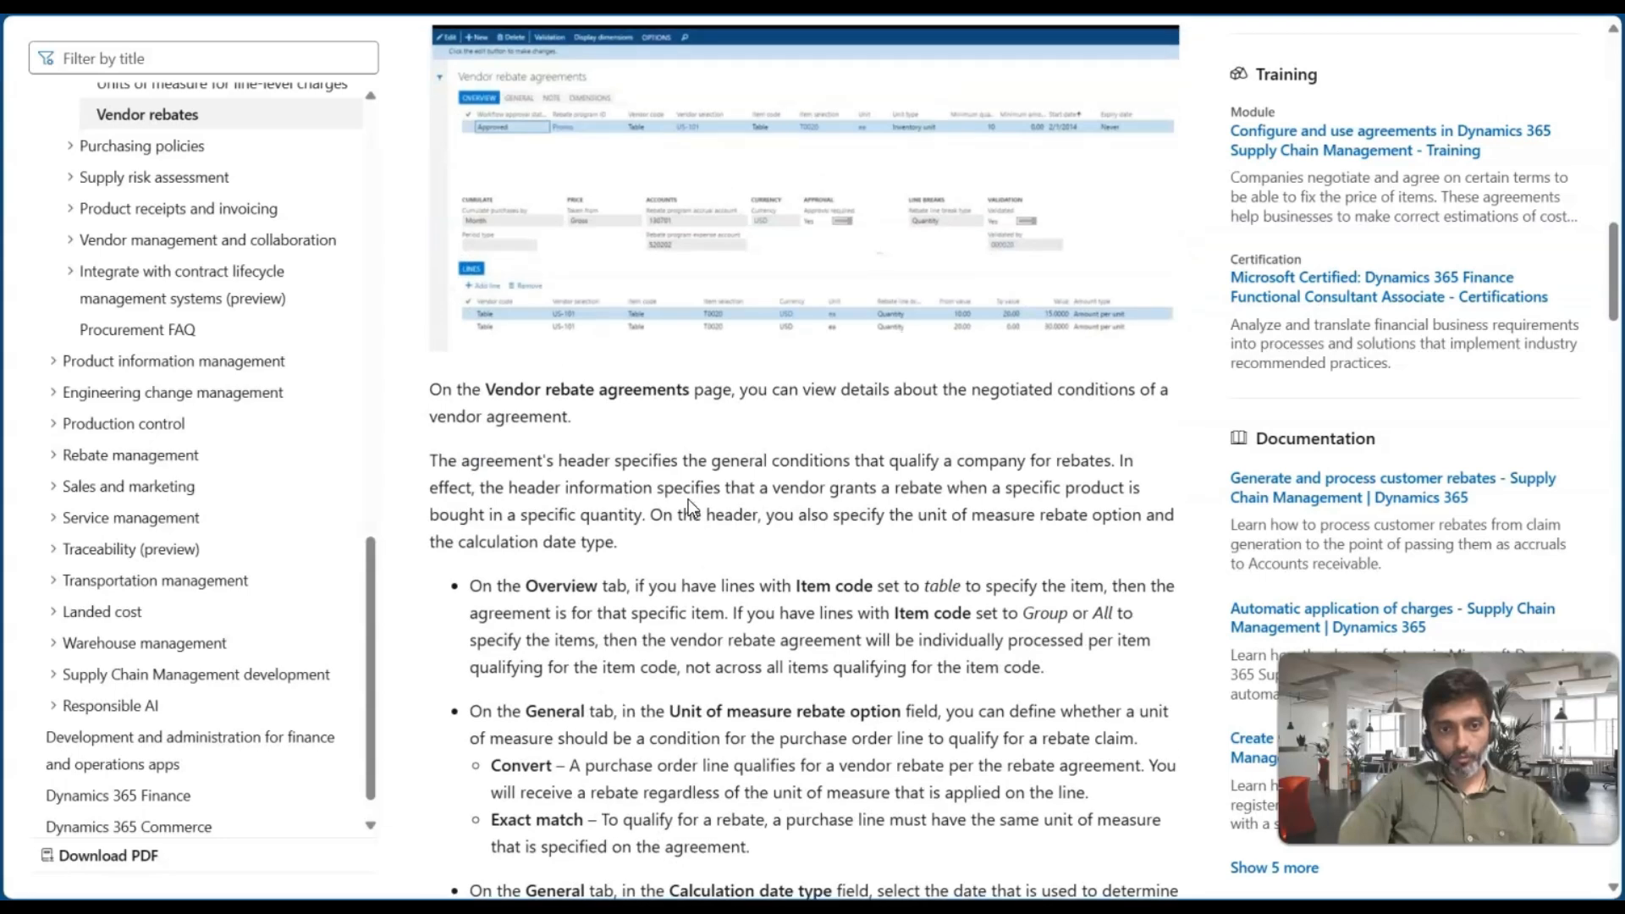
Read the documentation section on reviewing details of a vendor rebate agreement
{"action": "scroll", "coordinate": [688, 506], "scroll_direction": "up", "scroll_amount": 5}
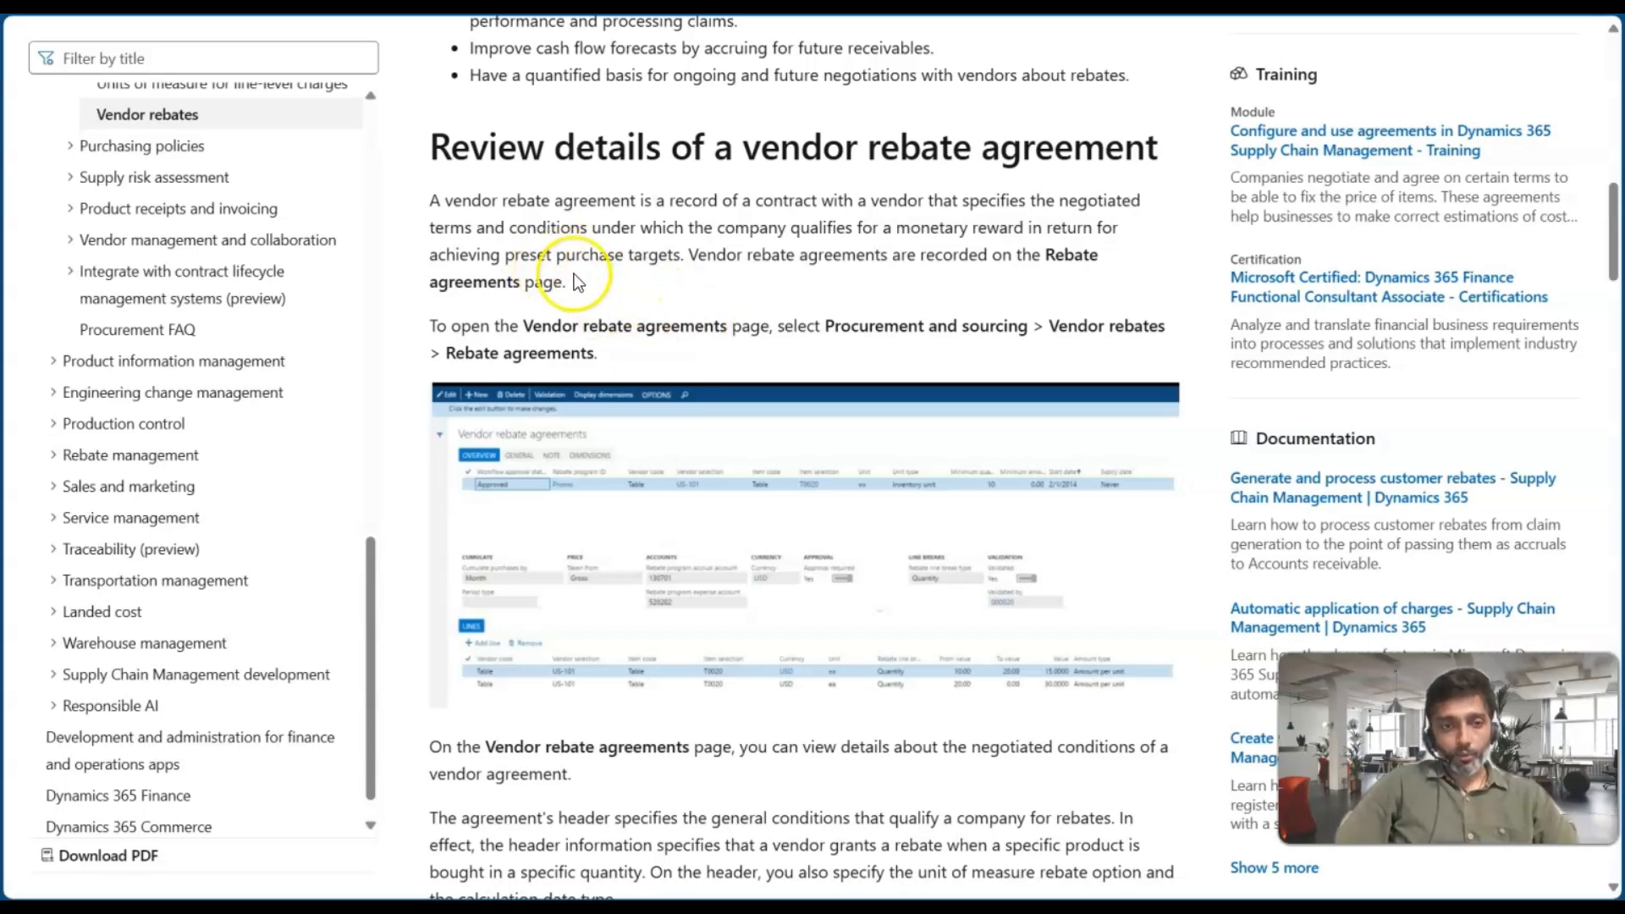
{"action": "scroll", "coordinate": [550, 271], "scroll_direction": "up", "scroll_amount": 15}
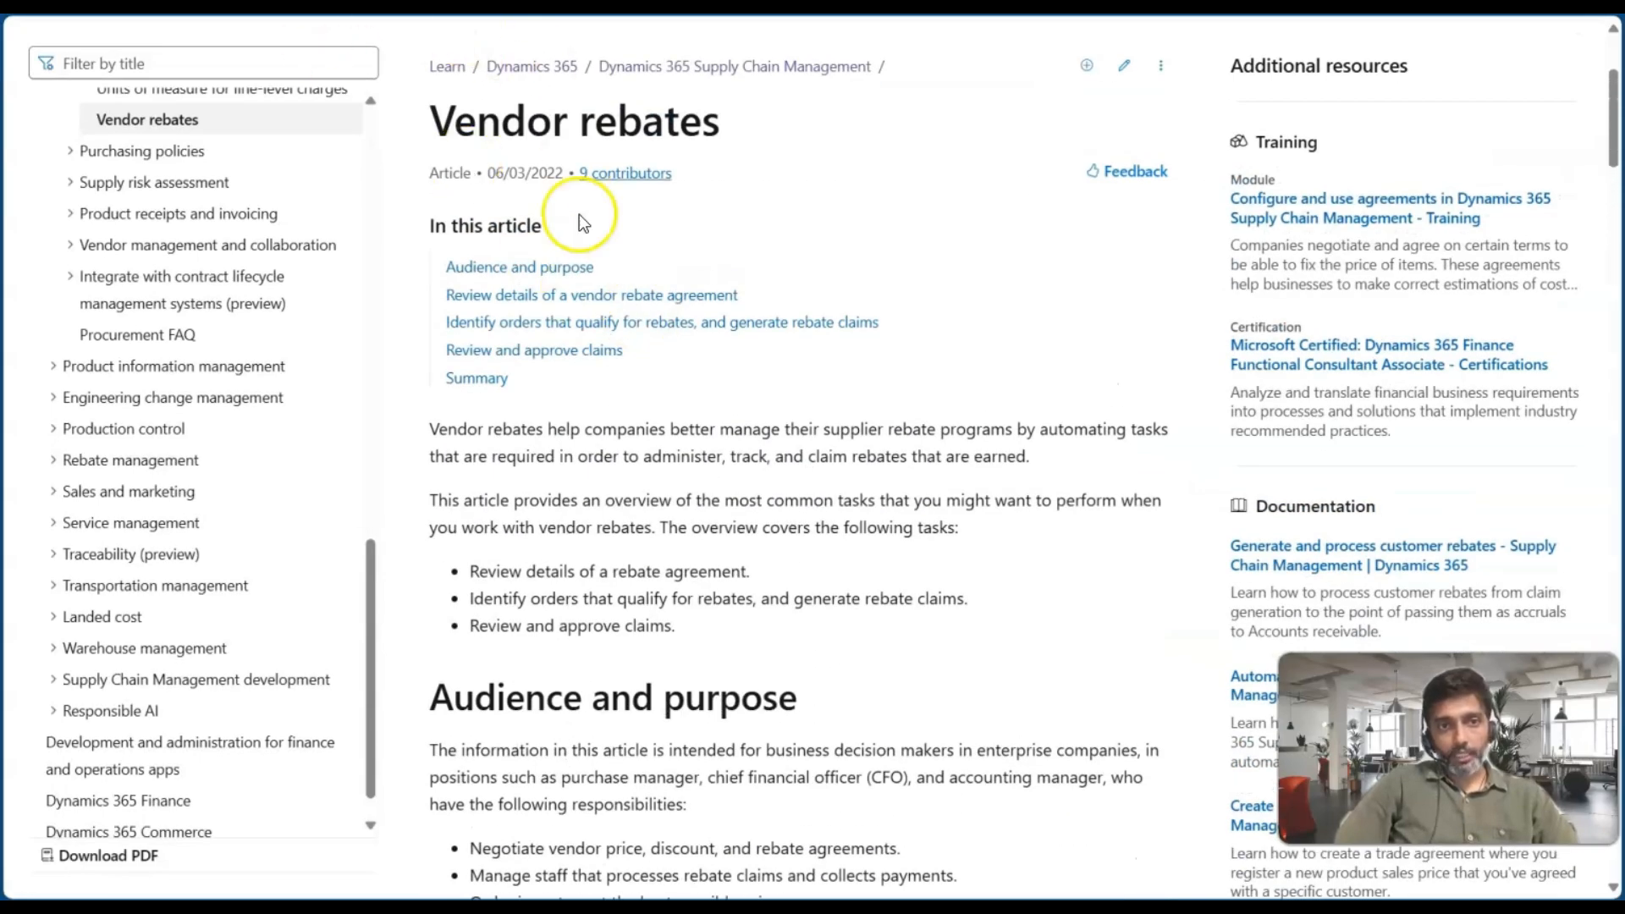
{"action": "scroll", "coordinate": [715, 604], "scroll_direction": "down", "scroll_amount": 3}
{"action": "scroll", "coordinate": [716, 604], "scroll_direction": "down", "scroll_amount": 5}
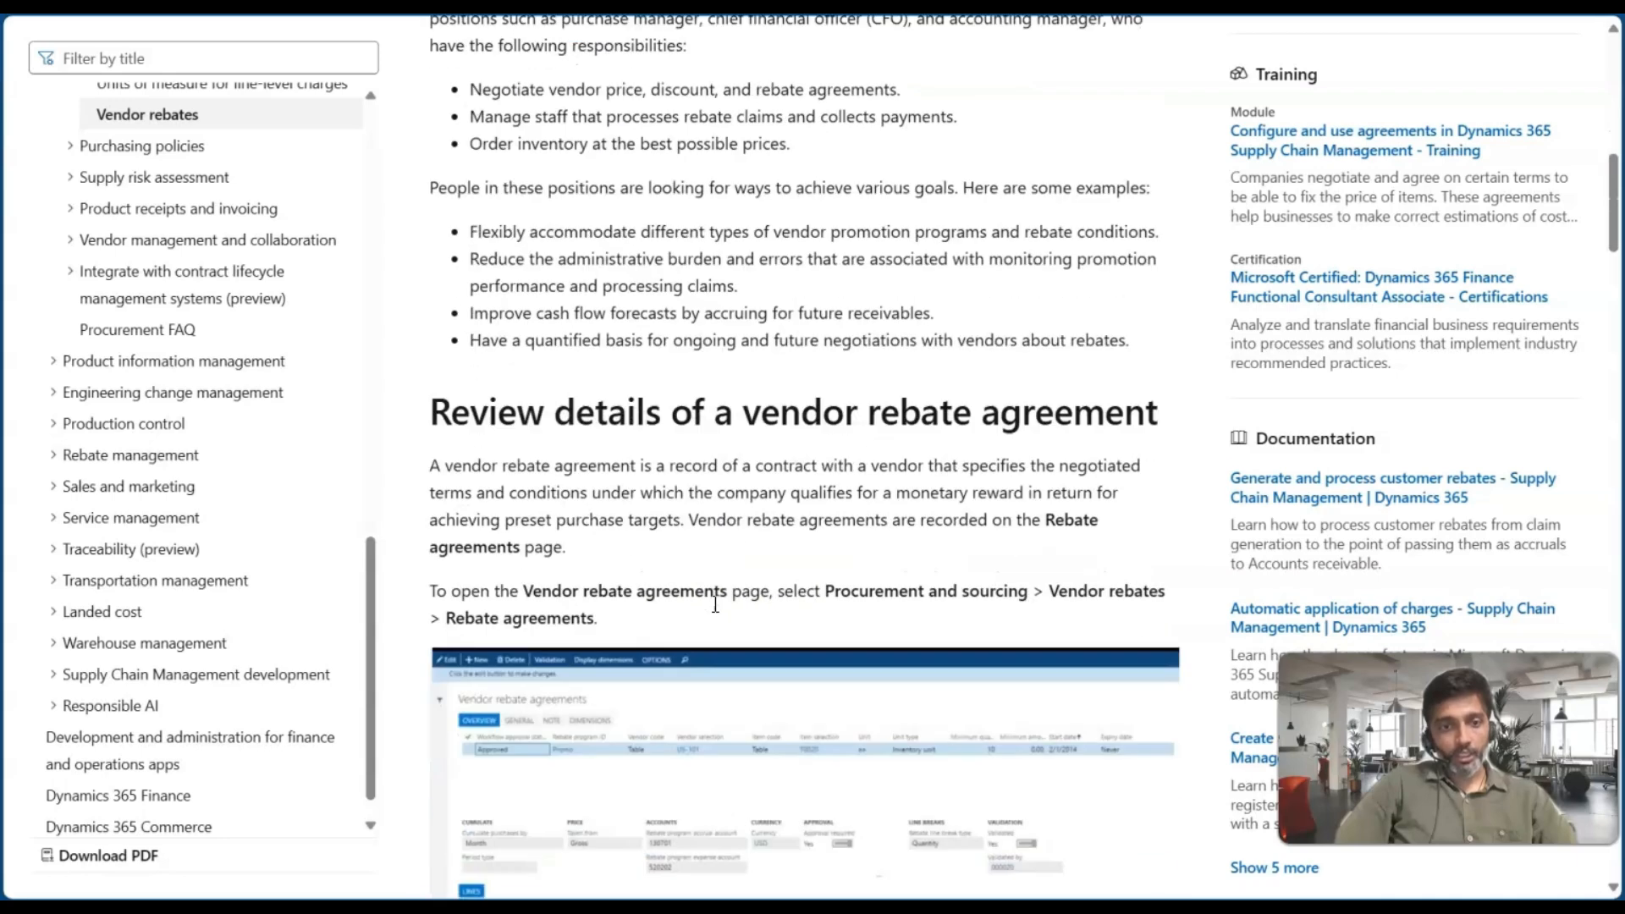
{"action": "scroll", "coordinate": [716, 603], "scroll_direction": "down", "scroll_amount": 2}
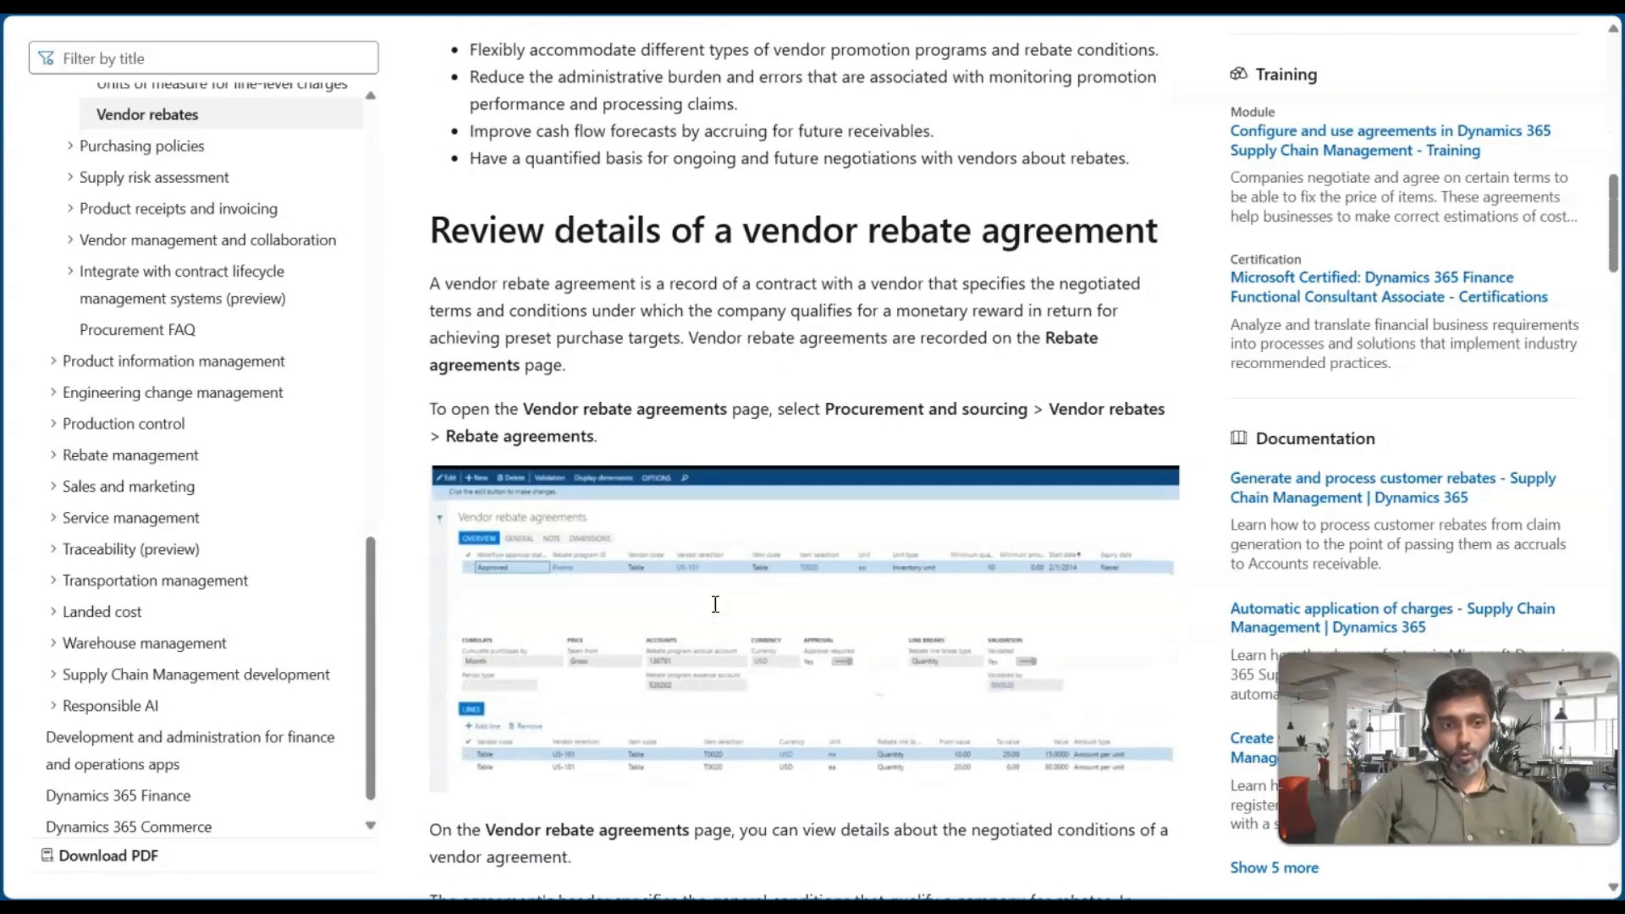
{"action": "scroll", "coordinate": [715, 604], "scroll_direction": "down", "scroll_amount": 2}
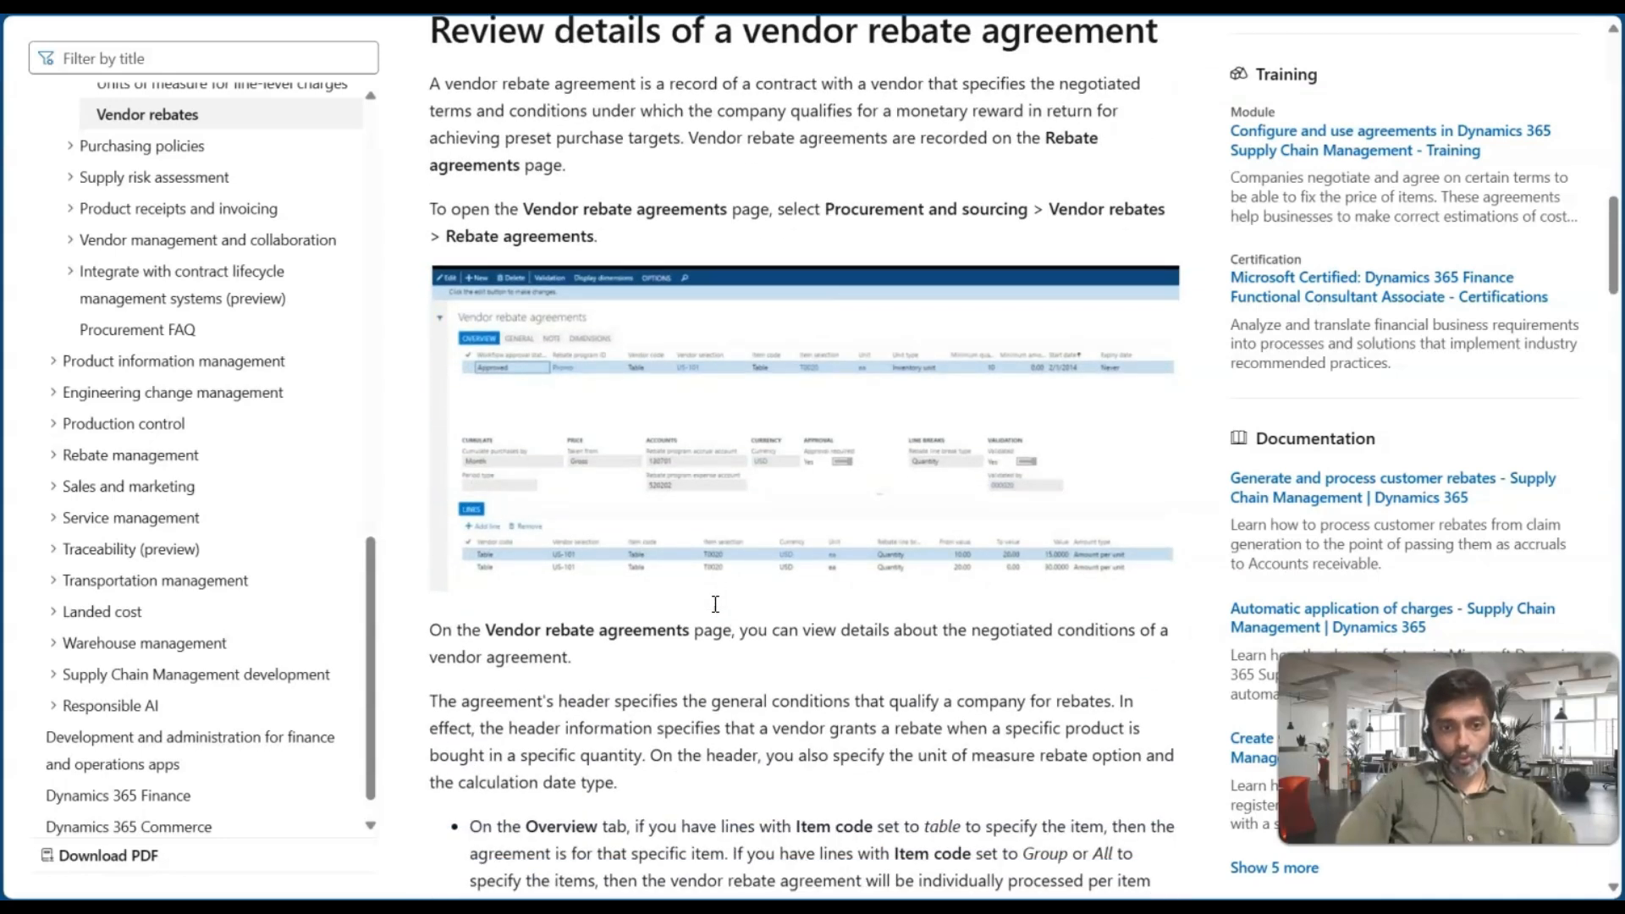
{"action": "scroll", "coordinate": [709, 611], "scroll_direction": "up", "scroll_amount": 1}
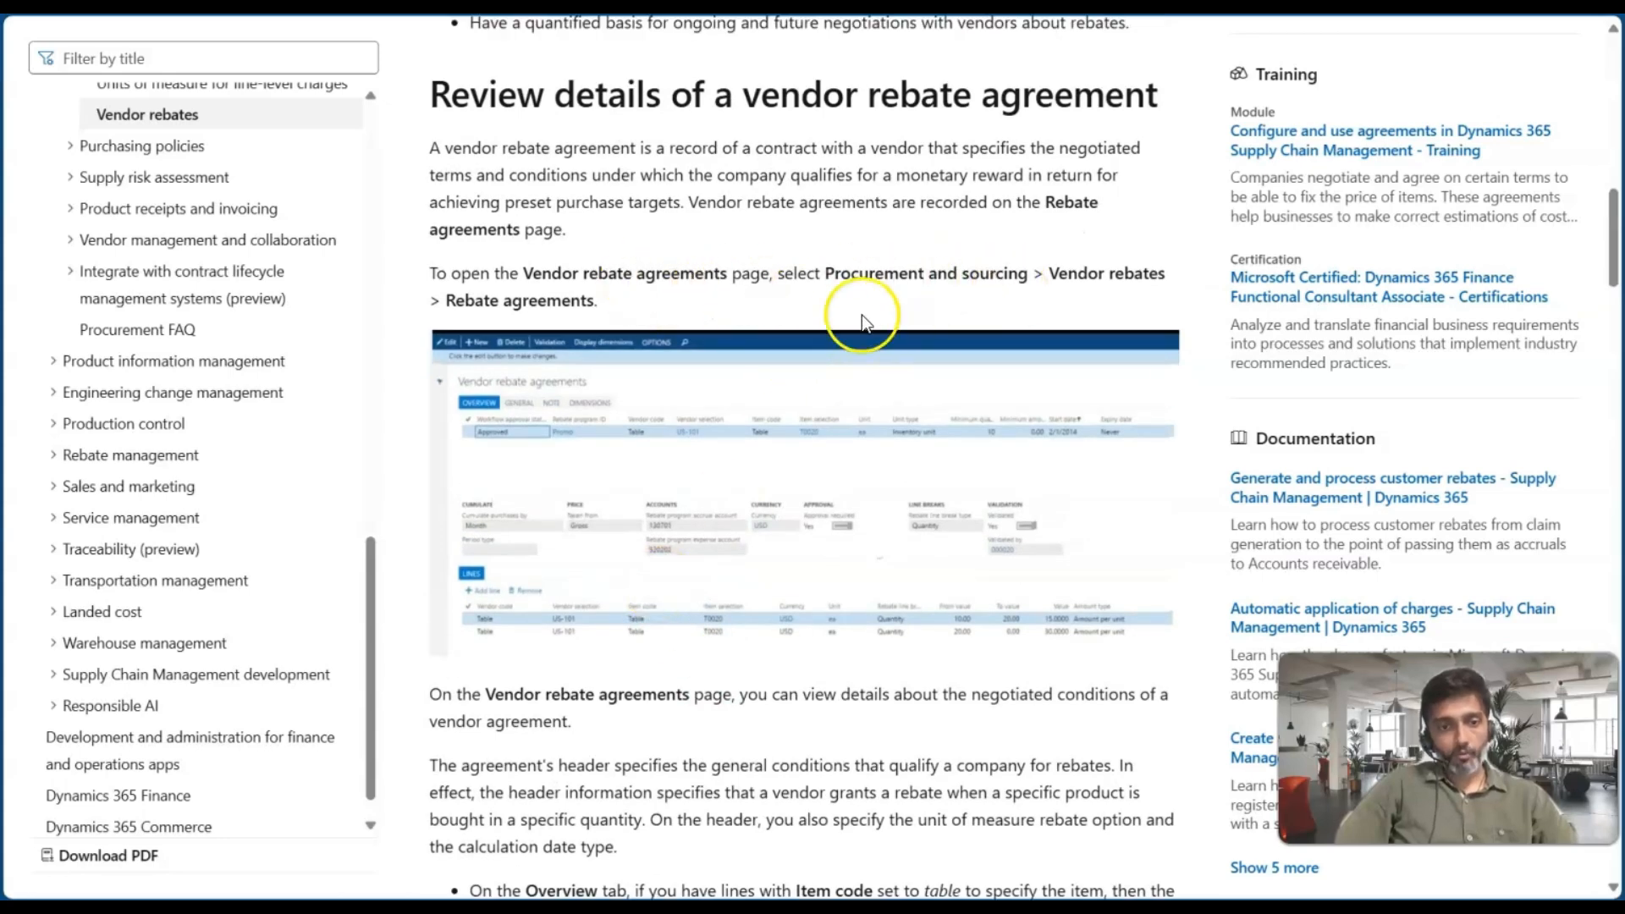
{"action": "scroll", "coordinate": [837, 451], "scroll_direction": "down", "scroll_amount": 1}
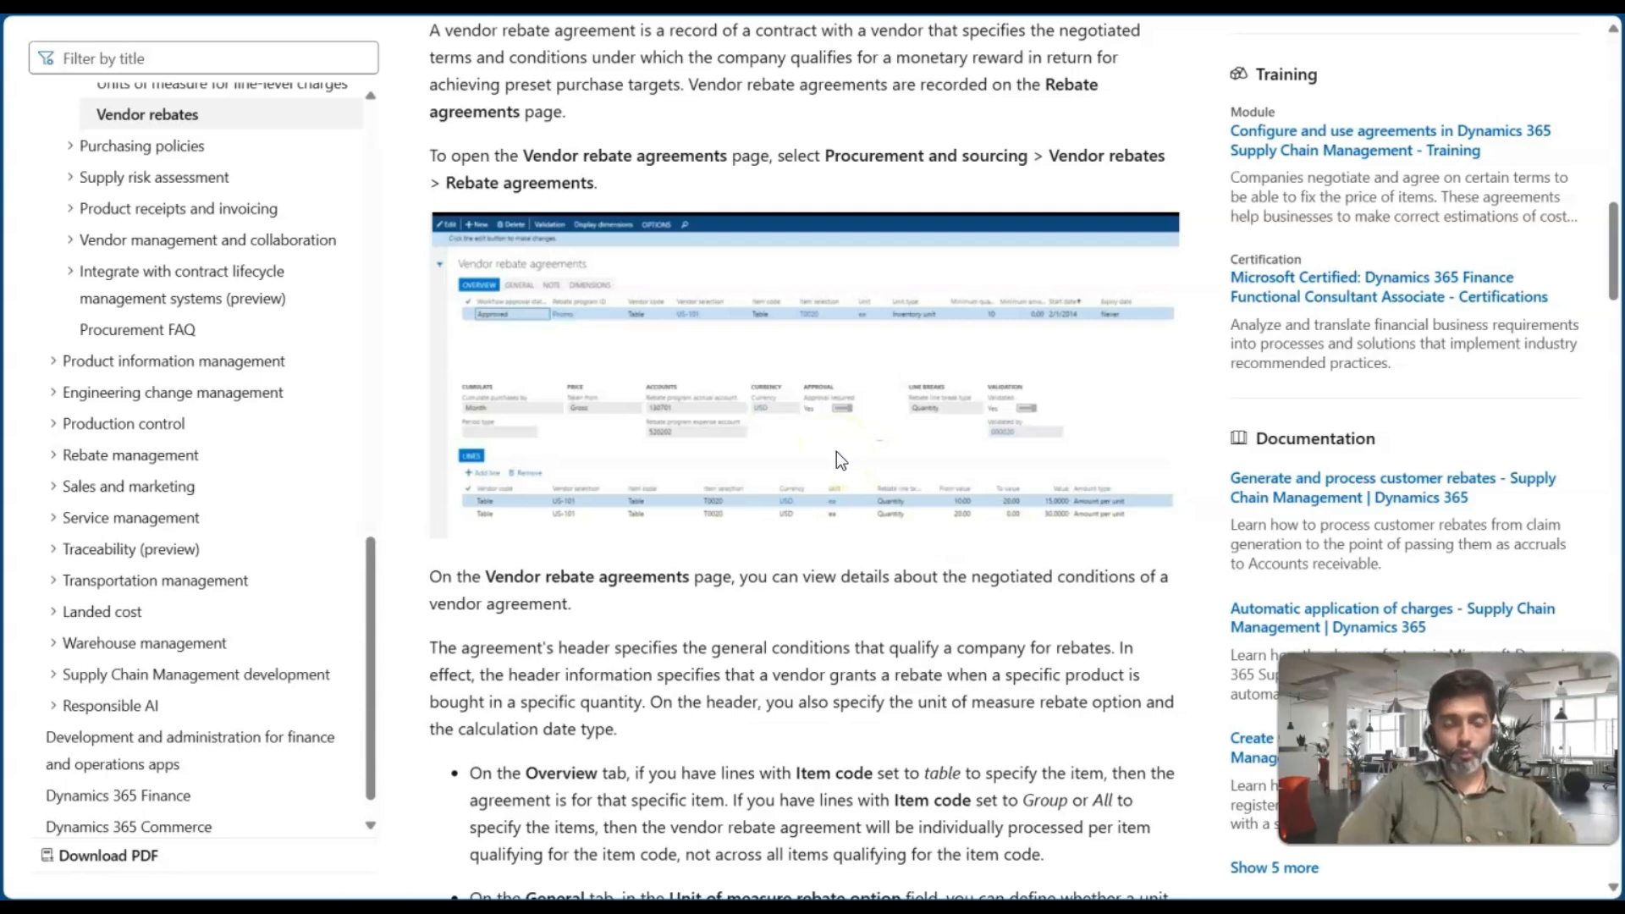
{"action": "scroll", "coordinate": [806, 561], "scroll_direction": "down", "scroll_amount": 1}
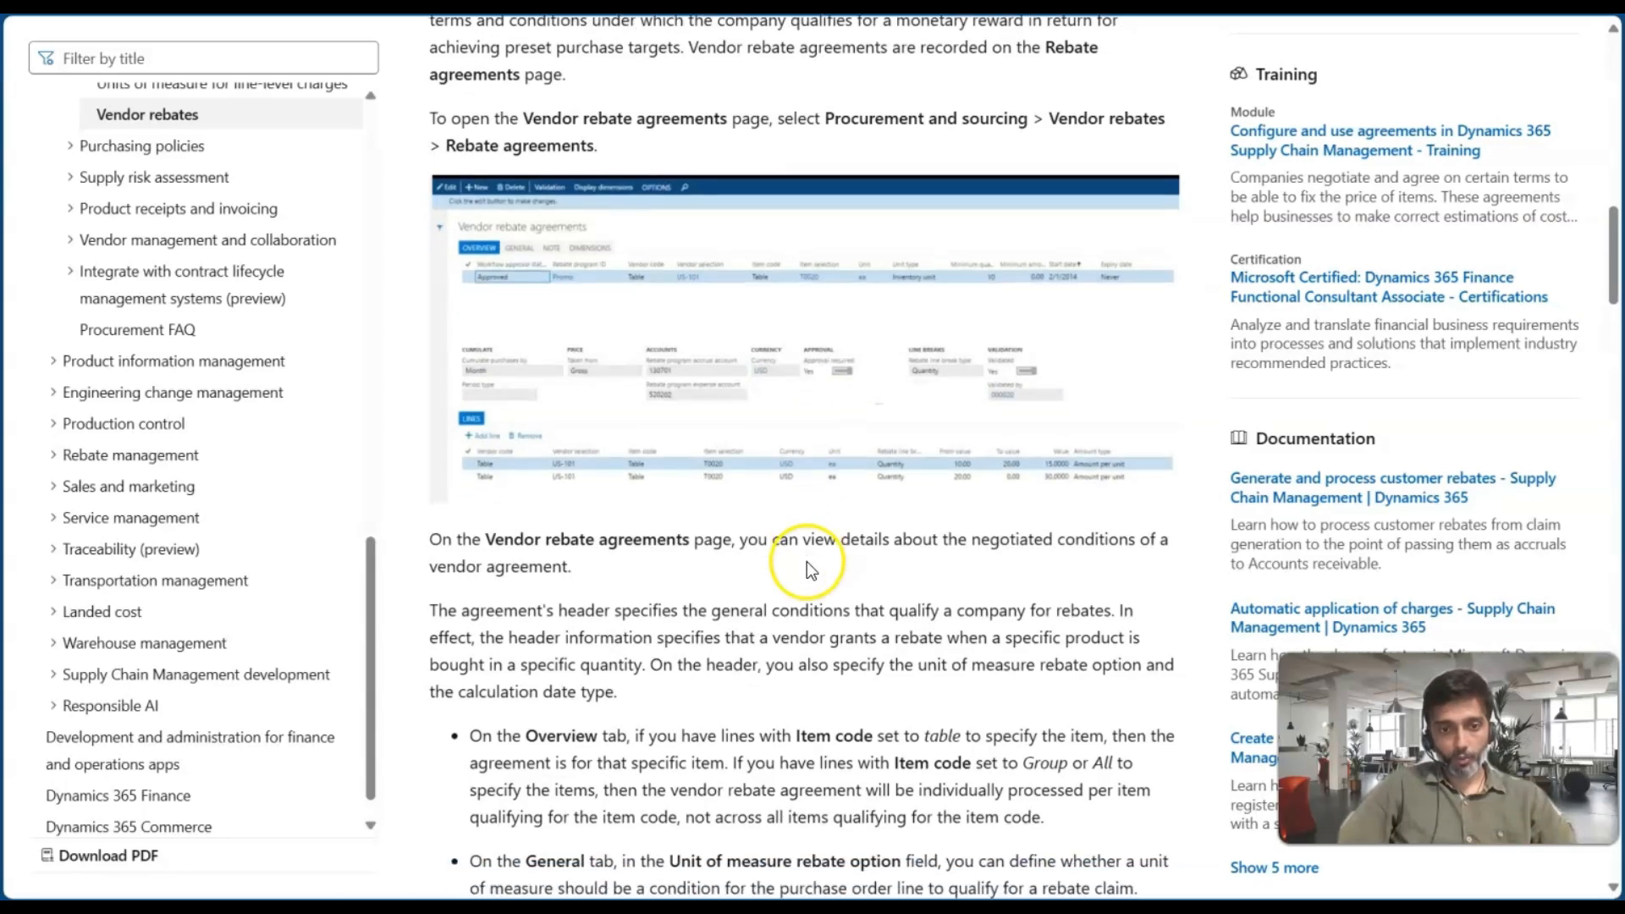
{"action": "scroll", "coordinate": [697, 325], "scroll_direction": "up", "scroll_amount": 1}
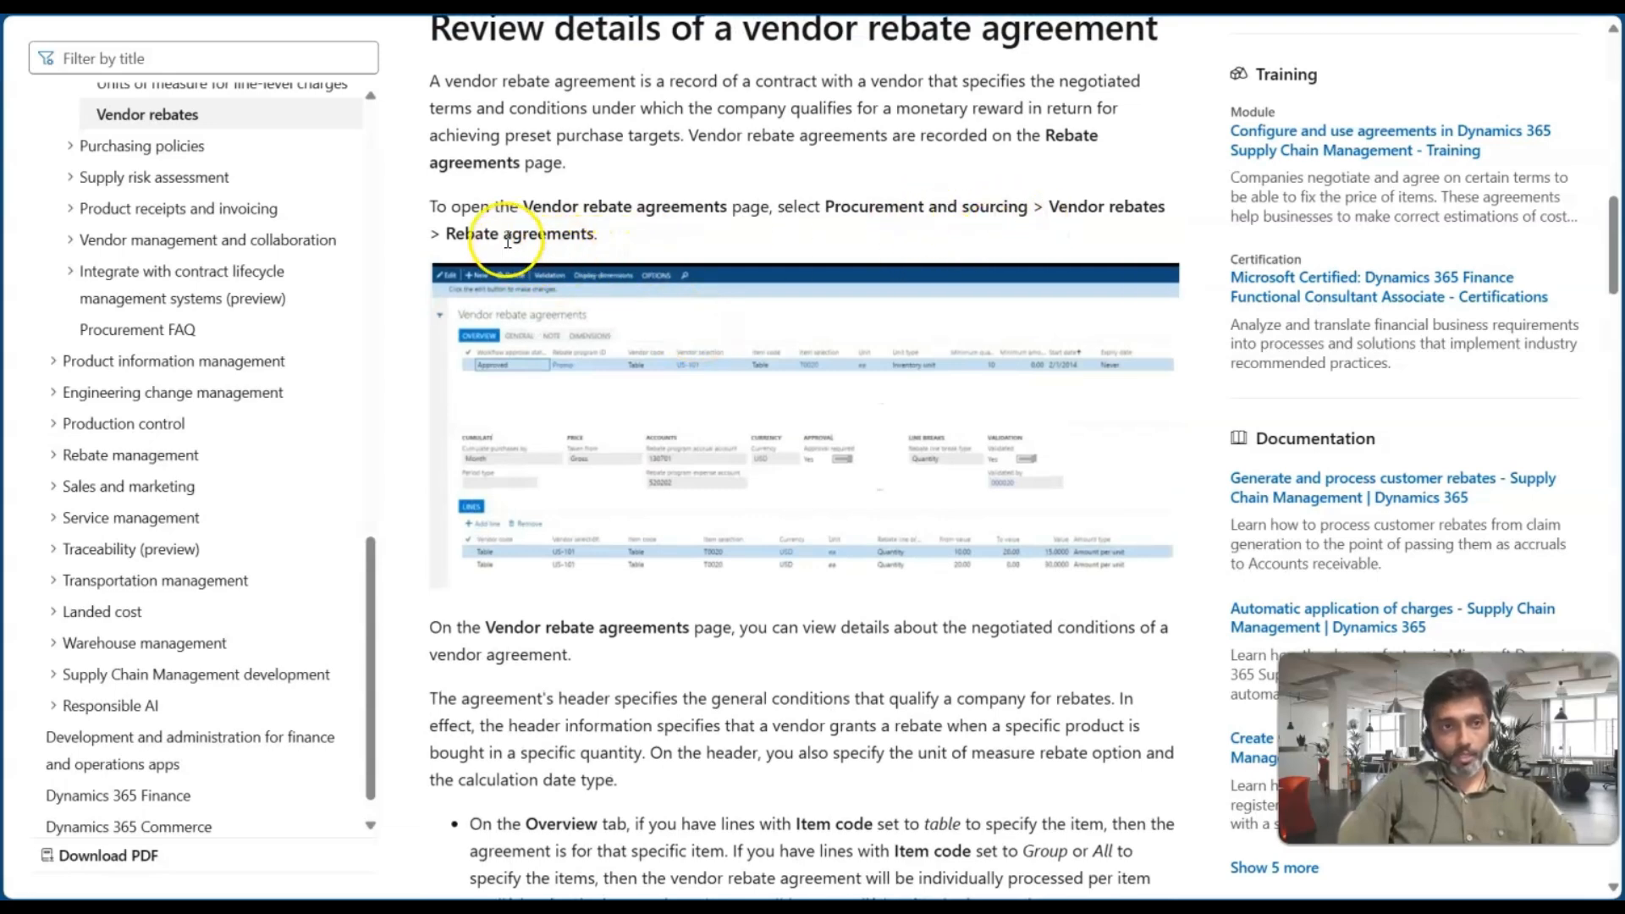
Switch to Finance and Operations and open the Rebate claims page under Procurement and sourcing vendor rebates
{"action": "key", "text": "ctrl+Tab"}
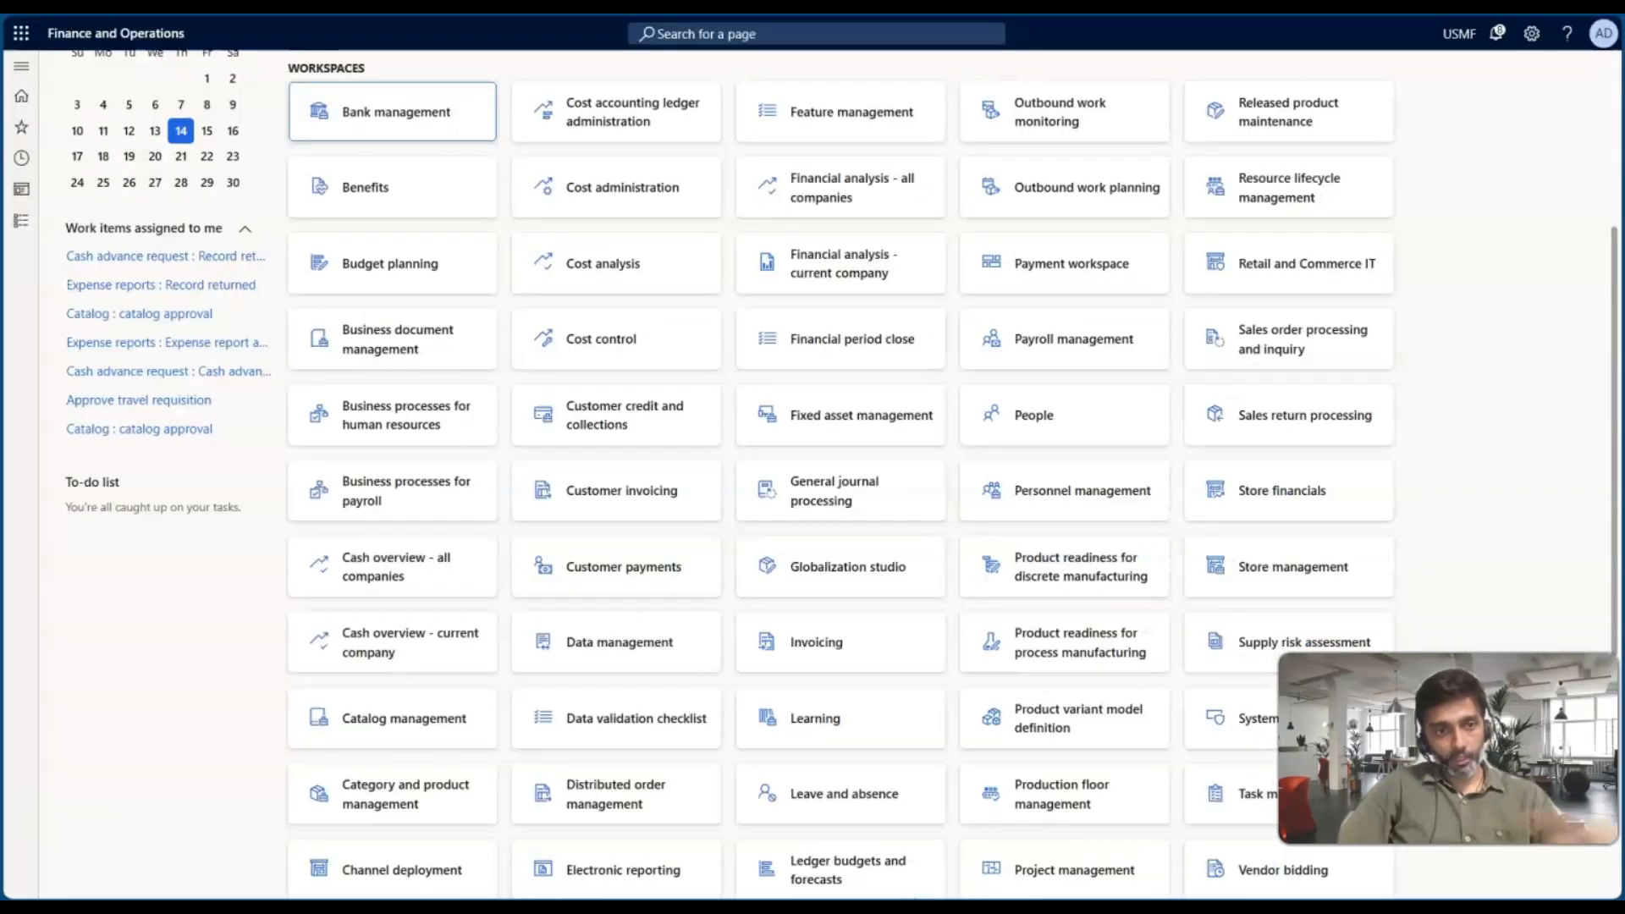
{"action": "left_click", "coordinate": [23, 224]}
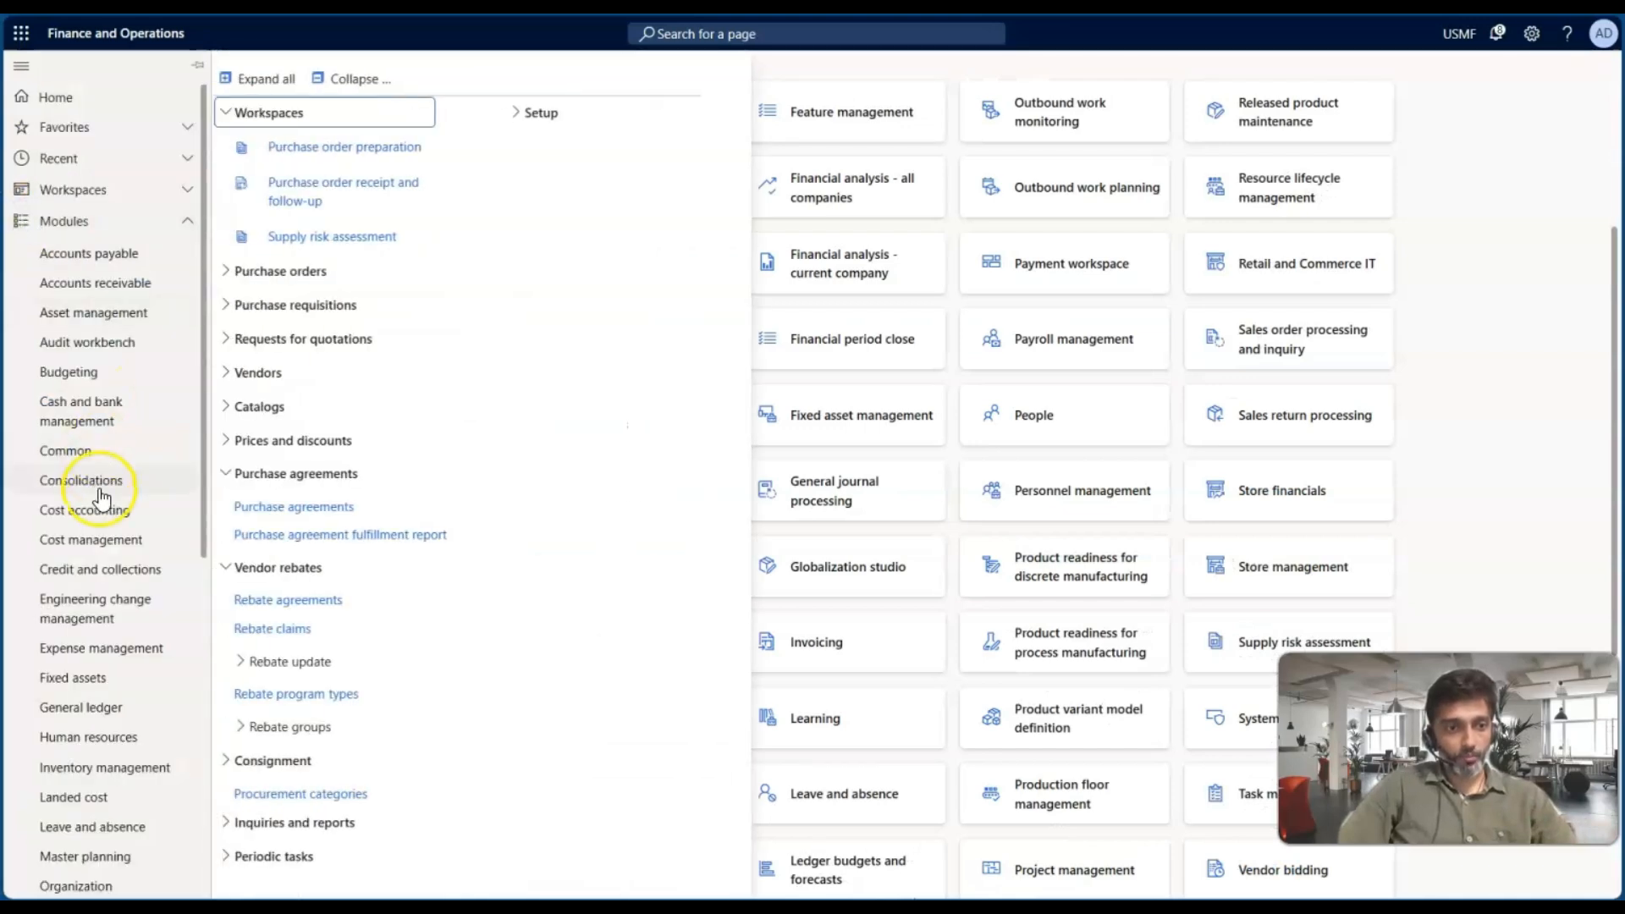
{"action": "scroll", "coordinate": [102, 499], "scroll_direction": "down", "scroll_amount": 3}
{"action": "scroll", "coordinate": [101, 500], "scroll_direction": "down", "scroll_amount": 5}
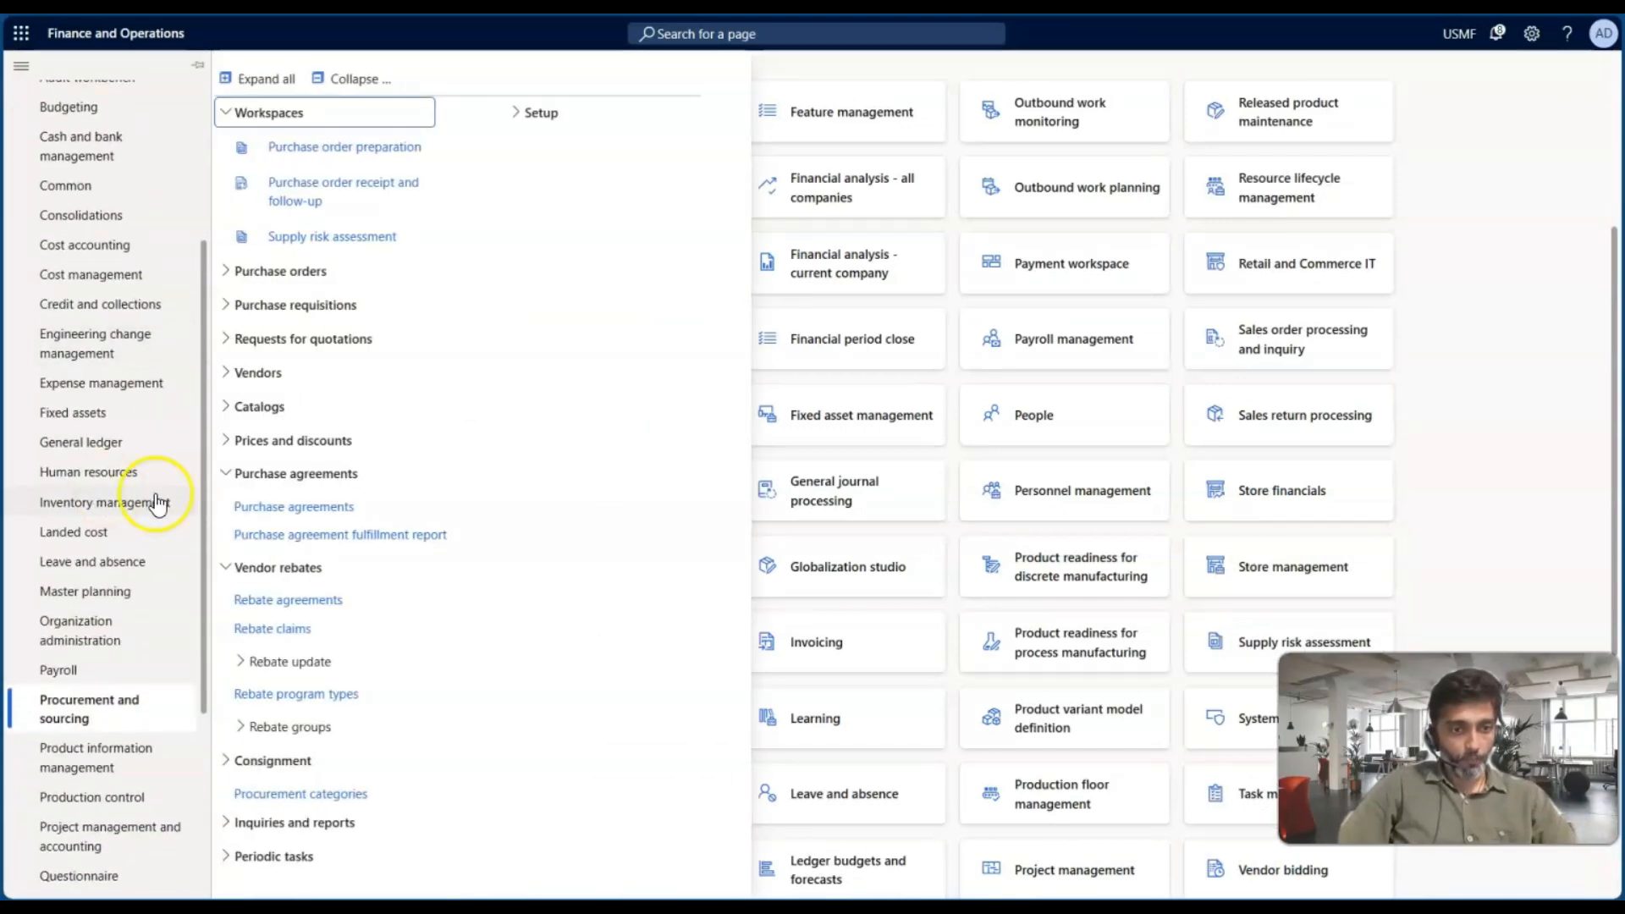
{"action": "scroll", "coordinate": [139, 635], "scroll_direction": "down", "scroll_amount": 3}
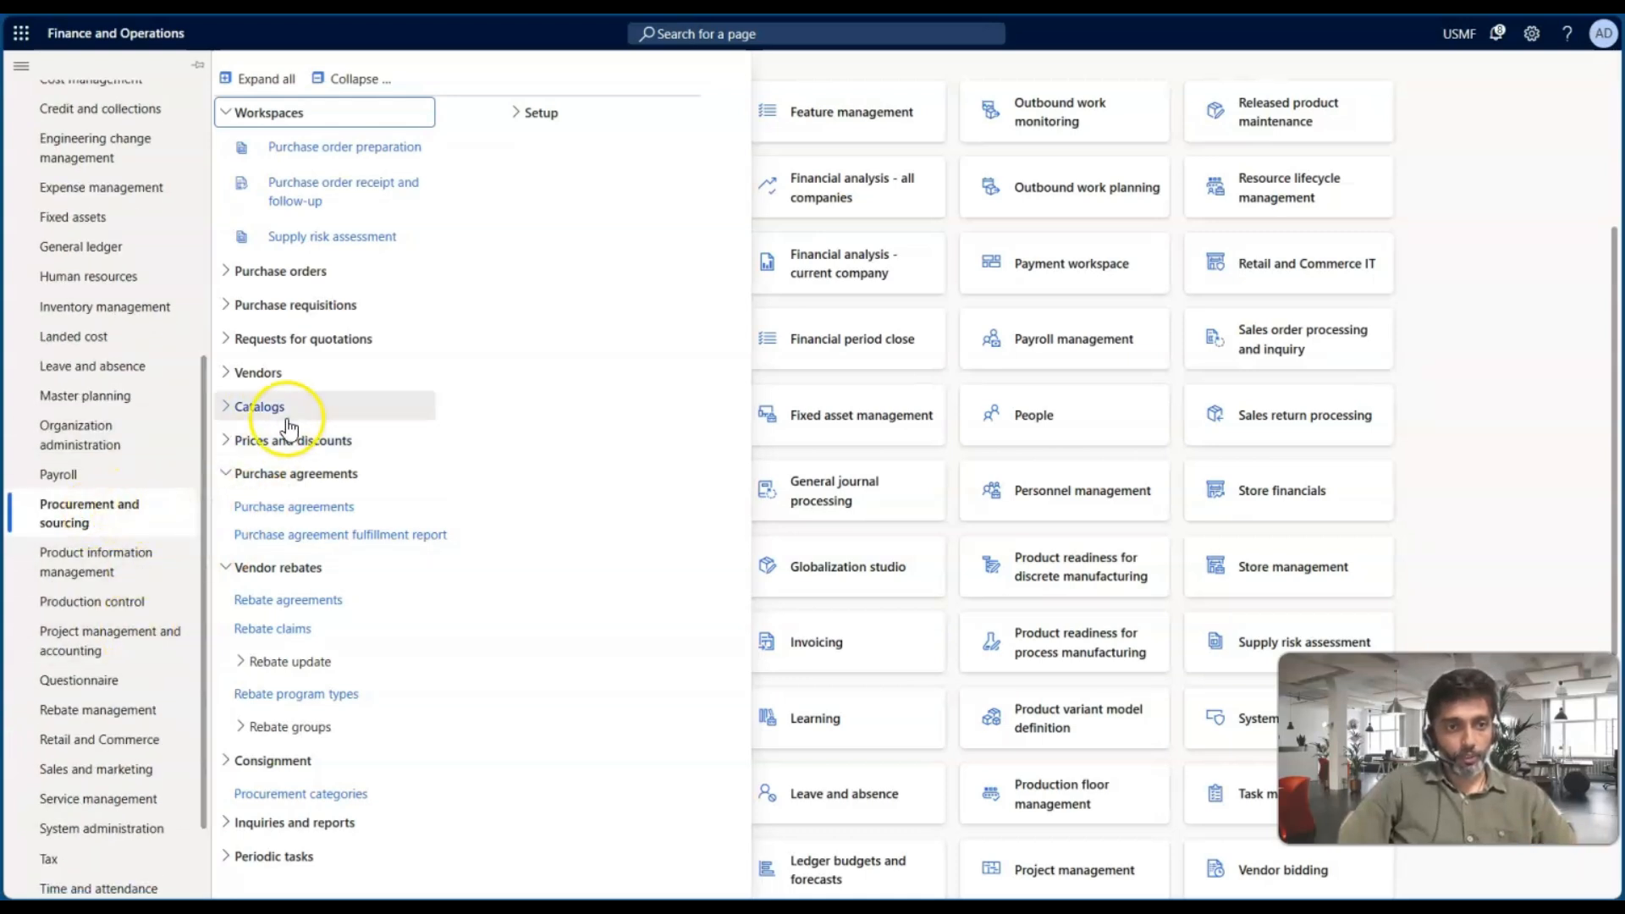
{"action": "left_click", "coordinate": [353, 79]}
{"action": "left_click", "coordinate": [273, 383]}
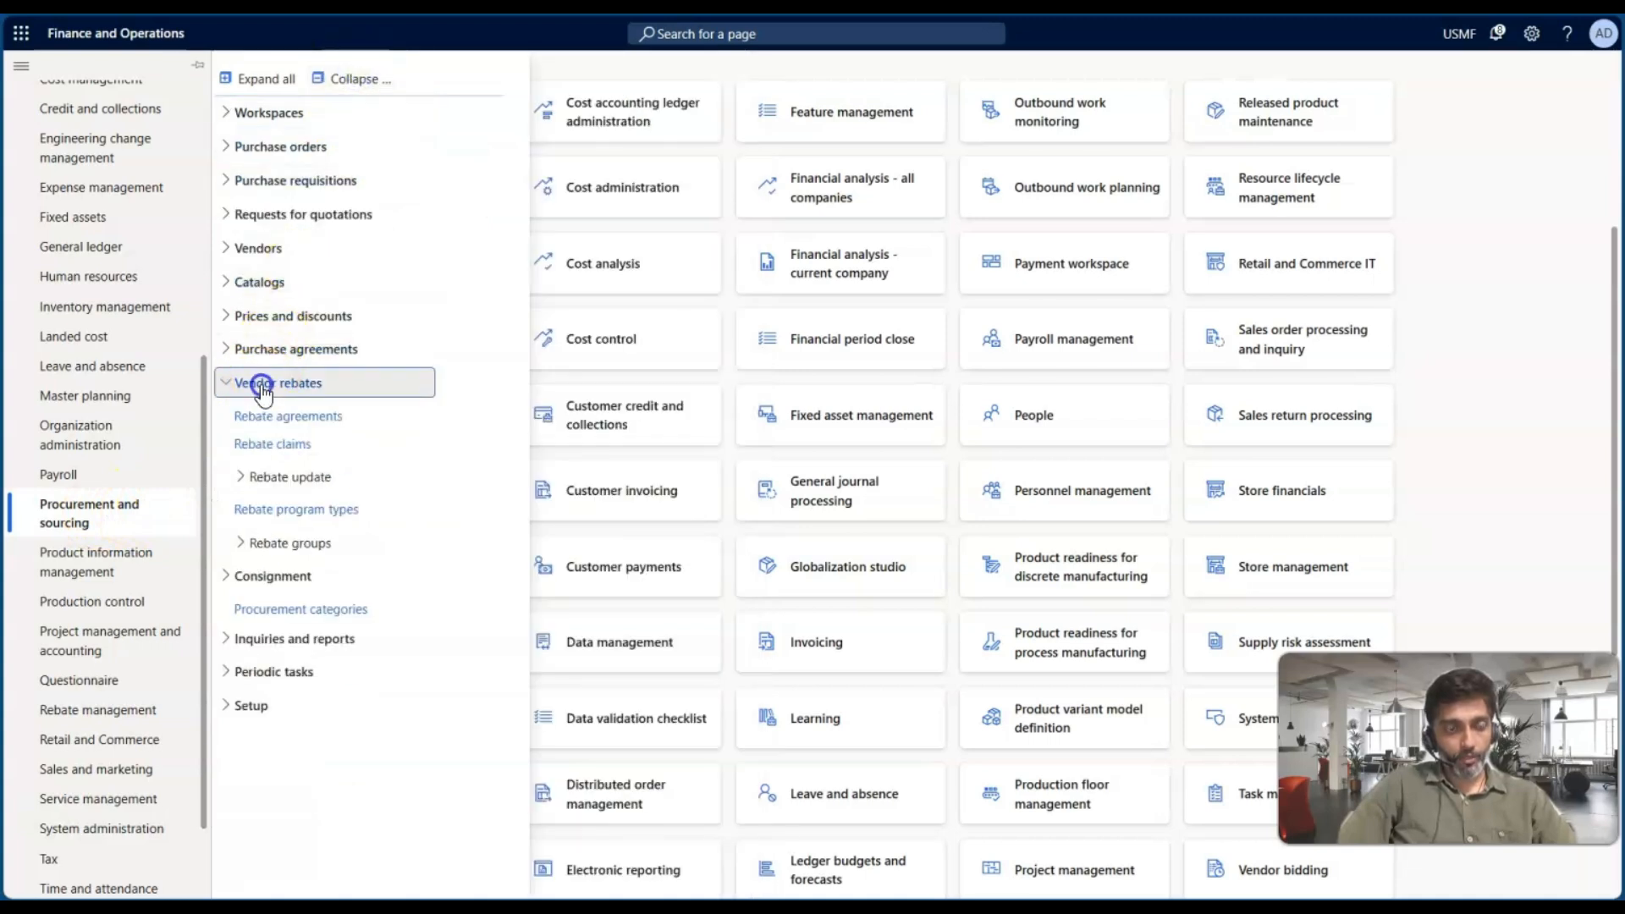
{"action": "left_click", "coordinate": [292, 444]}
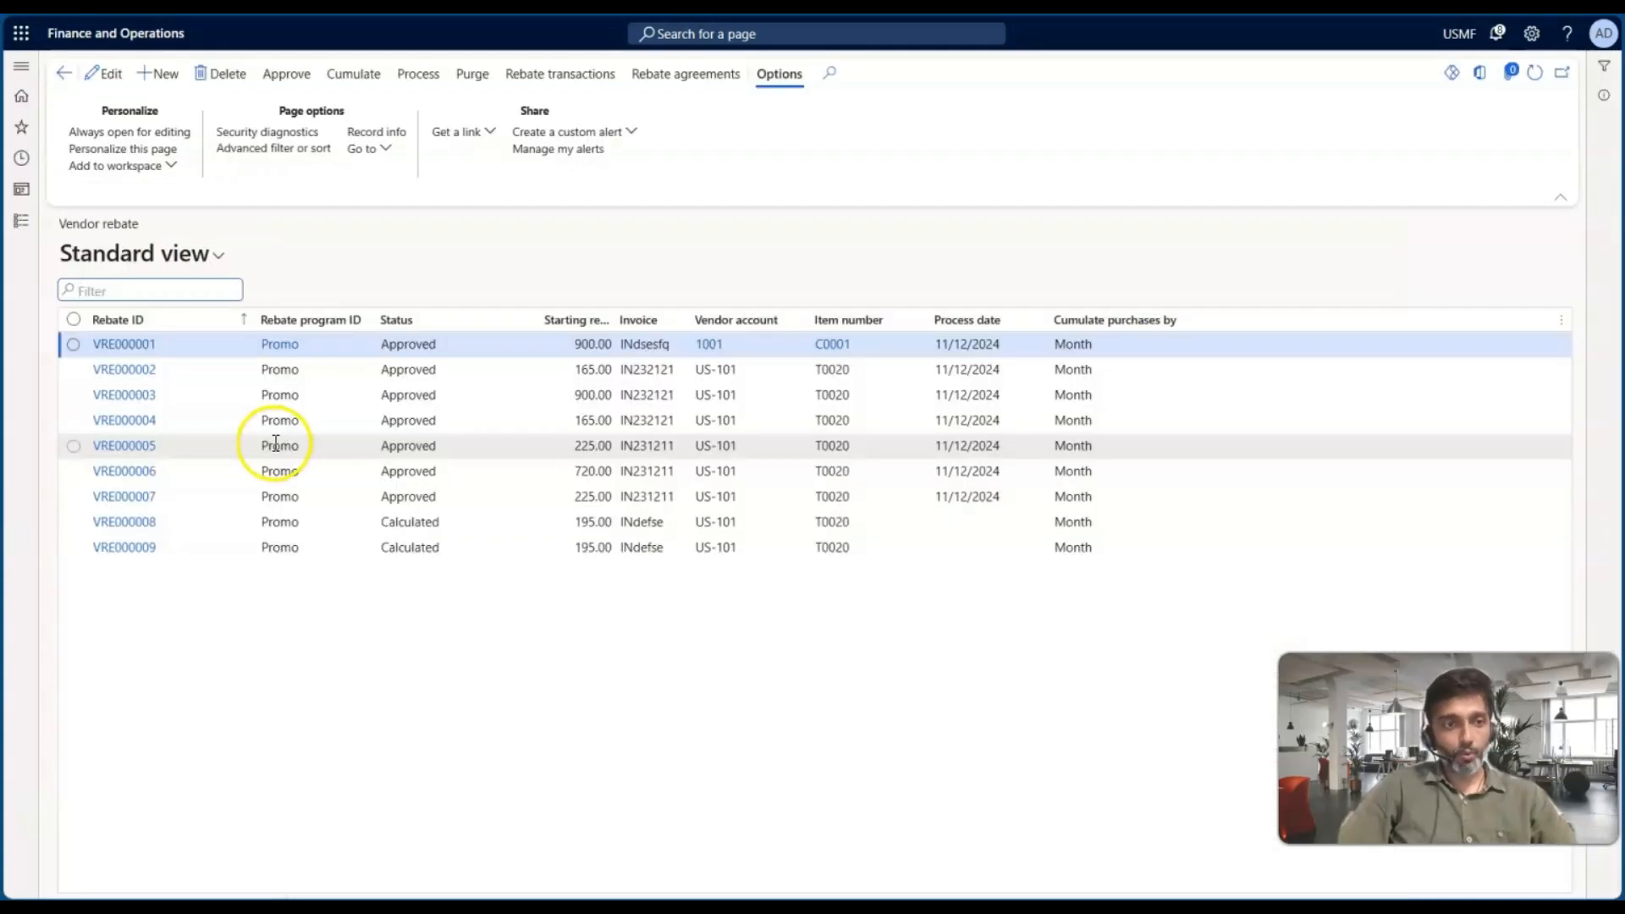
Open the Rebate program types page and add a new rebate program with ID VRP-01
{"action": "left_click", "coordinate": [21, 222]}
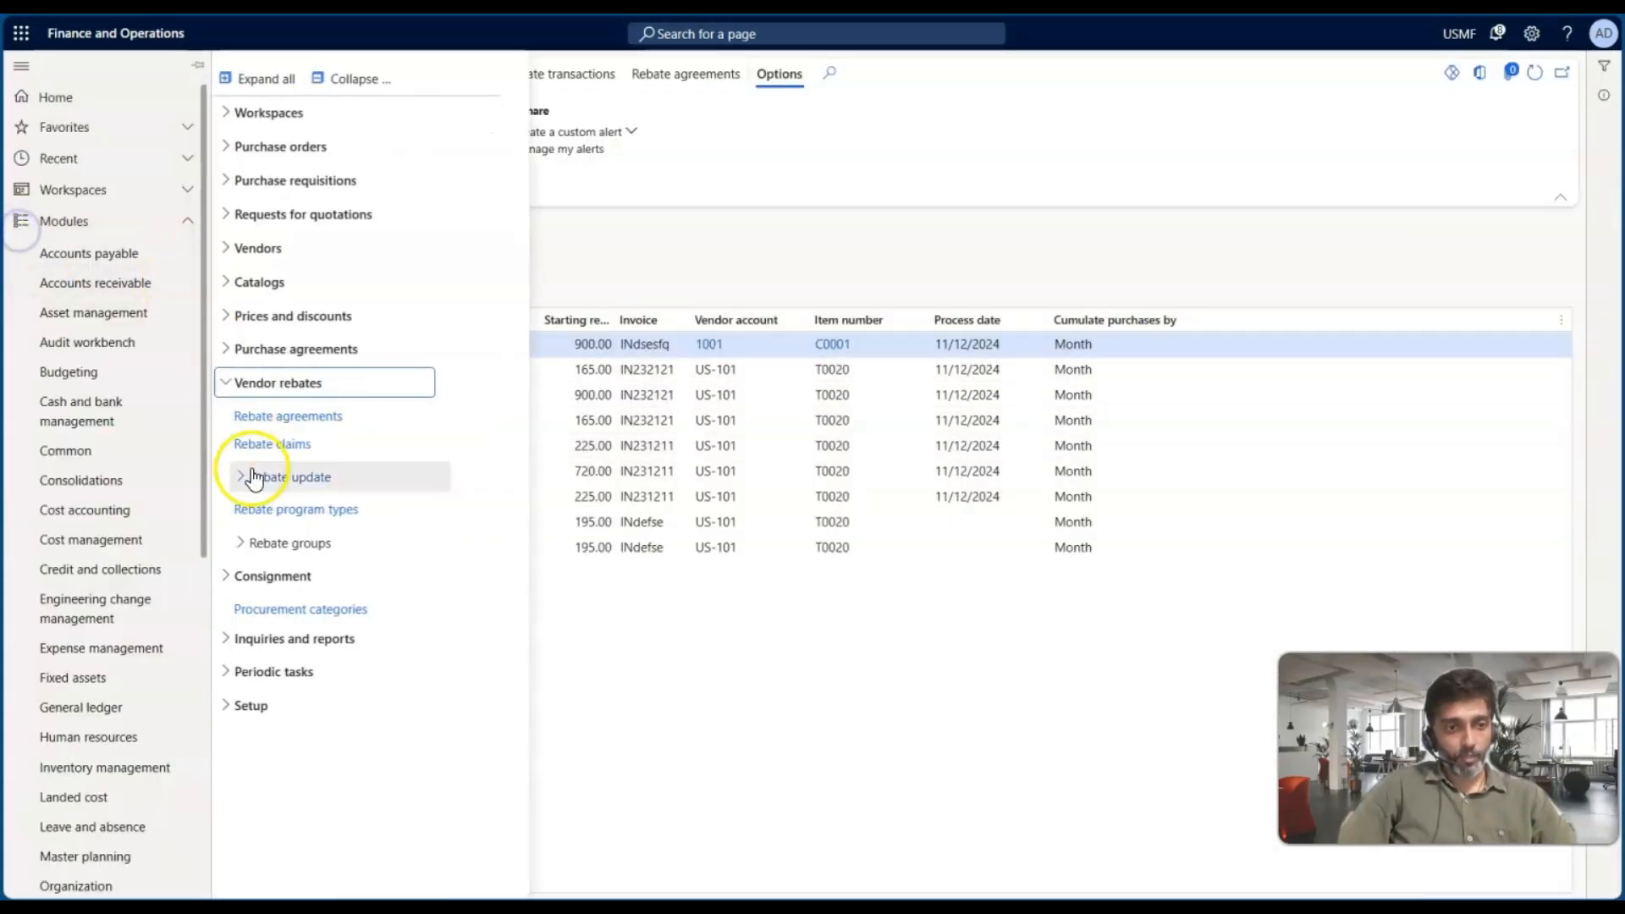
{"action": "left_click", "coordinate": [288, 511]}
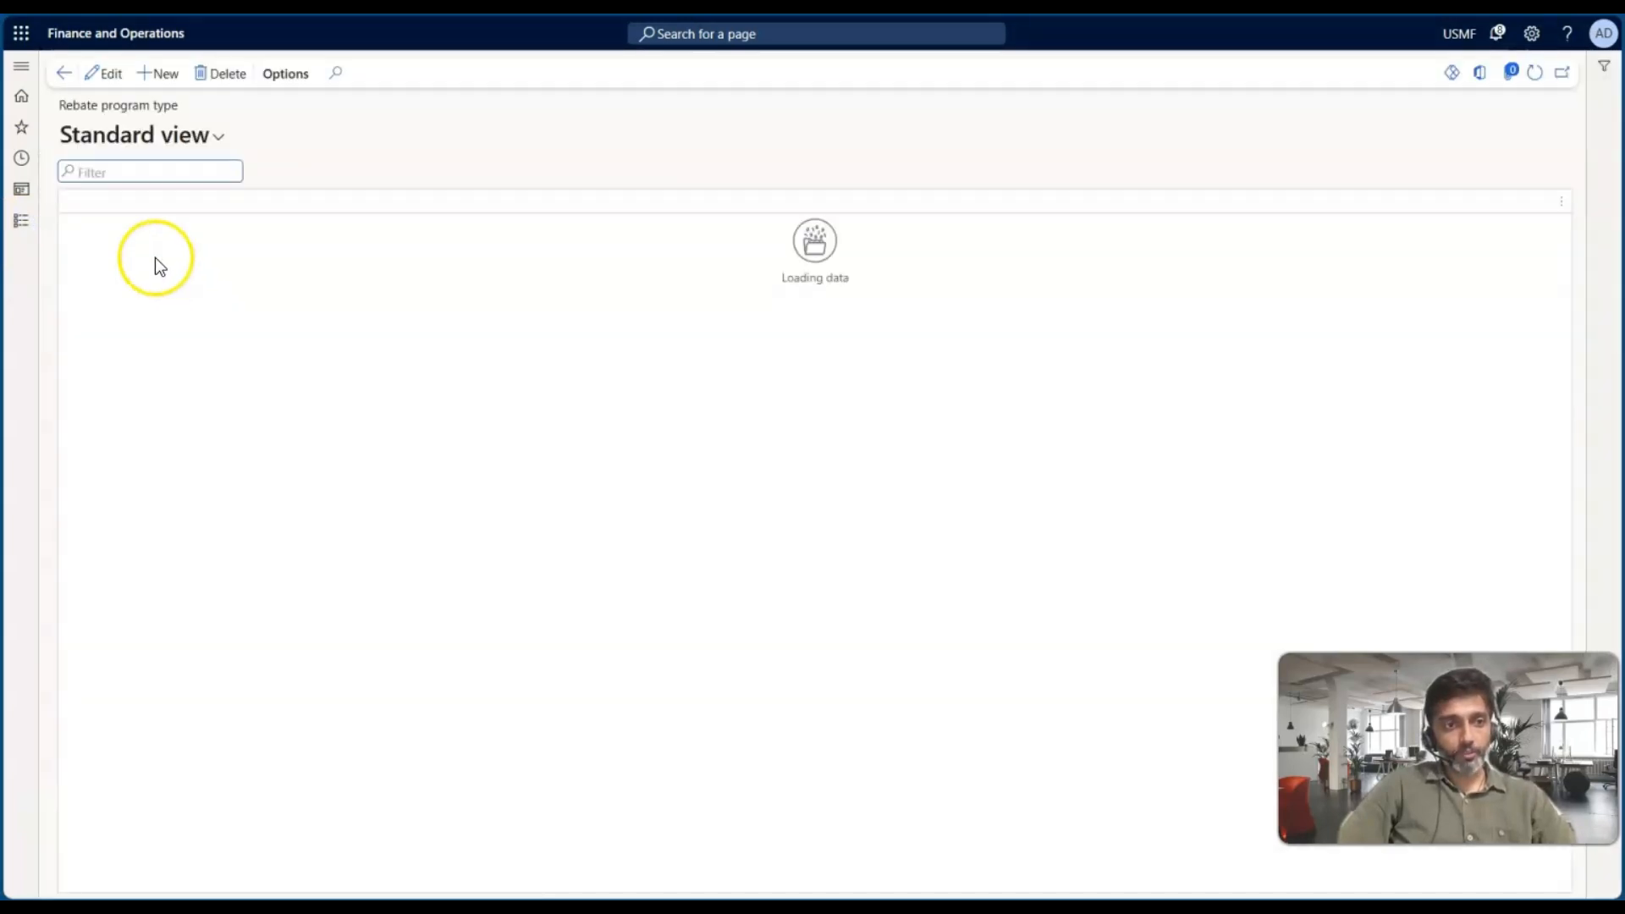
{"action": "left_click", "coordinate": [181, 235]}
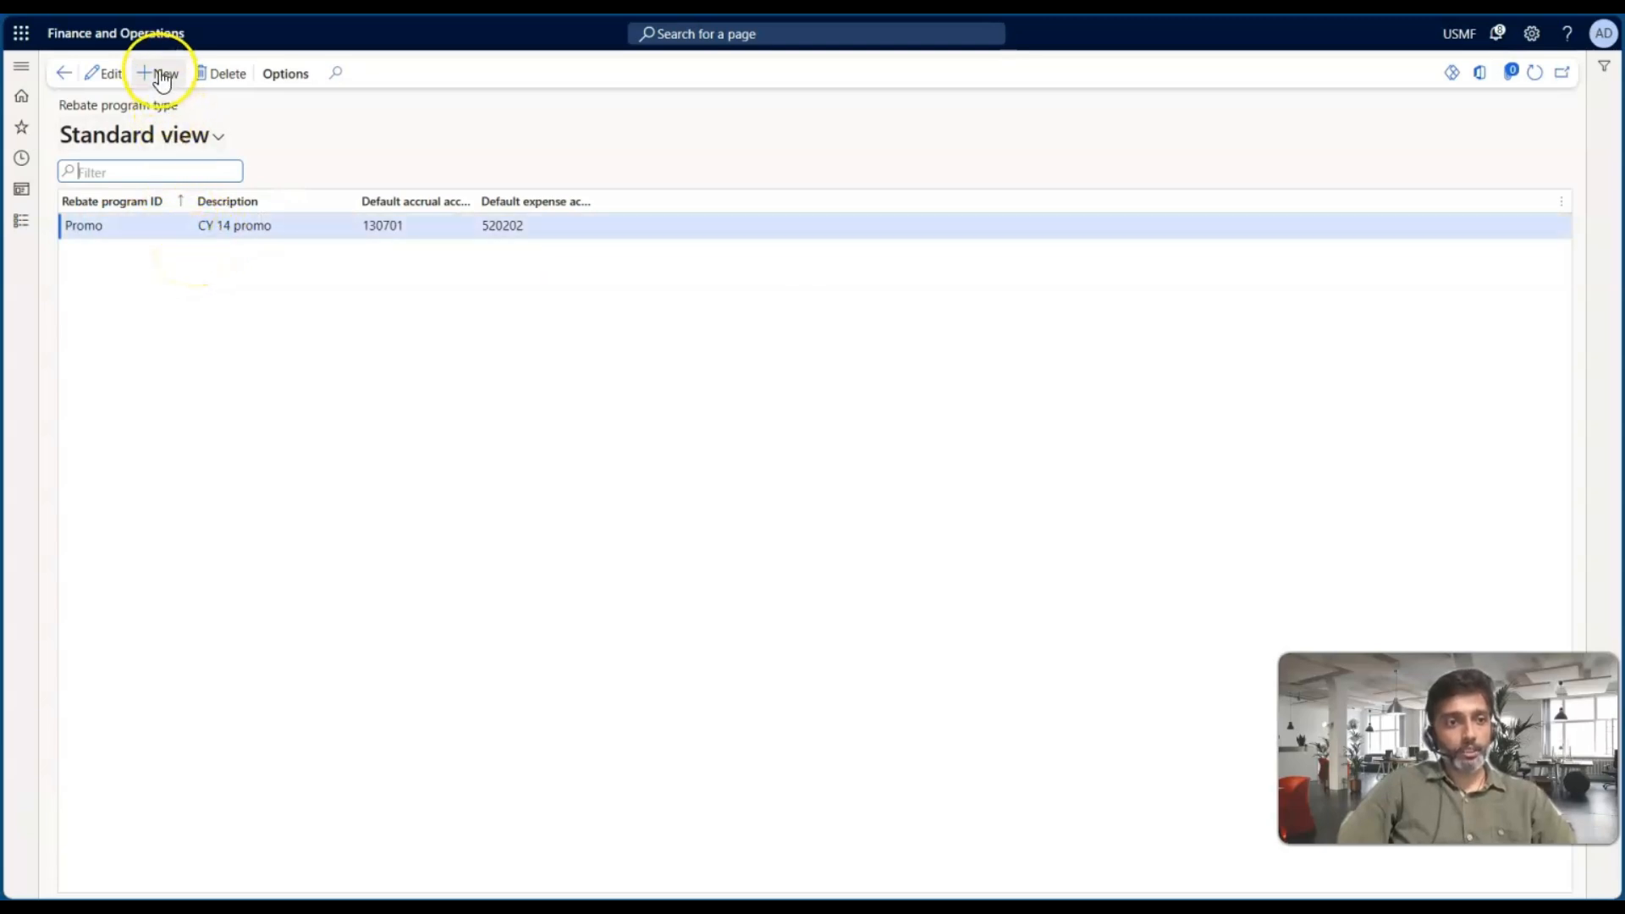
{"action": "left_click", "coordinate": [167, 75]}
{"action": "left_click", "coordinate": [168, 234]}
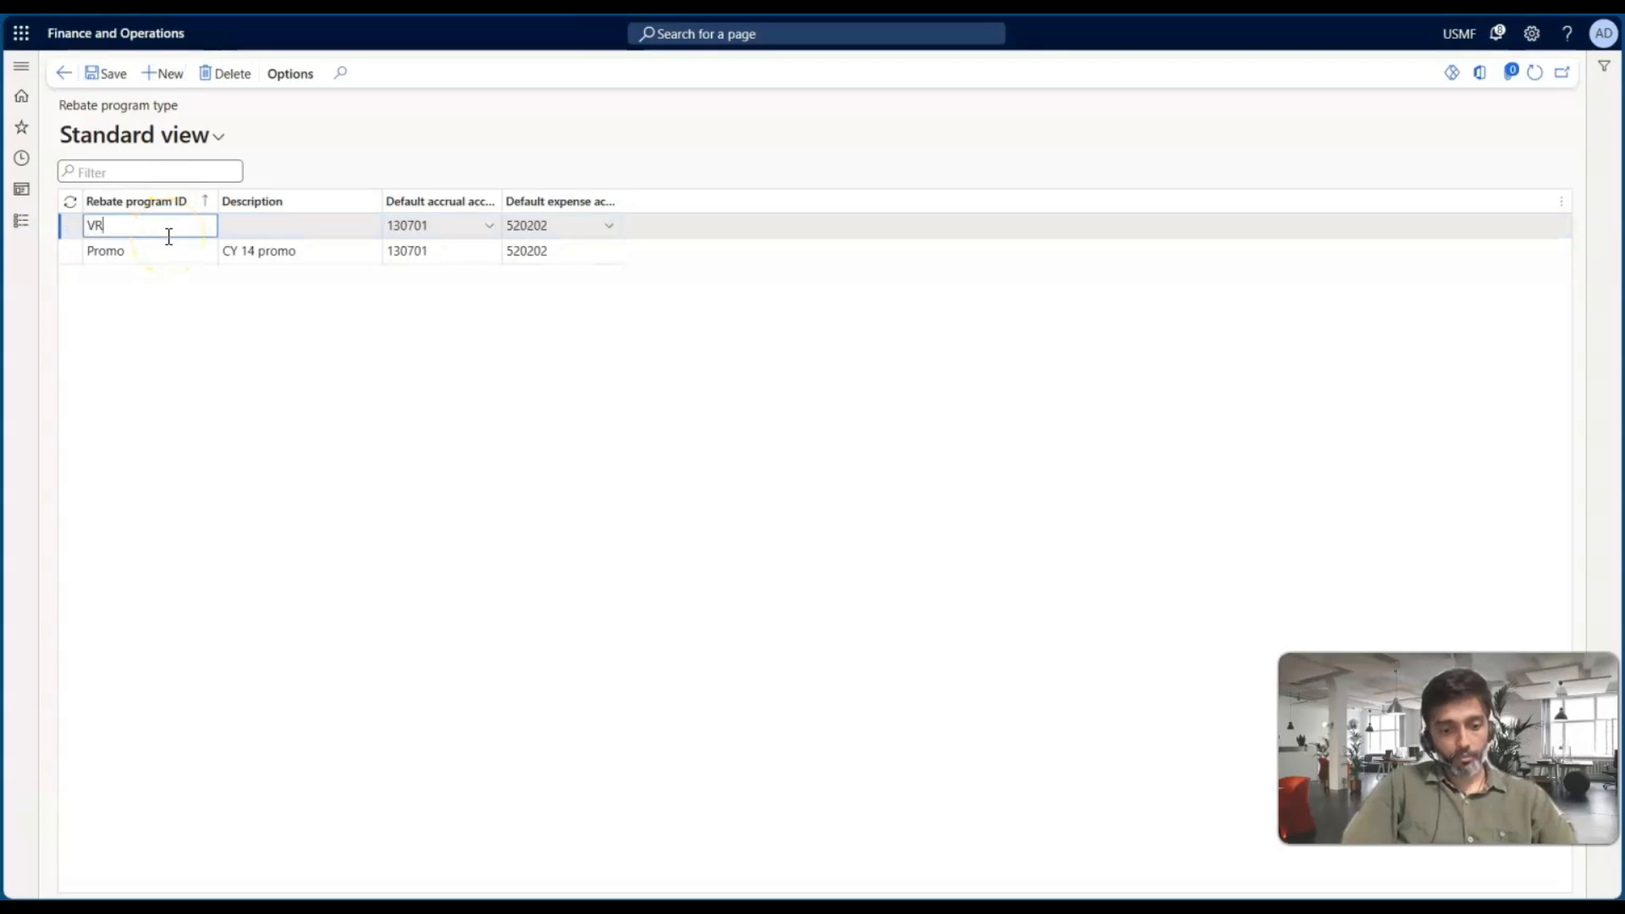
{"action": "type", "text": "VRP"}
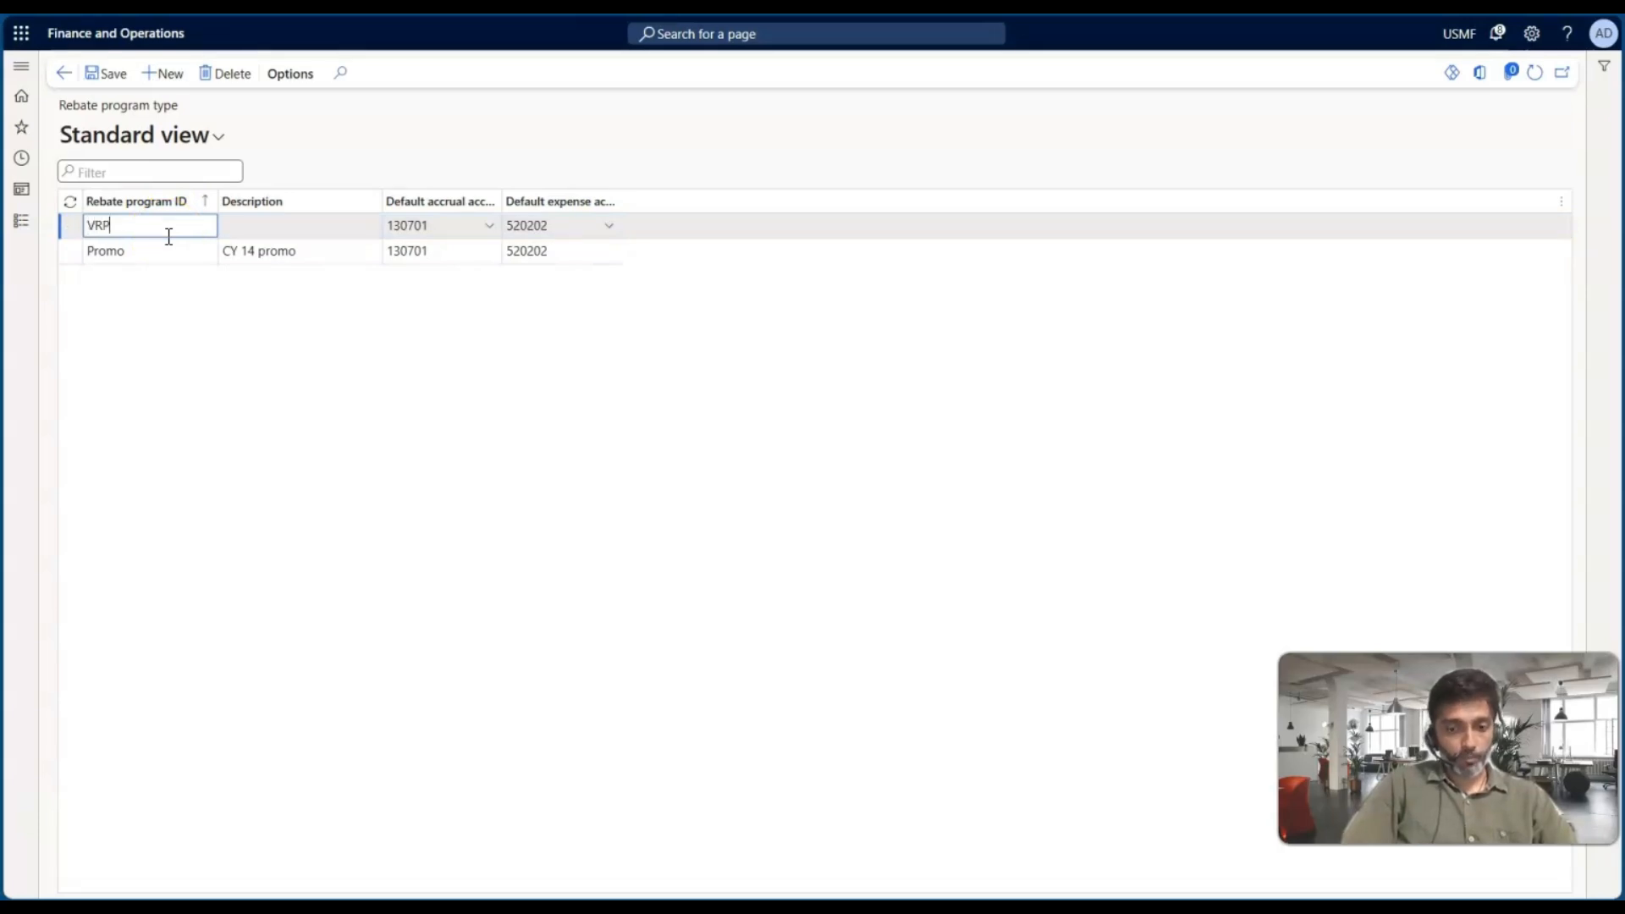
{"action": "type", "text": "-01"}
{"action": "key", "text": "Tab"}
Give the new rebate program type the description Vendor rebate and save it
{"action": "left_click", "coordinate": [310, 224]}
{"action": "left_click", "coordinate": [444, 220]}
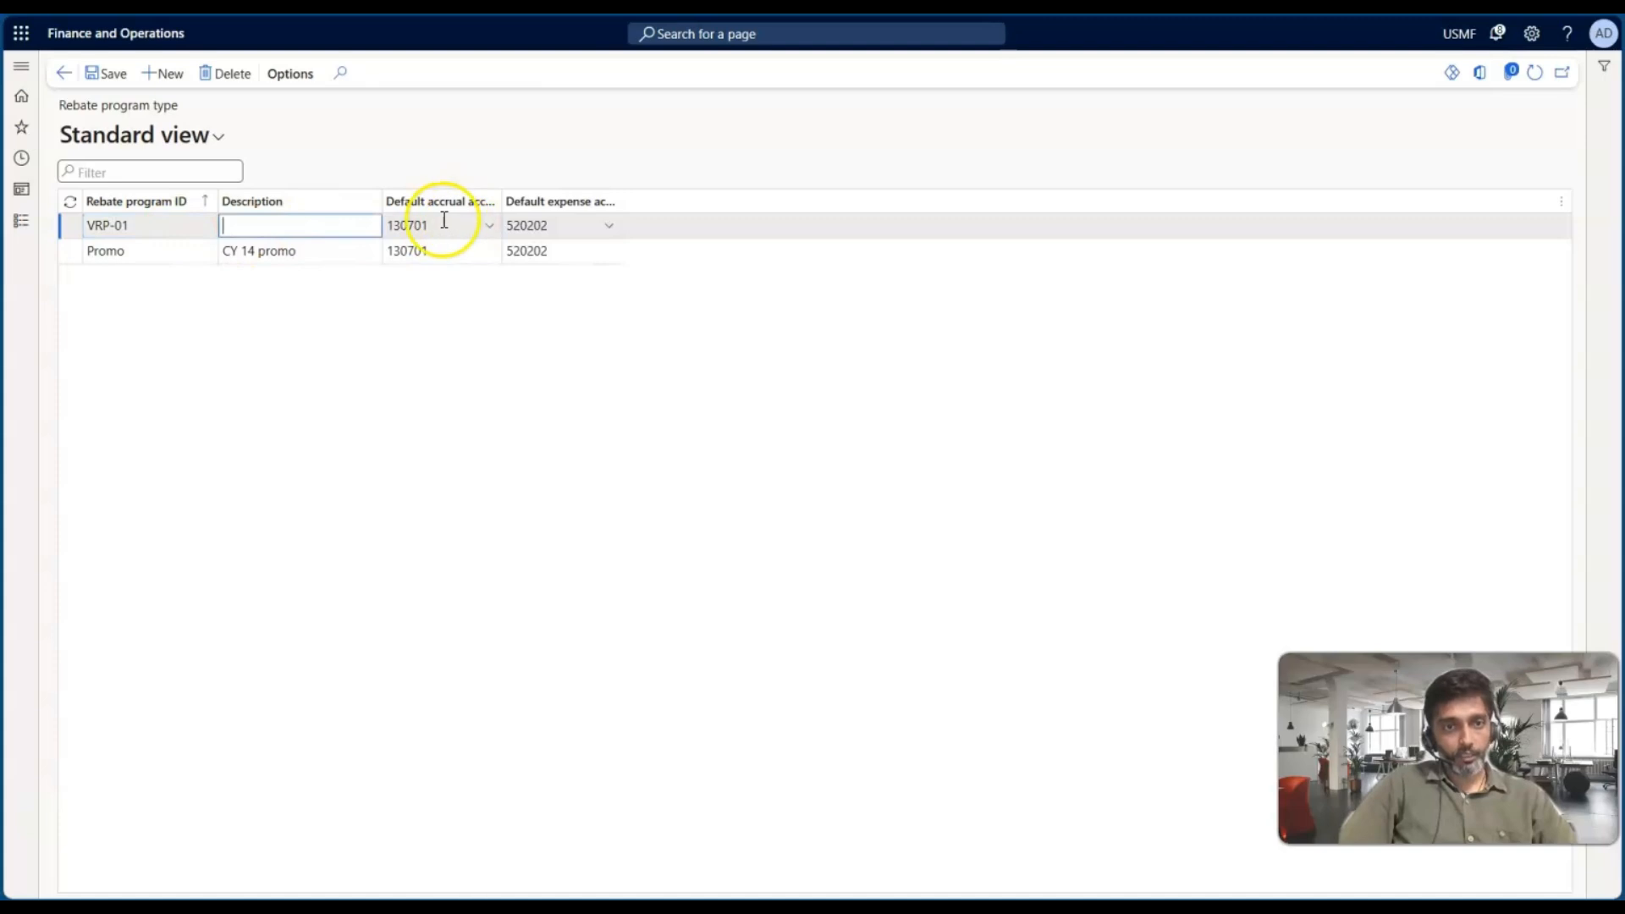
{"action": "left_click_drag", "start_coordinate": [592, 203], "coordinate": [497, 200]}
{"action": "type", "text": "V"}
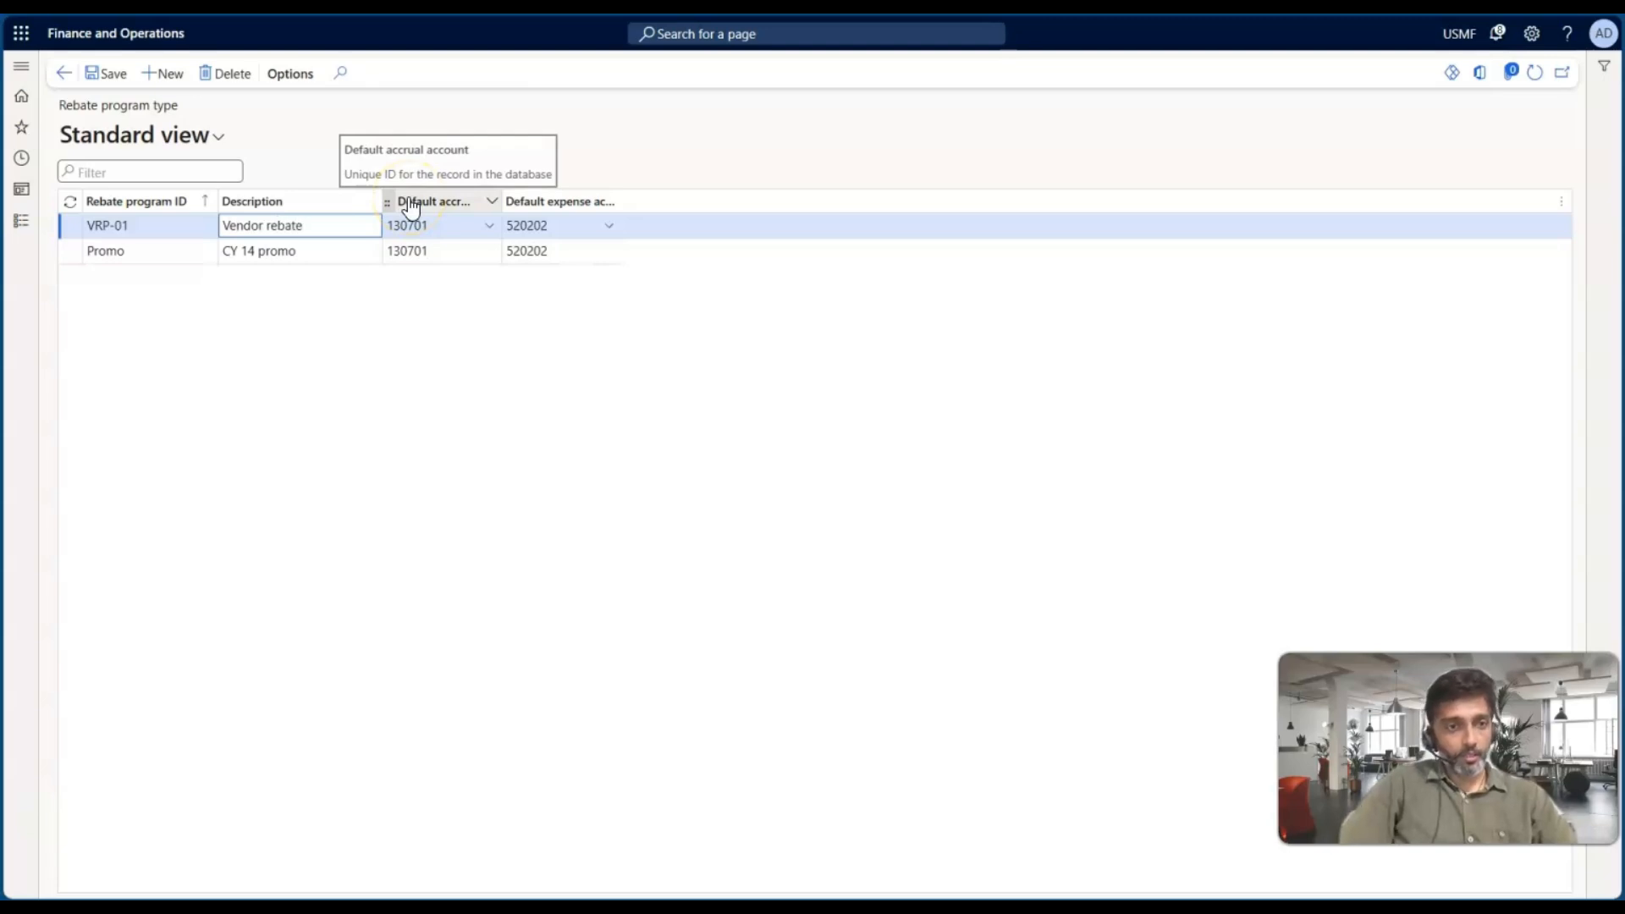
{"action": "type", "text": "endor rebate"}
{"action": "left_click", "coordinate": [114, 73]}
{"action": "left_click", "coordinate": [77, 214]}
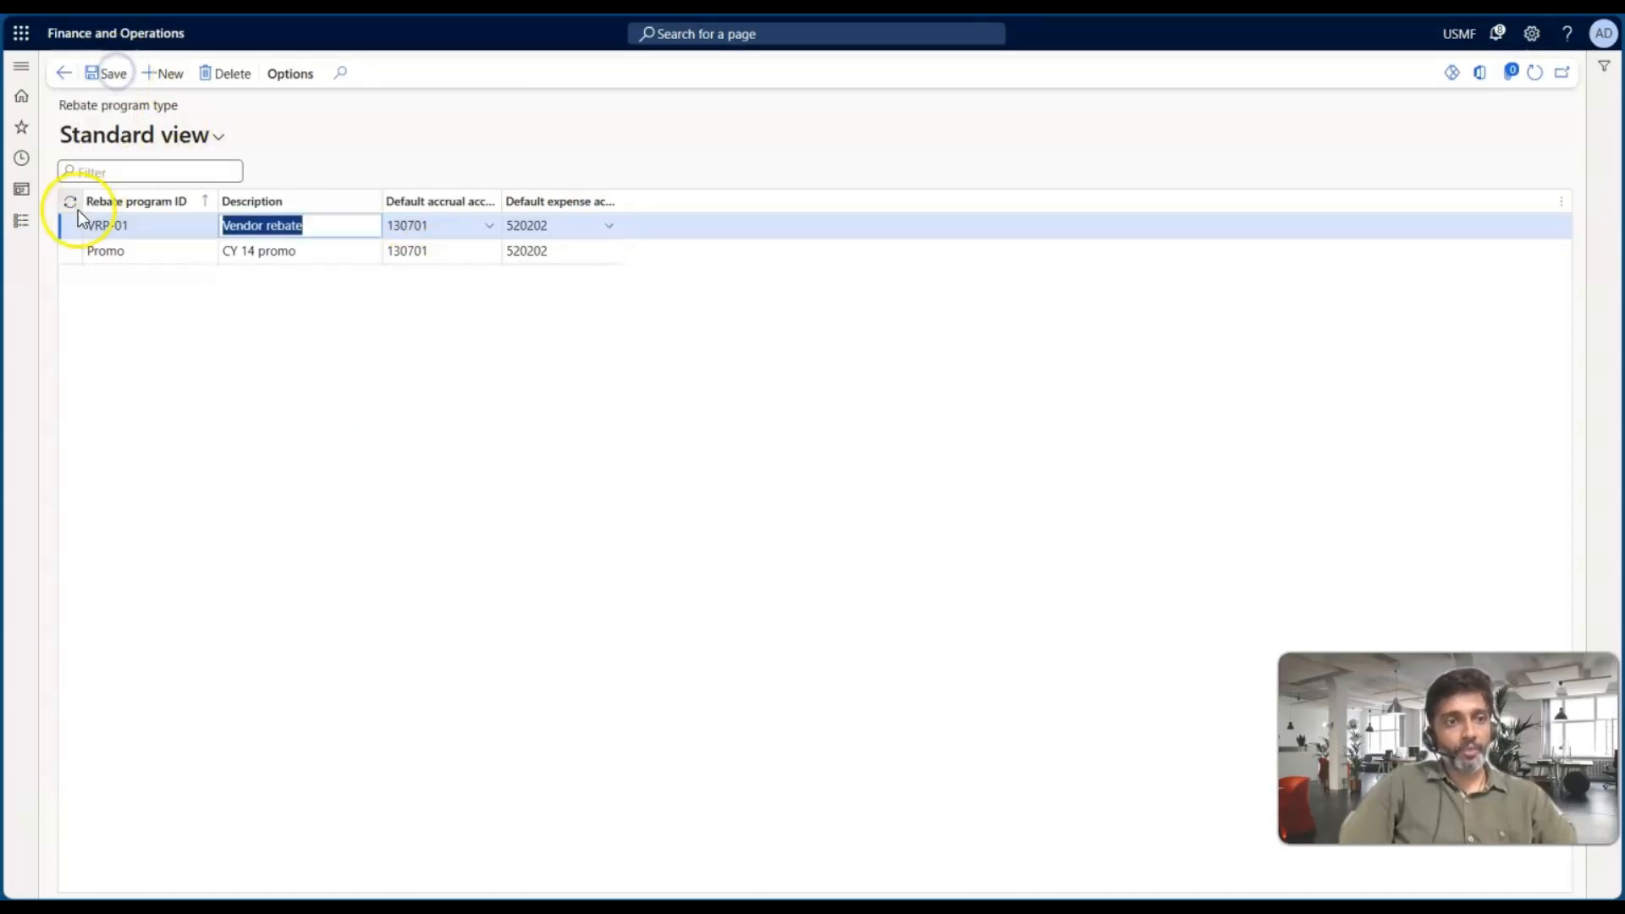
Open Vendor rebate agreements, switch to editing and add a new agreement record
{"action": "left_click", "coordinate": [22, 221]}
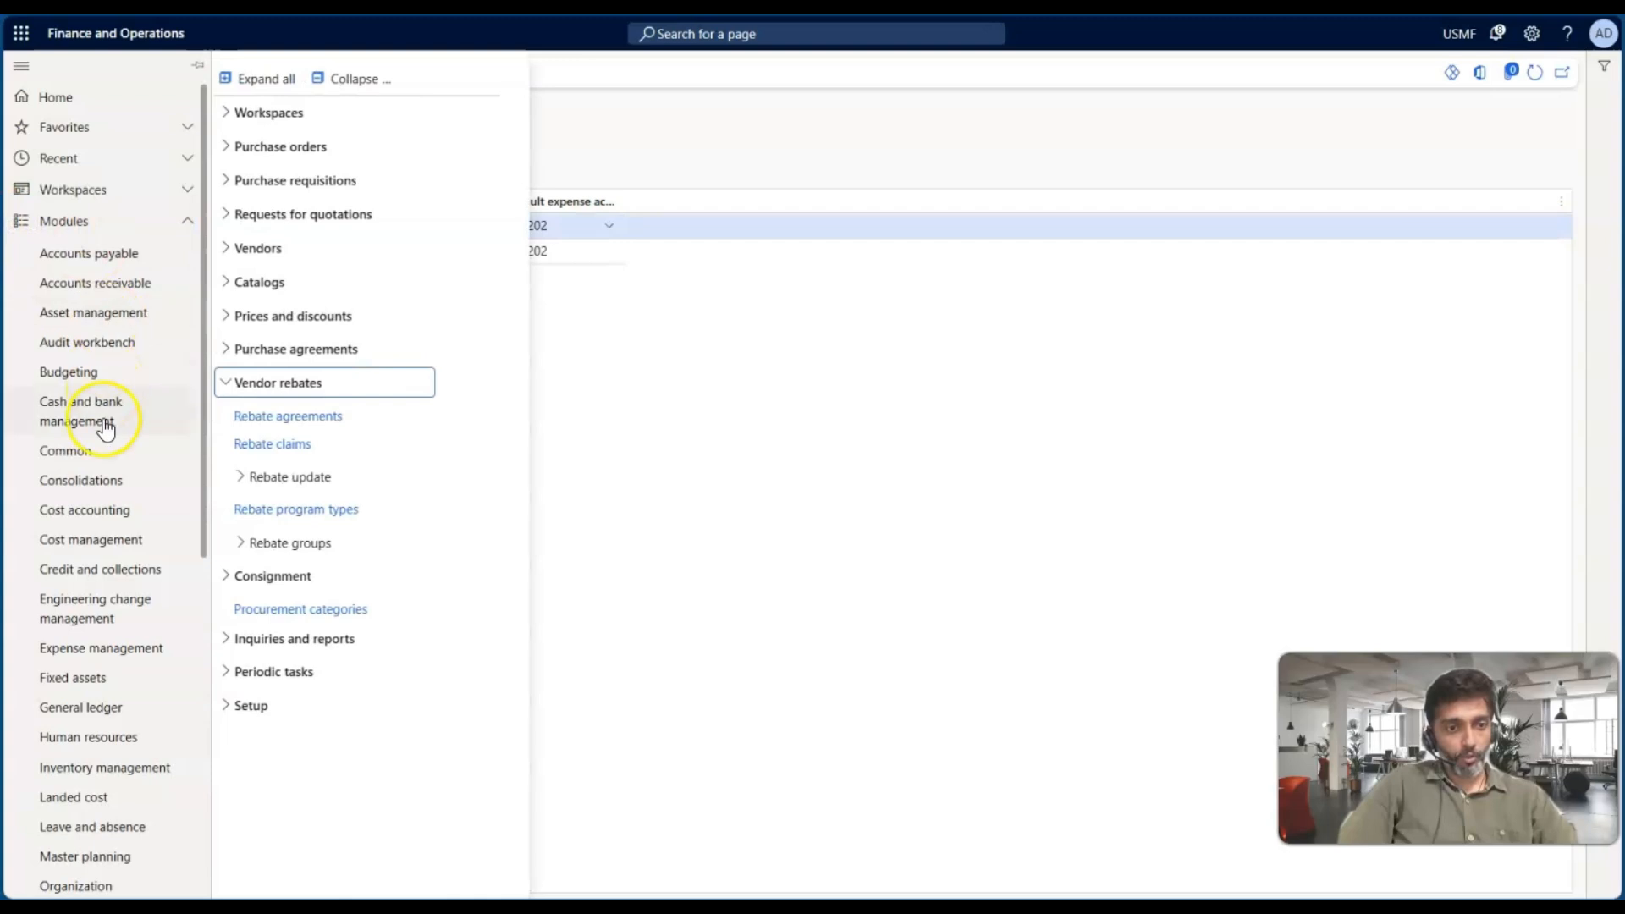
{"action": "left_click", "coordinate": [288, 415]}
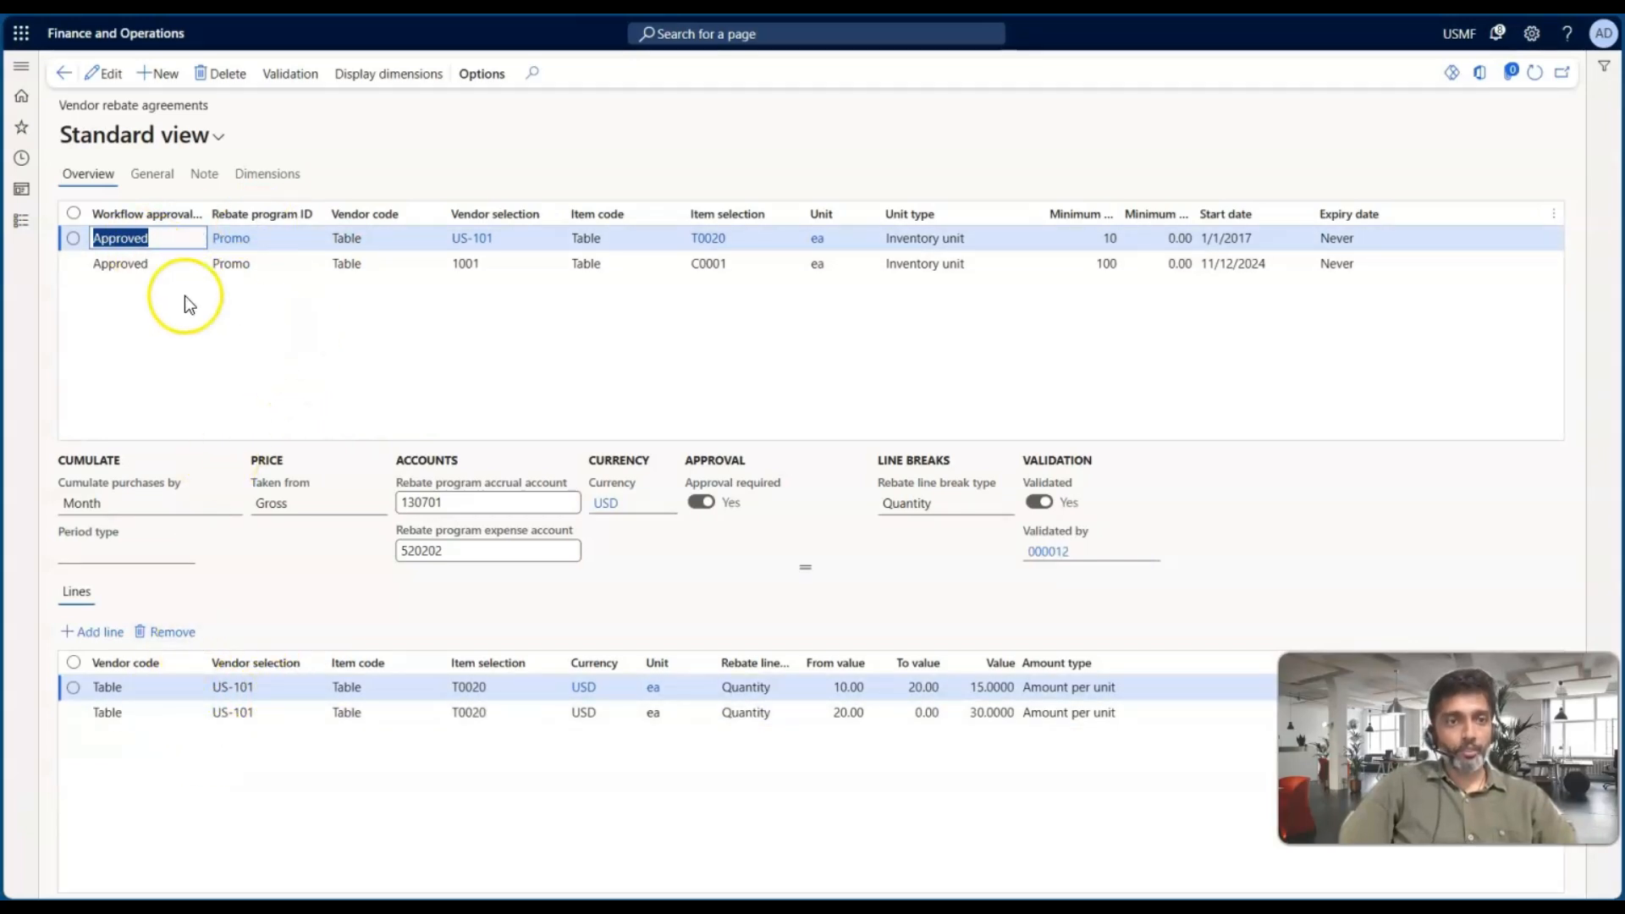
{"action": "left_click", "coordinate": [108, 75]}
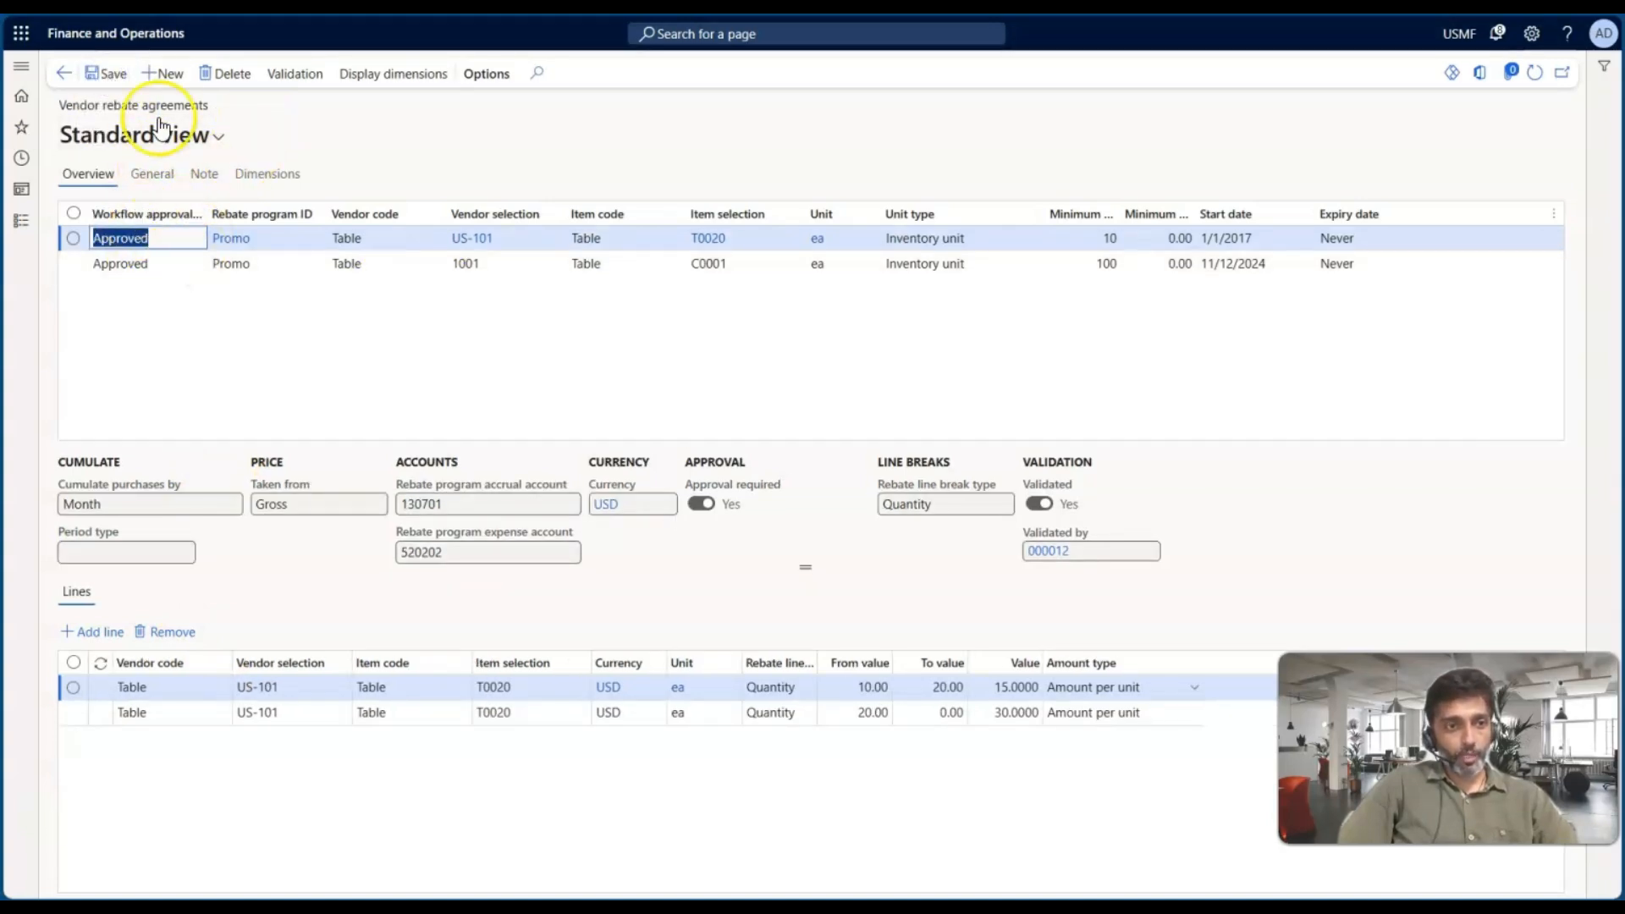
{"action": "left_click", "coordinate": [163, 79]}
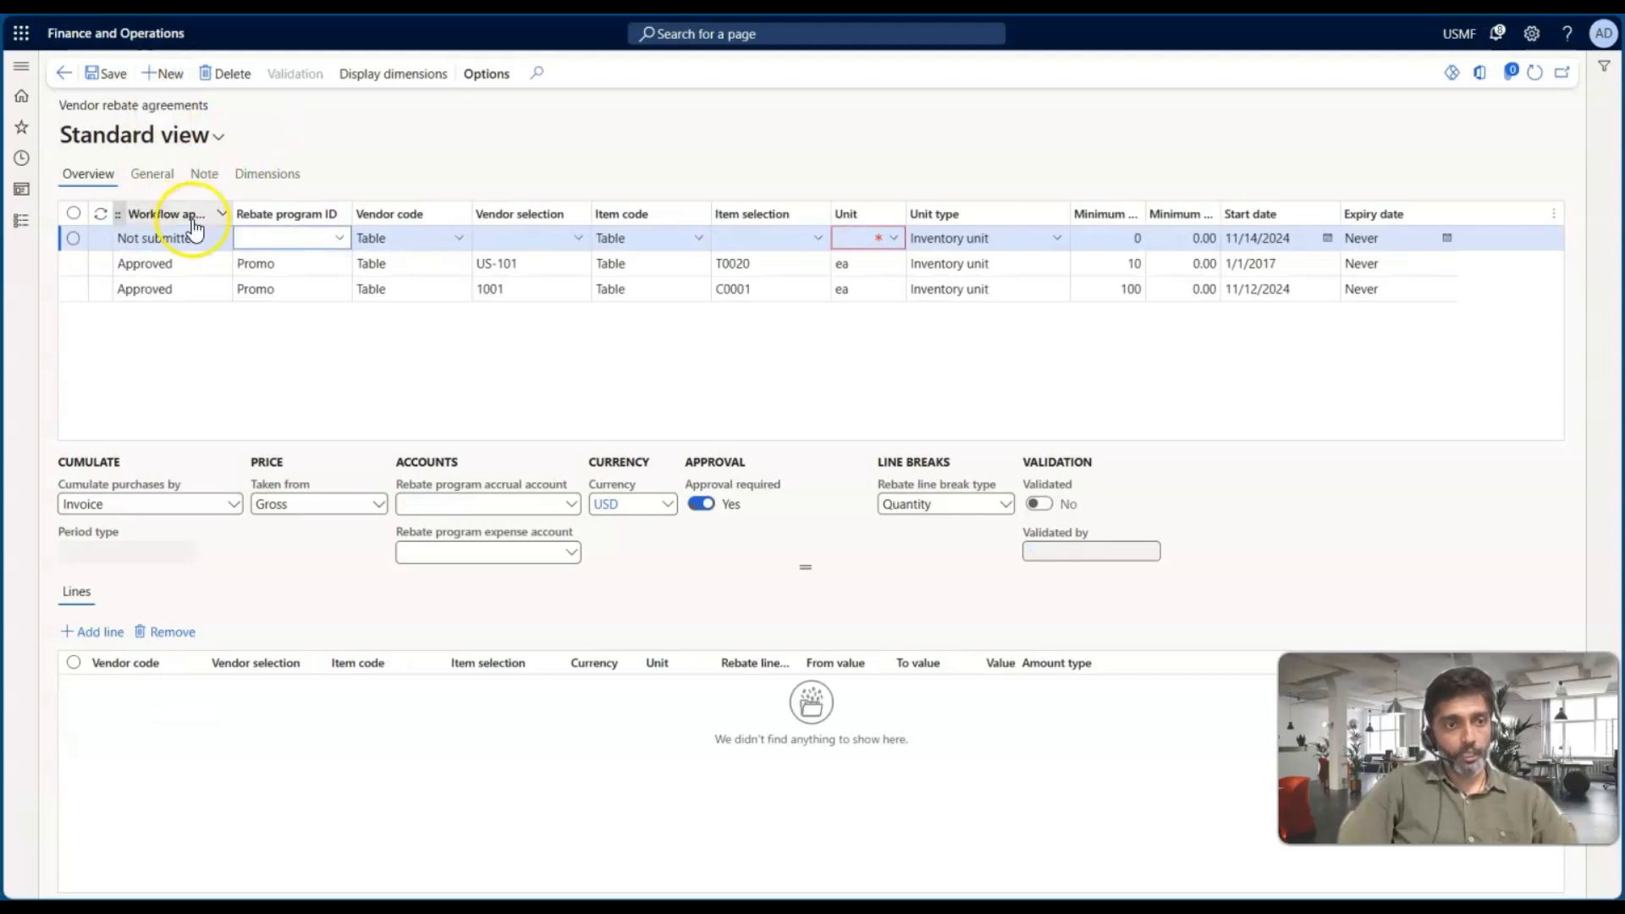
{"action": "left_click_drag", "start_coordinate": [230, 215], "coordinate": [276, 213]}
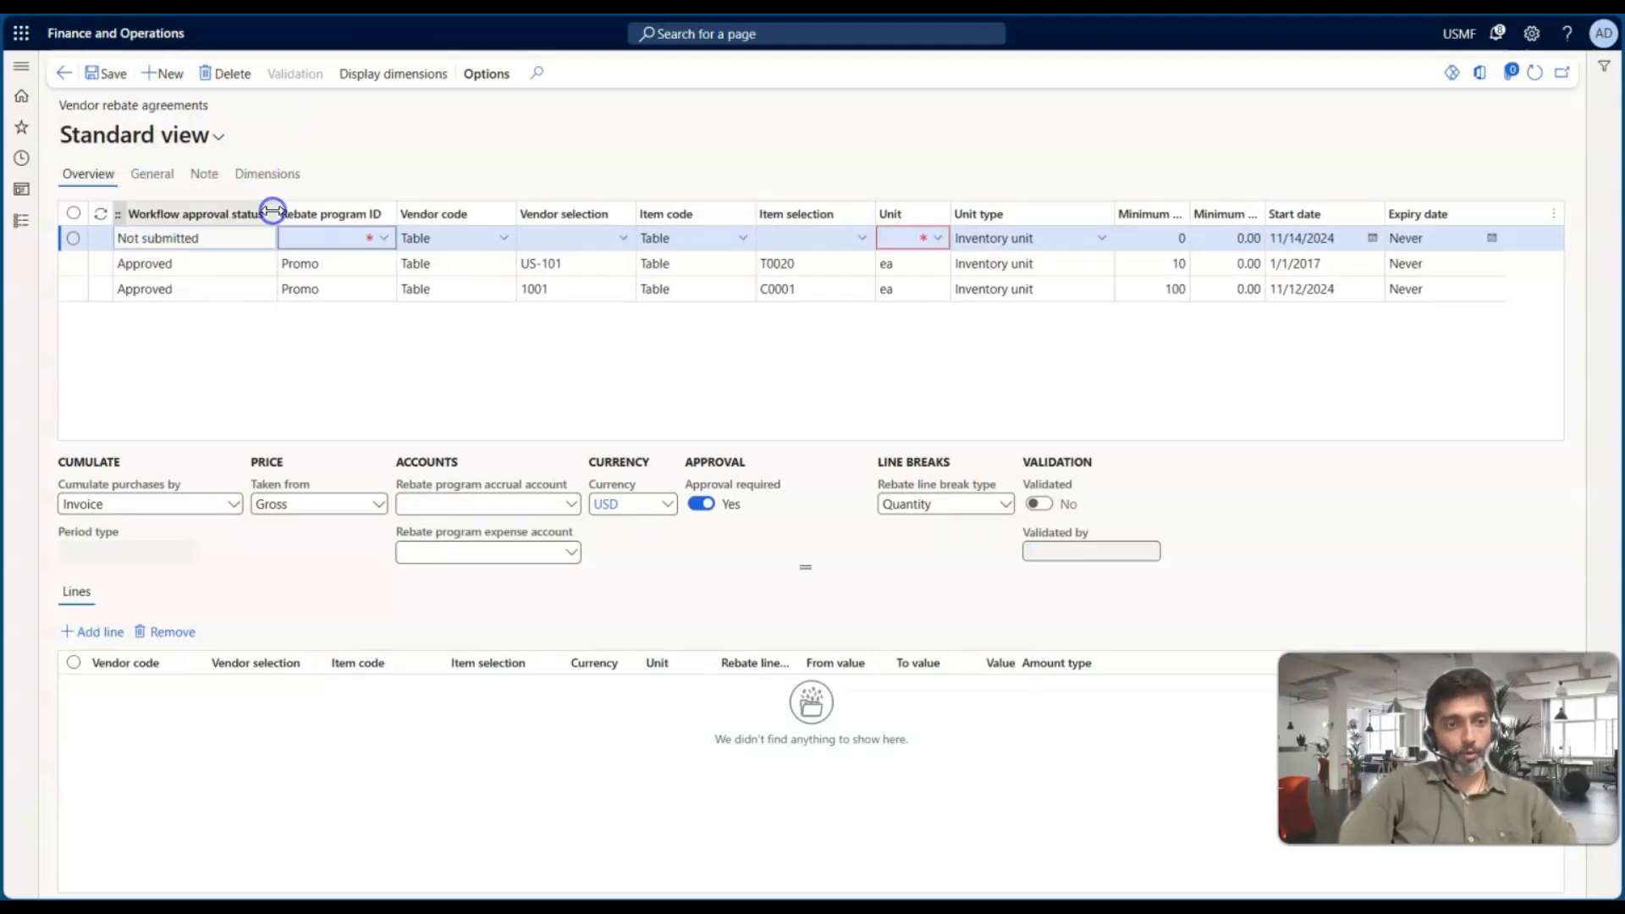
{"action": "left_click", "coordinate": [201, 241]}
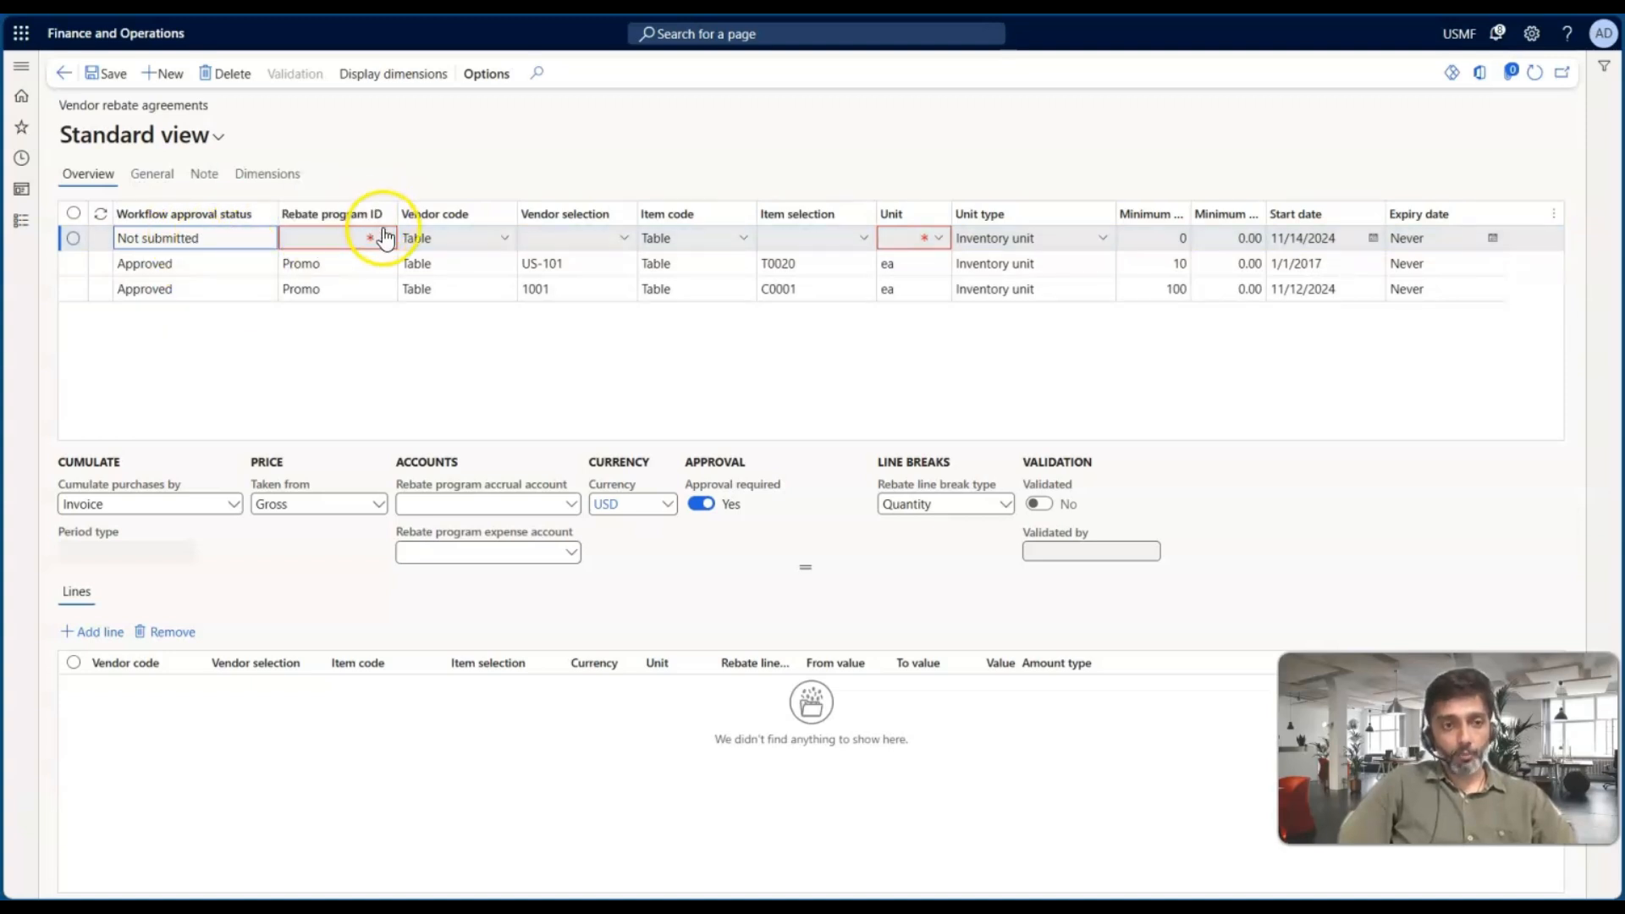
Set the new agreement's rebate program ID to VRP-01 and its vendor selection to Acme Office Supplies
{"action": "left_click", "coordinate": [386, 240]}
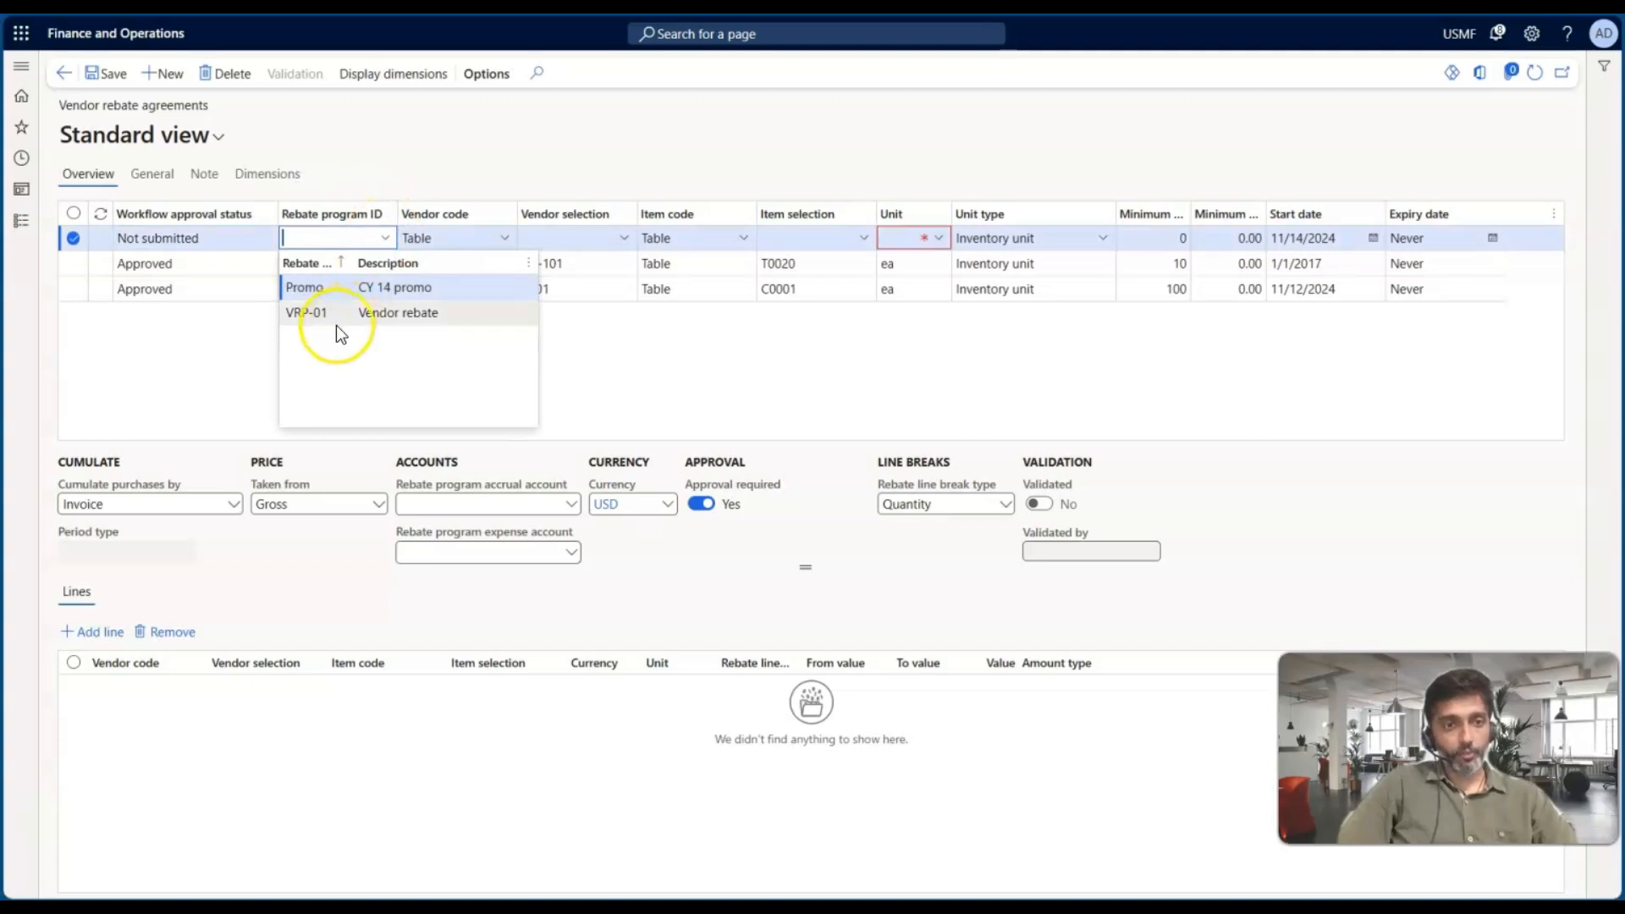
{"action": "left_click", "coordinate": [309, 314]}
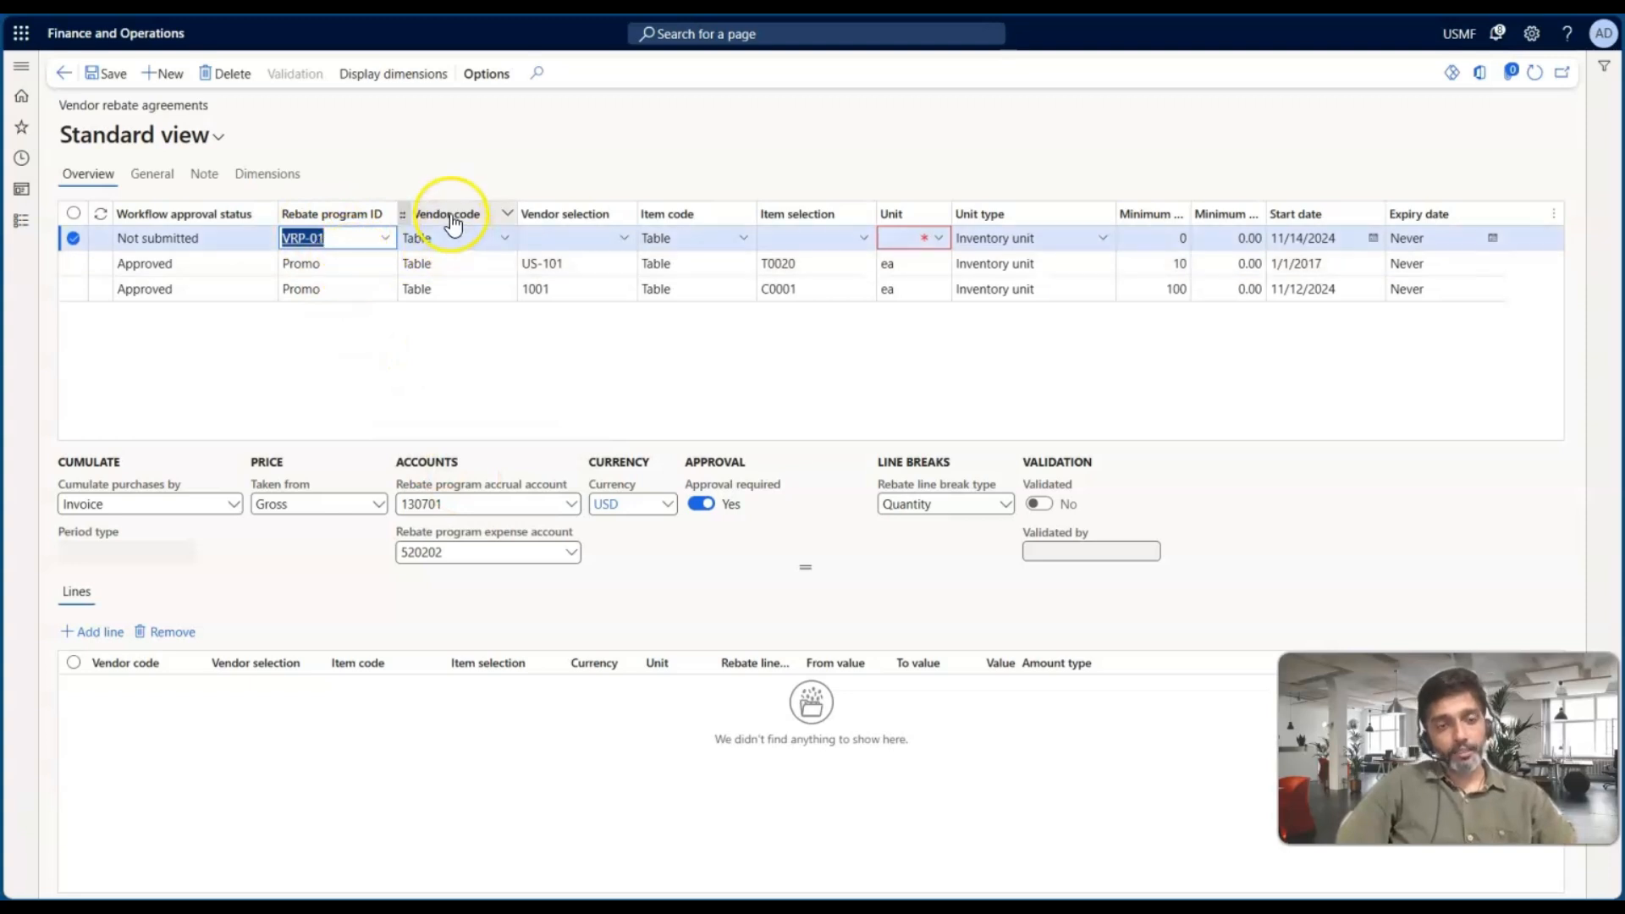
{"action": "left_click", "coordinate": [502, 240]}
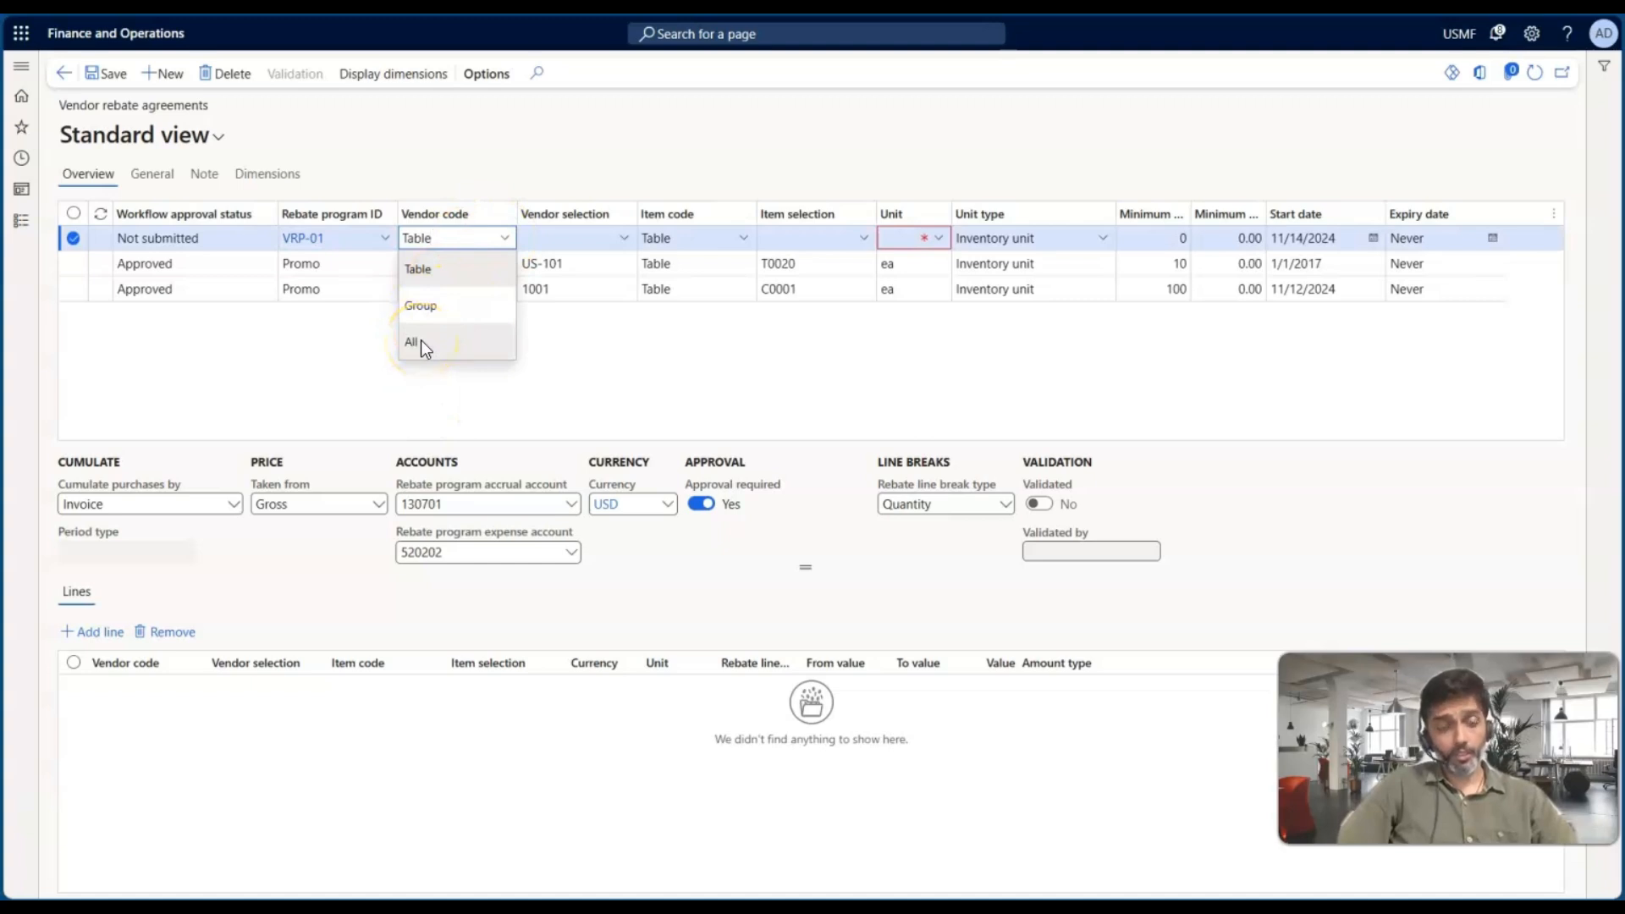
{"action": "left_click", "coordinate": [617, 243]}
{"action": "left_click", "coordinate": [624, 239]}
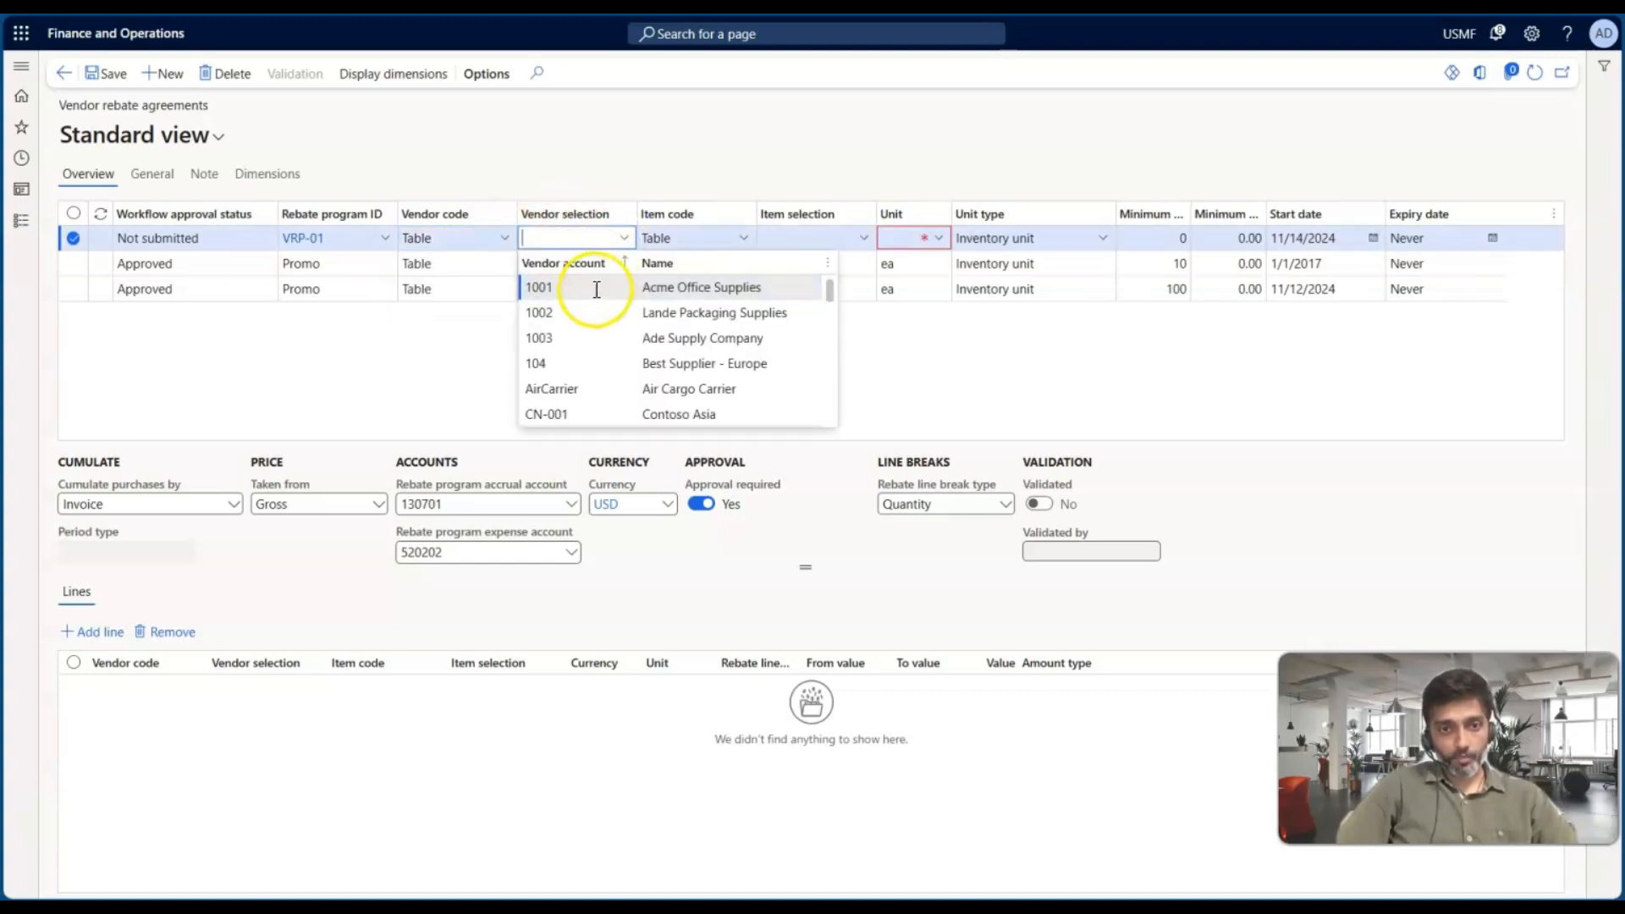
{"action": "left_click", "coordinate": [596, 287]}
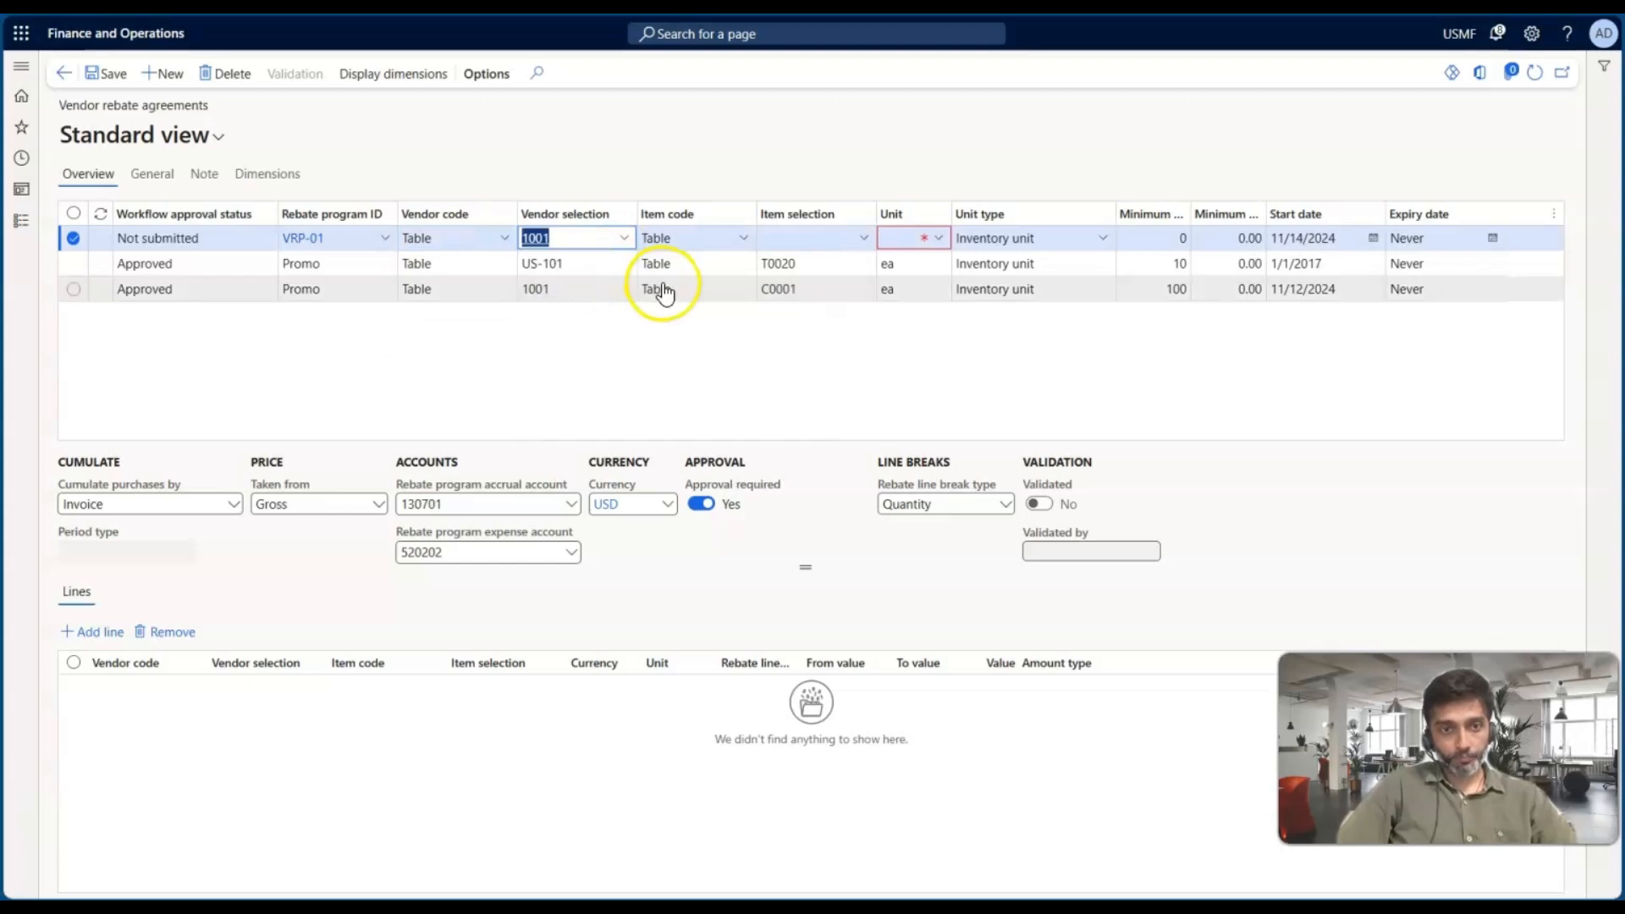
Try setting the agreement's item code to Selection and look at the Selection tab
{"action": "left_click", "coordinate": [742, 240]}
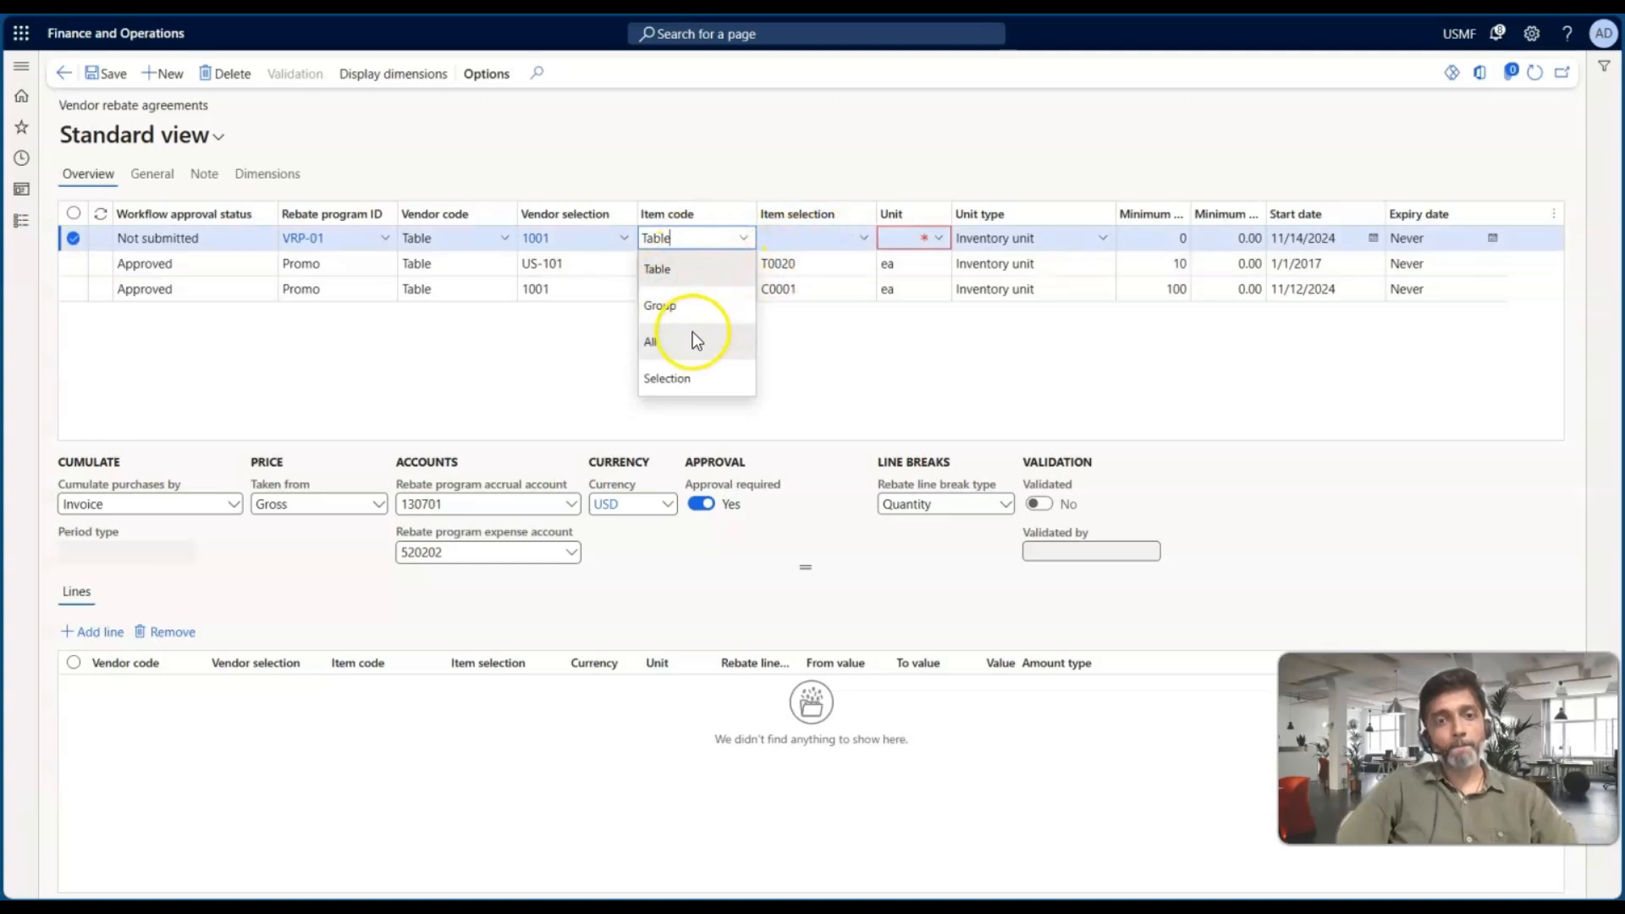
{"action": "left_click", "coordinate": [676, 387]}
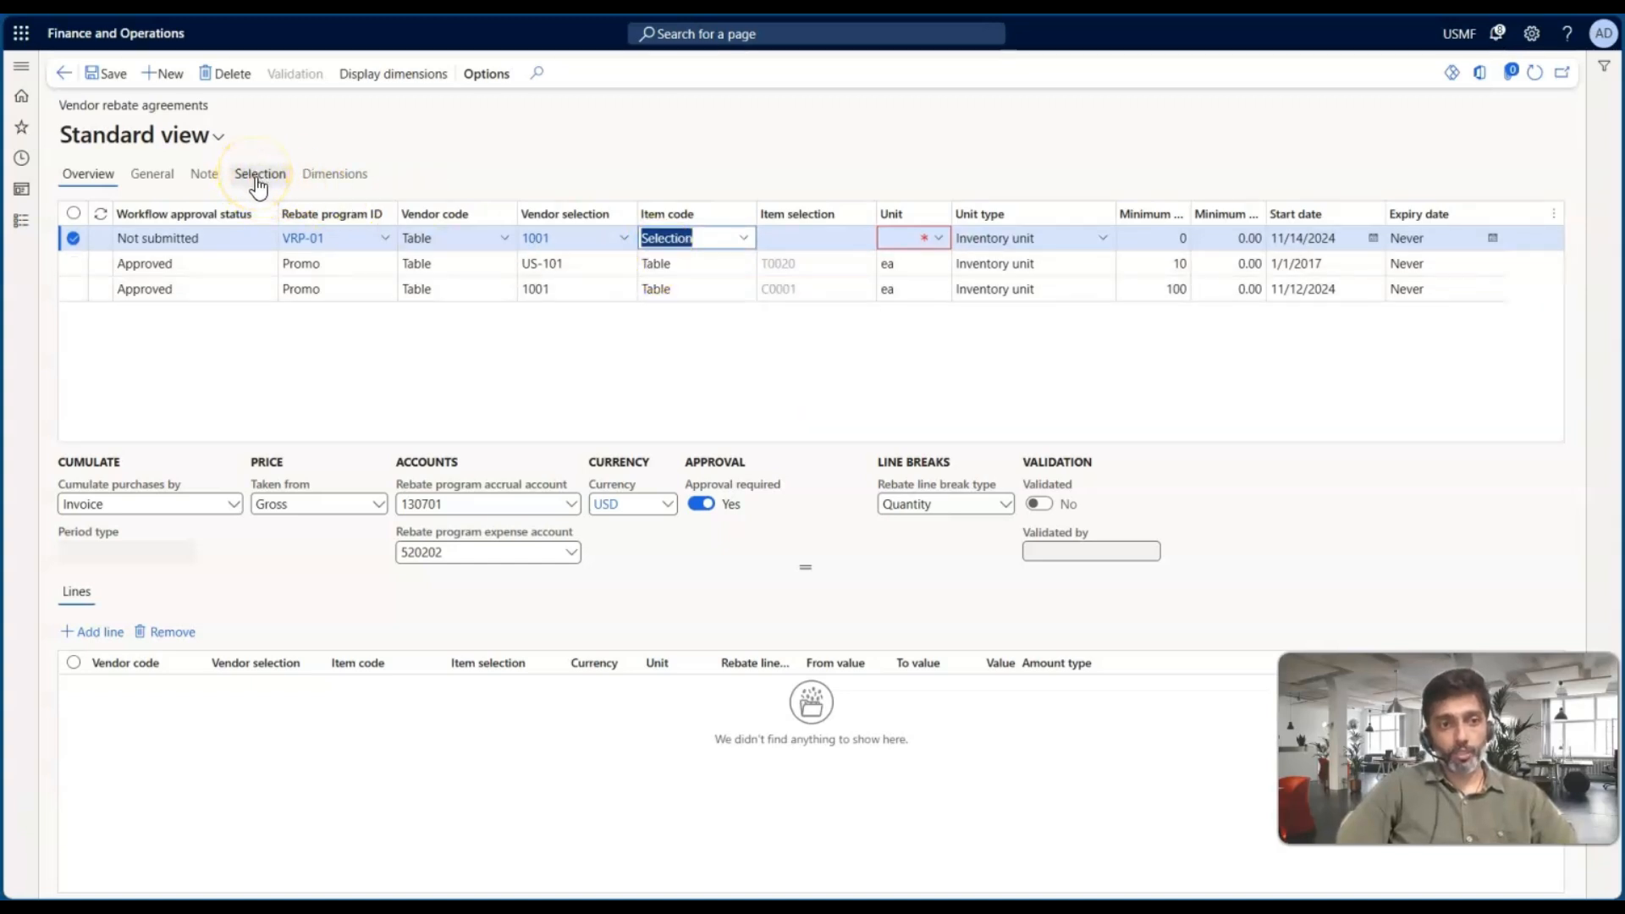
{"action": "left_click", "coordinate": [258, 176]}
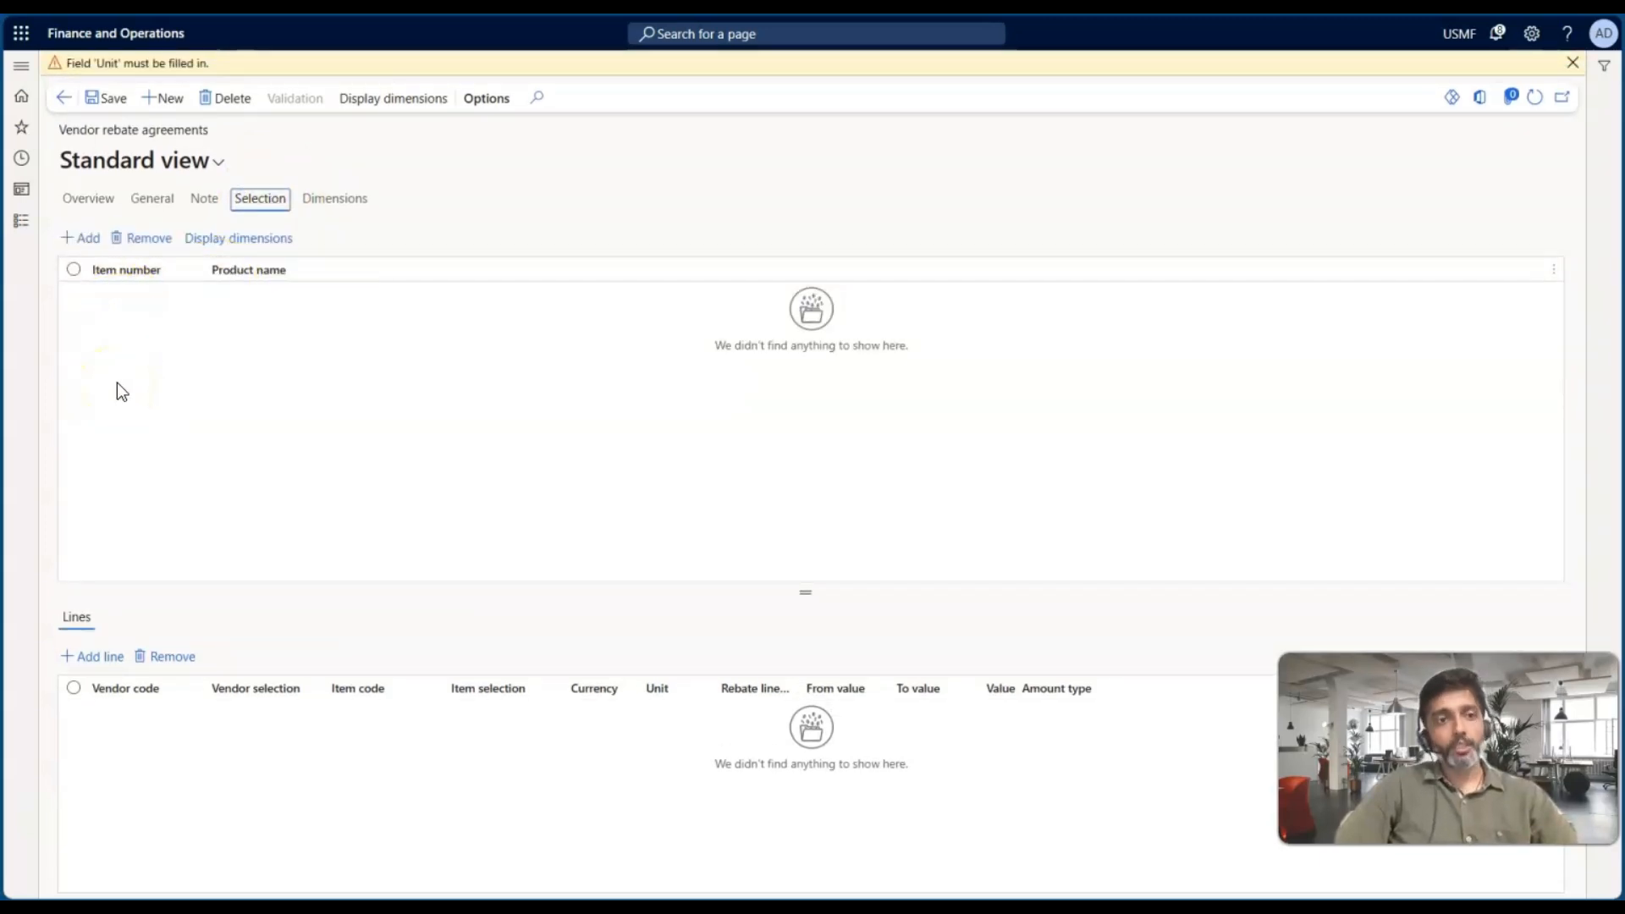
{"action": "left_click", "coordinate": [86, 199]}
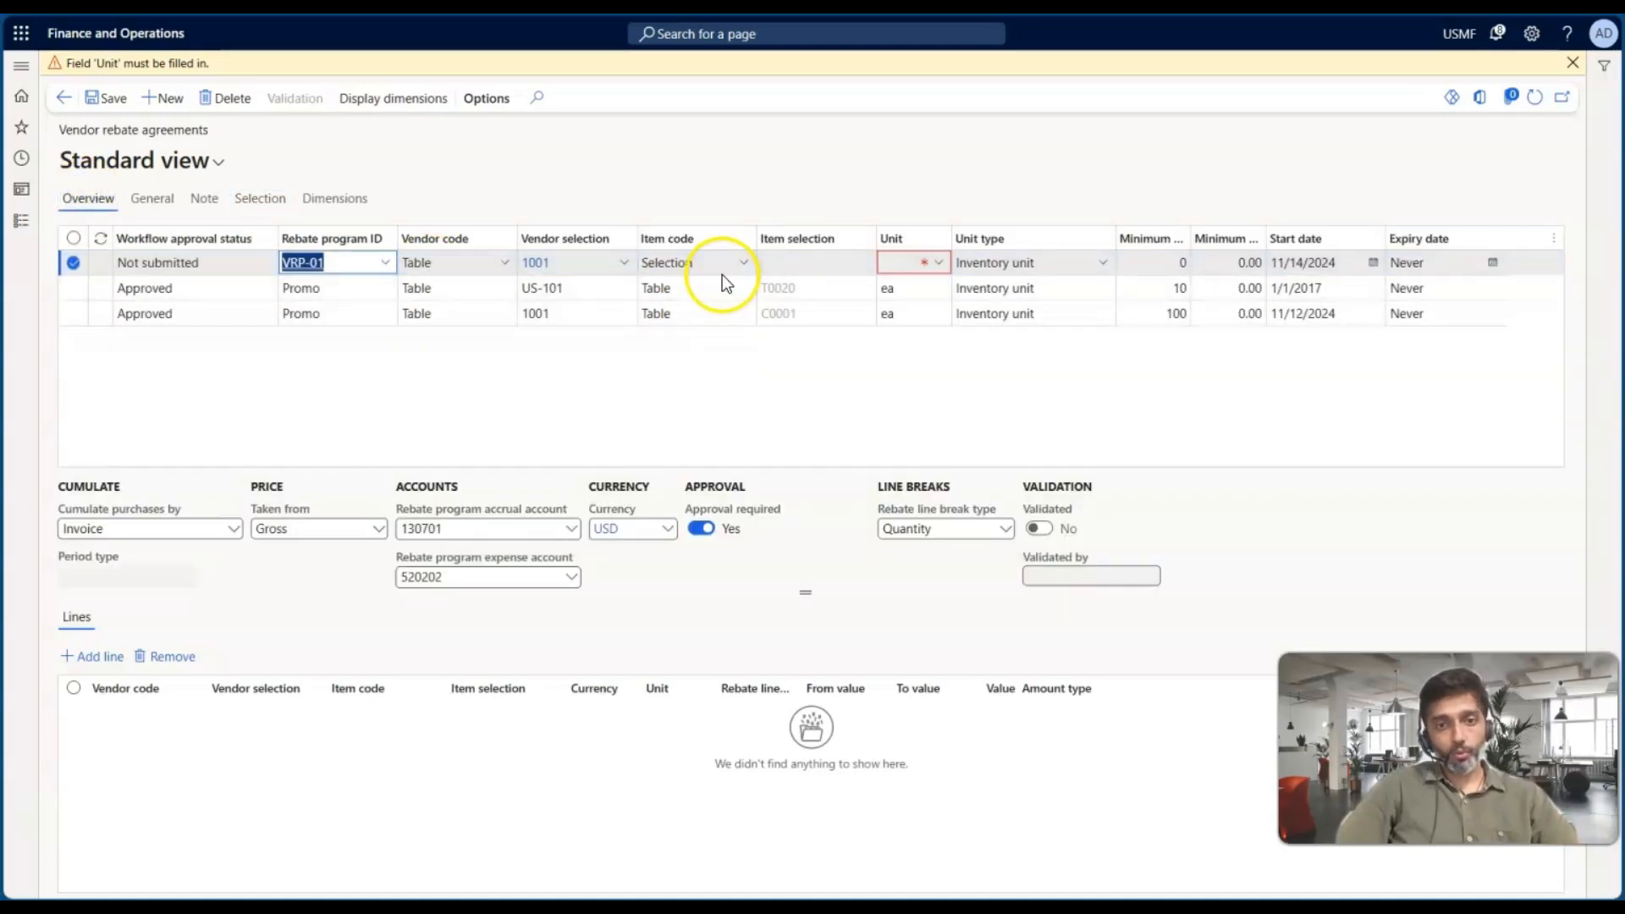
Set the agreement's item code to Table and its item selection to item 1000
{"action": "left_click", "coordinate": [744, 263]}
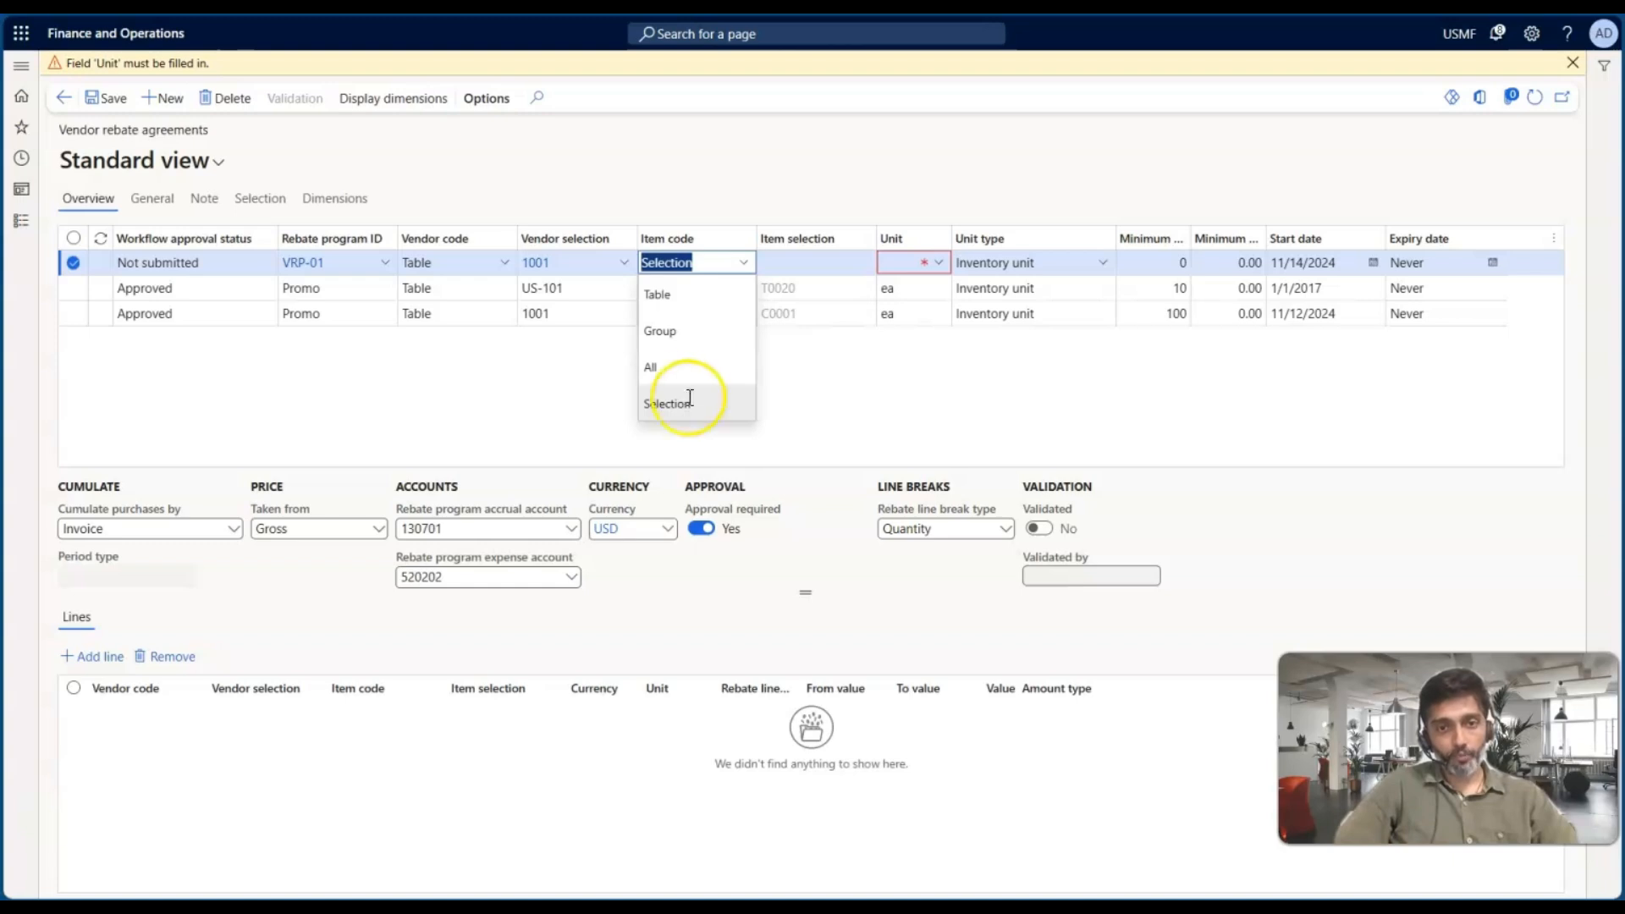
{"action": "left_click", "coordinate": [677, 295]}
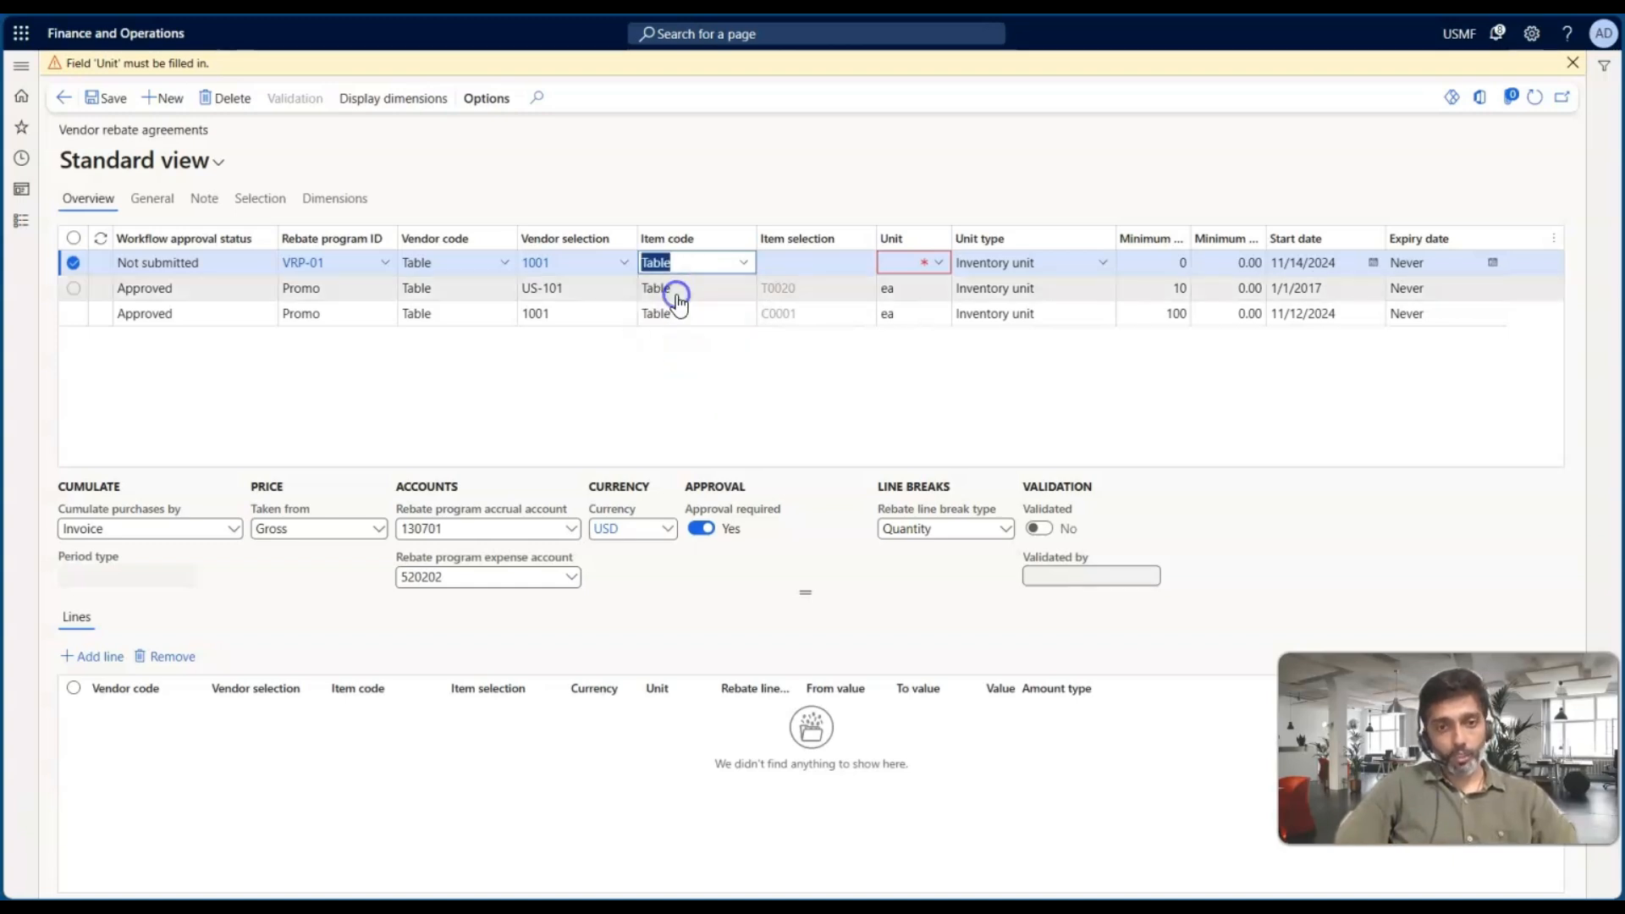
{"action": "left_click", "coordinate": [865, 262]}
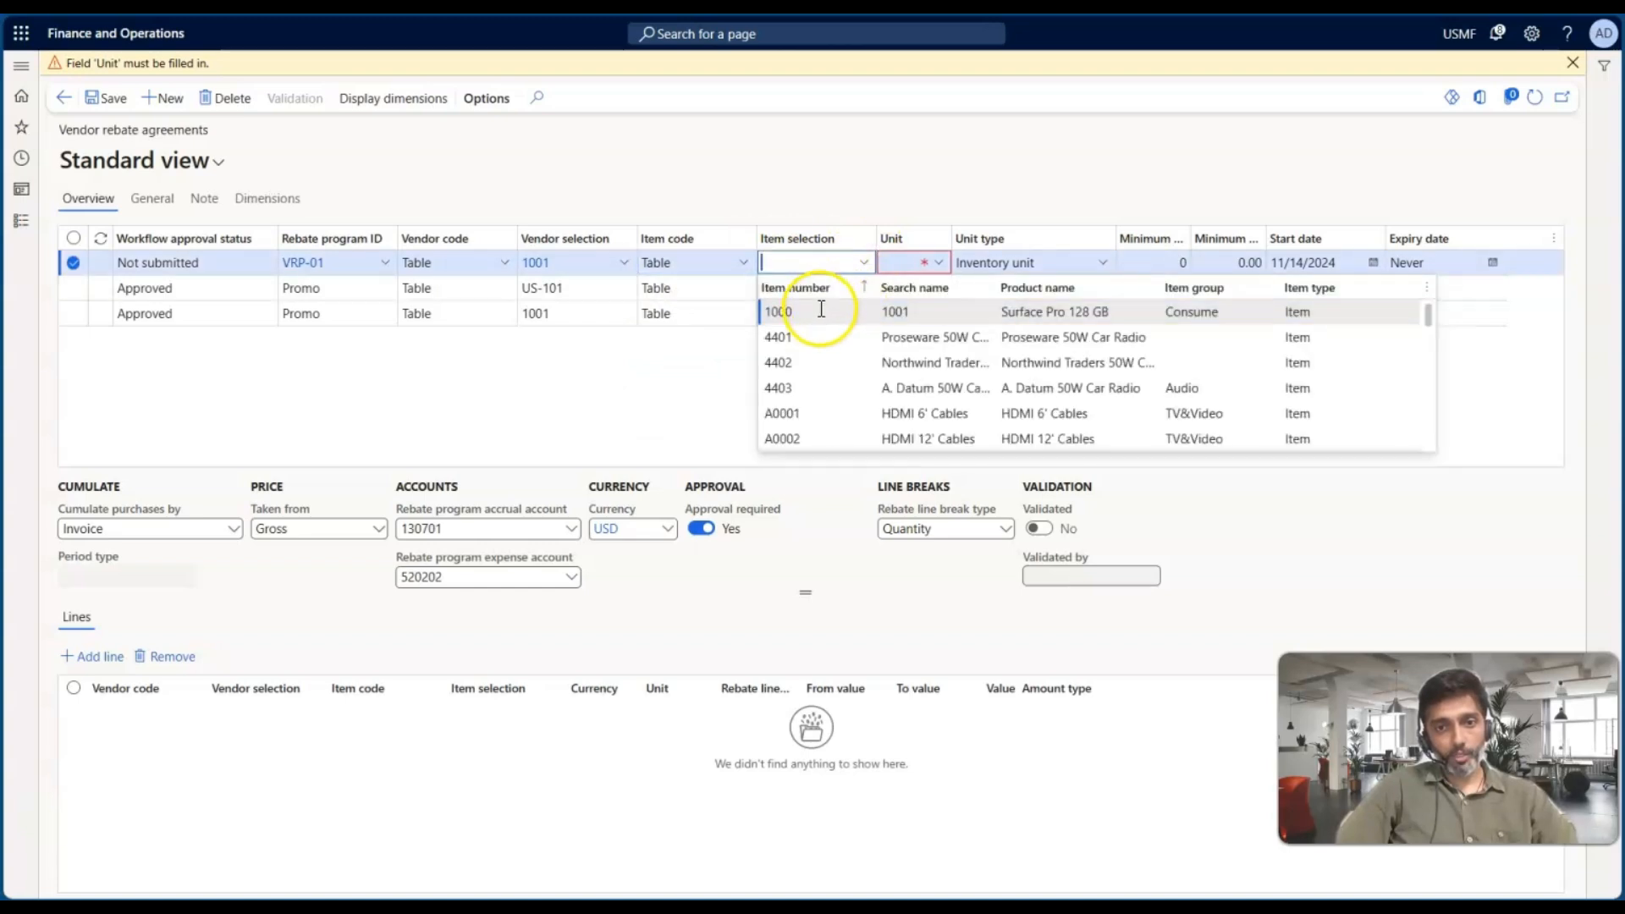
{"action": "left_click", "coordinate": [817, 315]}
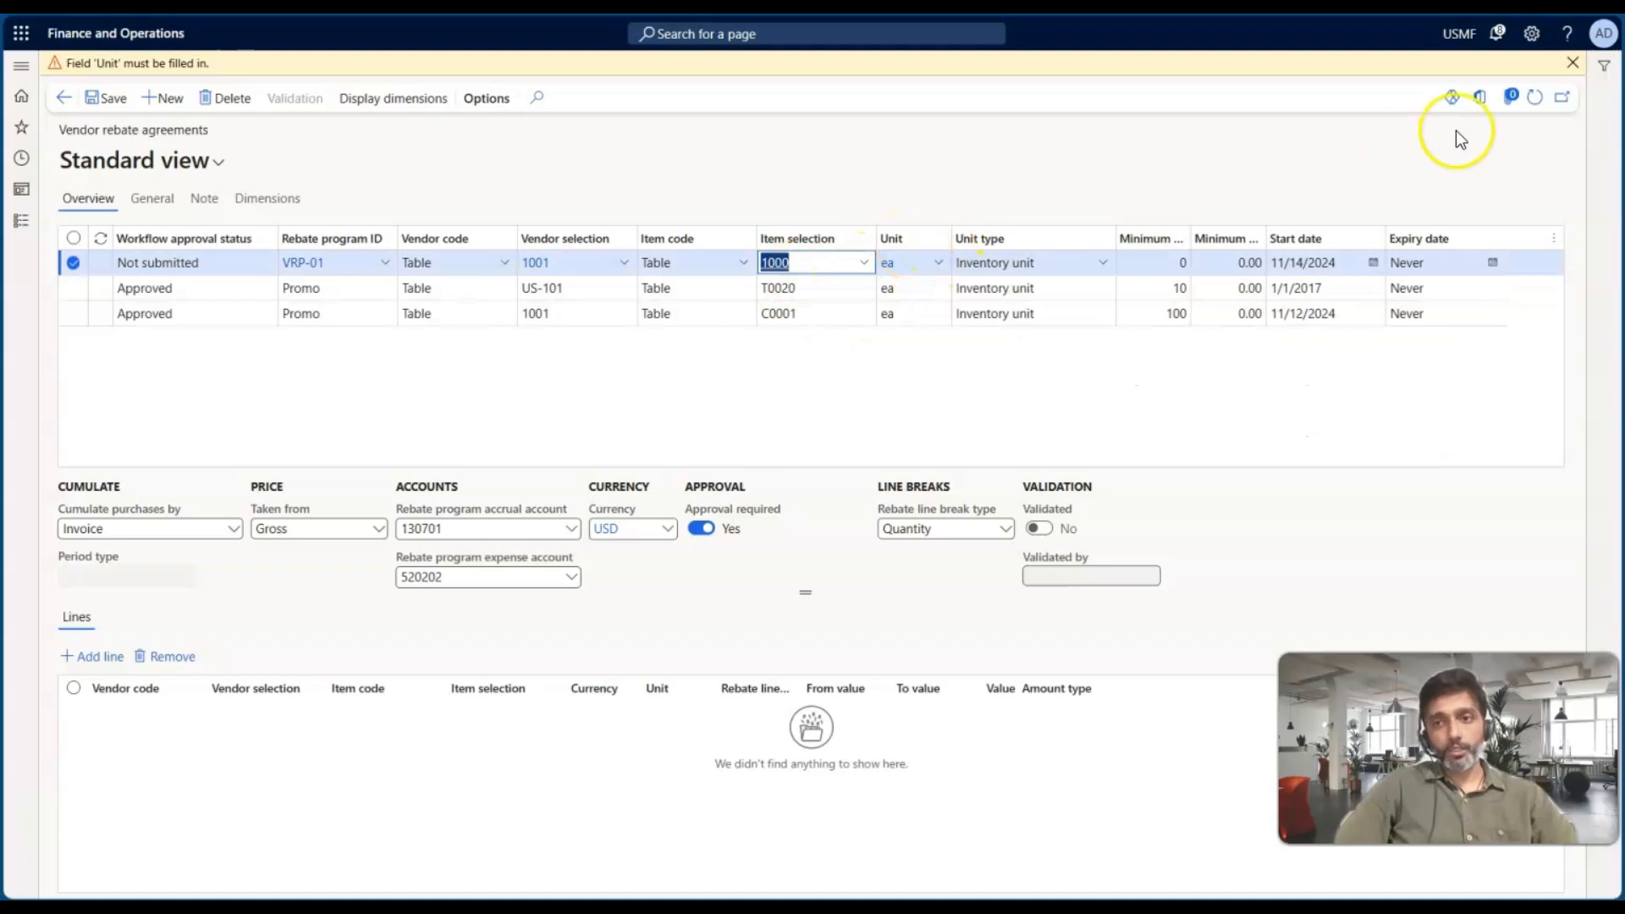
{"action": "left_click", "coordinate": [1573, 63]}
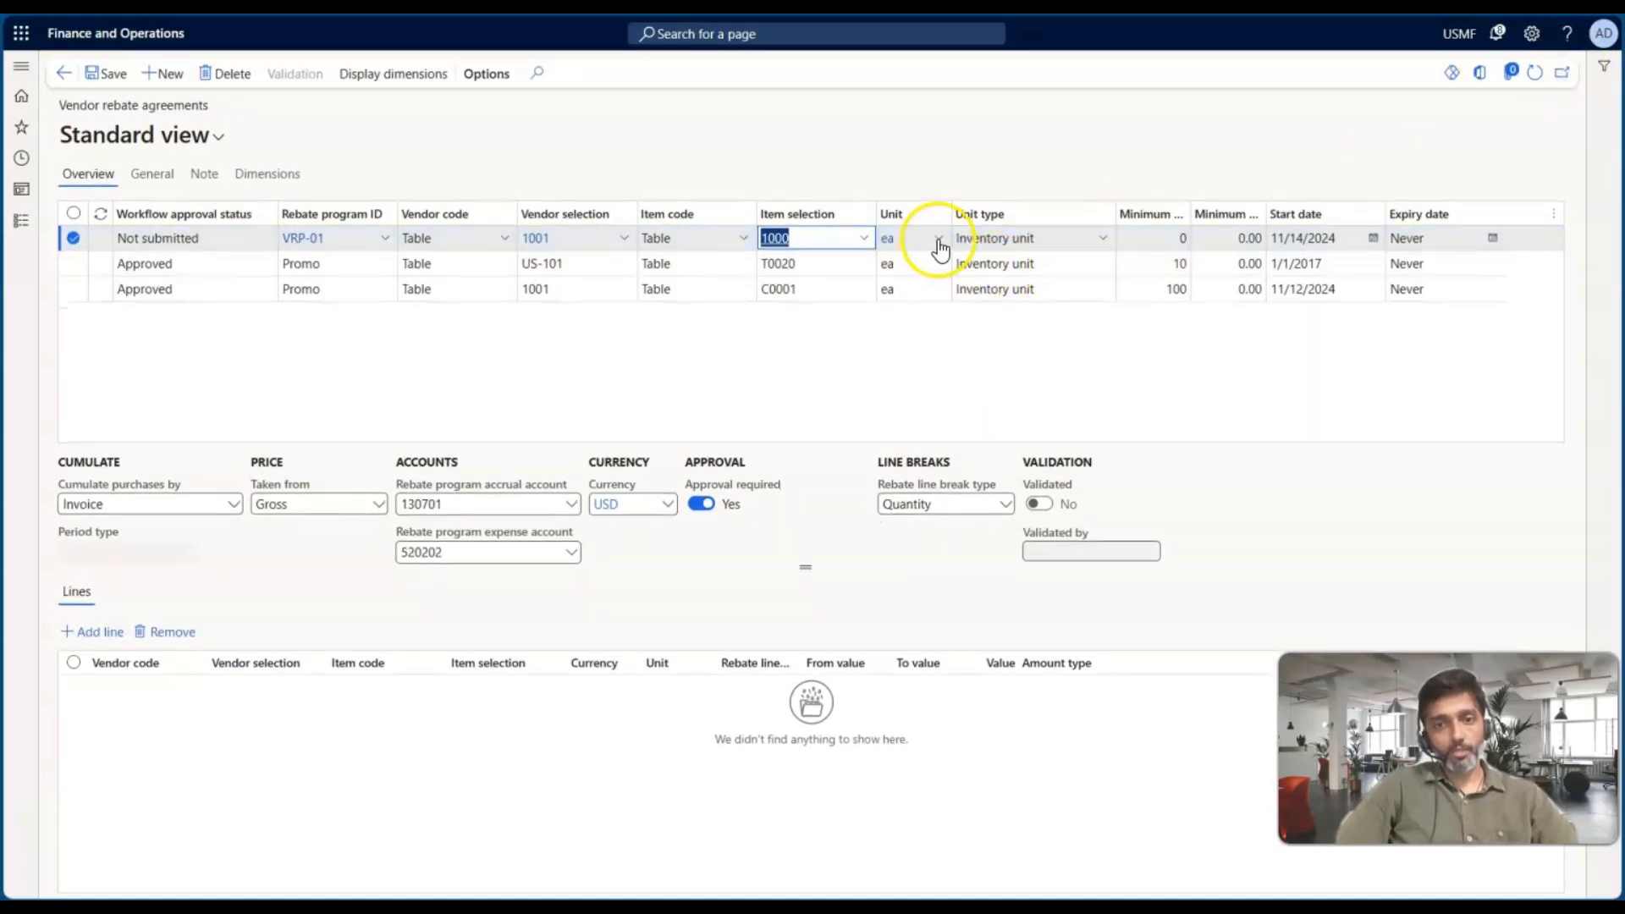
Check the unit options and set the unit type to Inventory unit
{"action": "left_click", "coordinate": [931, 239]}
{"action": "left_click", "coordinate": [941, 240]}
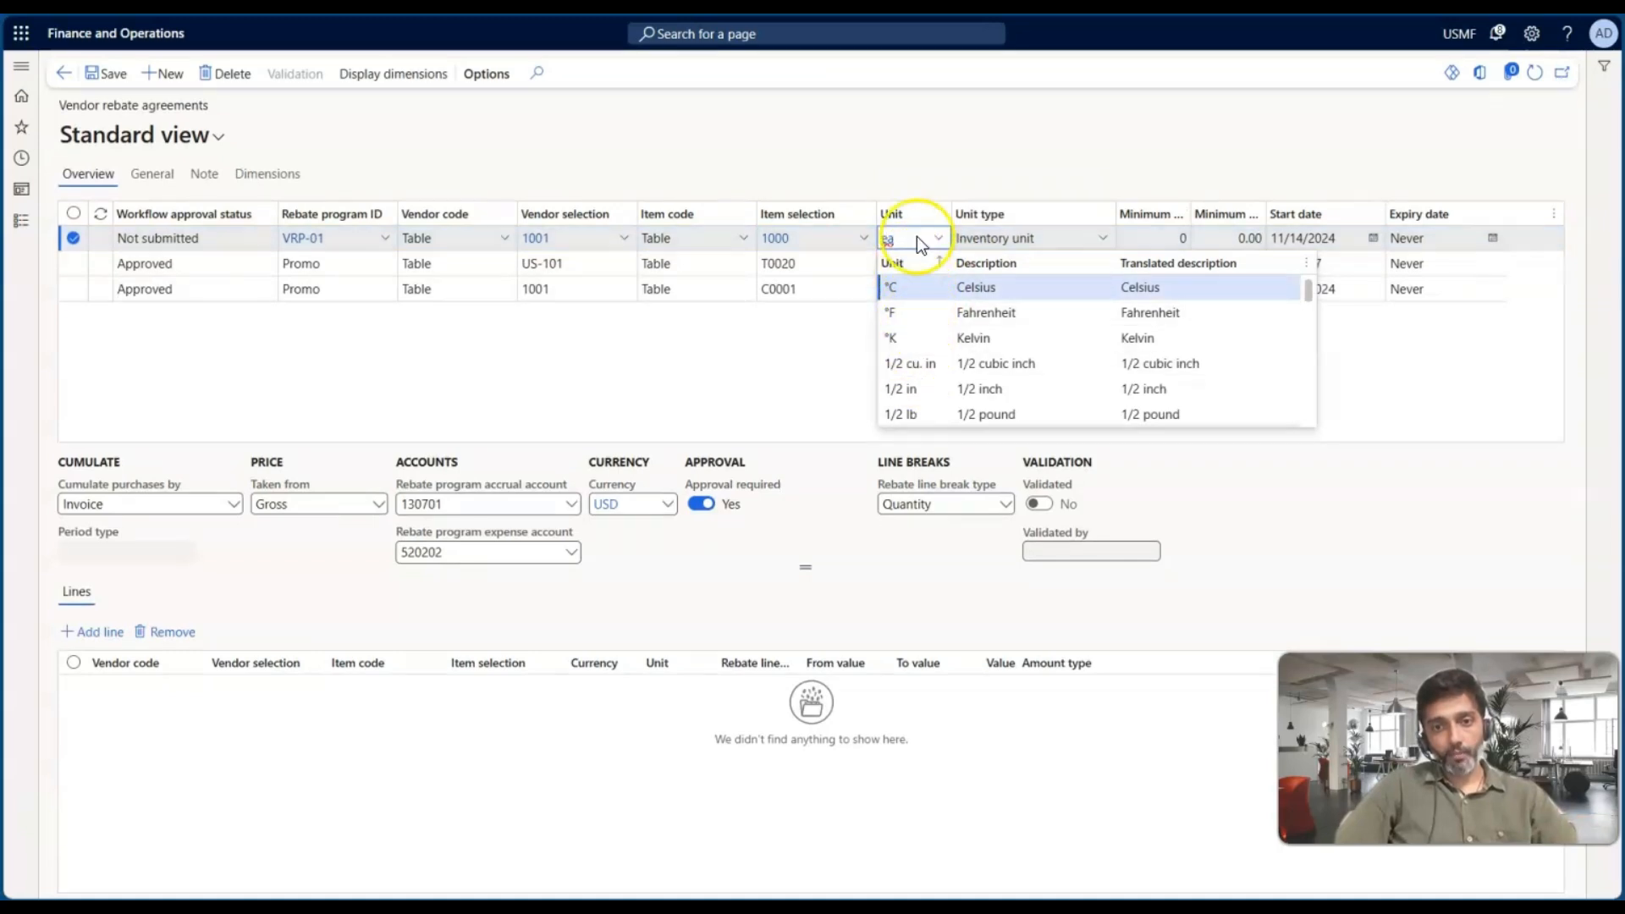
{"action": "left_click", "coordinate": [961, 165]}
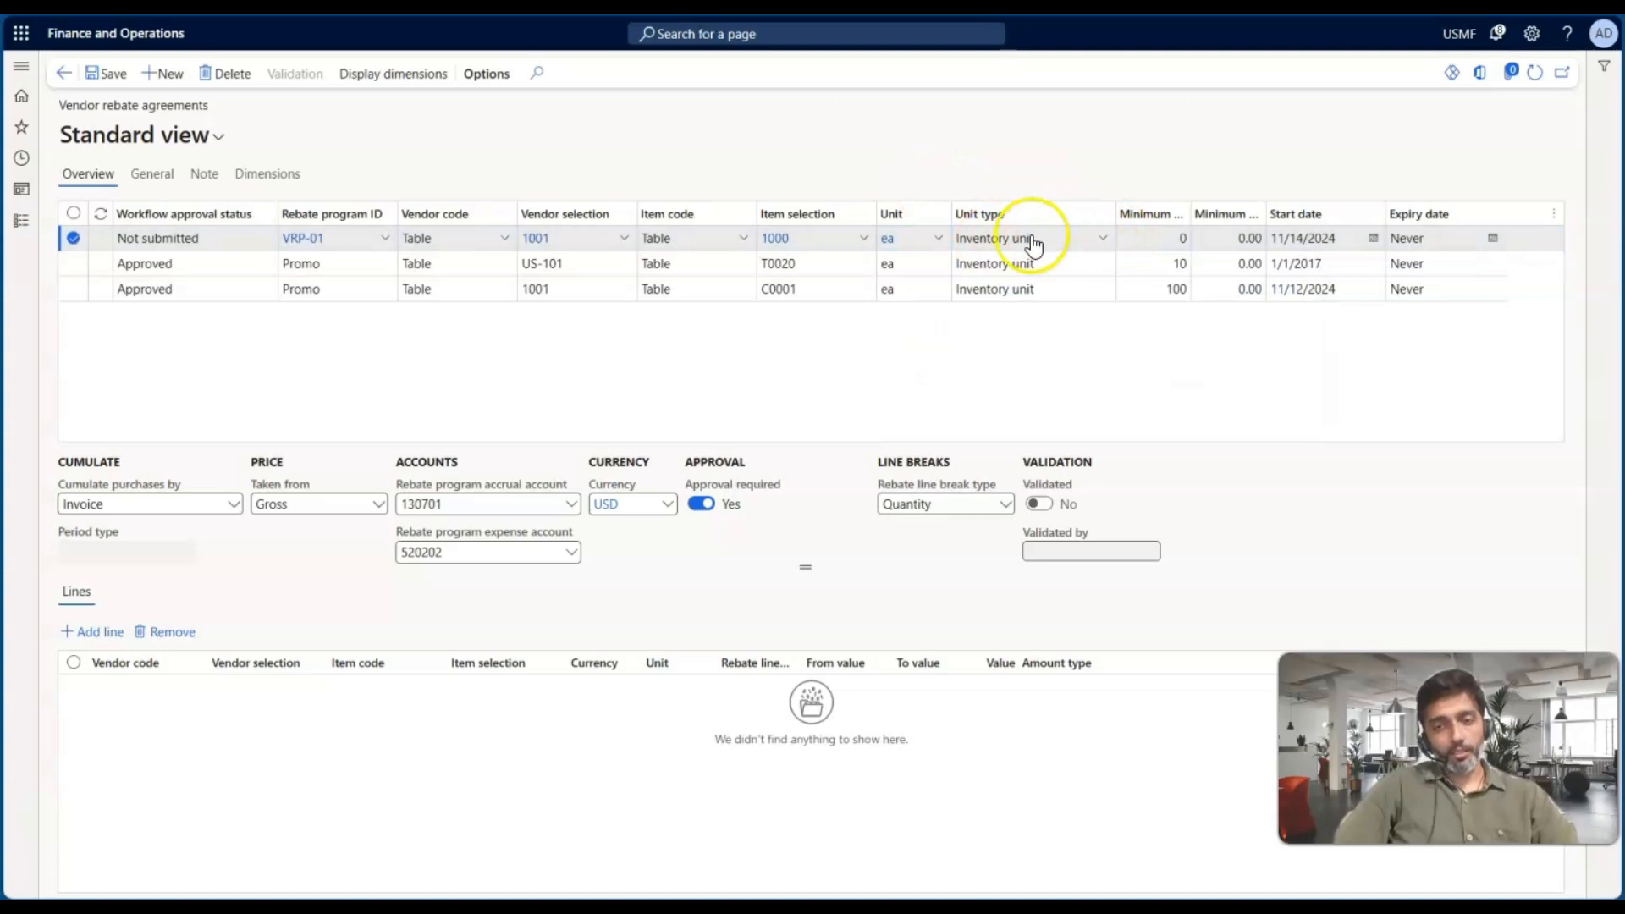
{"action": "left_click", "coordinate": [1104, 240]}
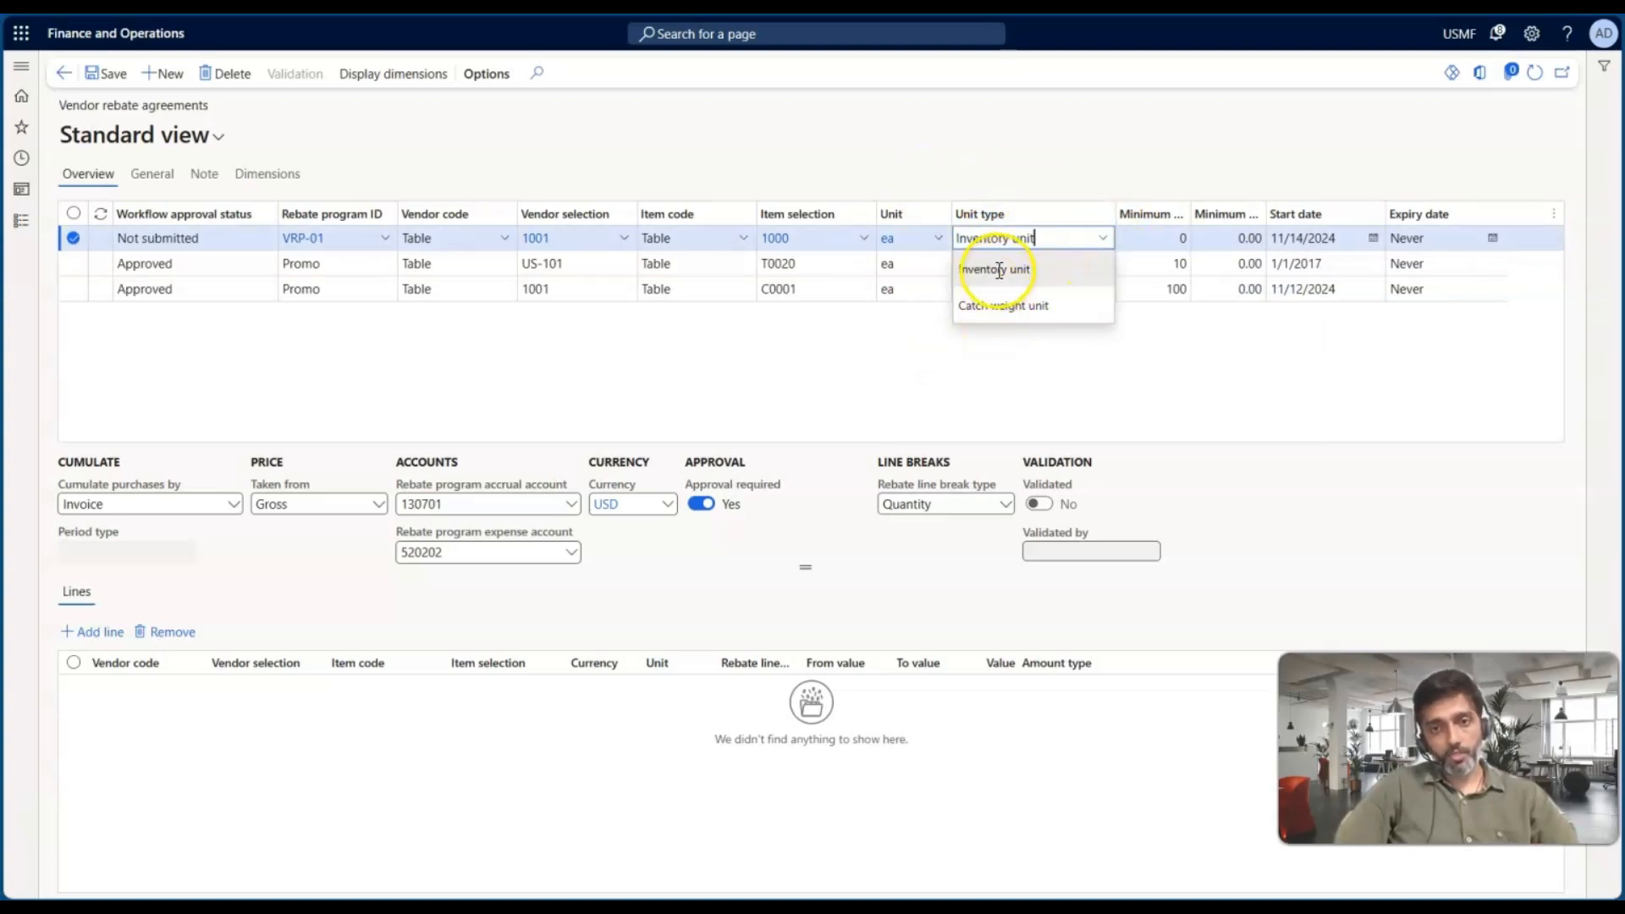
{"action": "left_click", "coordinate": [999, 269]}
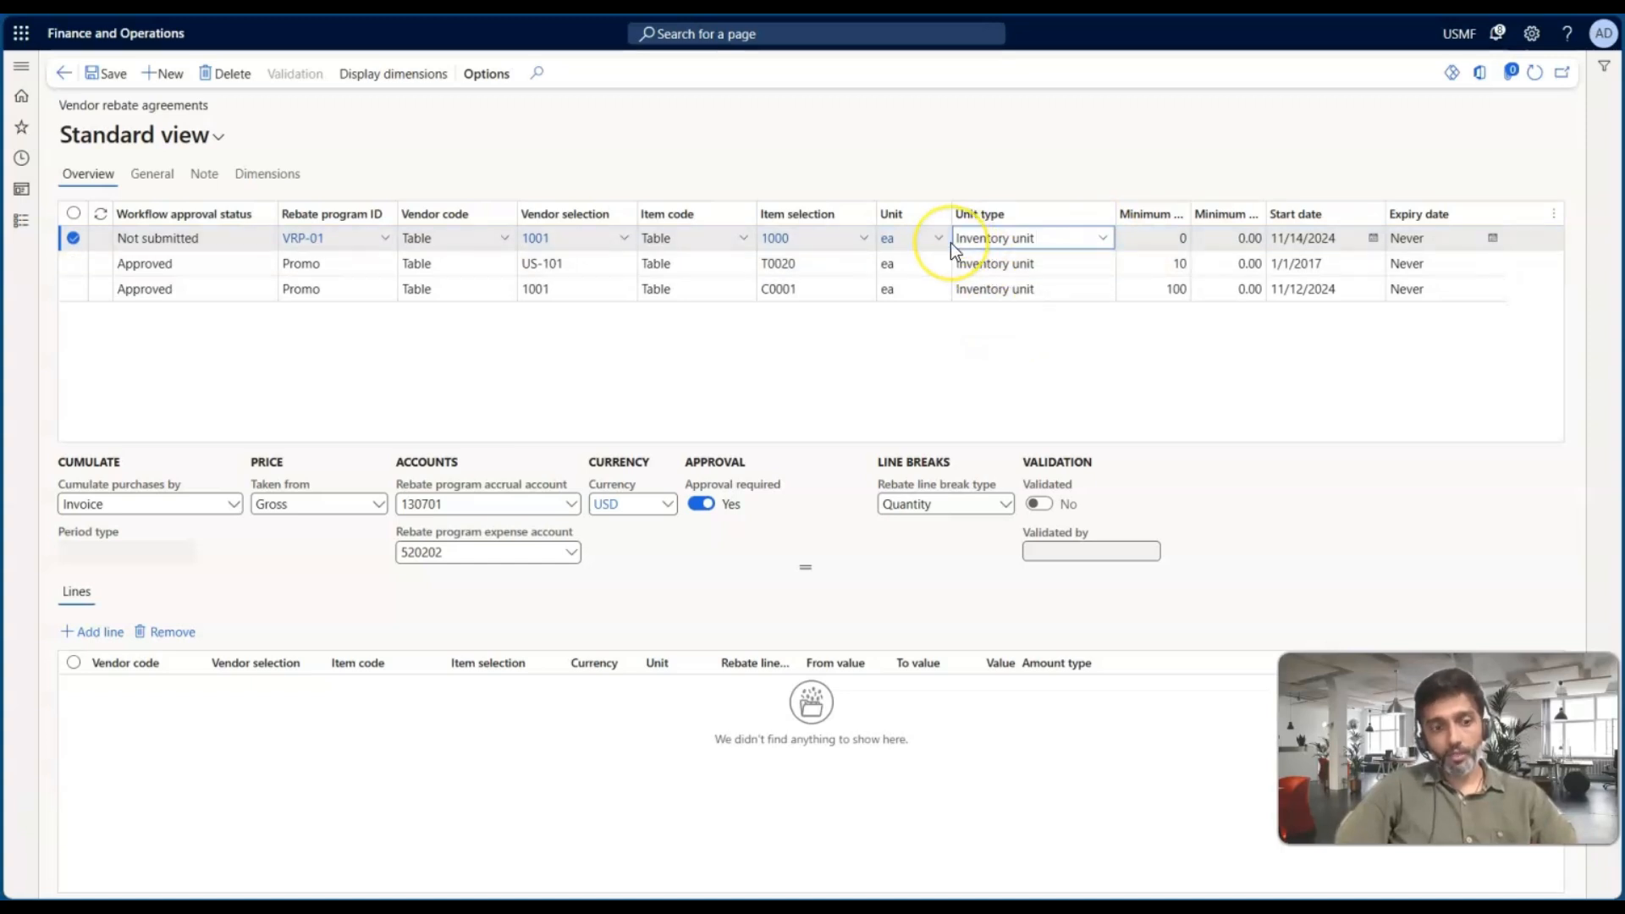
Set the agreement's minimum quantity to 200
{"action": "left_click", "coordinate": [1182, 233]}
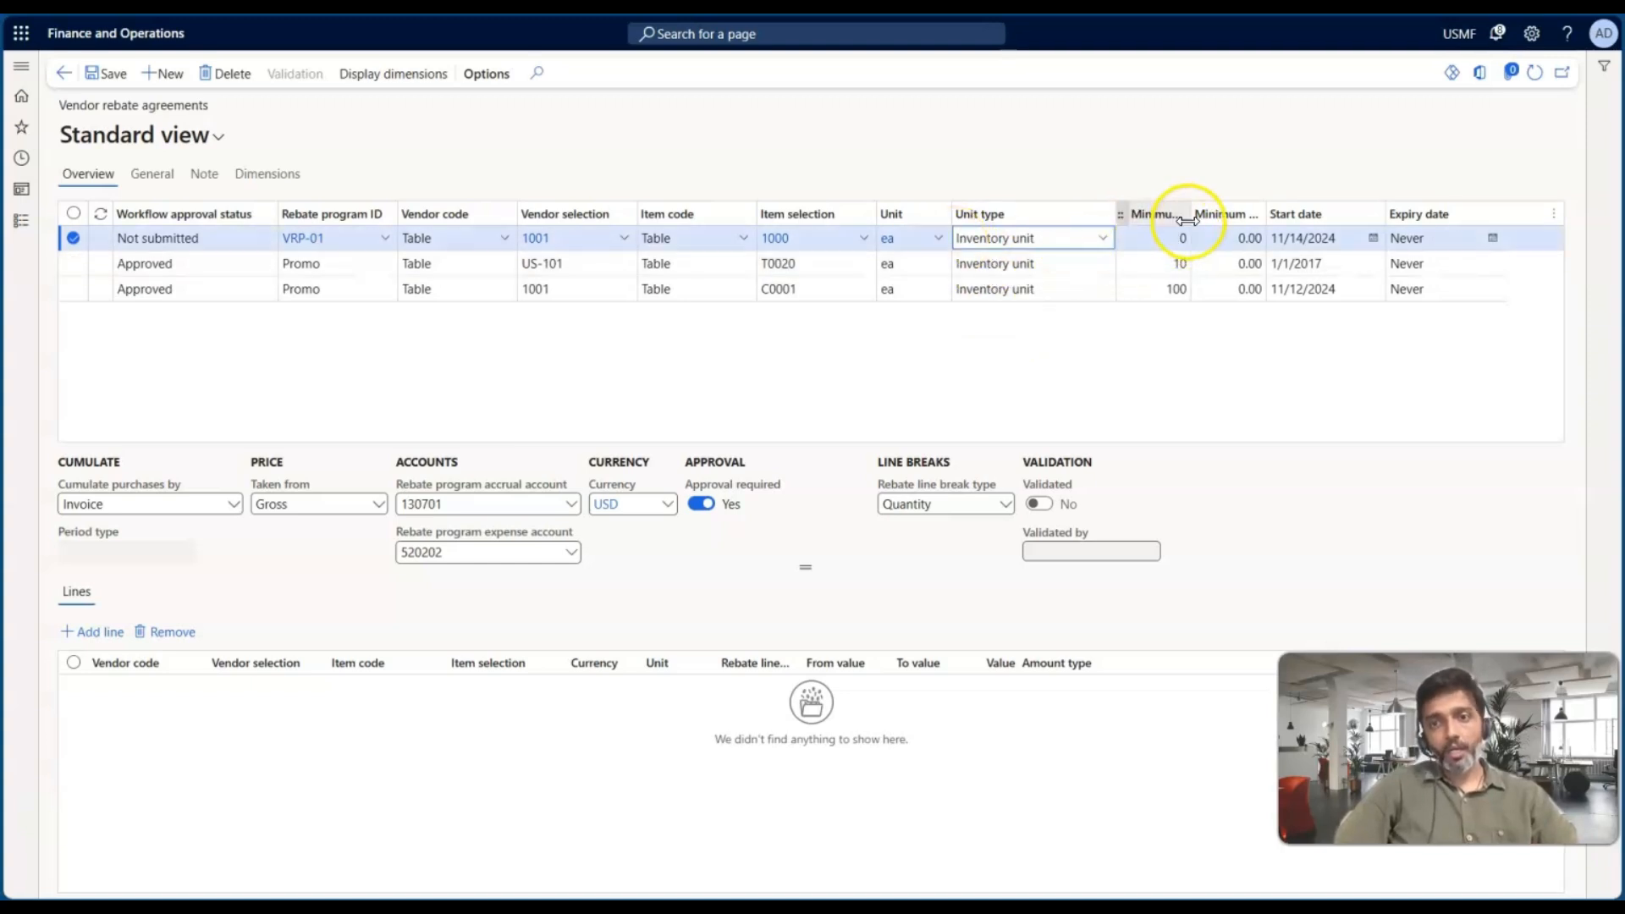
{"action": "left_click_drag", "start_coordinate": [1188, 218], "coordinate": [1419, 221]}
{"action": "left_click", "coordinate": [1245, 233]}
{"action": "left_click", "coordinate": [1349, 240]}
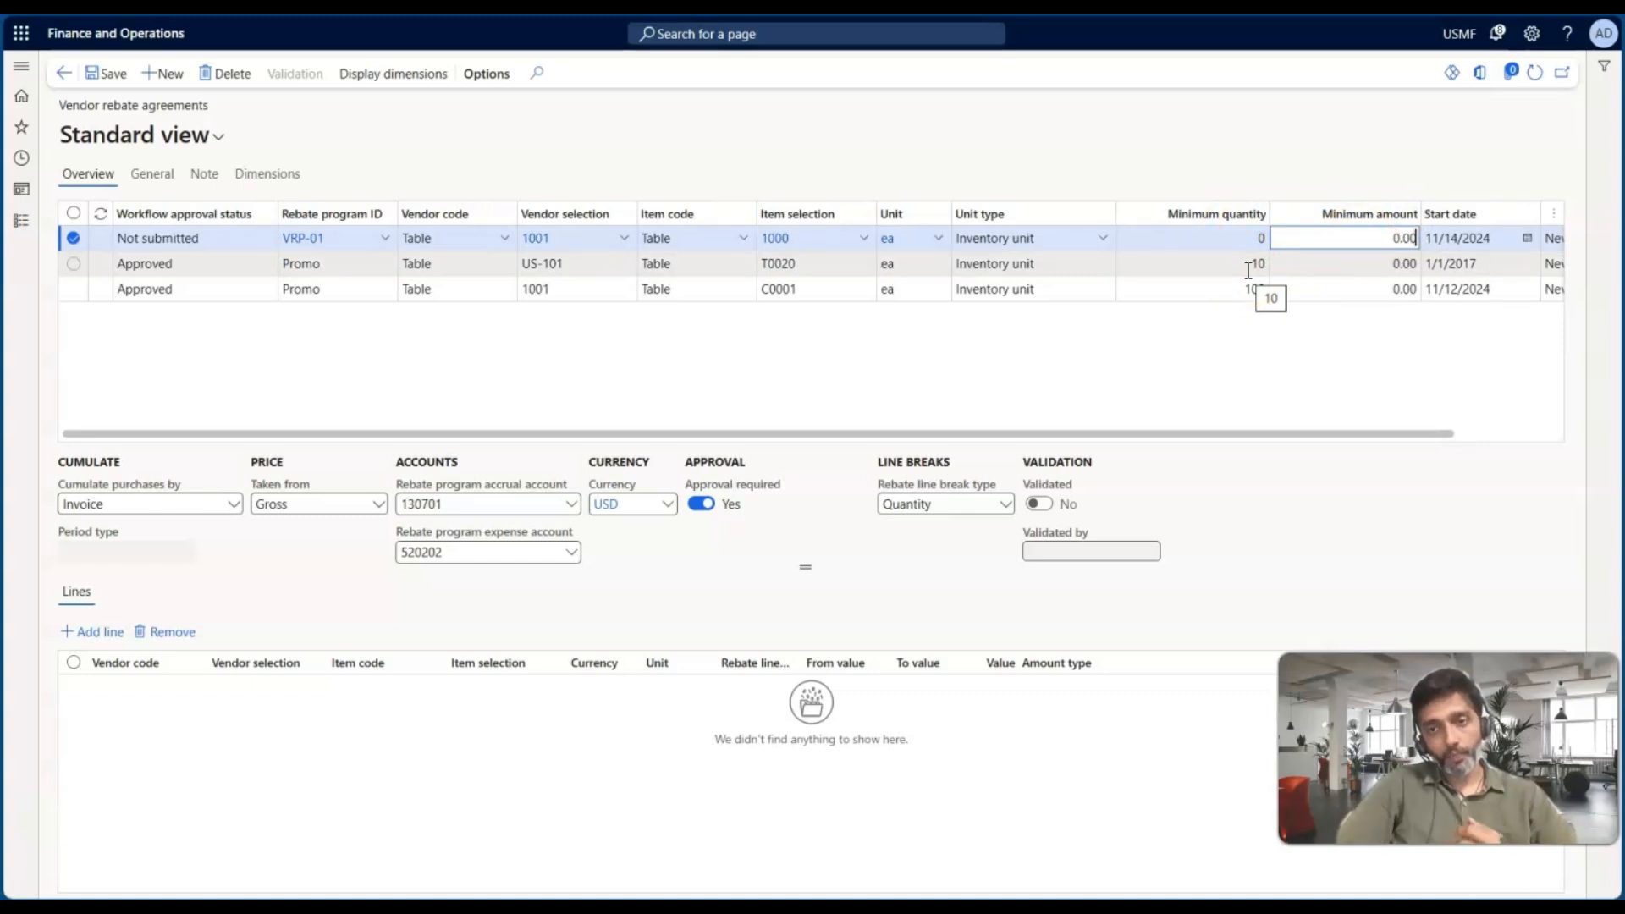
{"action": "left_click", "coordinate": [1248, 239]}
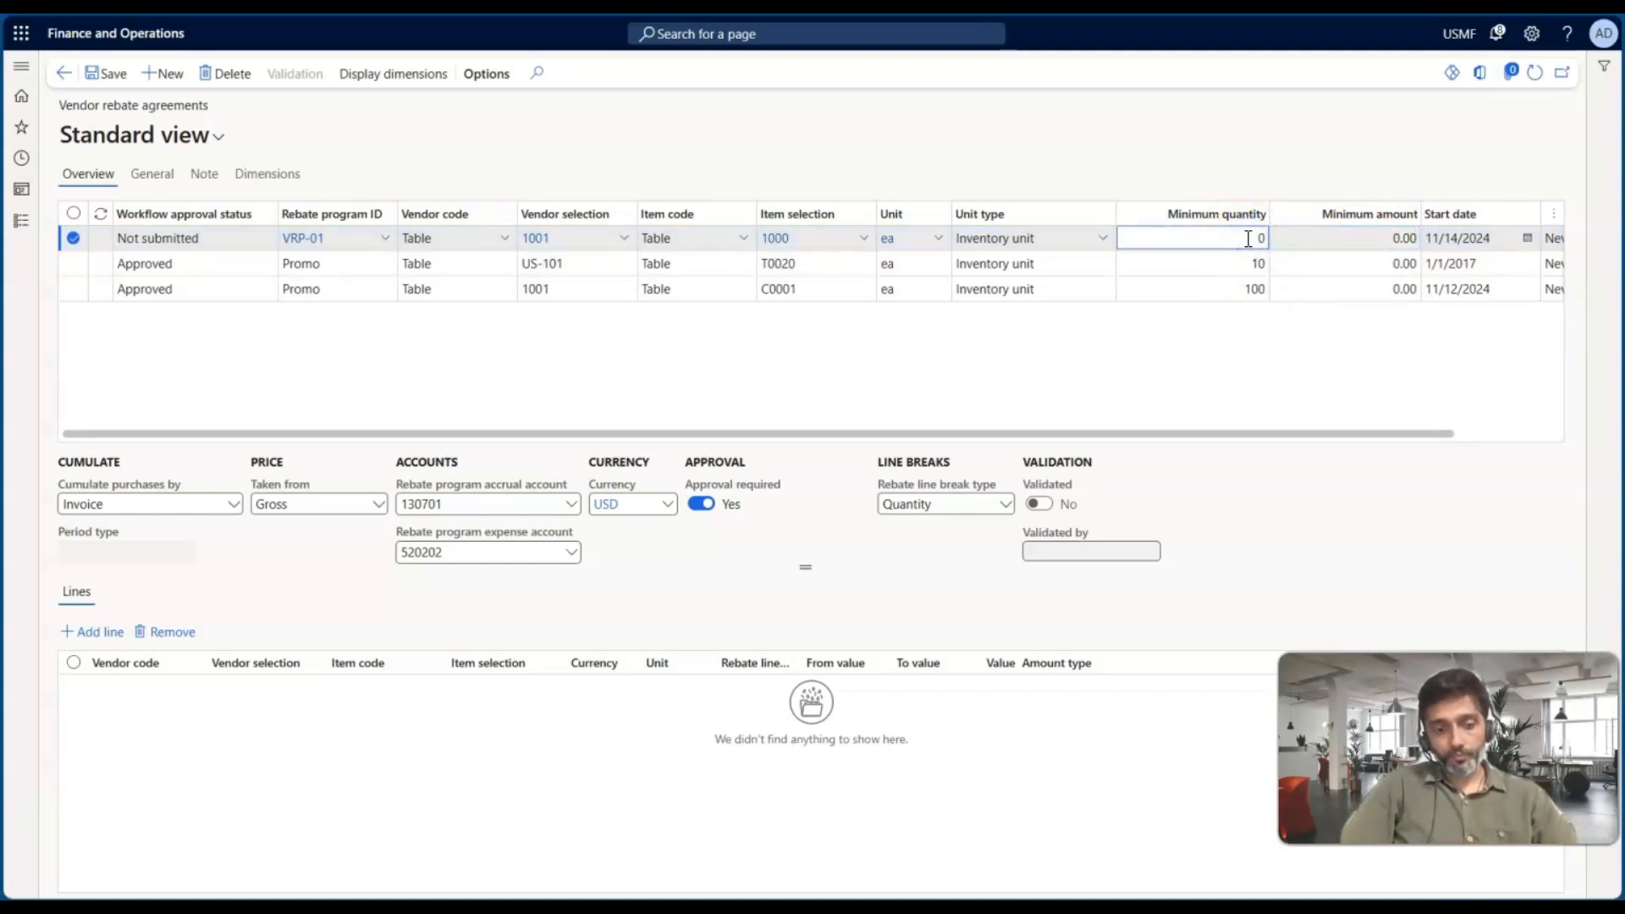
{"action": "key", "text": "Tab"}
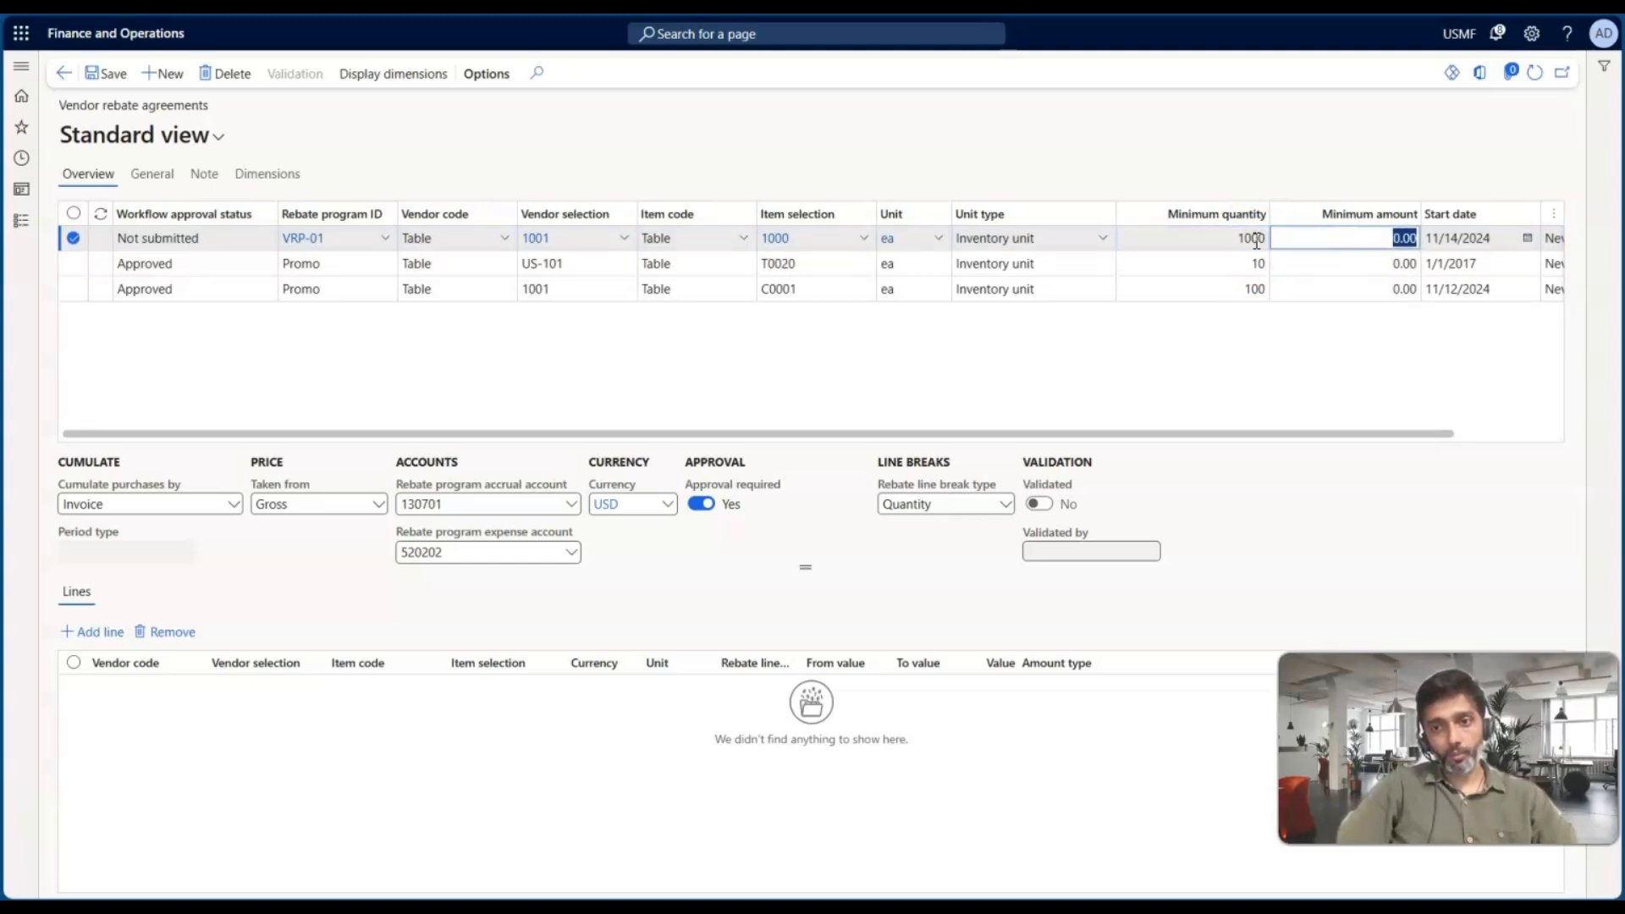
{"action": "left_click", "coordinate": [1256, 241]}
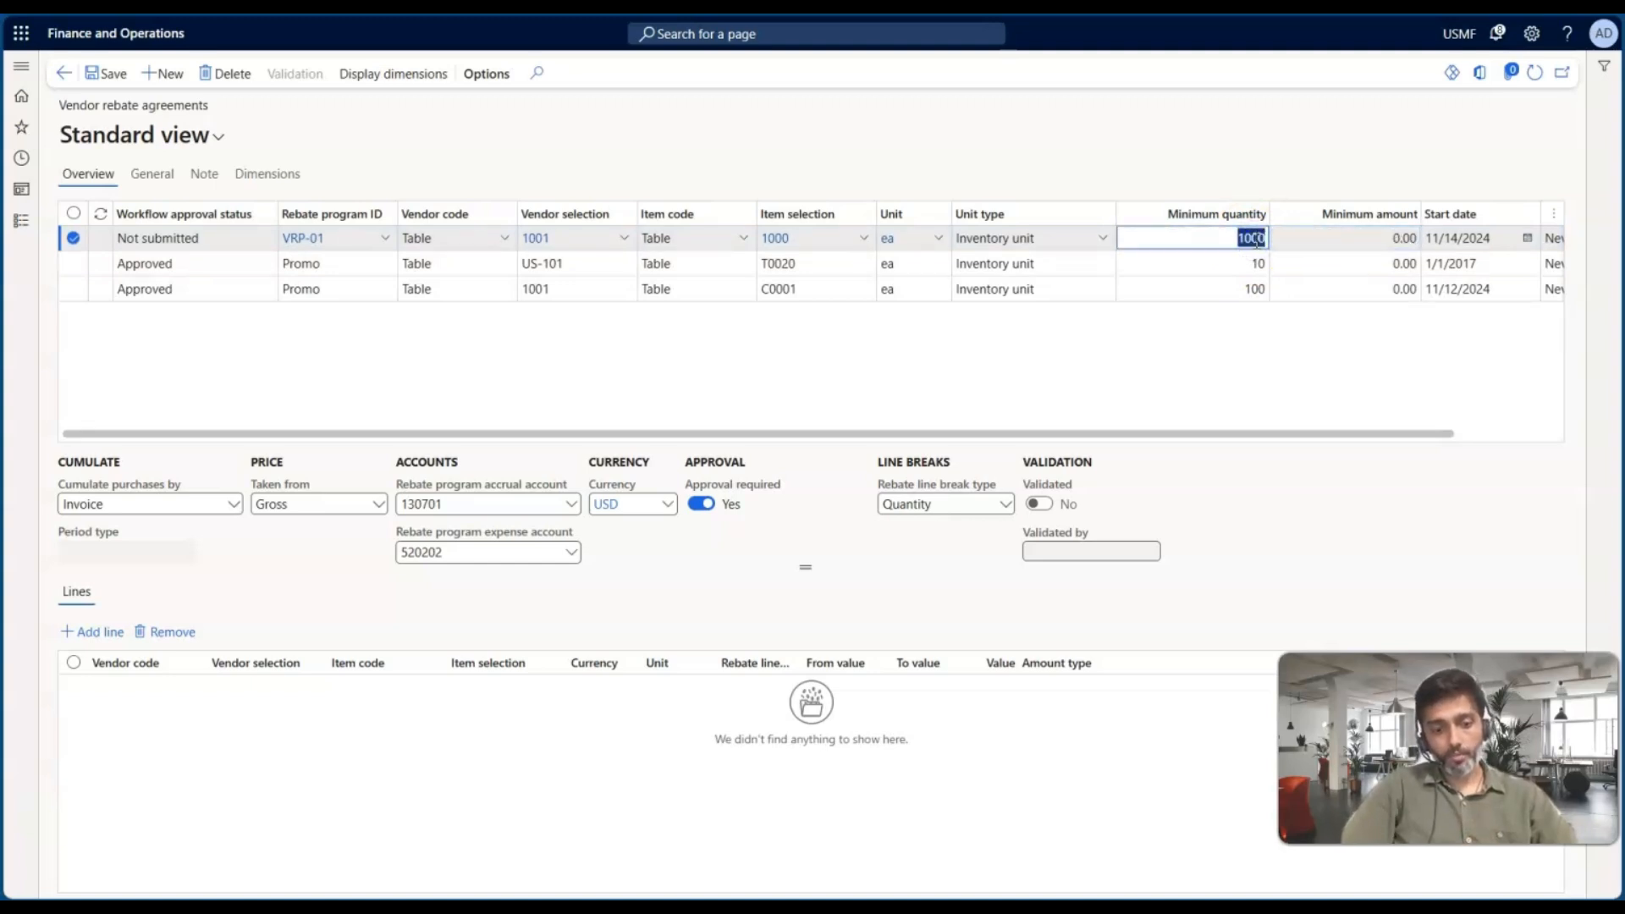
{"action": "type", "text": "200"}
{"action": "key", "text": "Tab"}
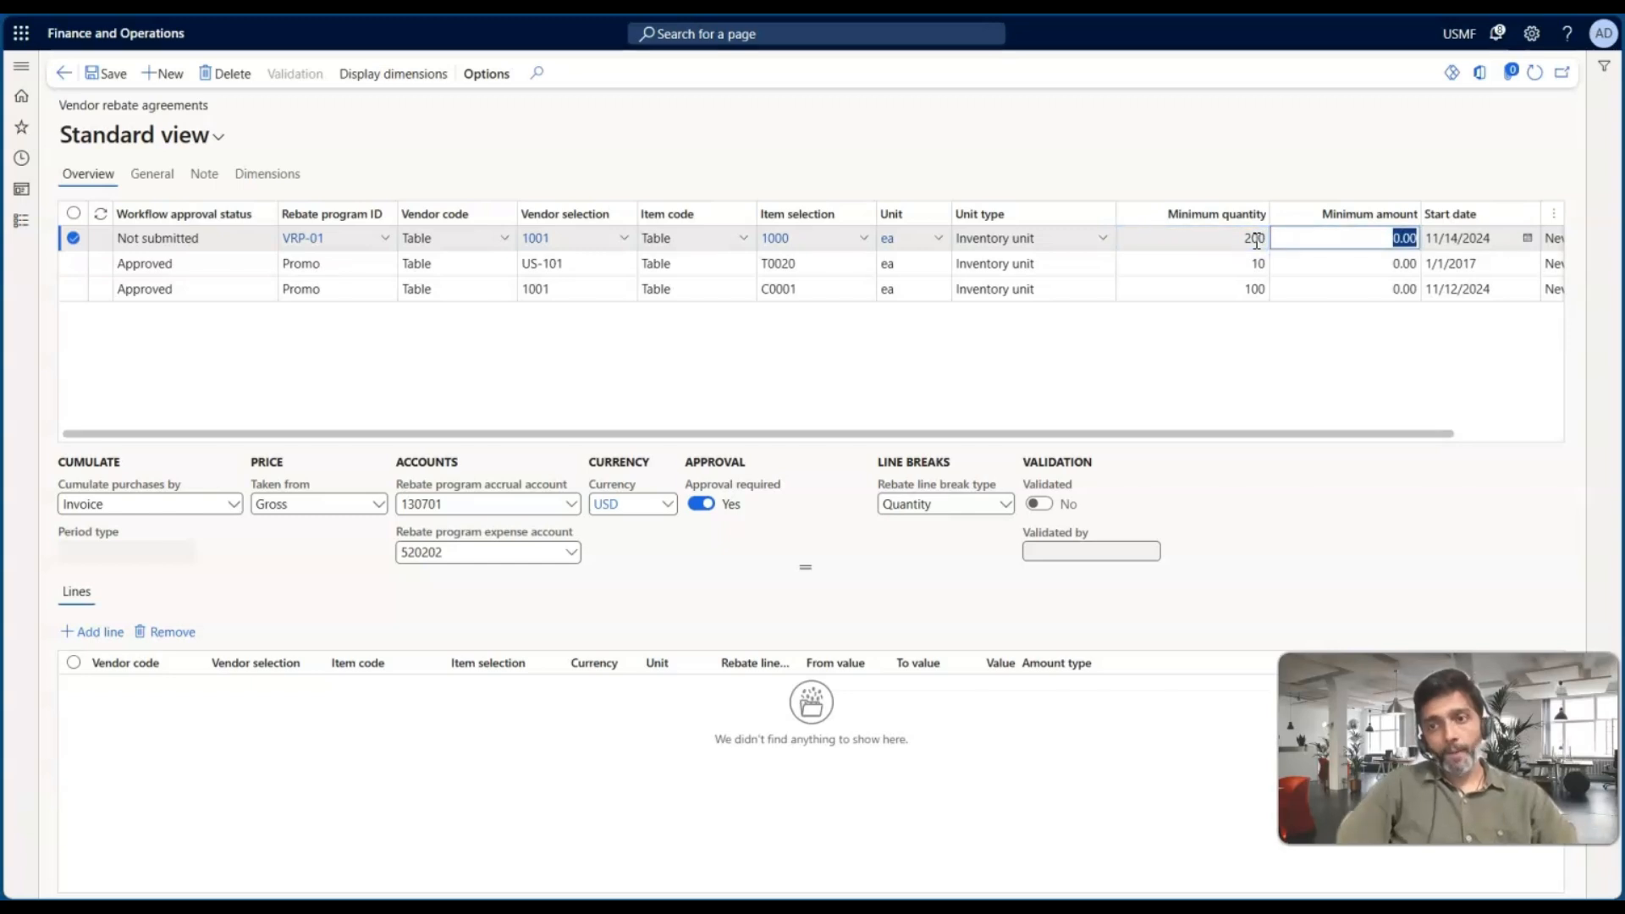
Try entering a minimum amount for the agreement
{"action": "left_click", "coordinate": [1317, 243]}
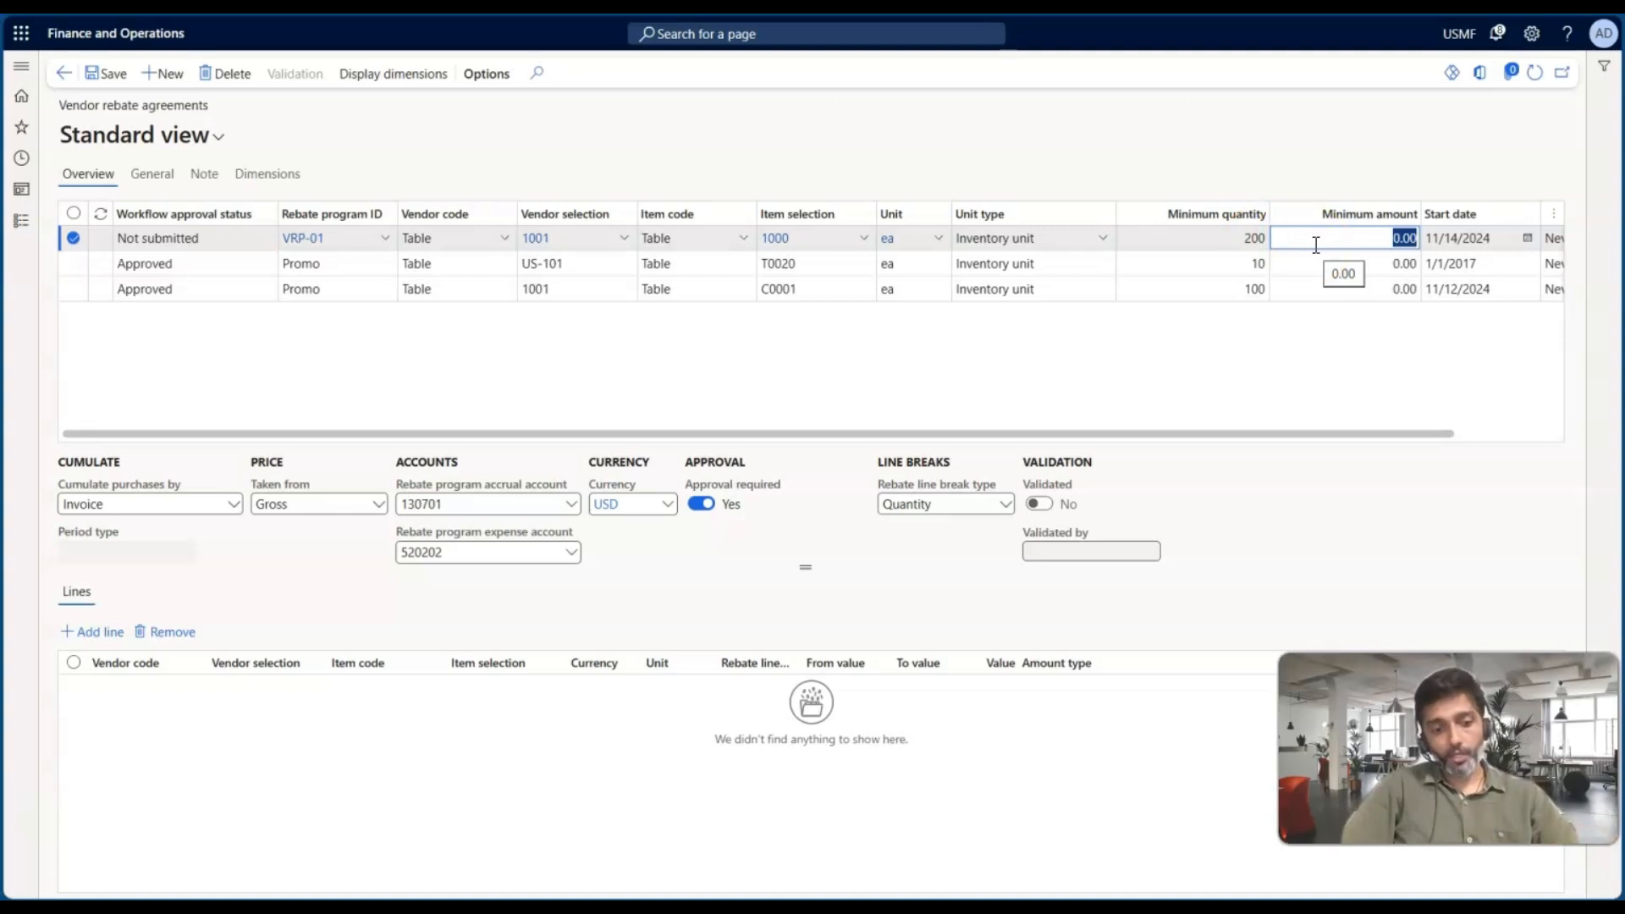
{"action": "type", "text": "15"}
{"action": "key", "text": "Tab"}
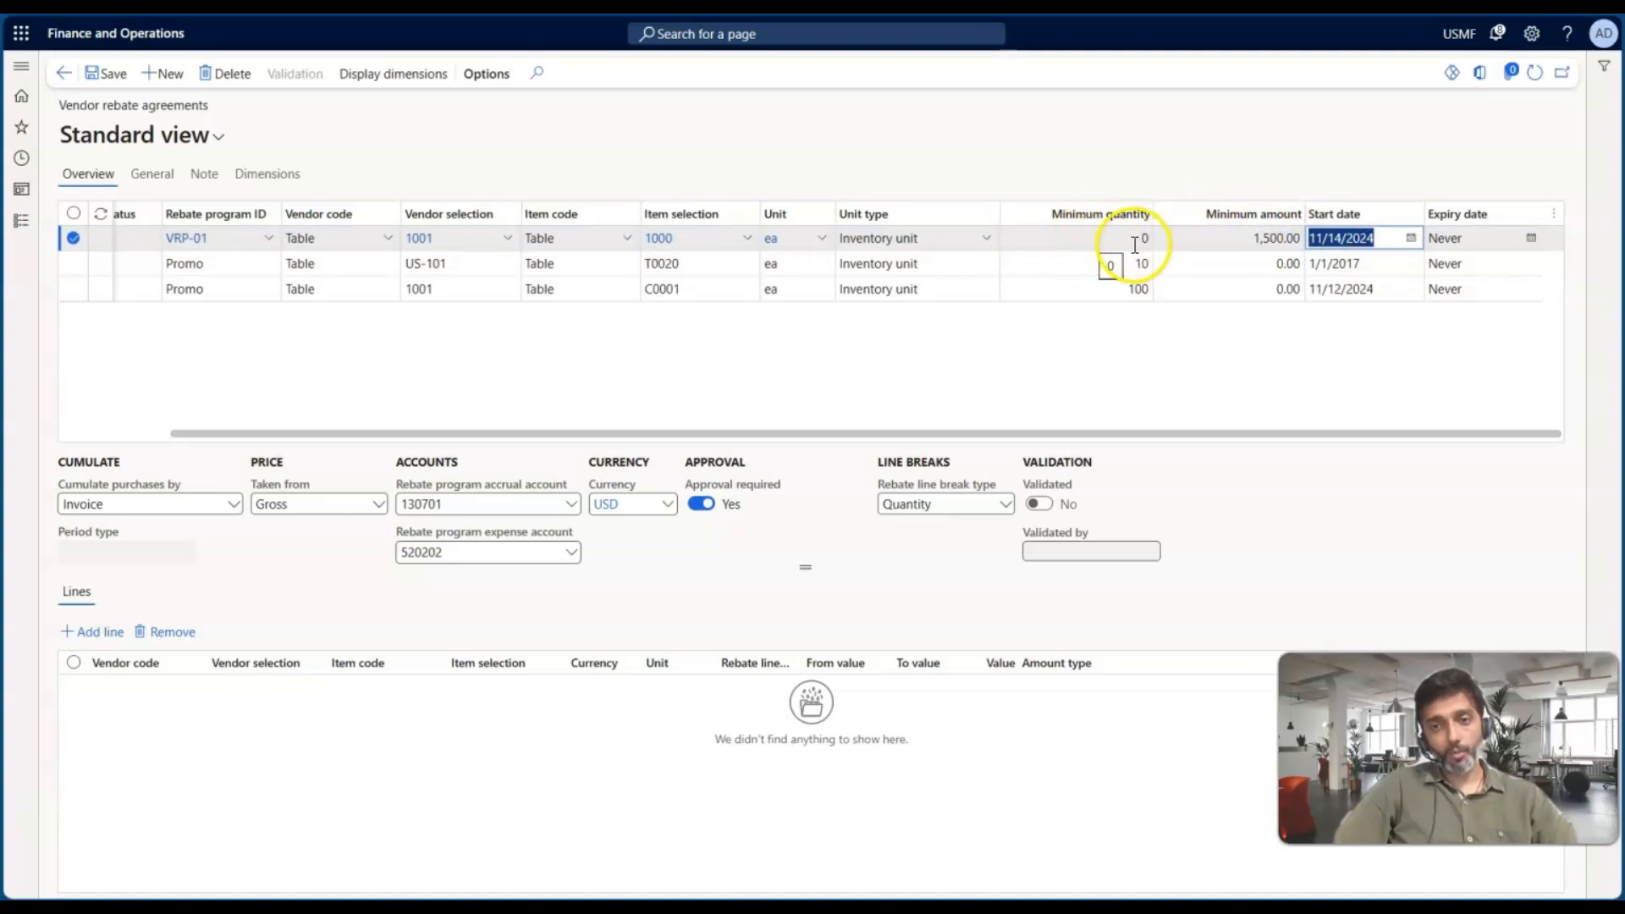
{"action": "left_click", "coordinate": [1136, 243]}
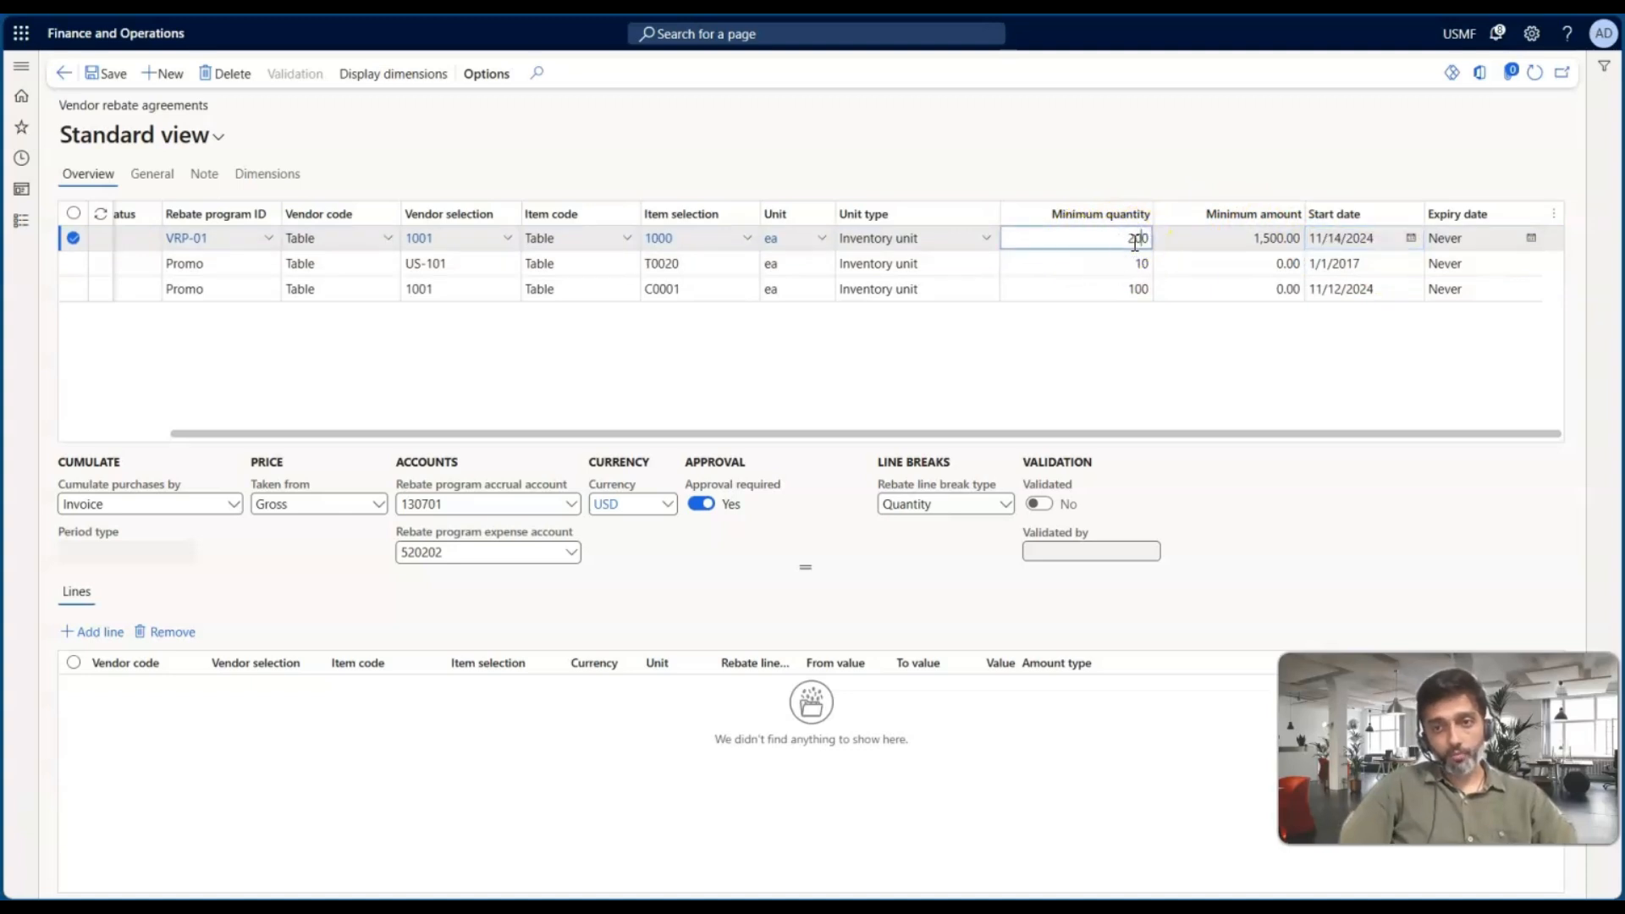
{"action": "key", "text": "Tab"}
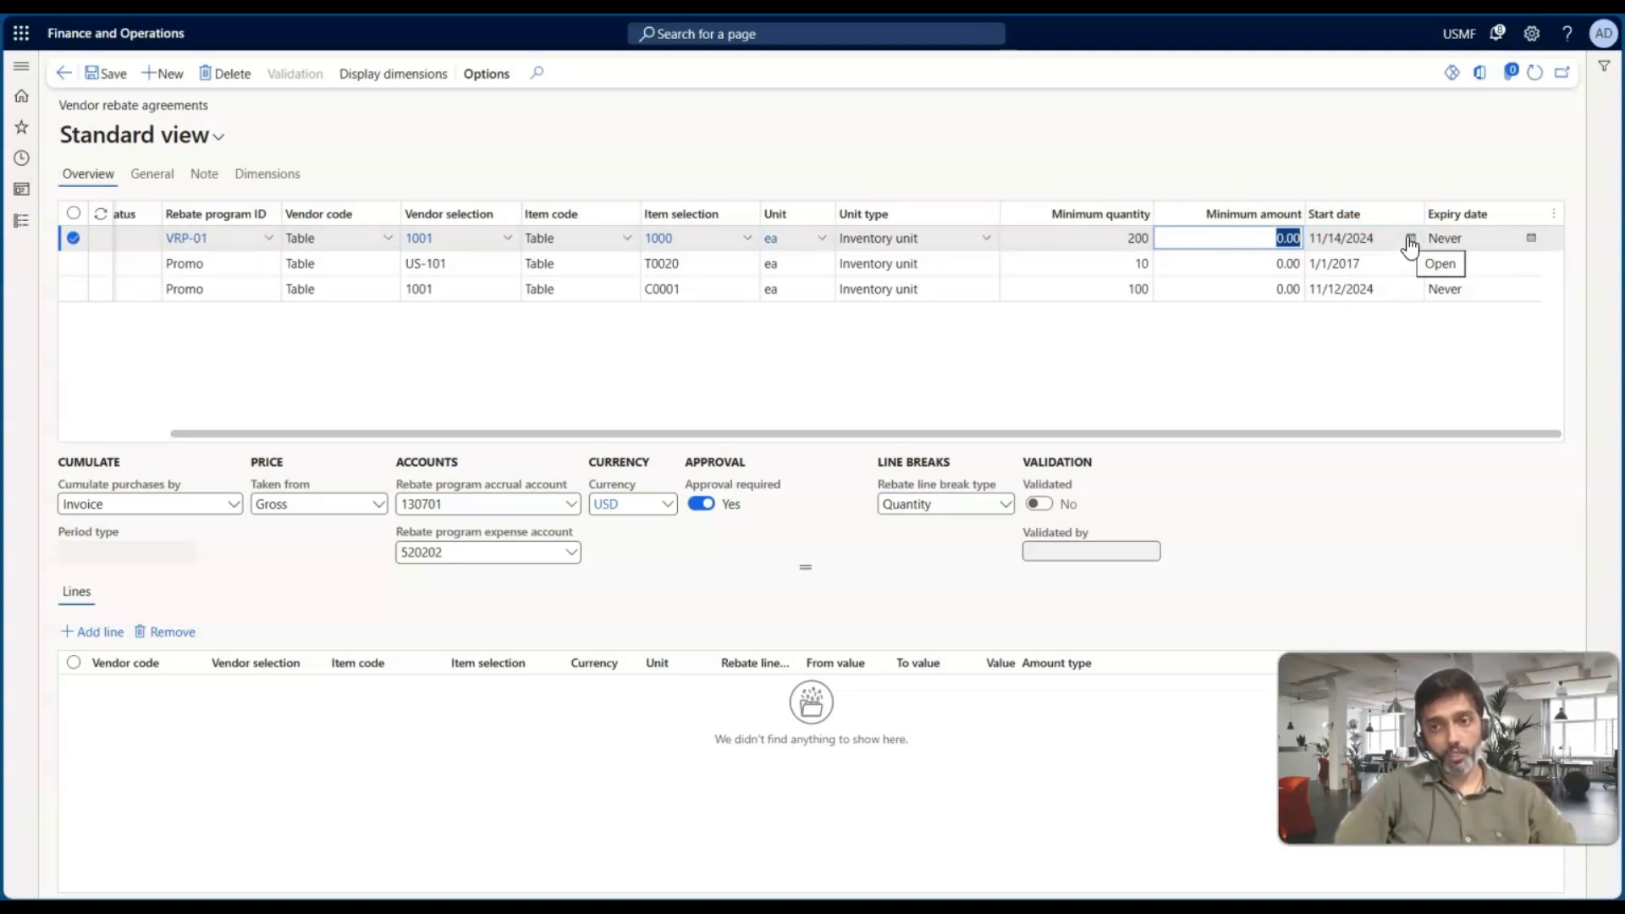
Set the agreement's expiry date to 12/31/2025 and save the agreement
{"action": "left_click", "coordinate": [1531, 238]}
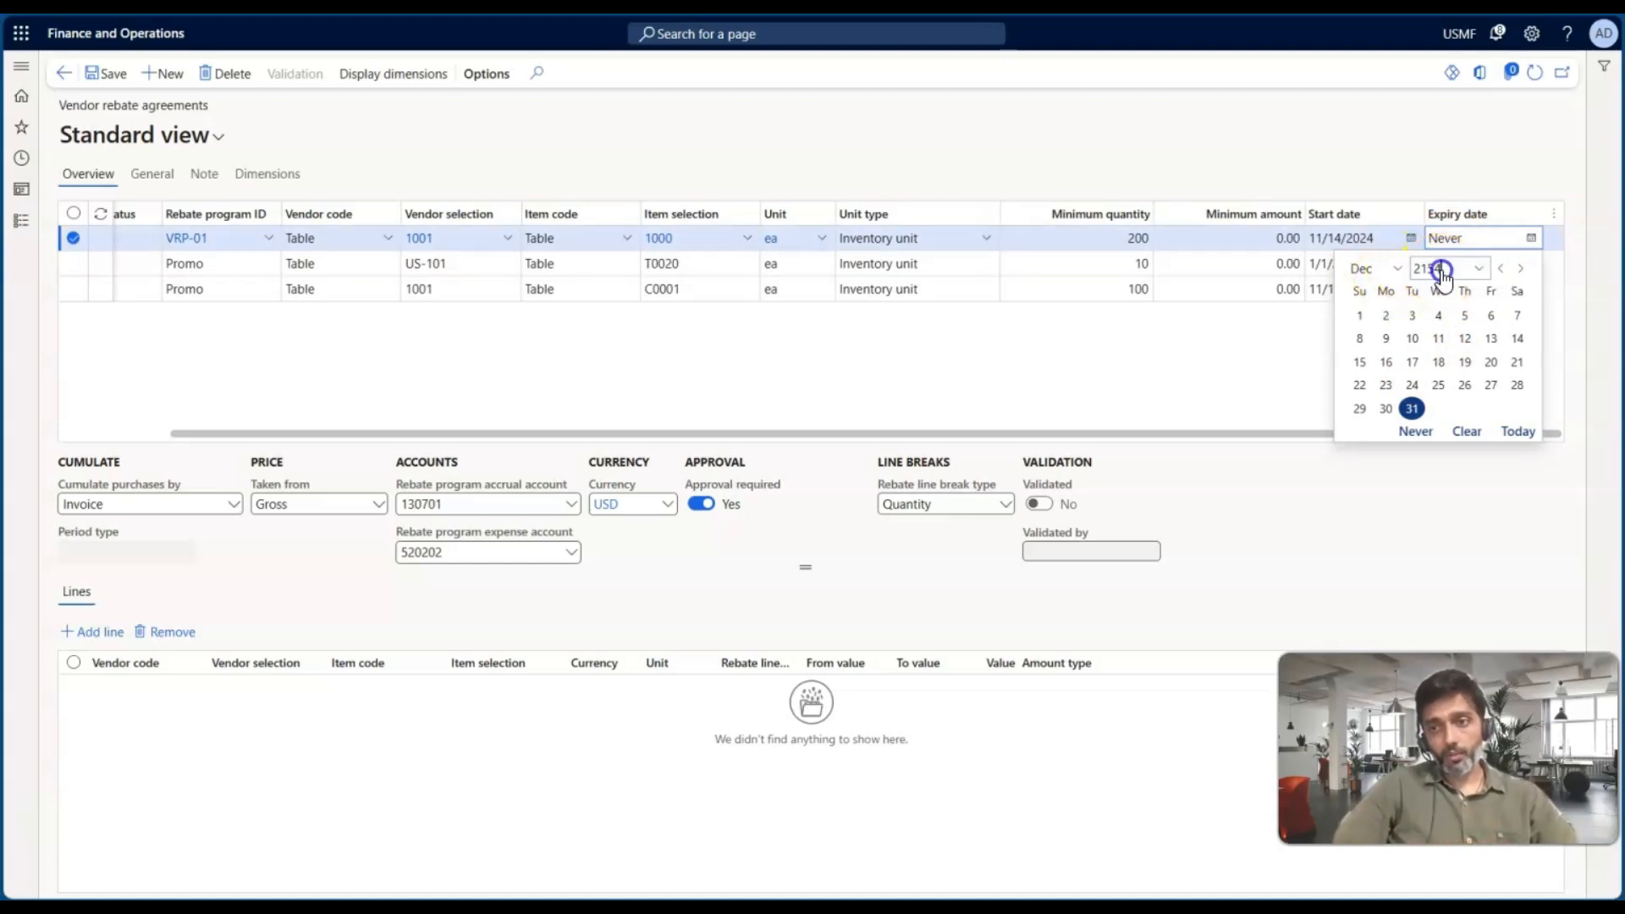
{"action": "key", "text": "BackSpace"}
{"action": "key", "text": "BackSpace"}
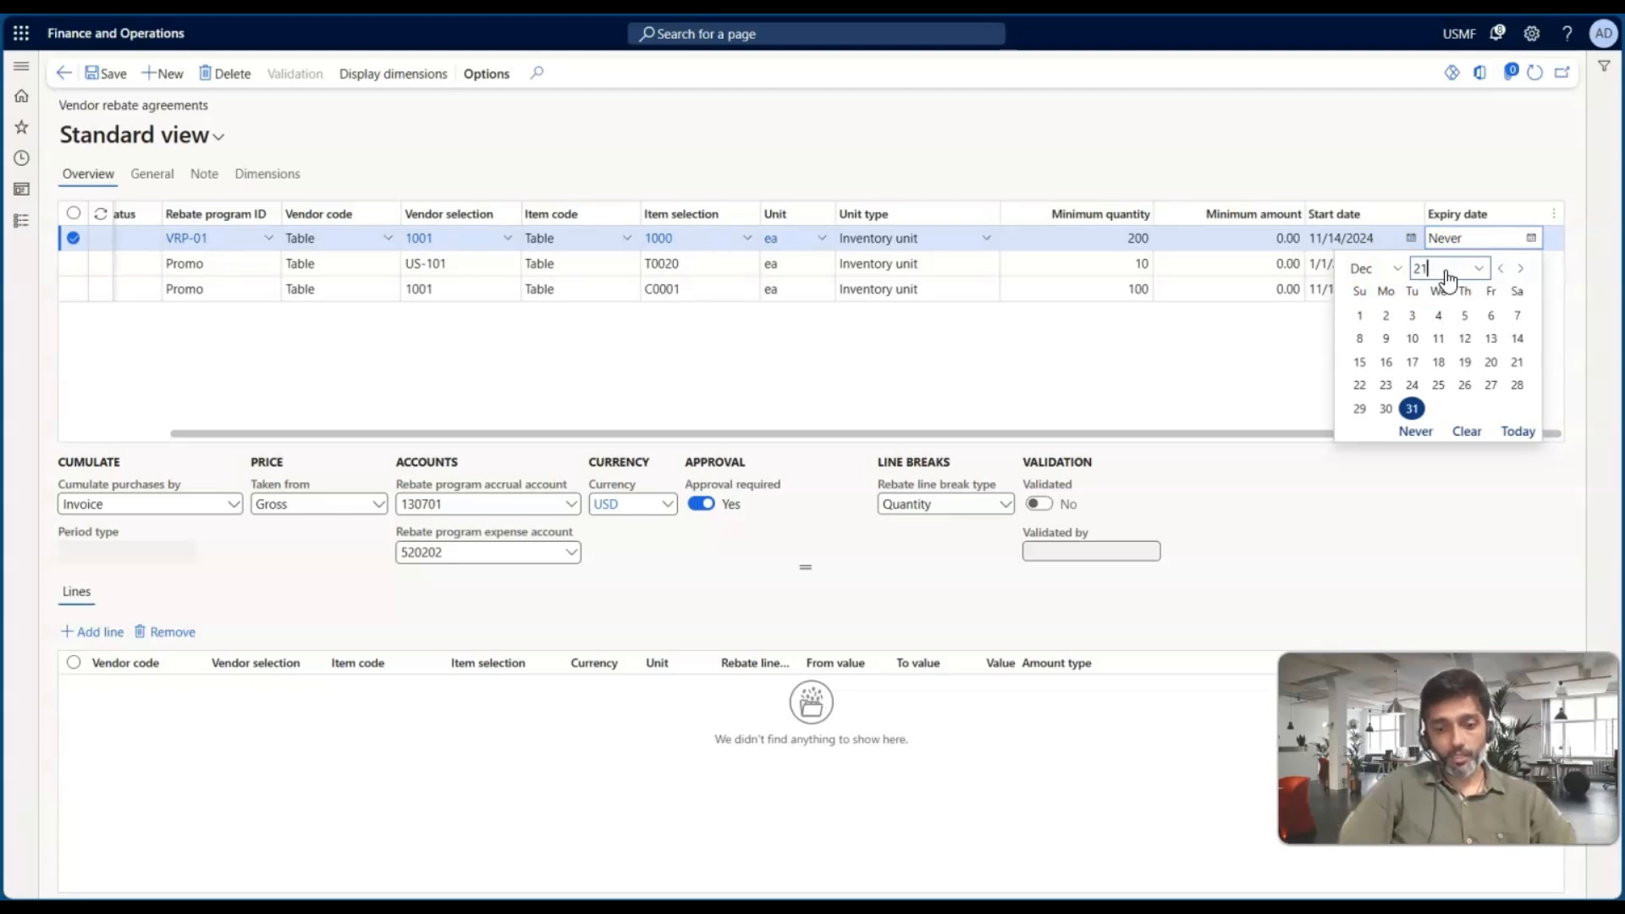
{"action": "key", "text": "BackSpace"}
{"action": "type", "text": "025"}
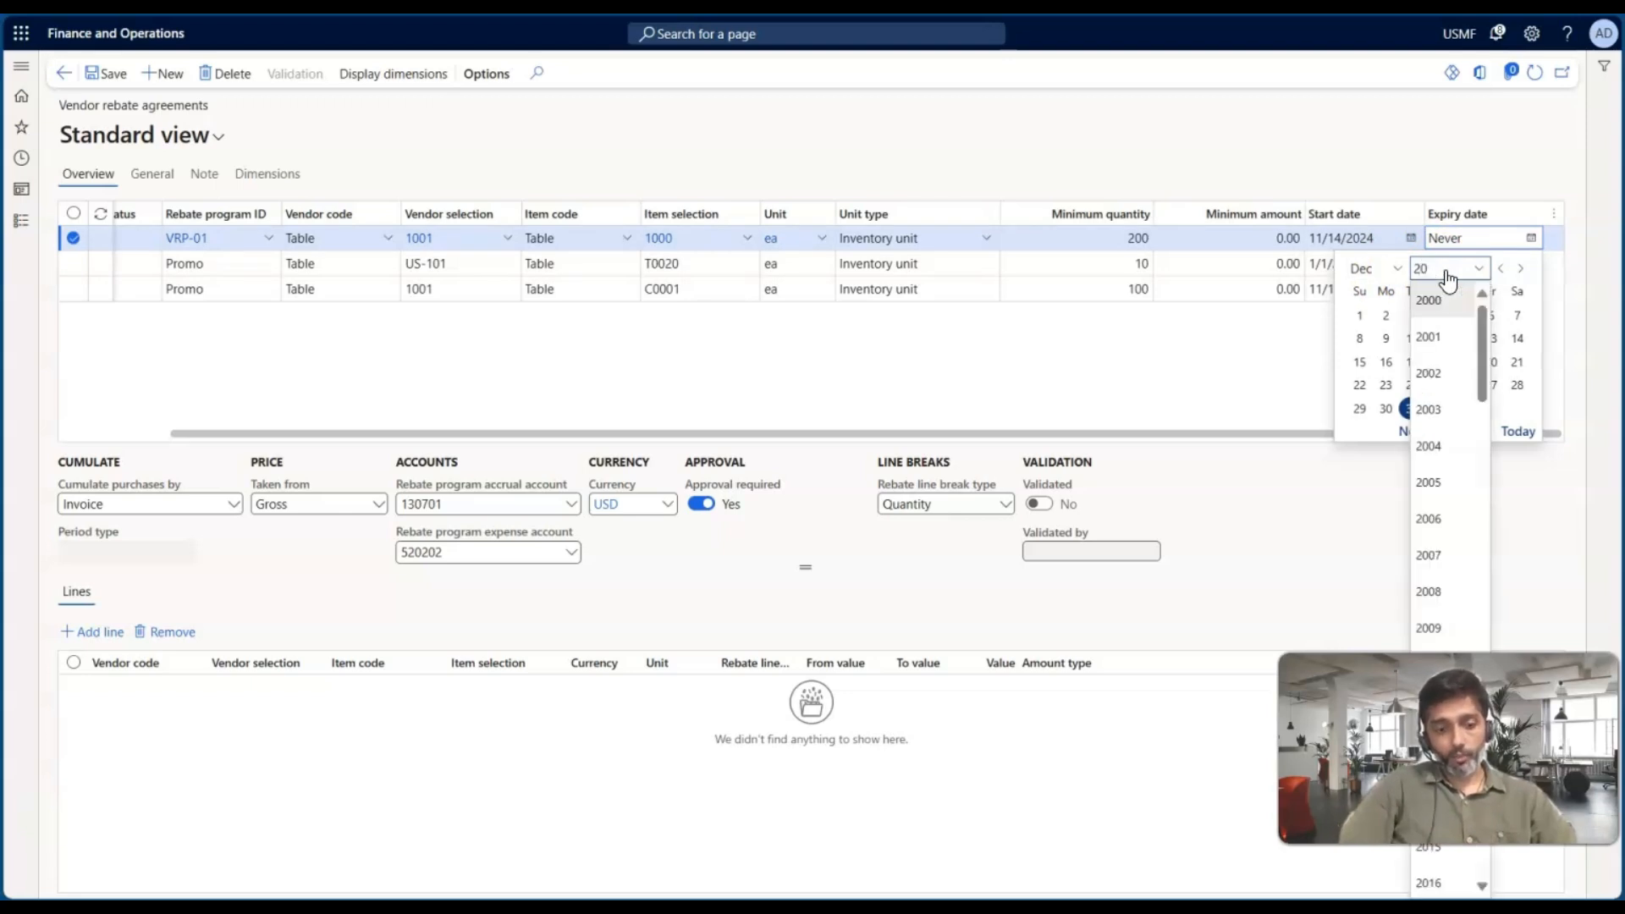
{"action": "key", "text": "Tab"}
{"action": "left_click", "coordinate": [1439, 407]}
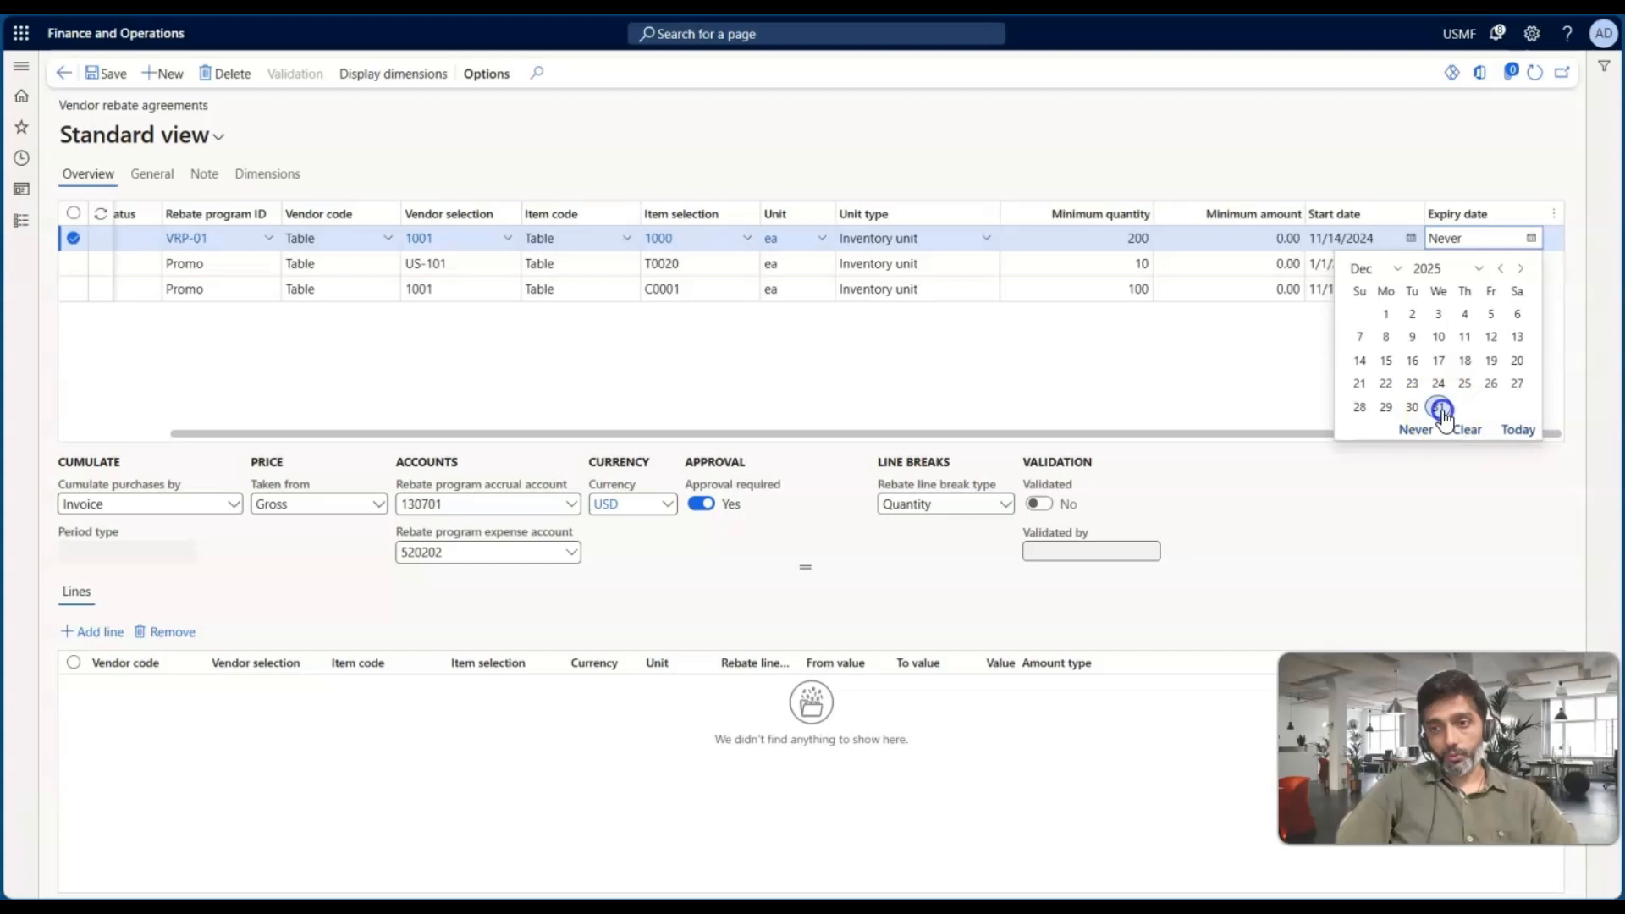
{"action": "left_click", "coordinate": [1331, 390]}
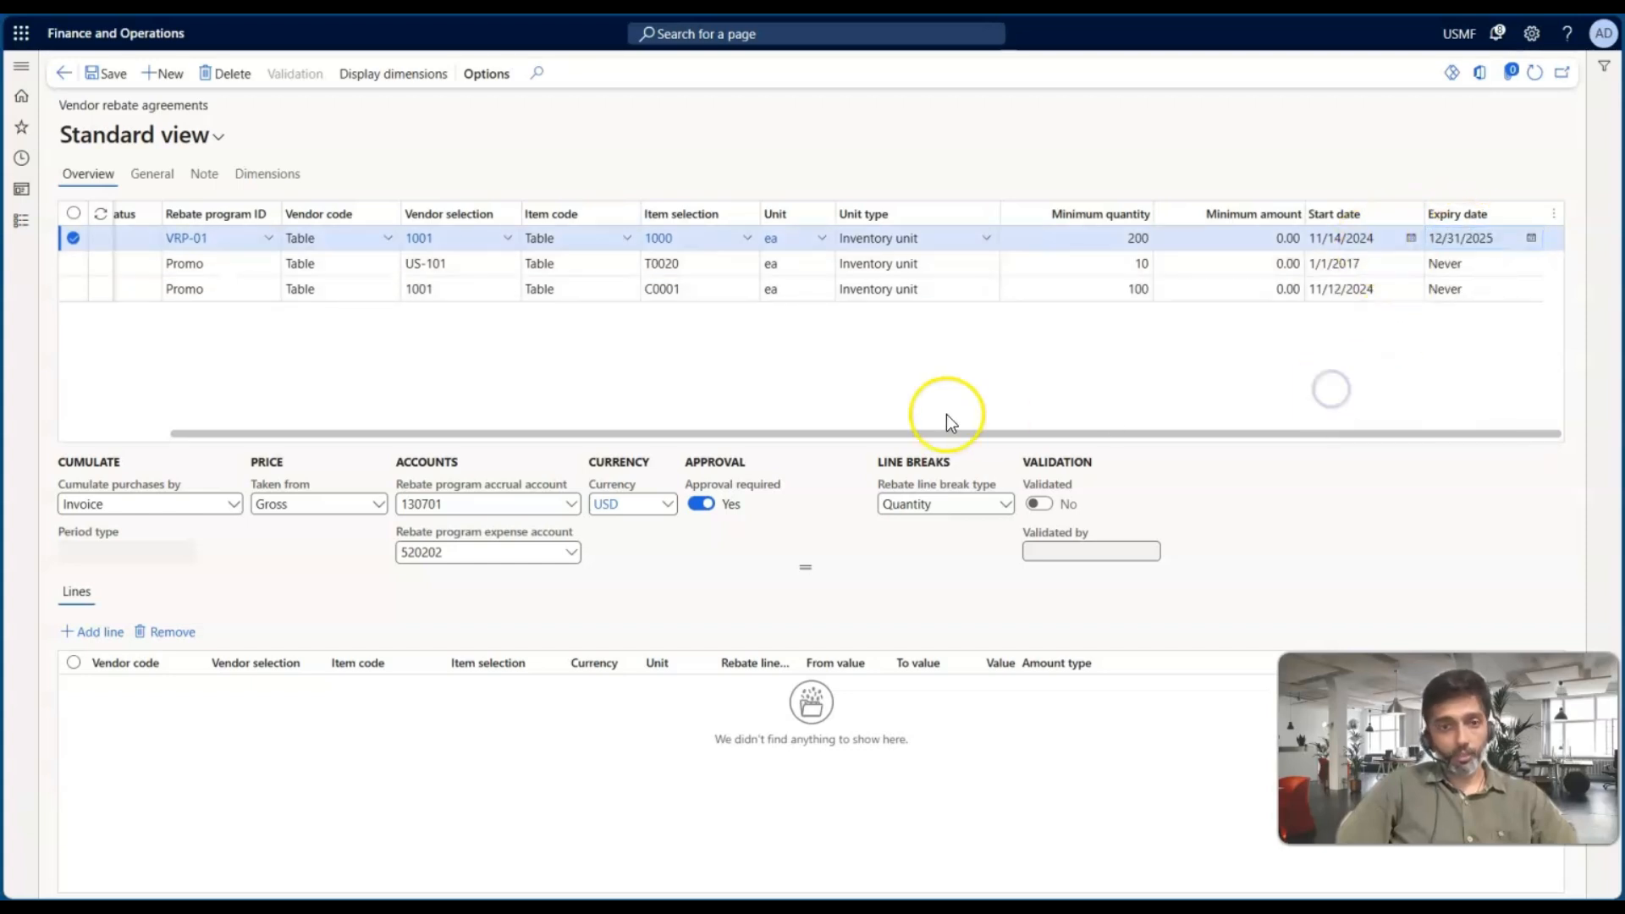
{"action": "scroll", "coordinate": [435, 349], "scroll_direction": "left", "scroll_amount": 2}
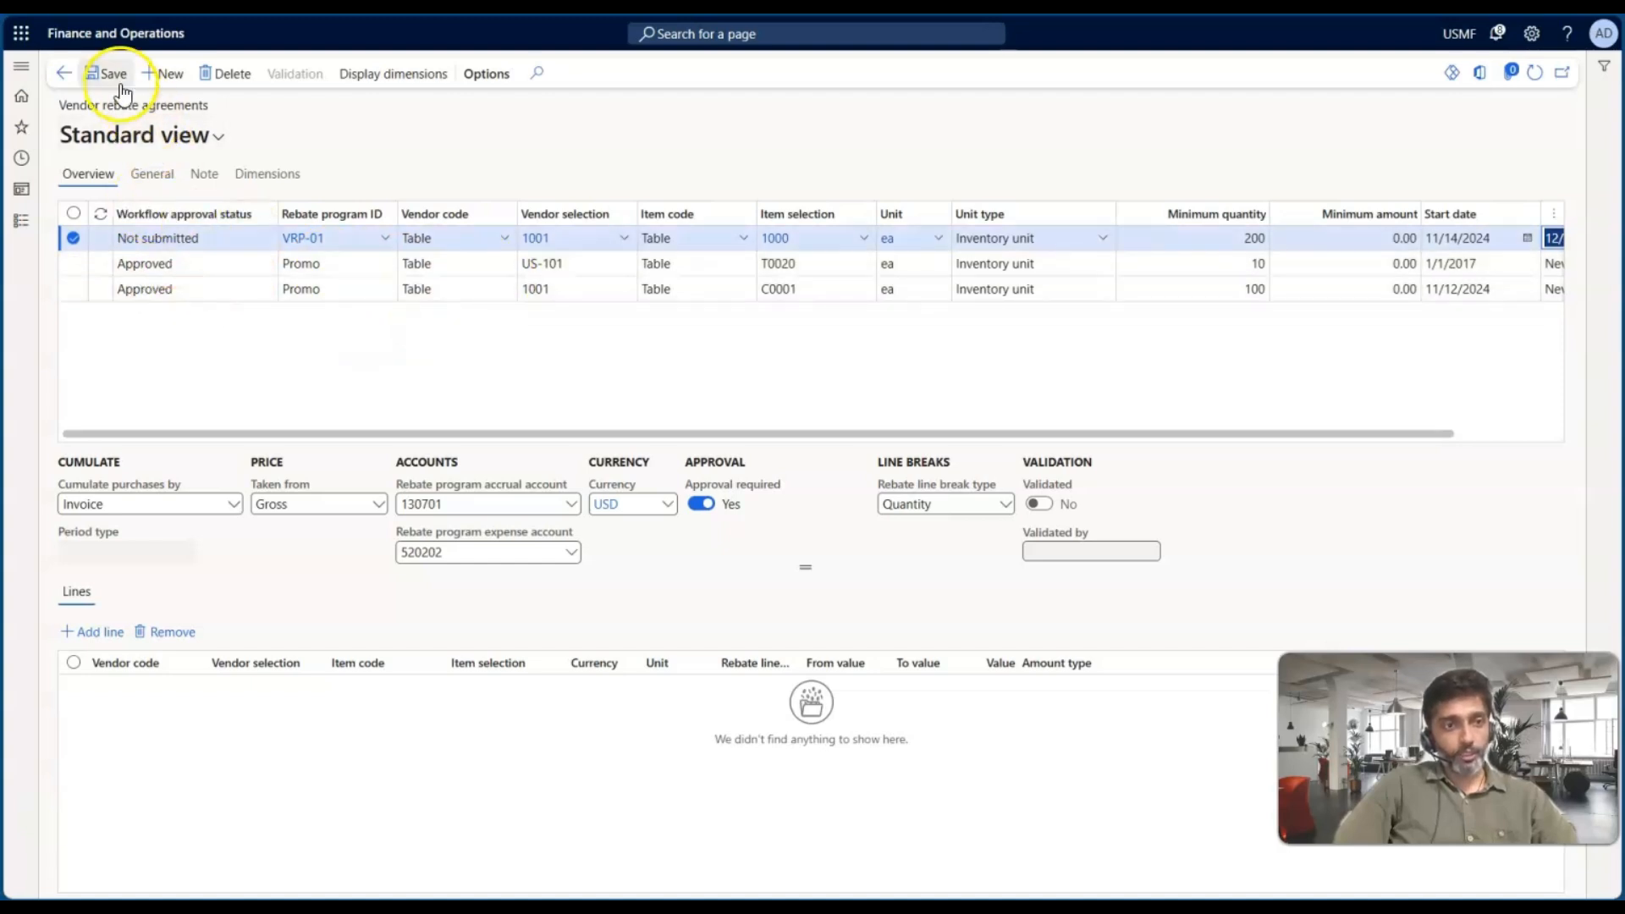
{"action": "left_click", "coordinate": [111, 74]}
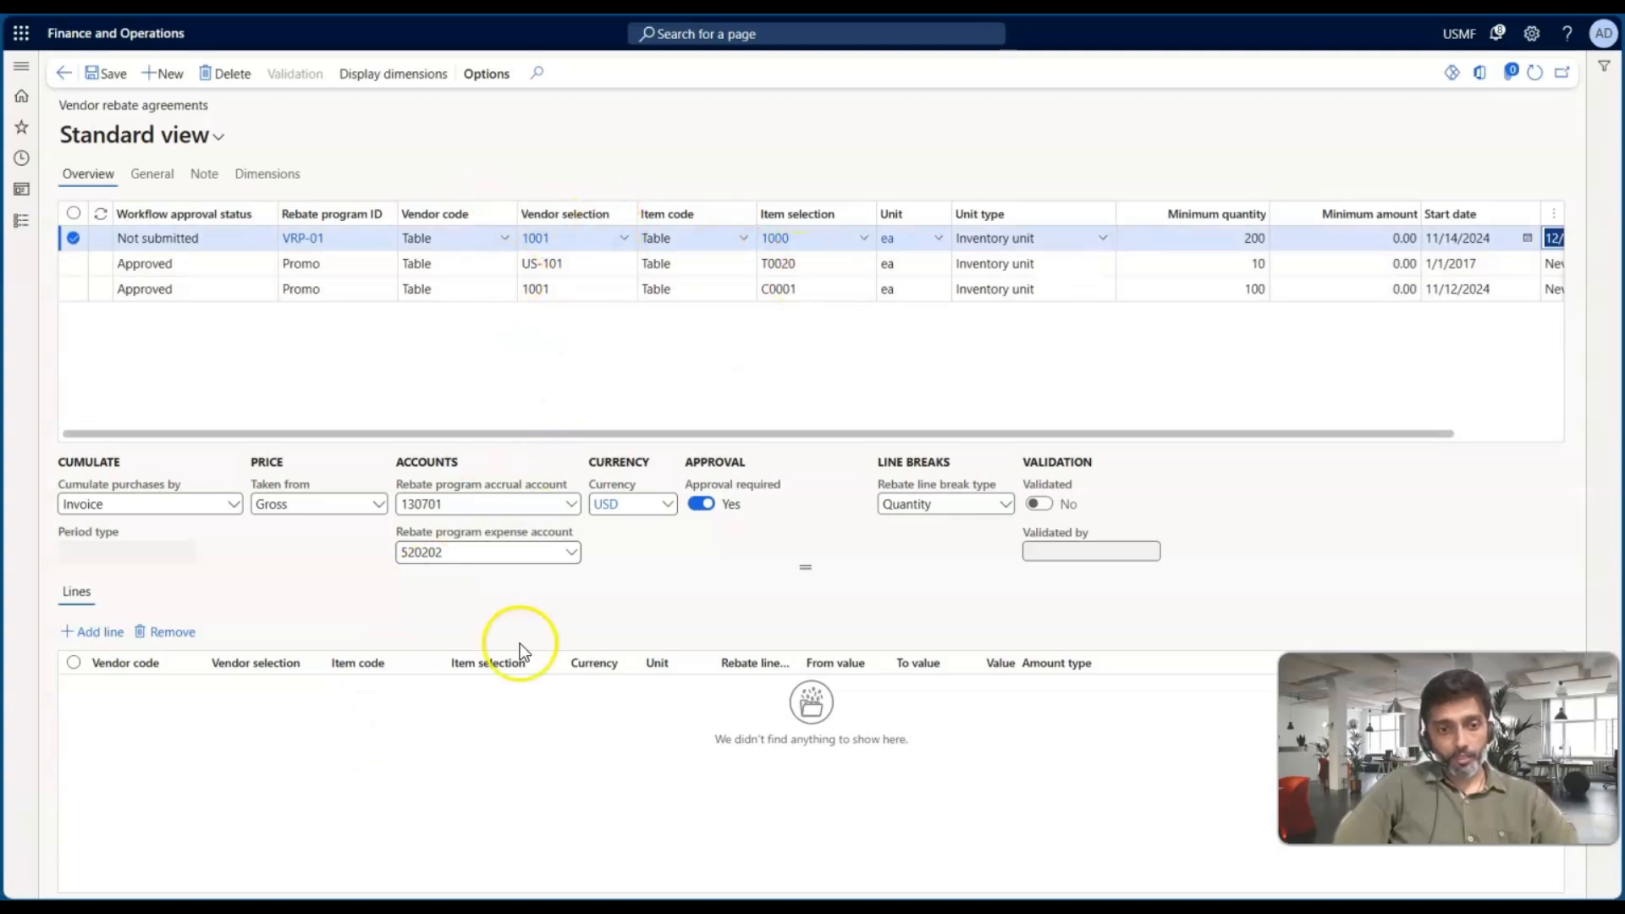
Add a rebate line ranging from 200 to 500 with amount type Fixed amount
{"action": "left_click", "coordinate": [98, 633]}
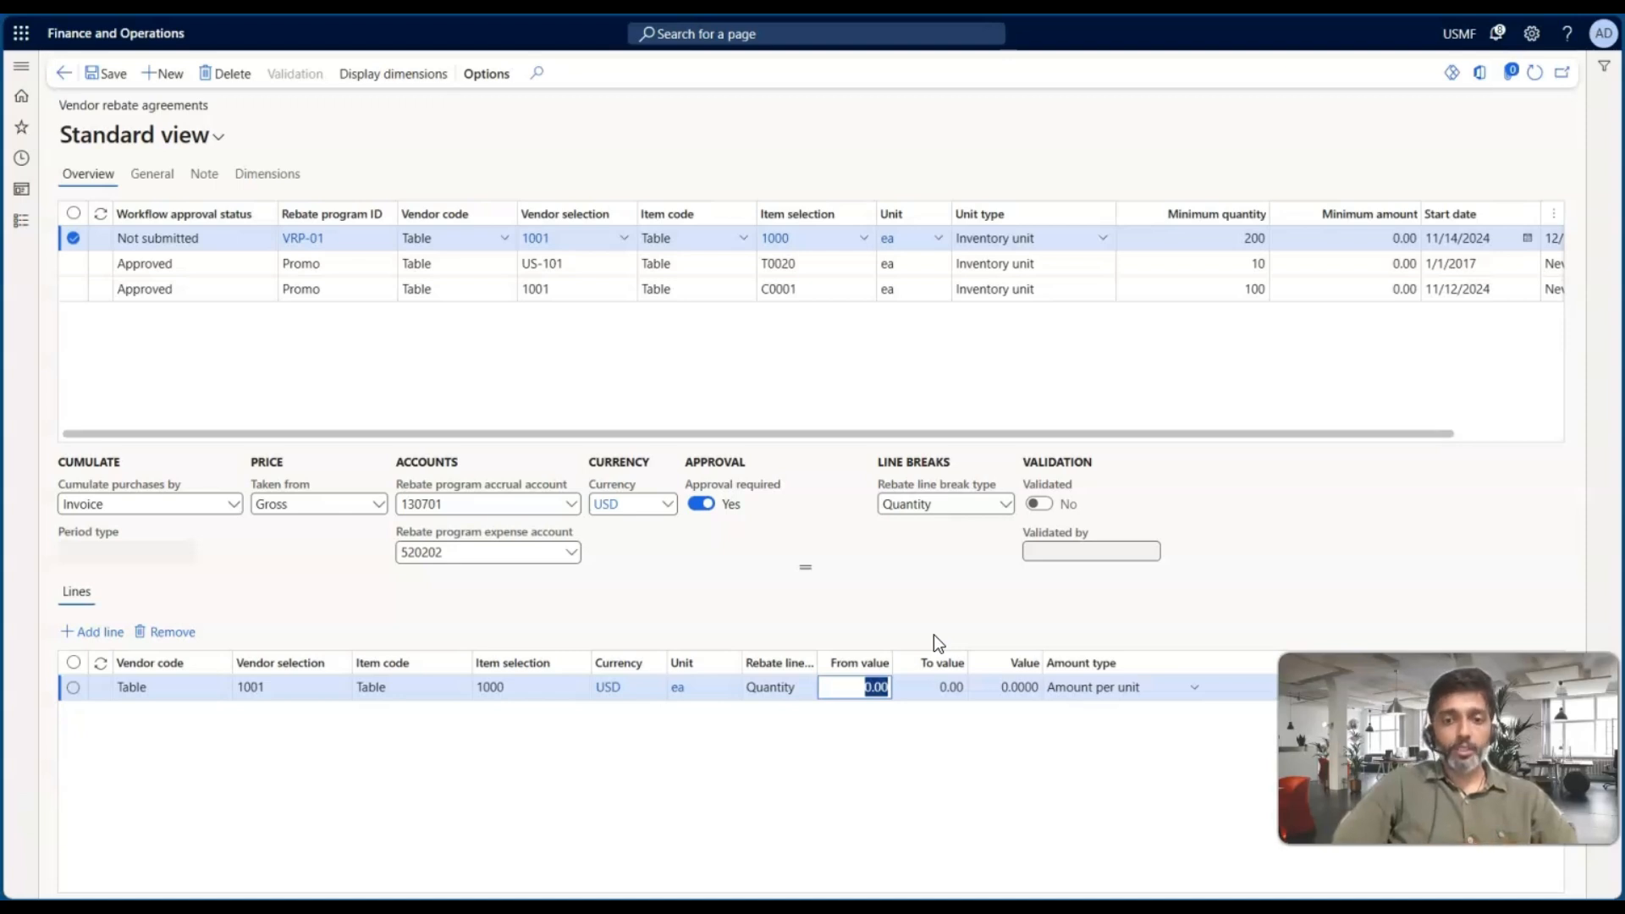
{"action": "type", "text": "200"}
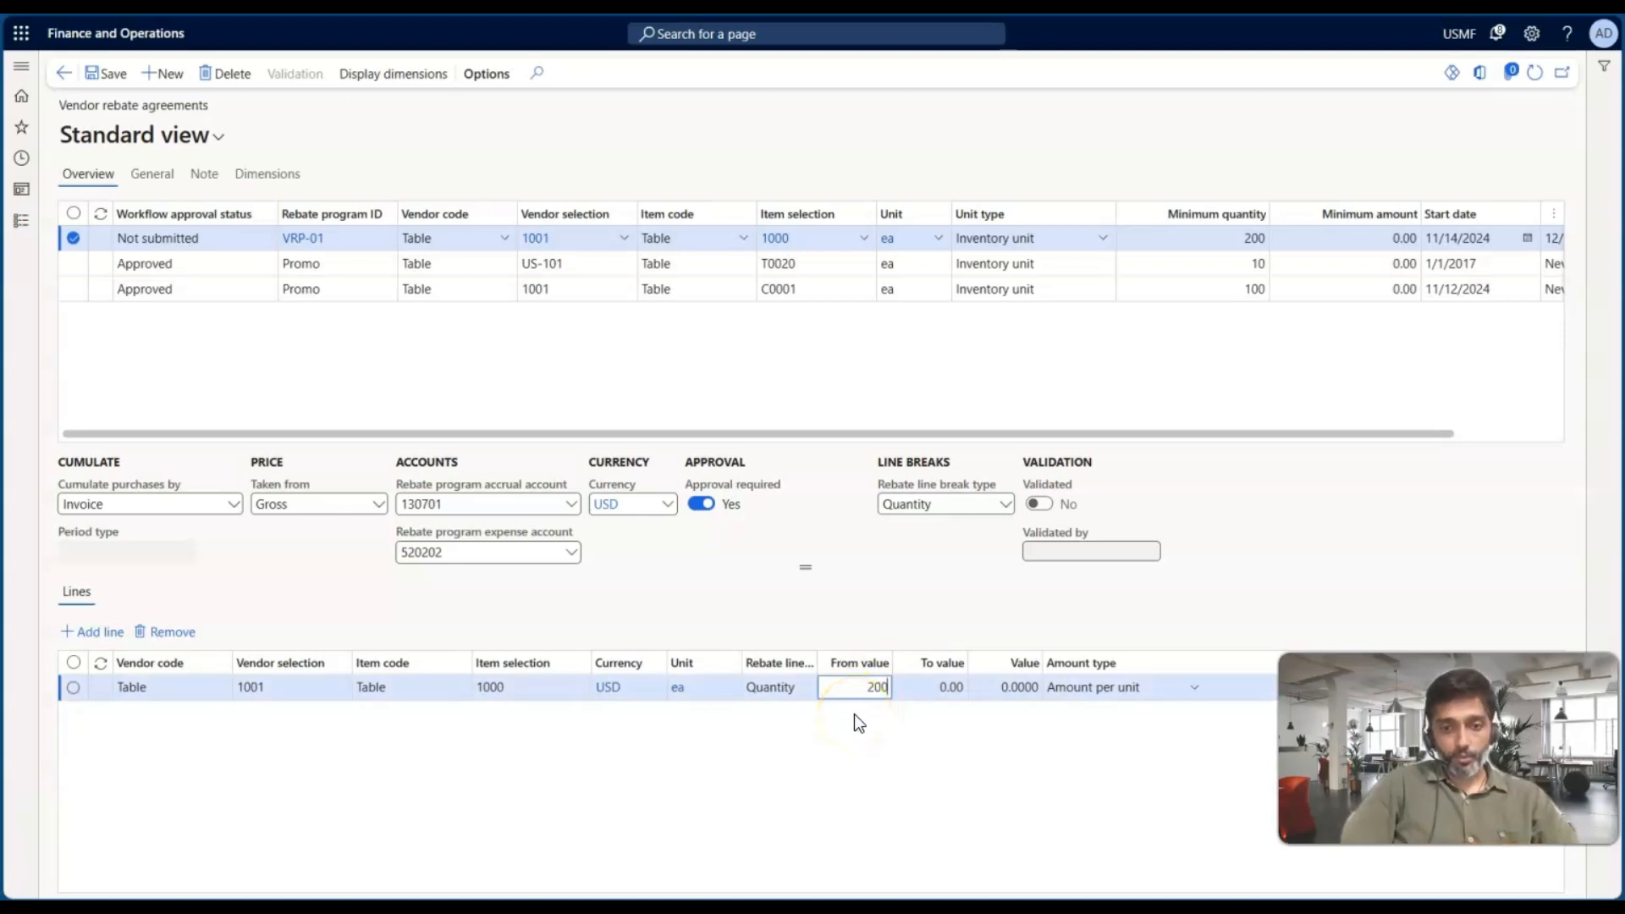
{"action": "key", "text": "Tab"}
{"action": "type", "text": "500"}
{"action": "key", "text": "Tab"}
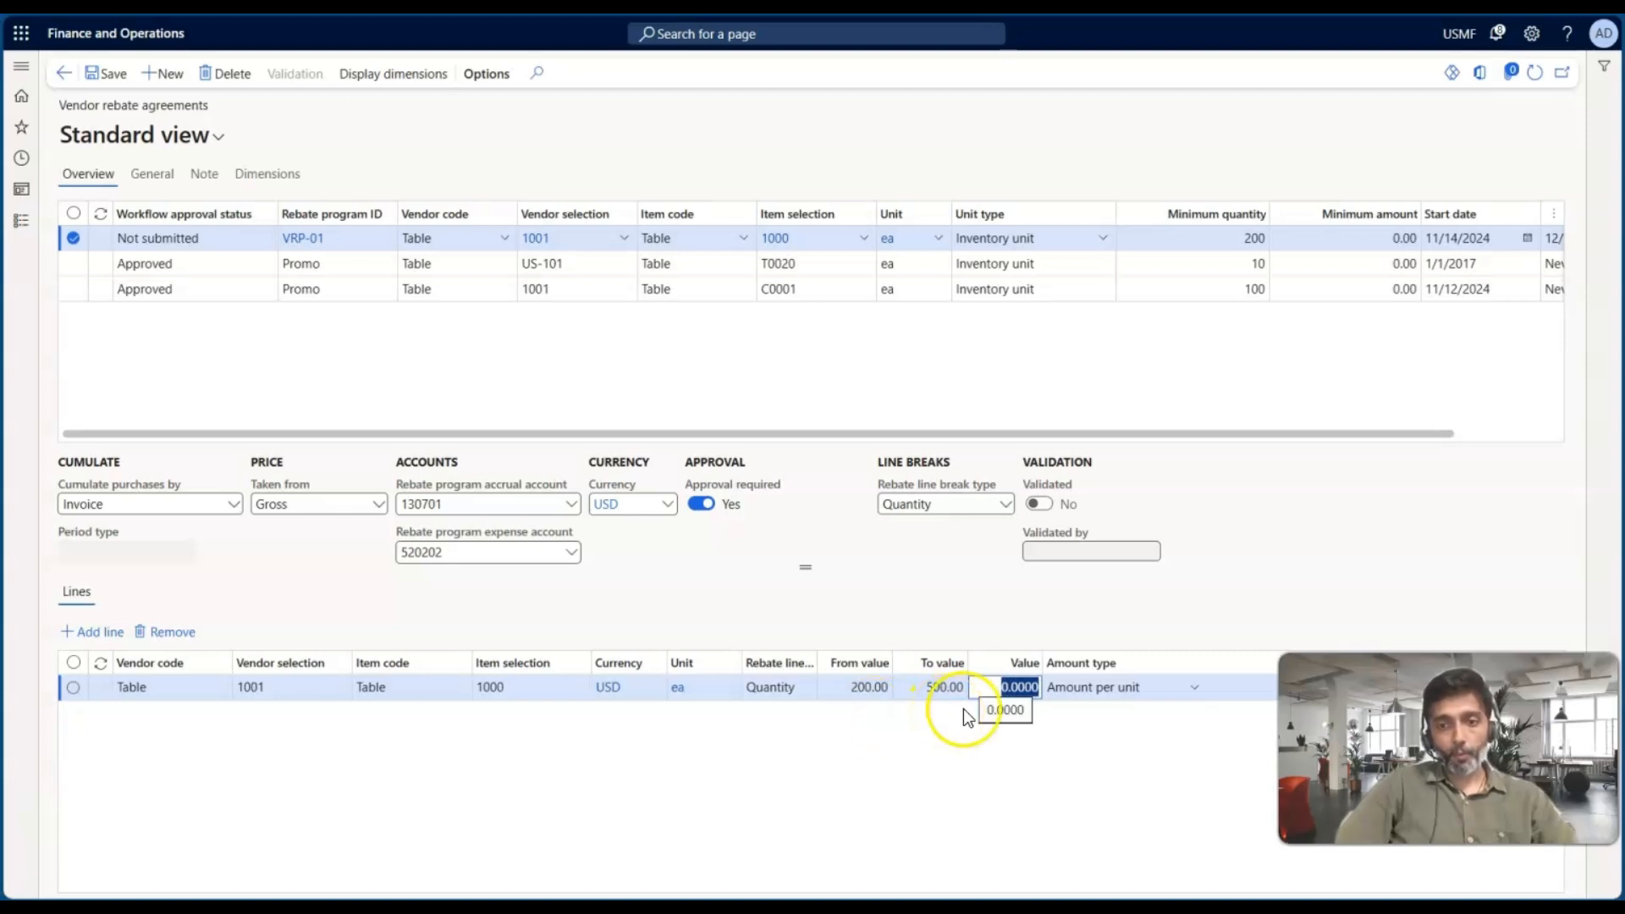
{"action": "left_click", "coordinate": [1194, 690]}
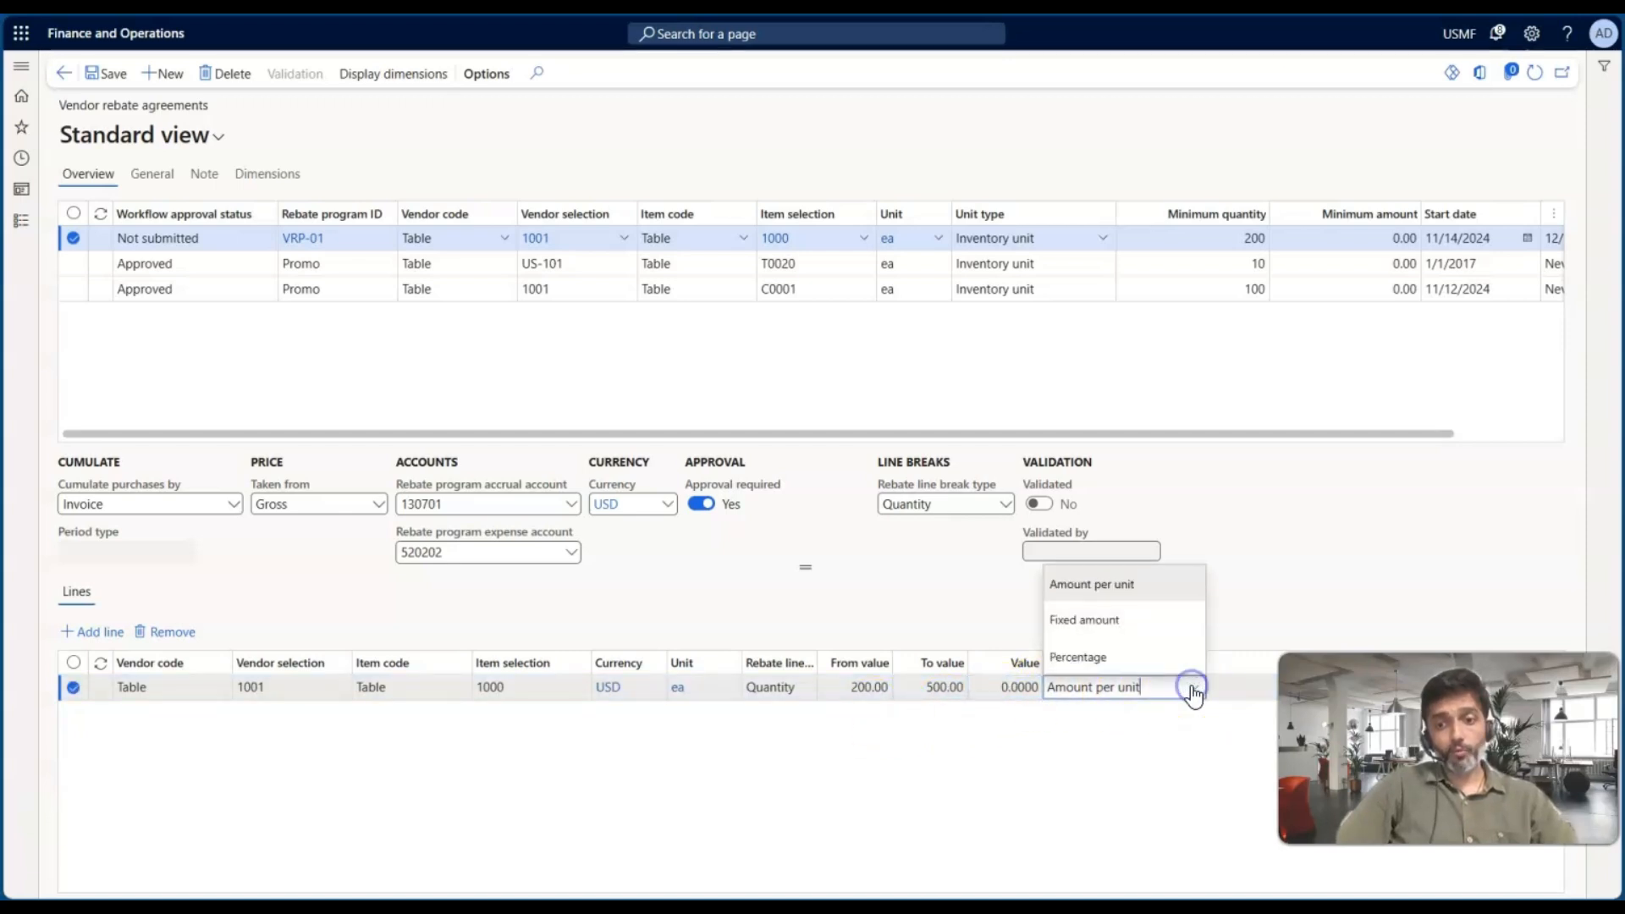
{"action": "left_click", "coordinate": [1087, 622]}
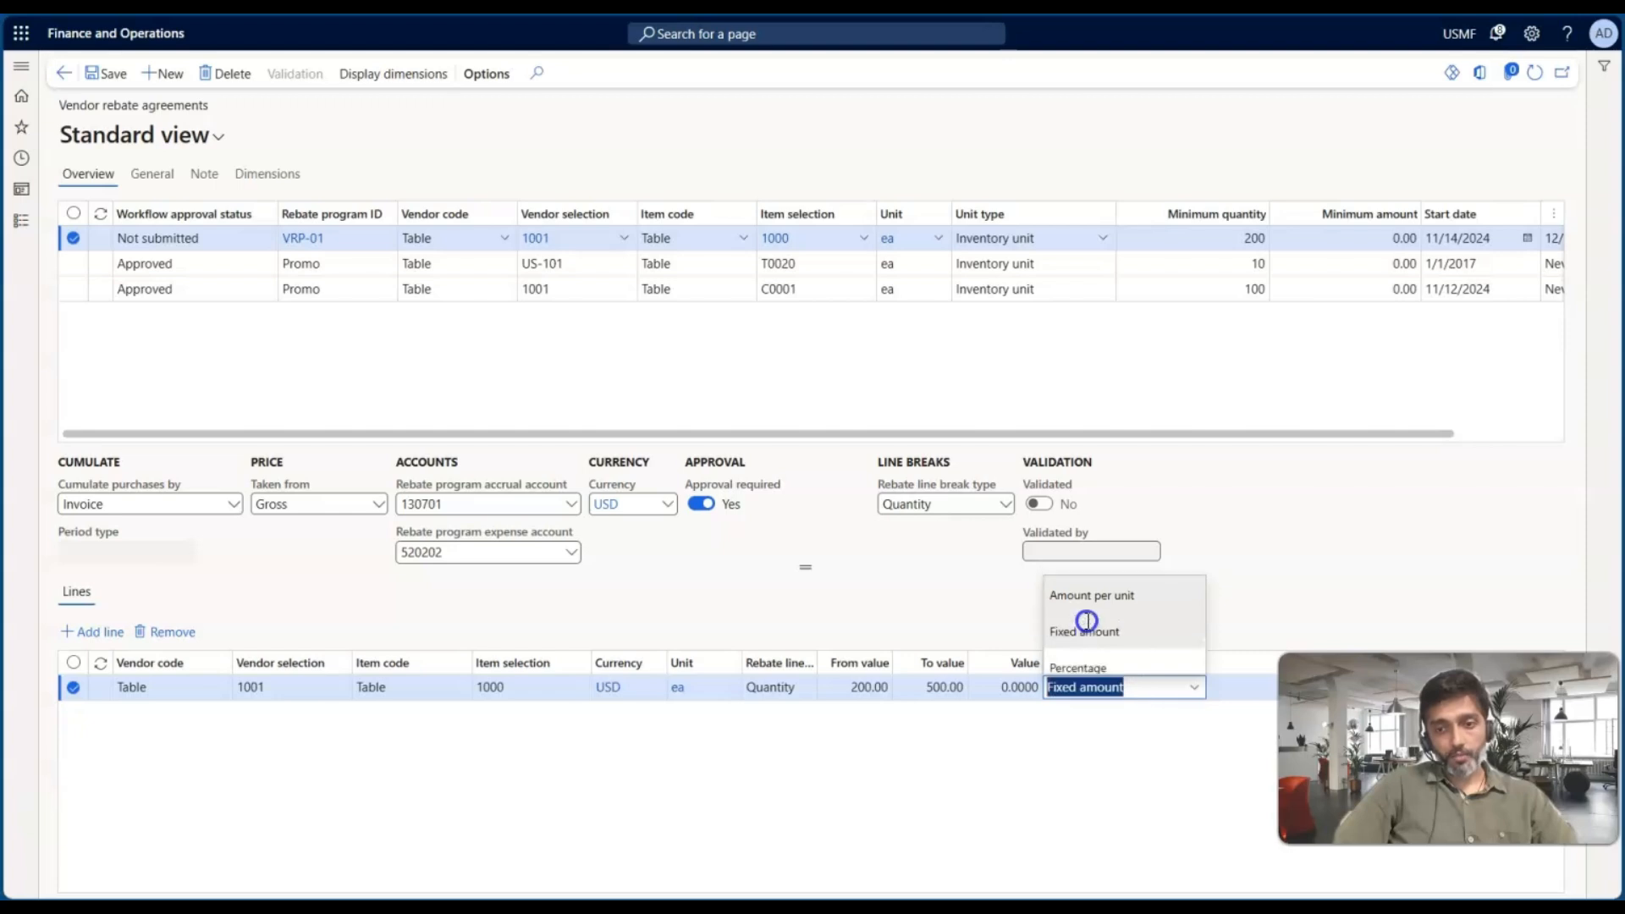
Set the first rebate line's value to 100 and add a new rebate line
{"action": "left_click", "coordinate": [1008, 690]}
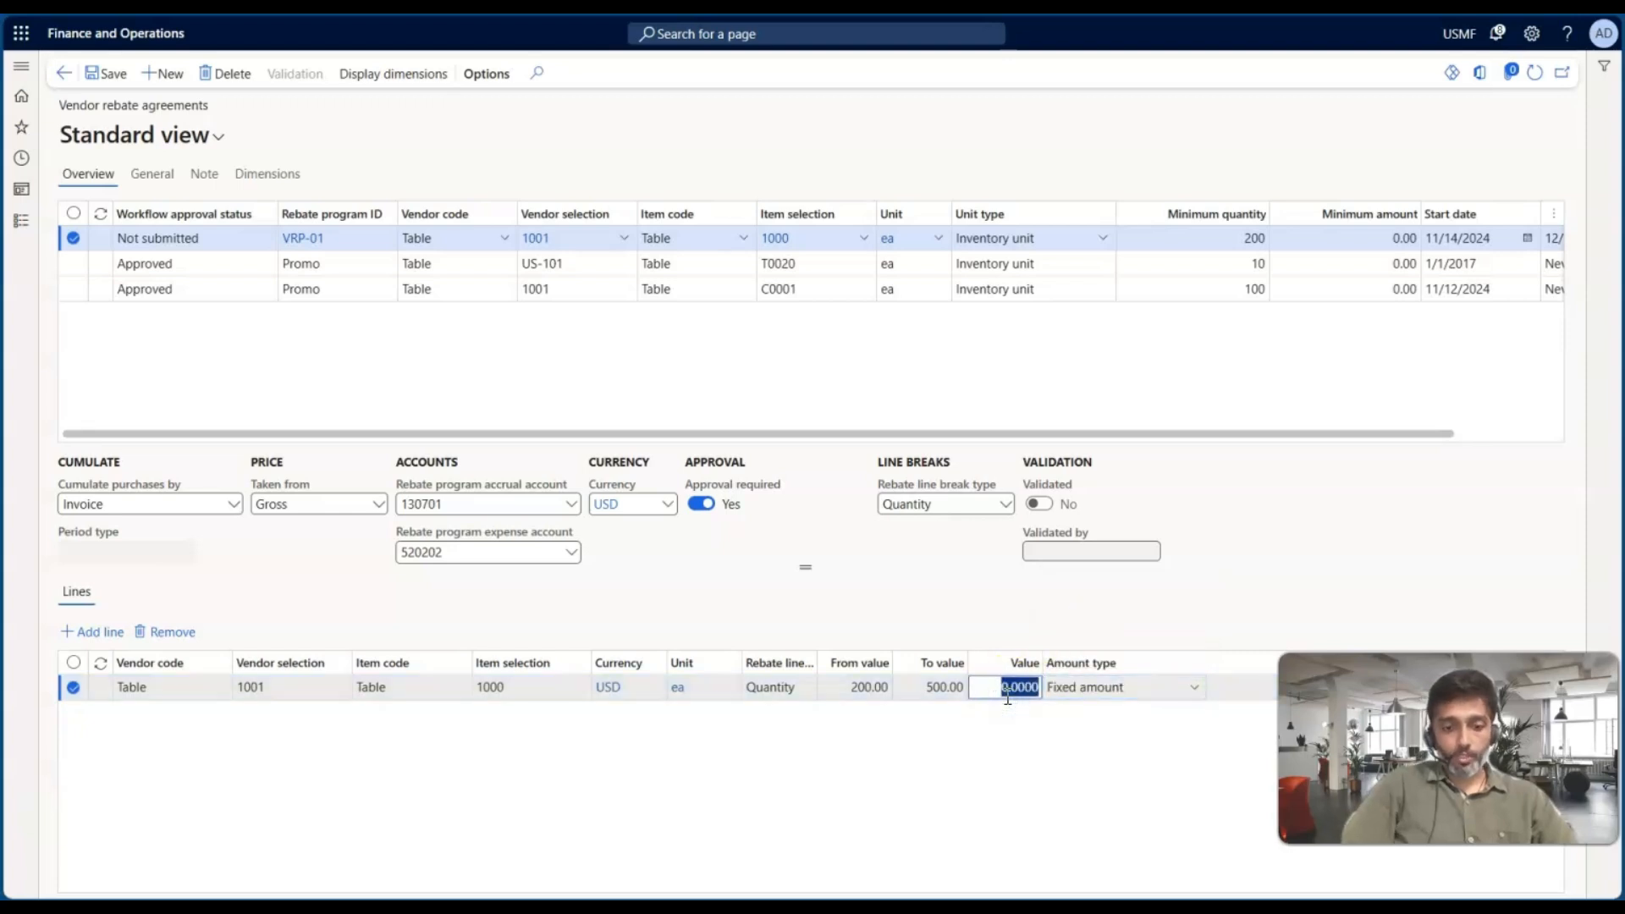
{"action": "type", "text": "100"}
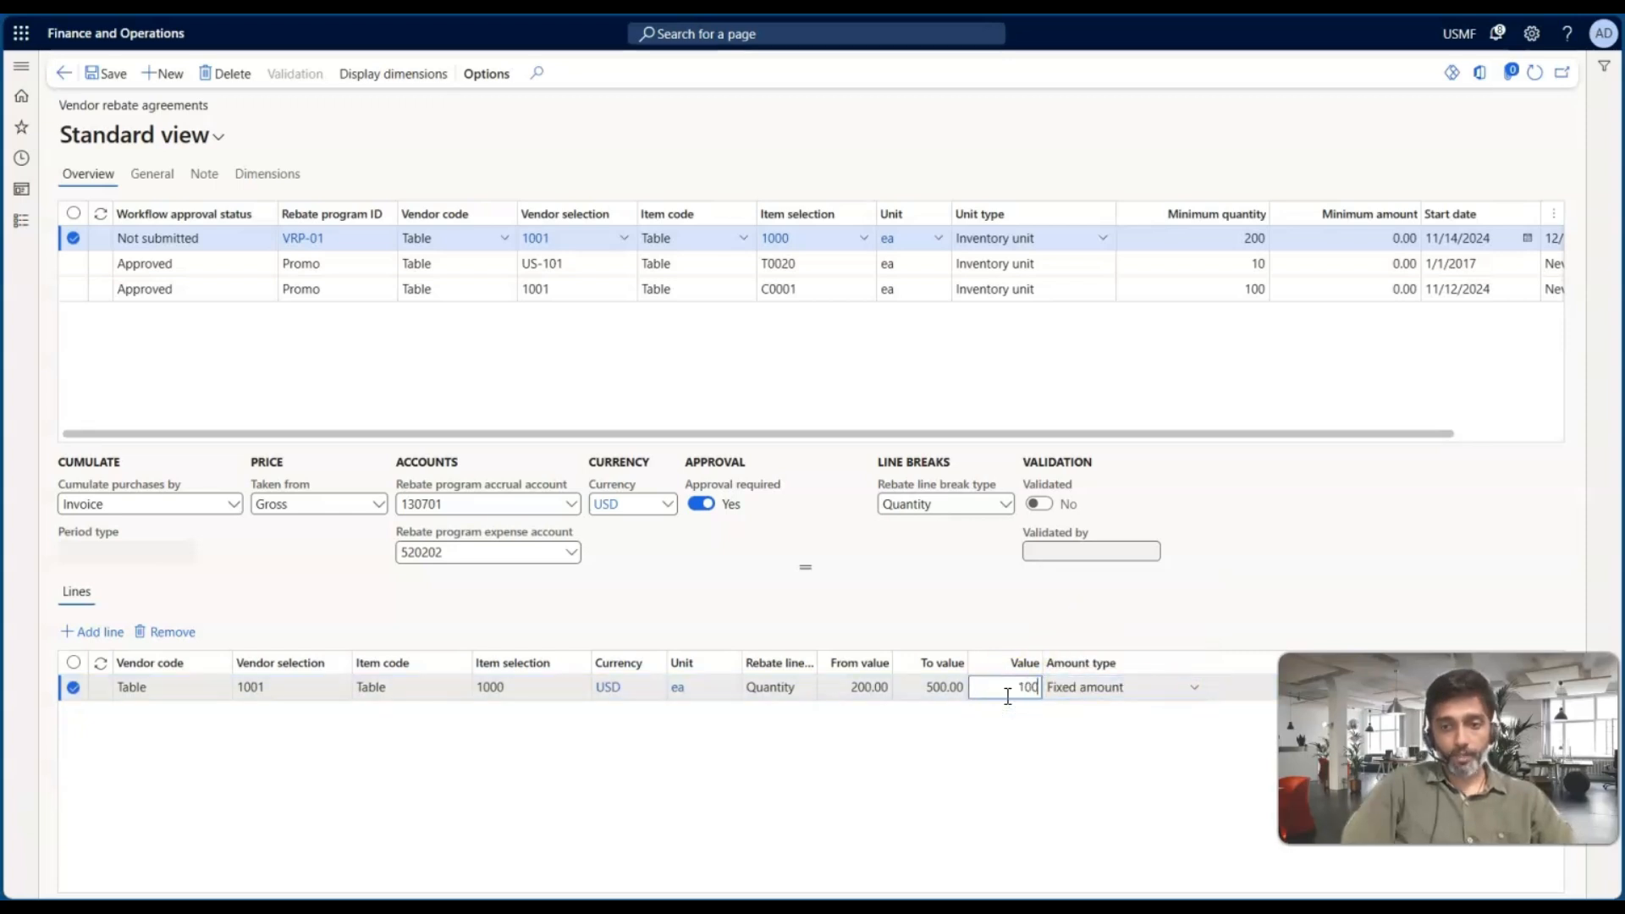
{"action": "key", "text": "Tab"}
{"action": "key", "text": "alt+n"}
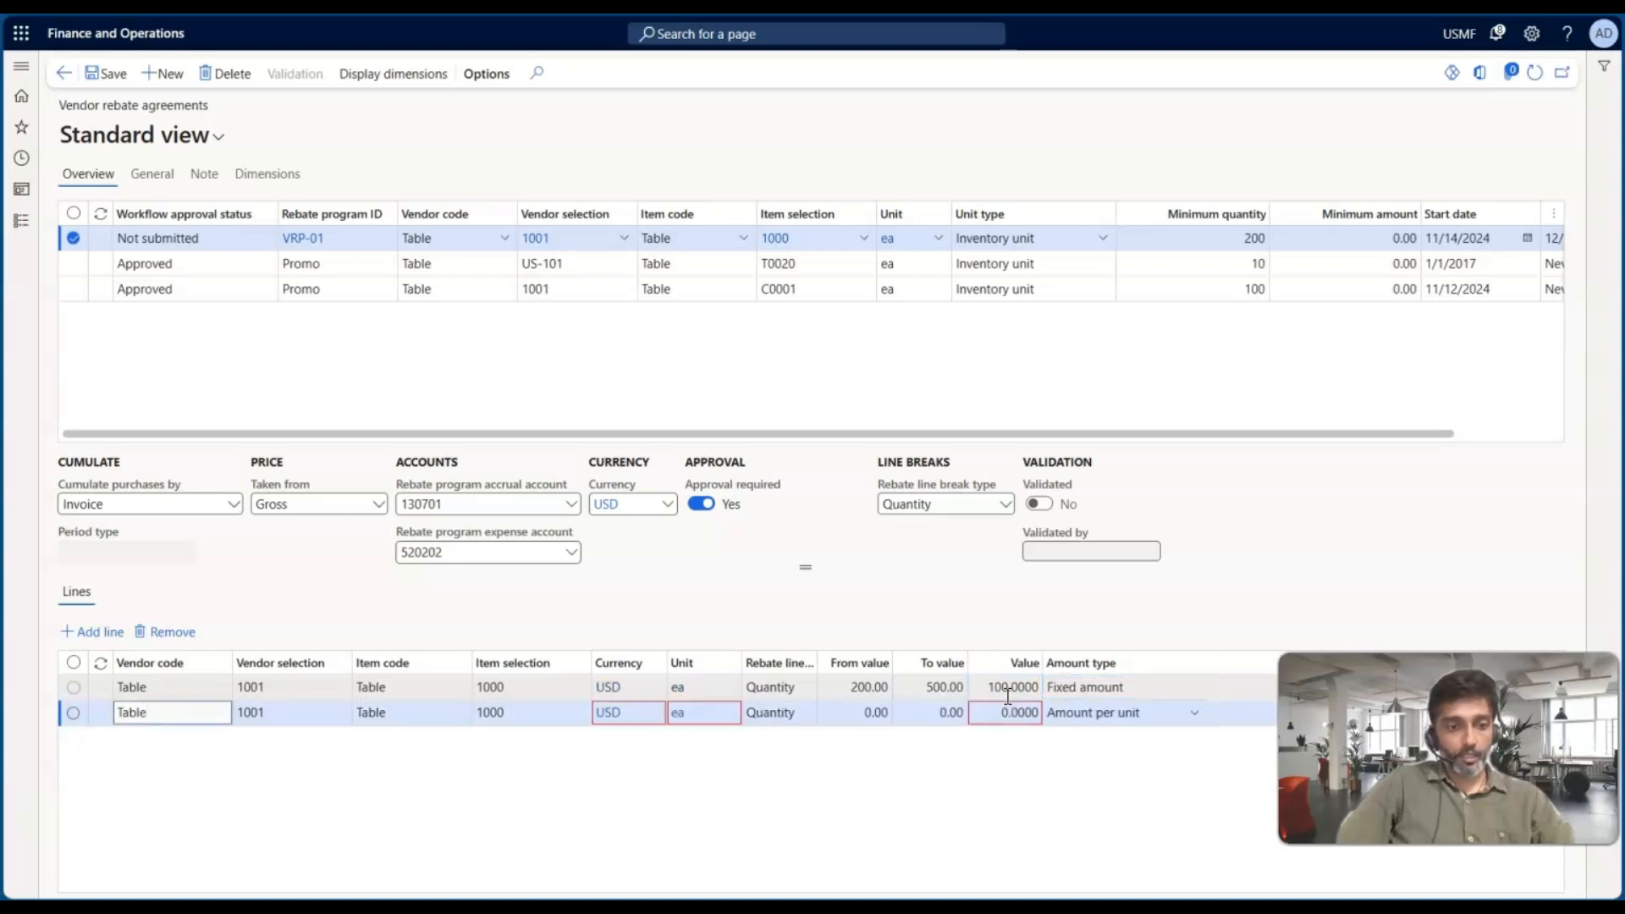
Change the first rebate line's to value to 501
{"action": "left_click", "coordinate": [872, 709]}
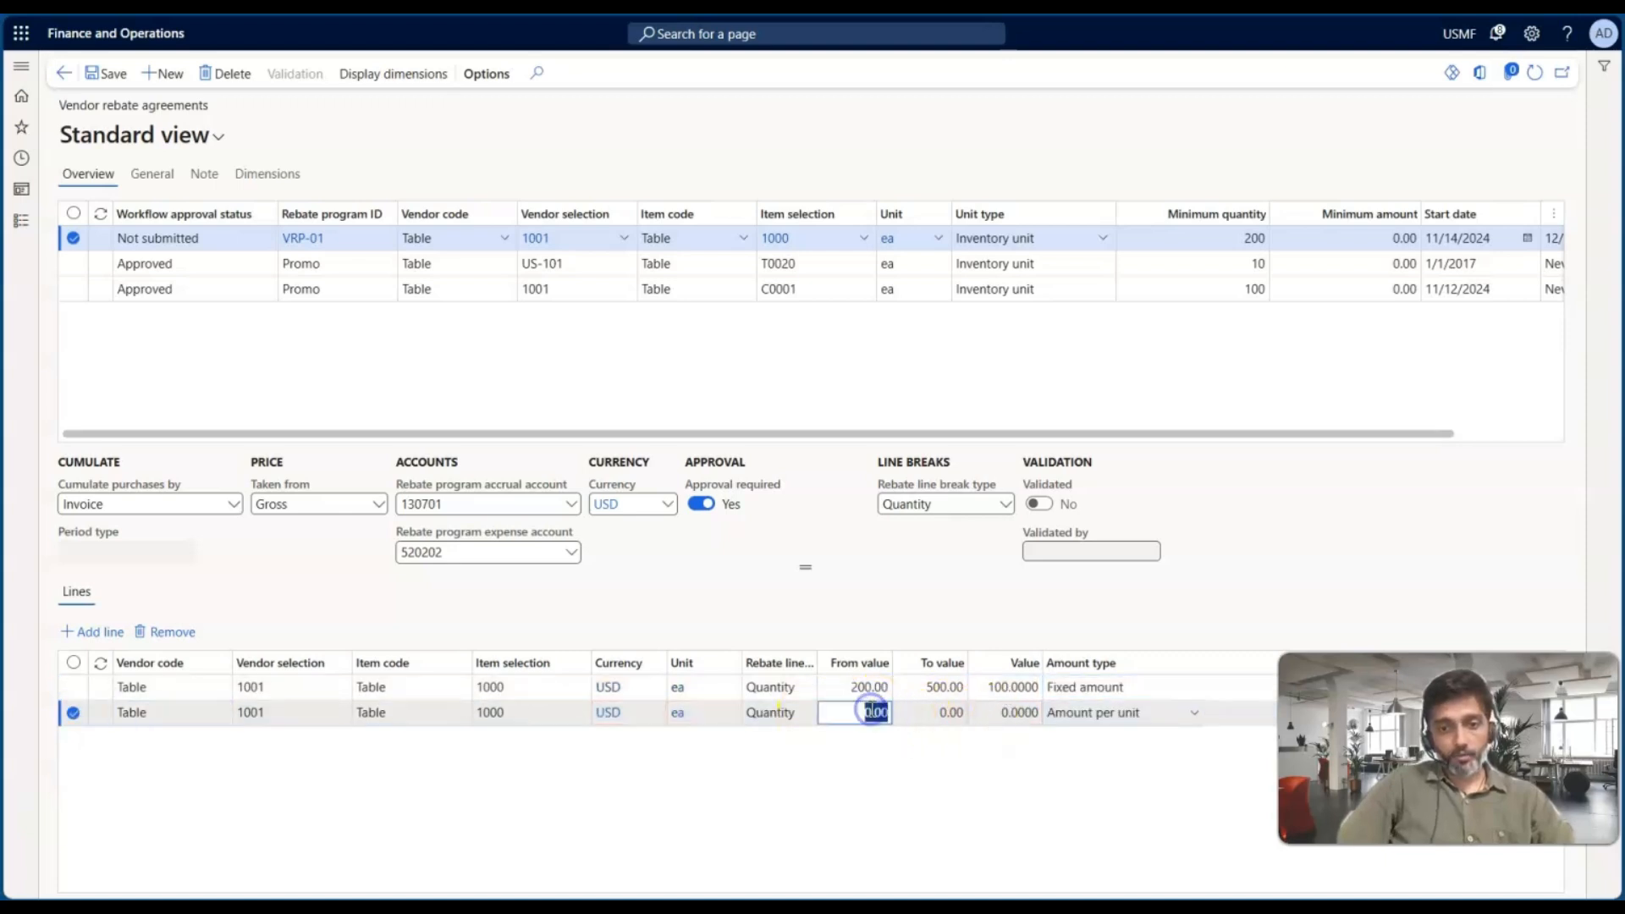
{"action": "left_click", "coordinate": [935, 686]}
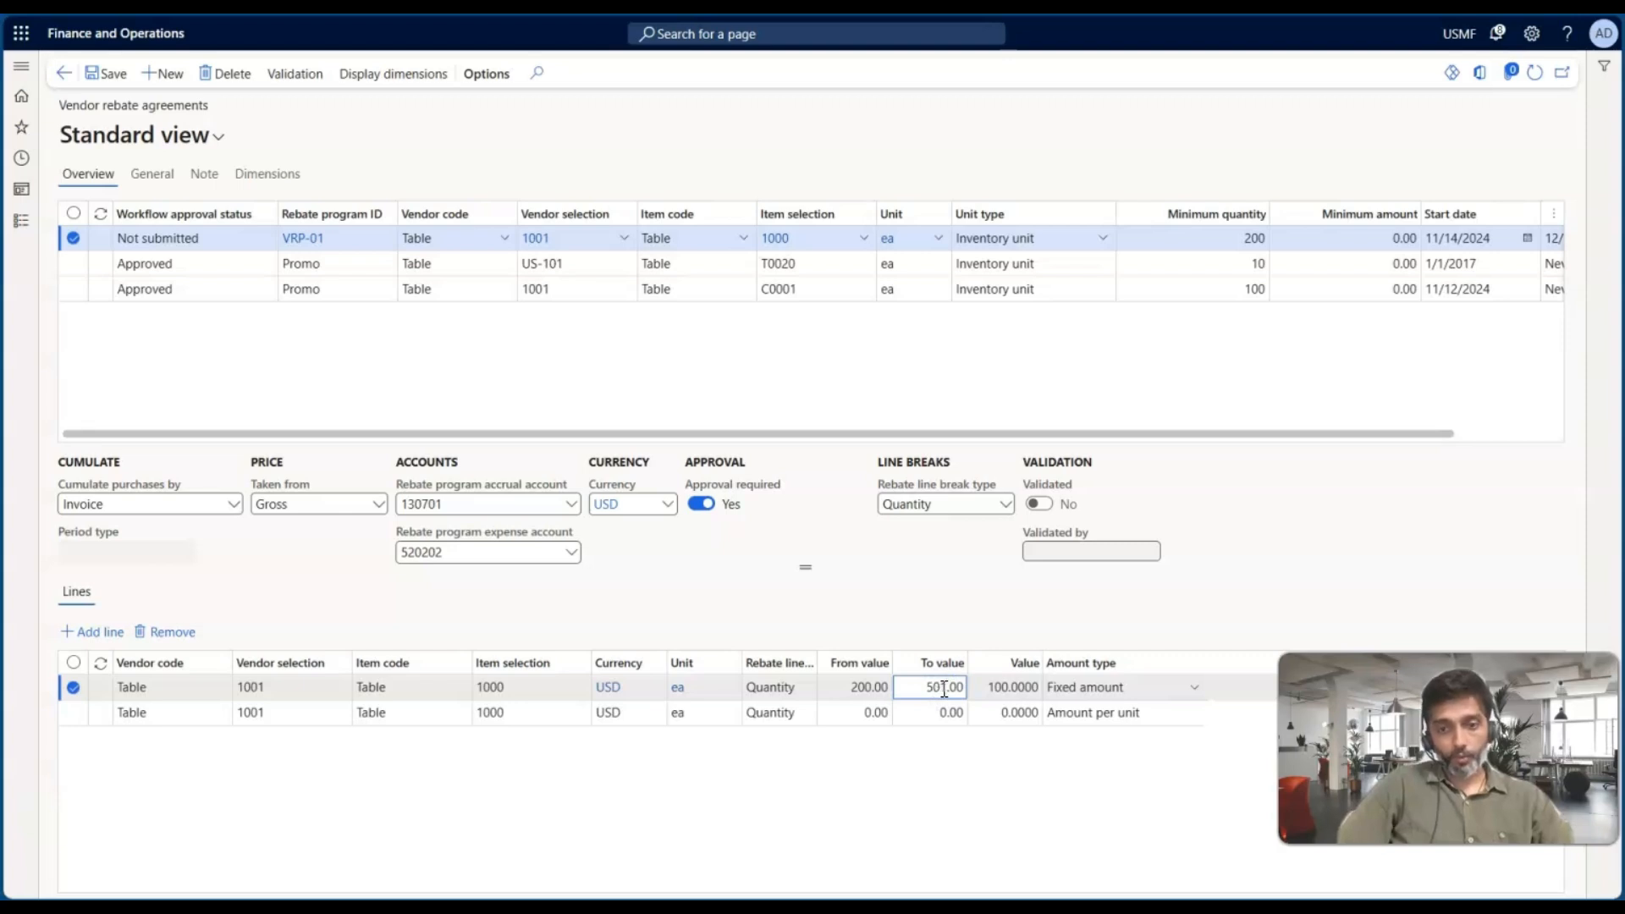
{"action": "left_click", "coordinate": [872, 712]}
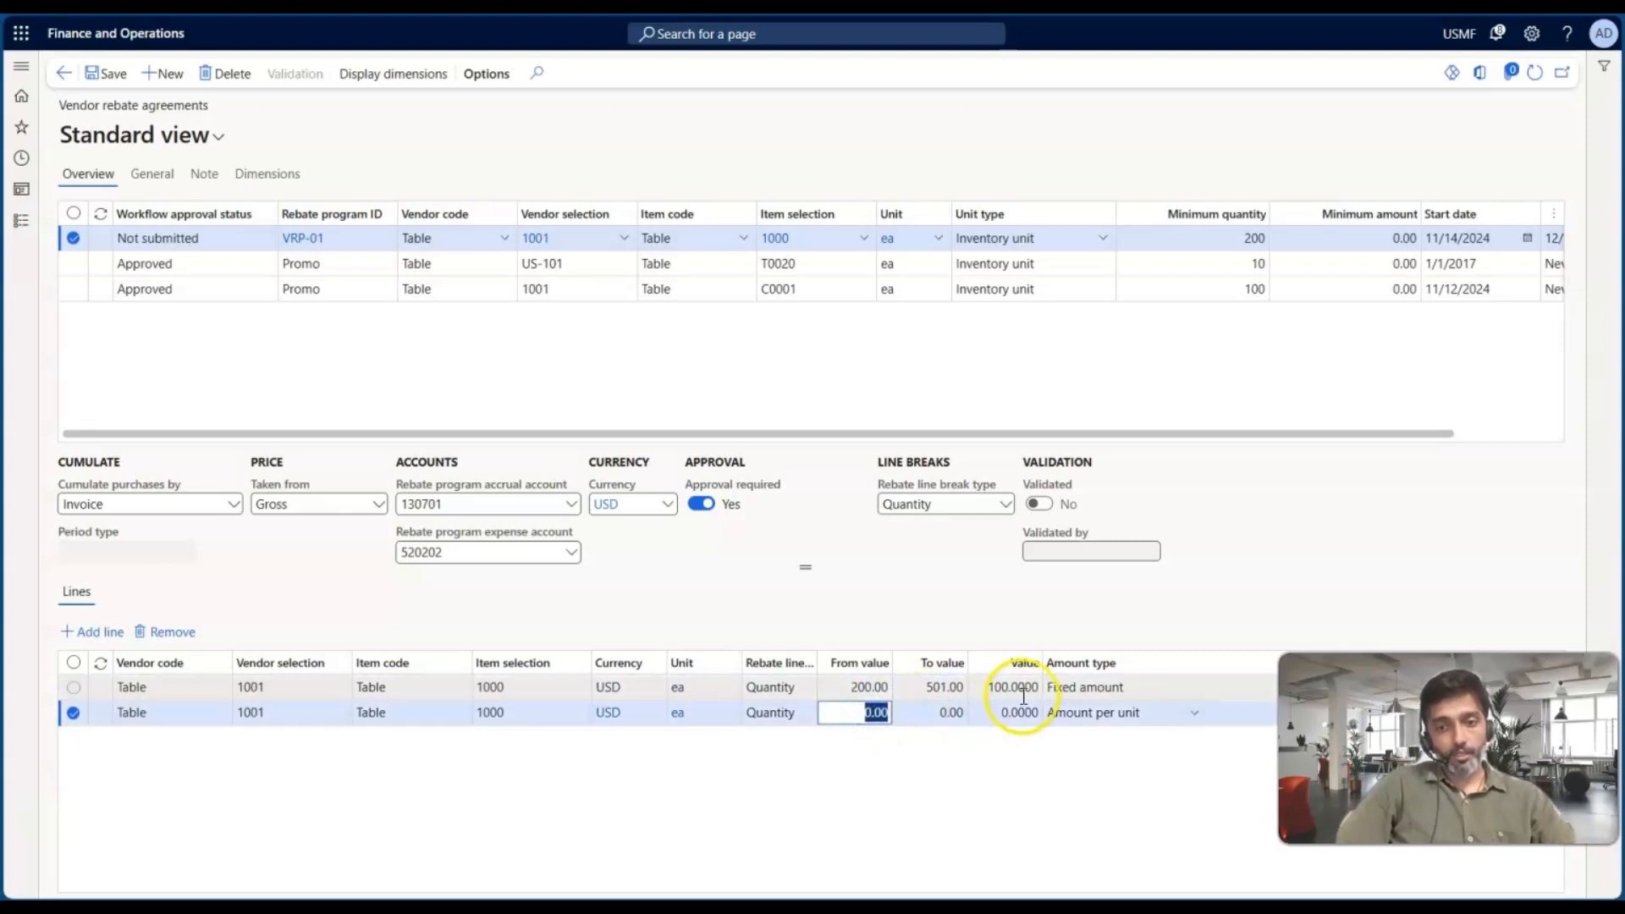
Set the second rebate line from 501 to 1001 with value 200 and amount type Fixed amount
{"action": "type", "text": "2"}
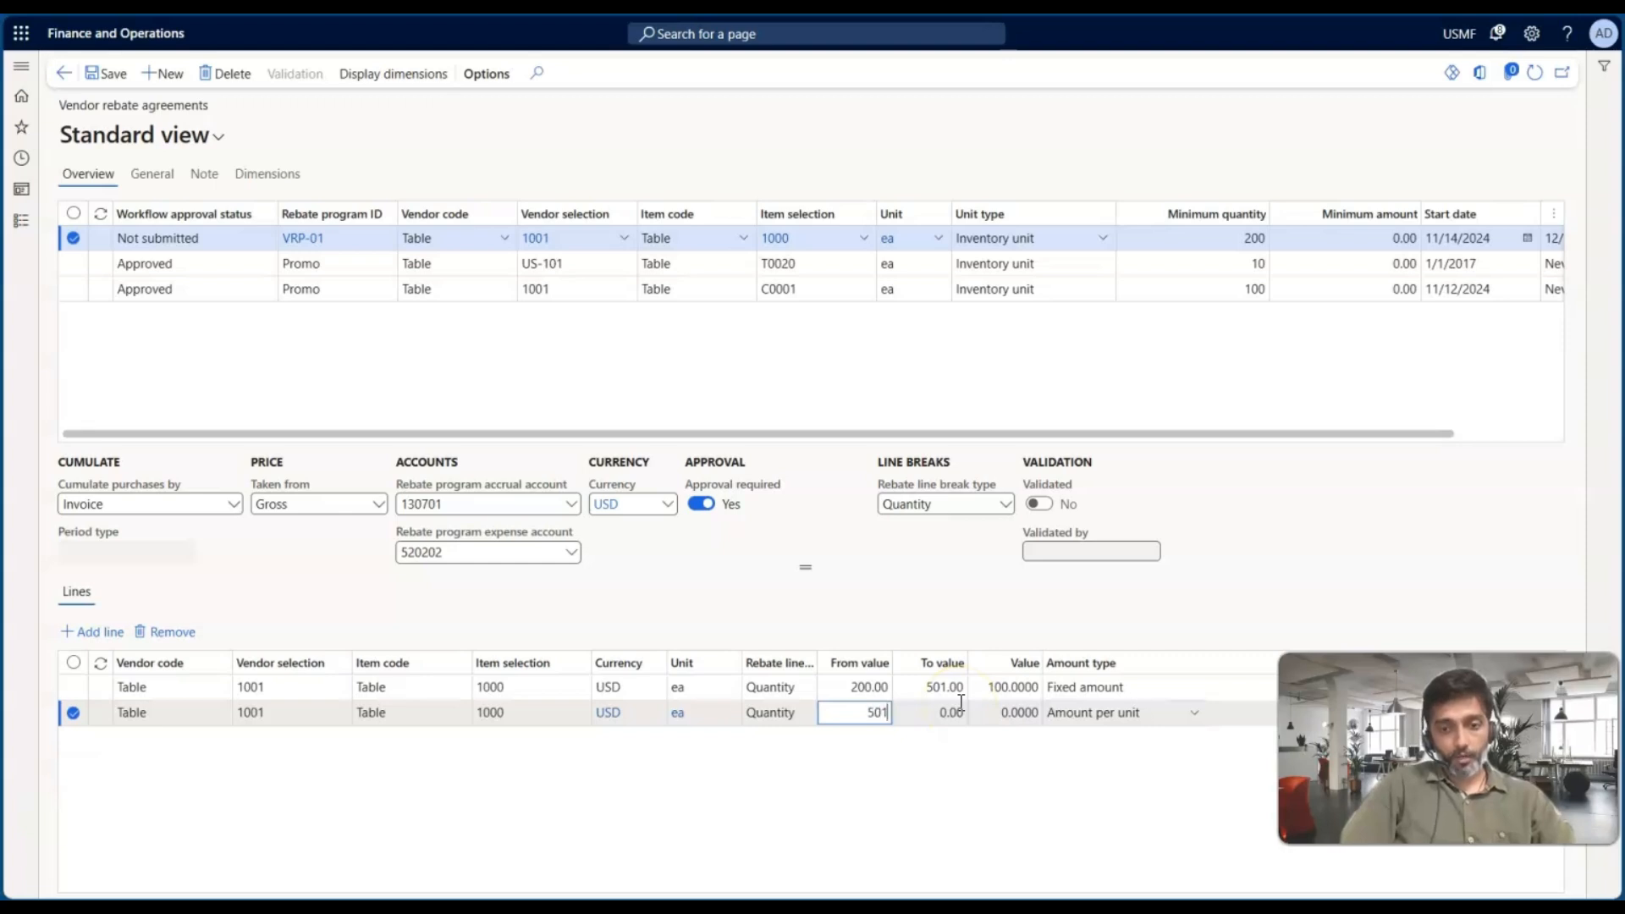
{"action": "left_click", "coordinate": [961, 706]}
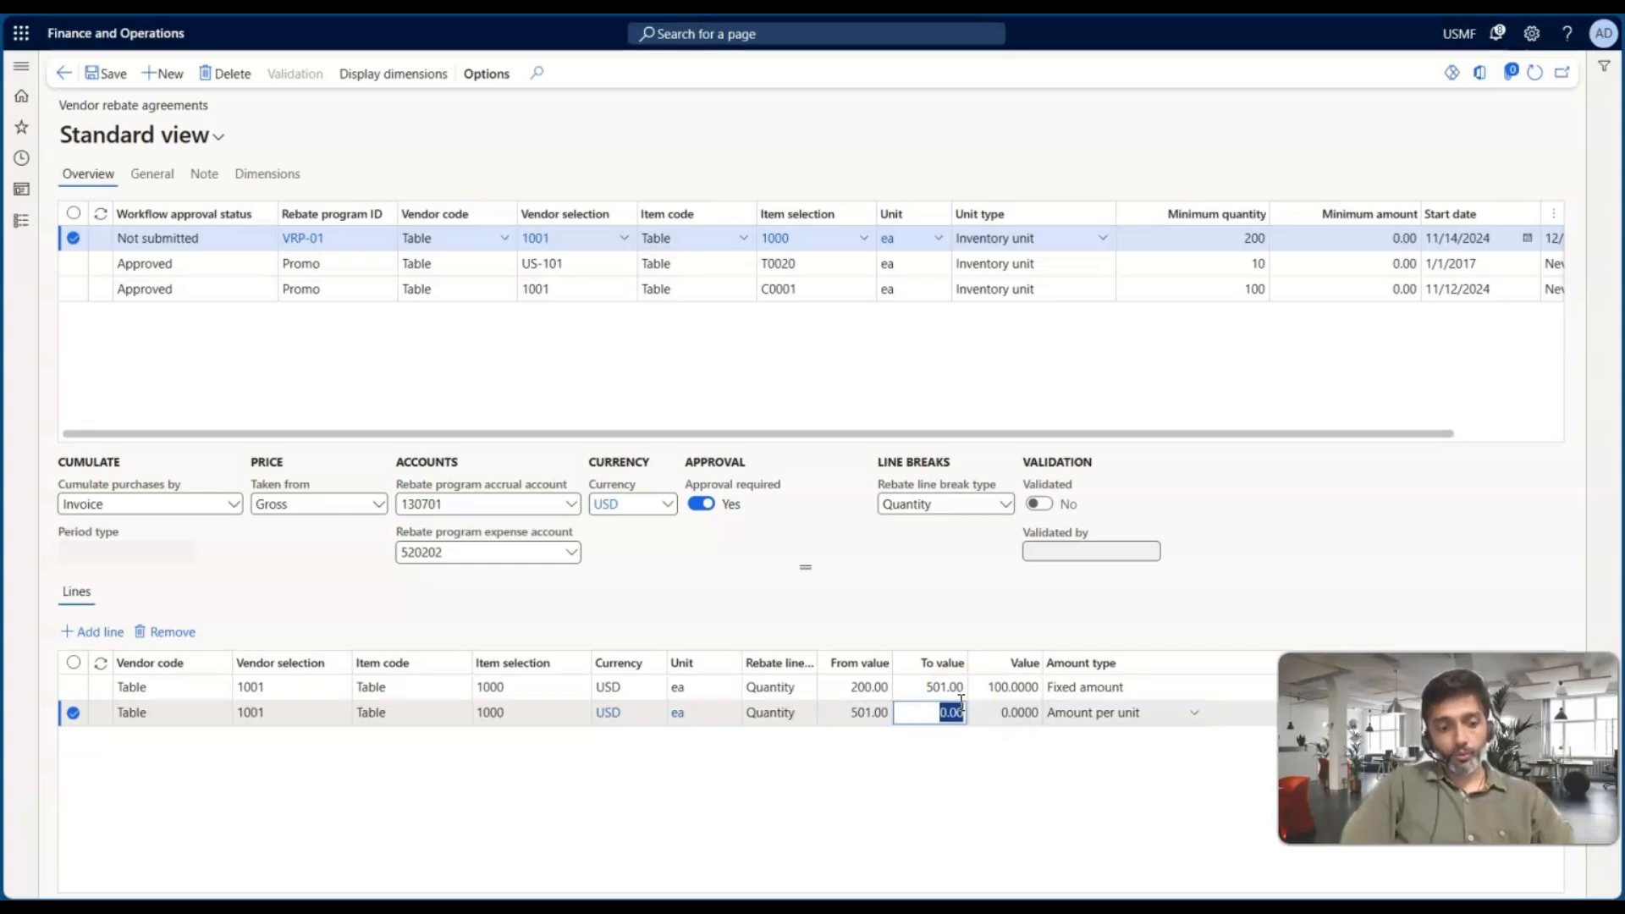
{"action": "type", "text": "1001"}
{"action": "key", "text": "Tab"}
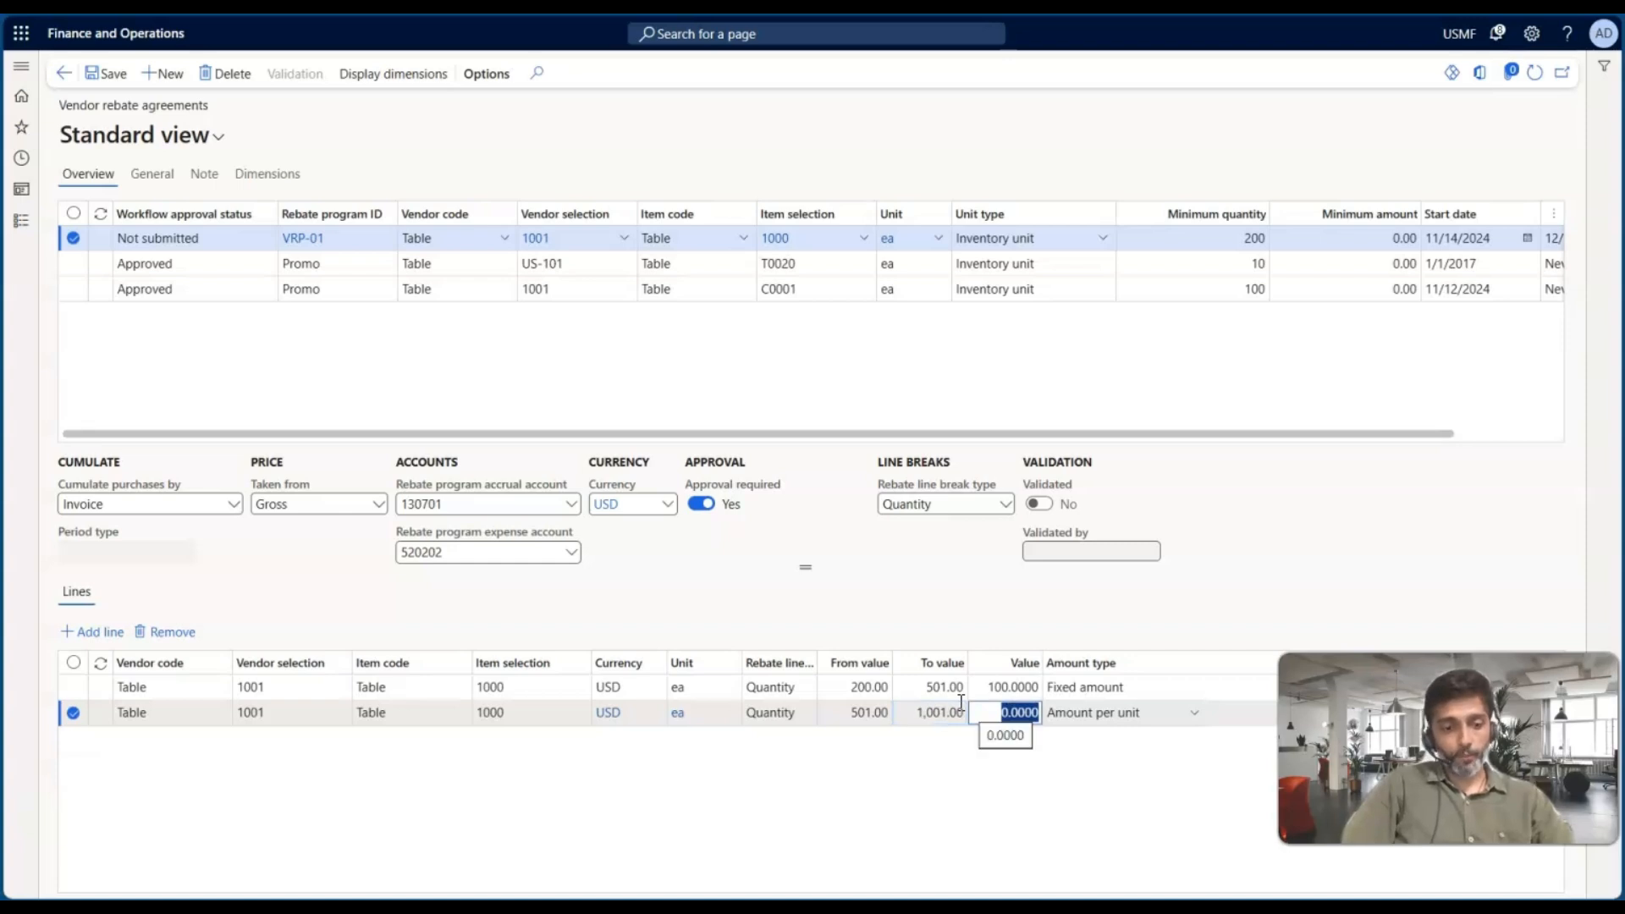
{"action": "type", "text": "2"}
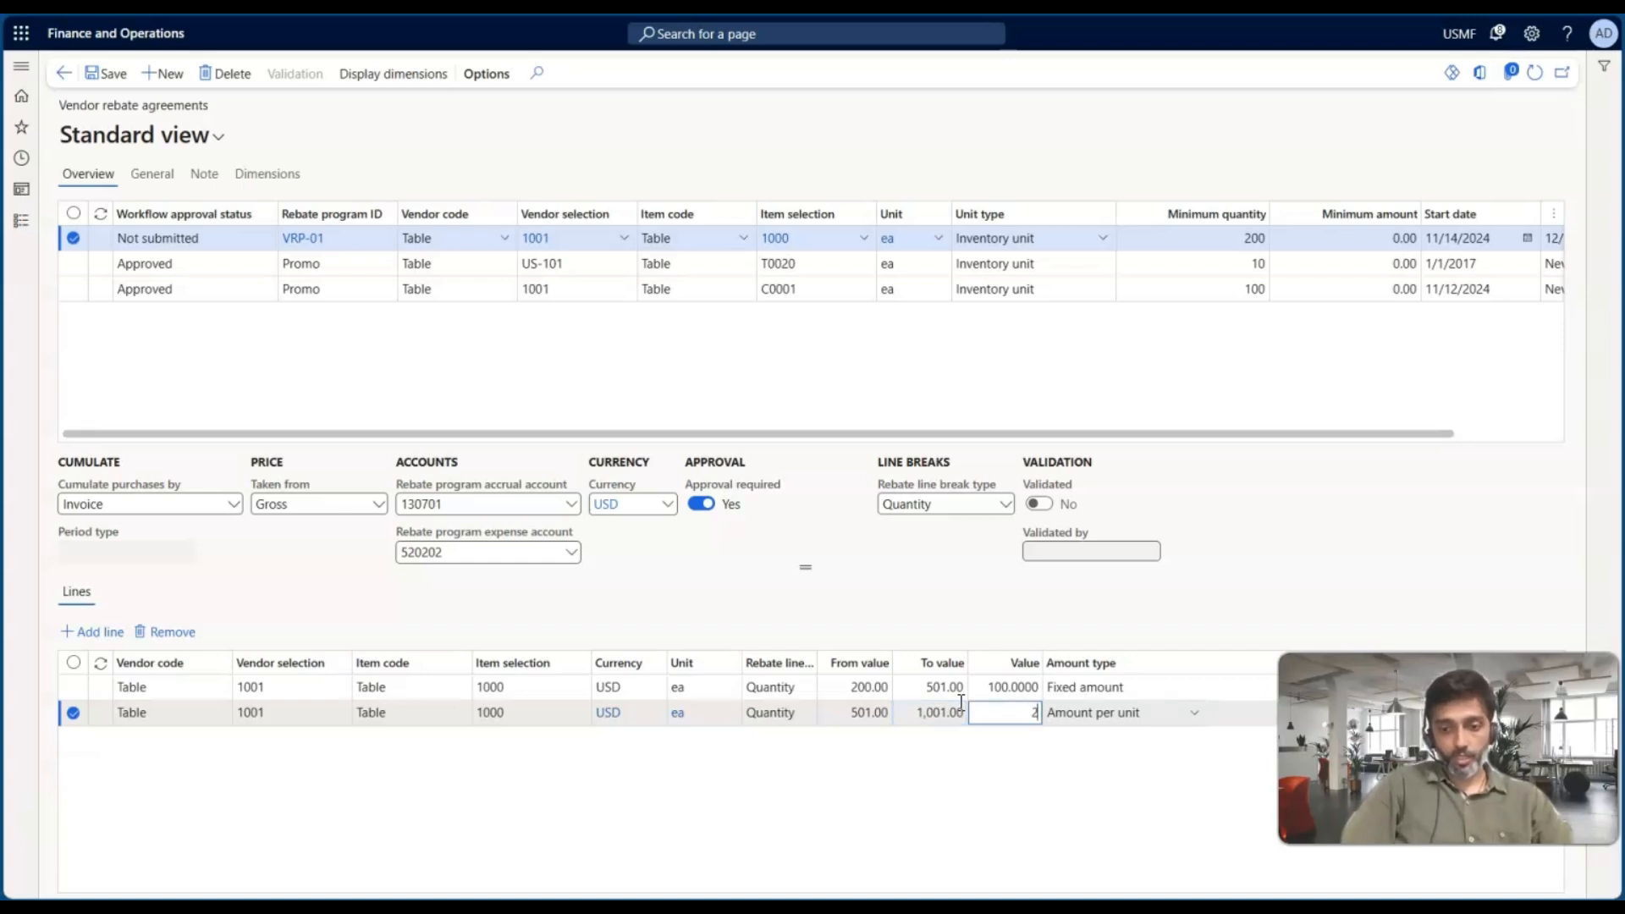
{"action": "type", "text": "00"}
{"action": "key", "text": "Tab"}
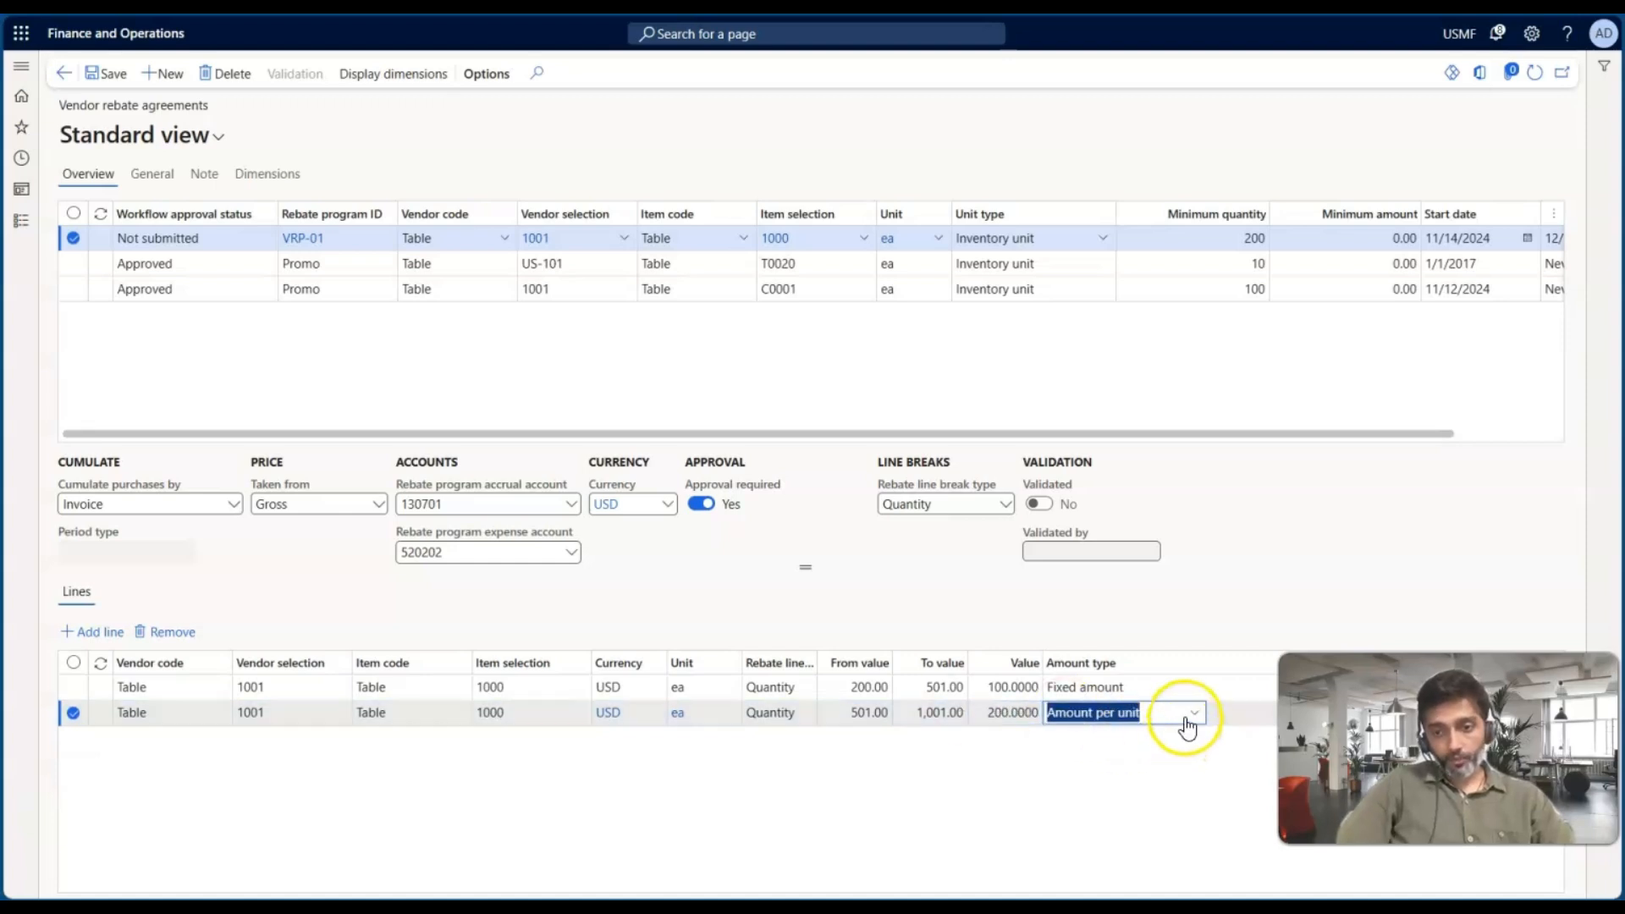
{"action": "left_click", "coordinate": [1192, 718]}
{"action": "left_click", "coordinate": [1100, 642]}
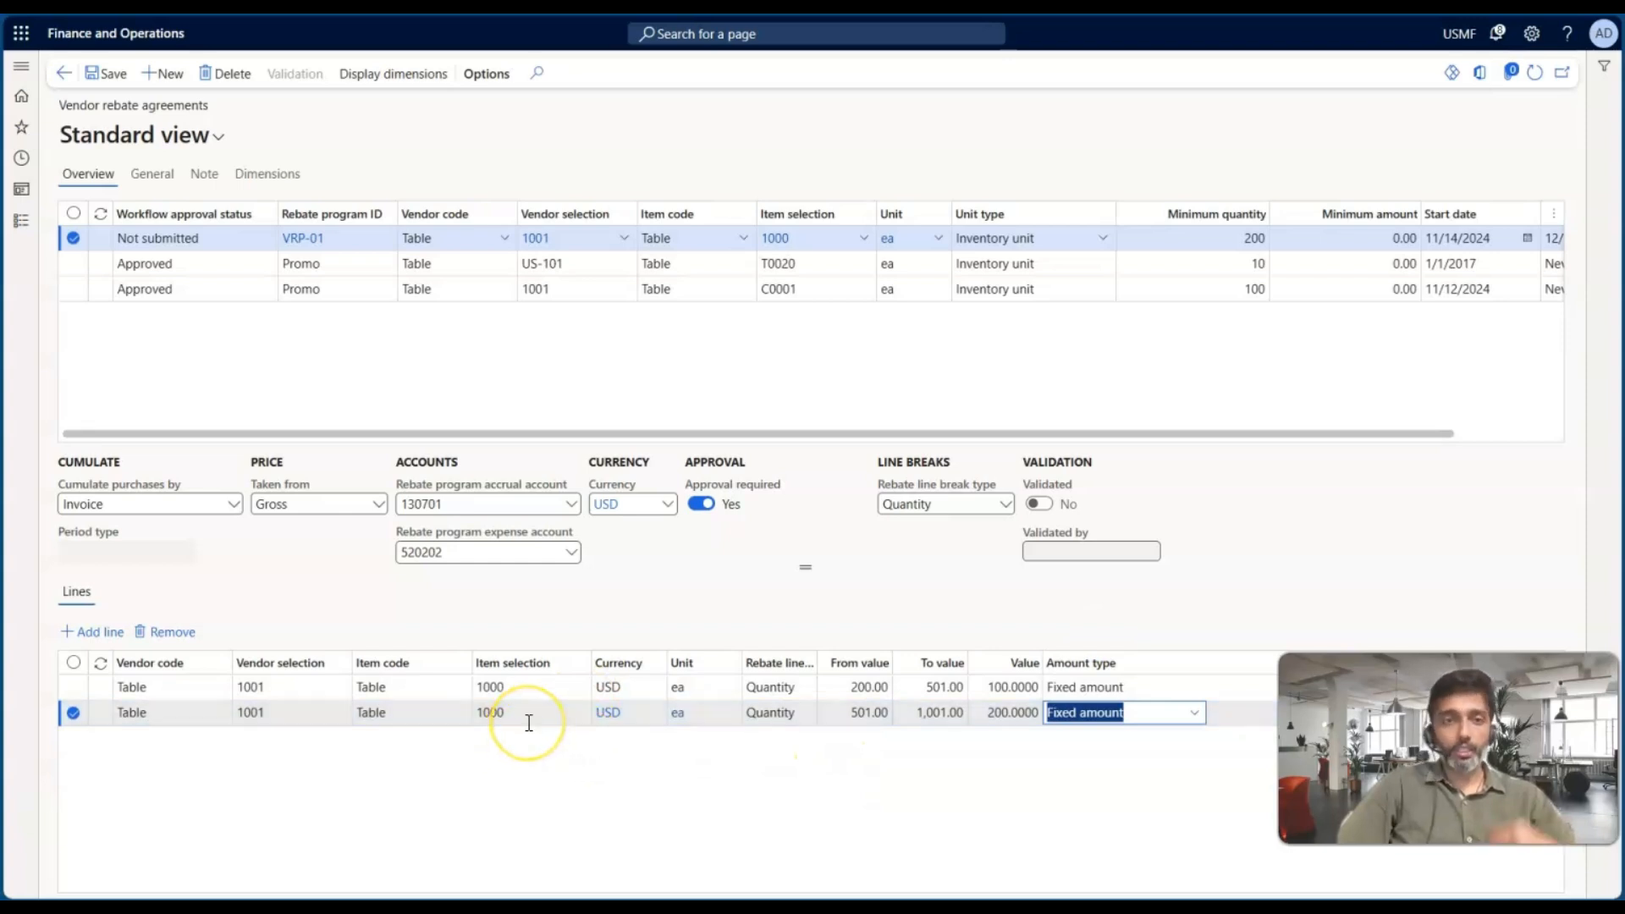
Browse the agreement's Dimensions, Overview and General tabs
{"action": "left_click", "coordinate": [261, 182]}
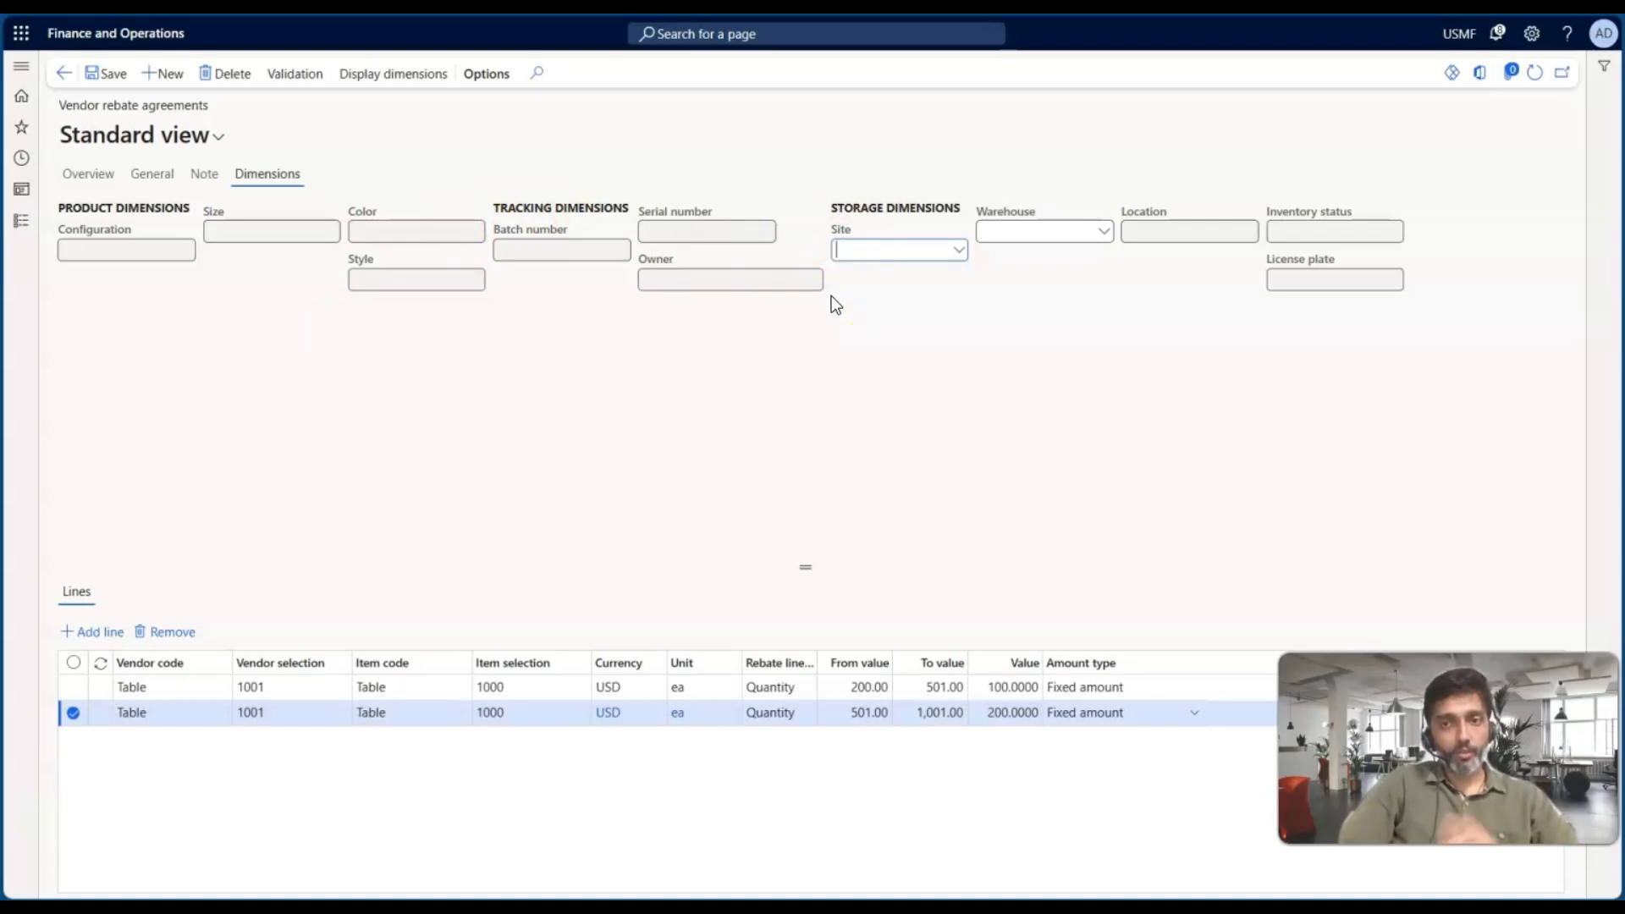
{"action": "left_click", "coordinate": [88, 173]}
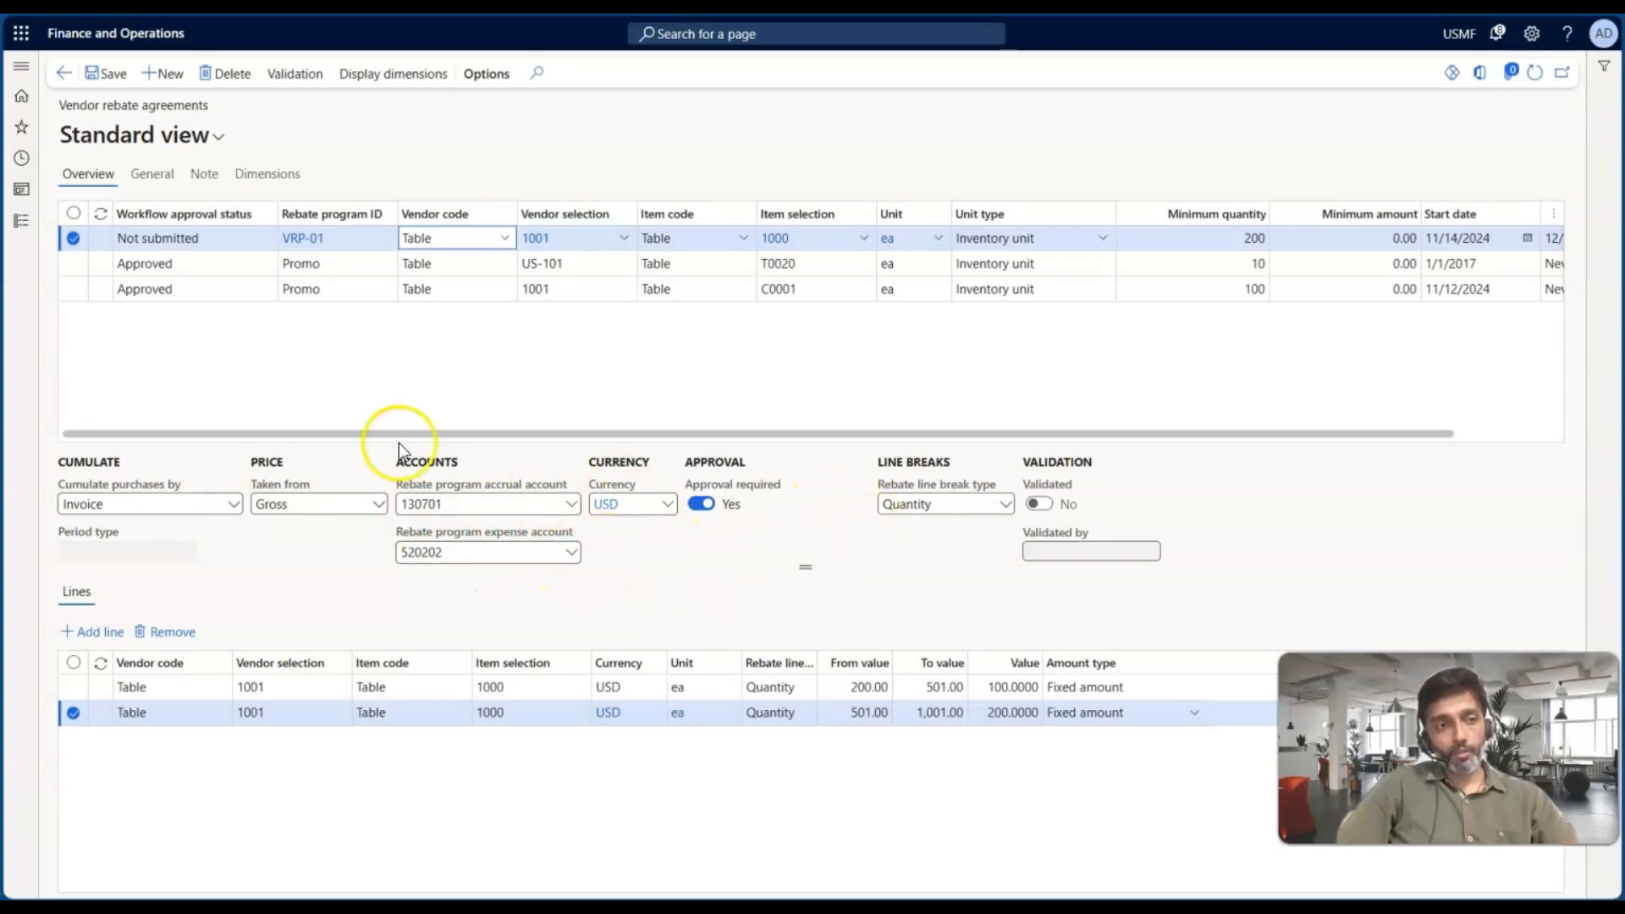
{"action": "left_click", "coordinate": [168, 178]}
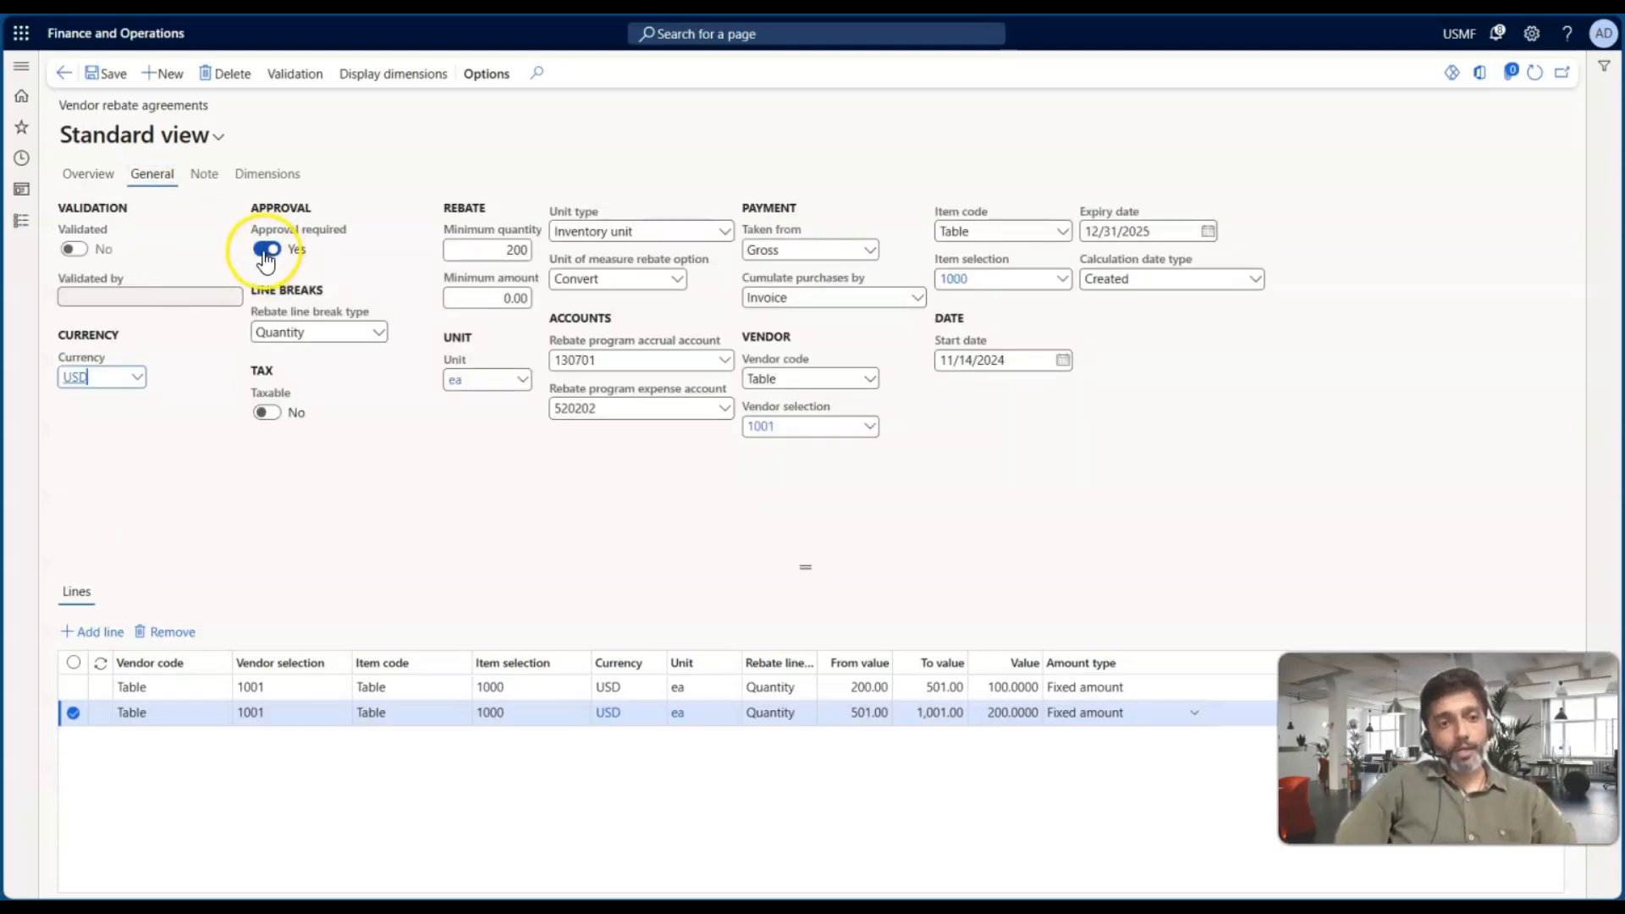
{"action": "left_click", "coordinate": [86, 176]}
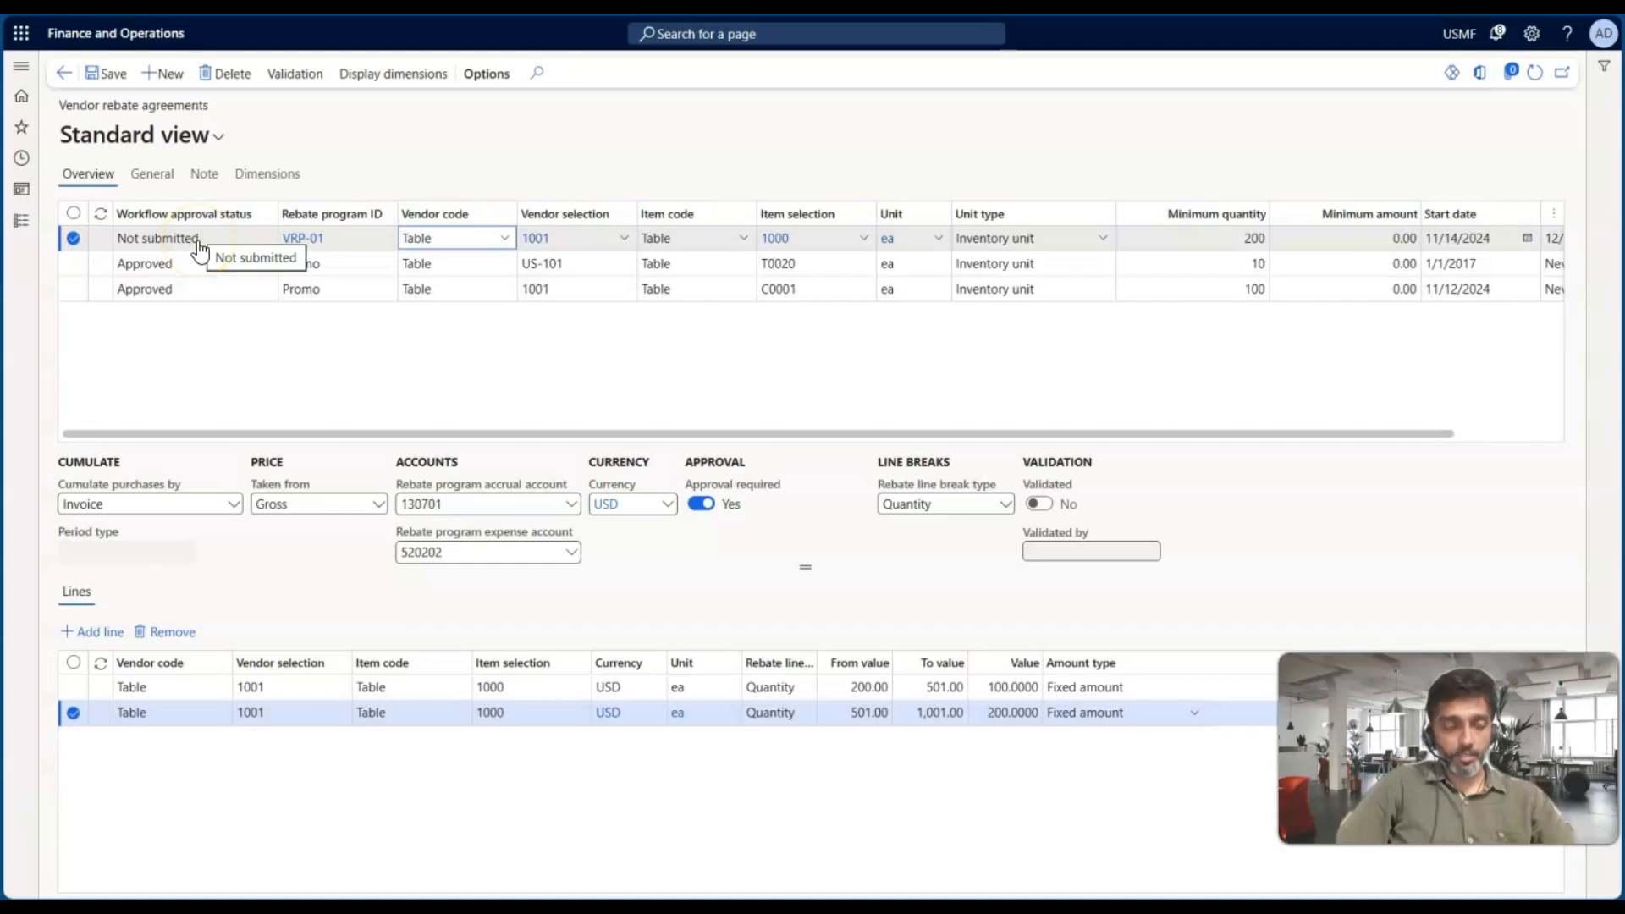
{"action": "left_click", "coordinate": [153, 175]}
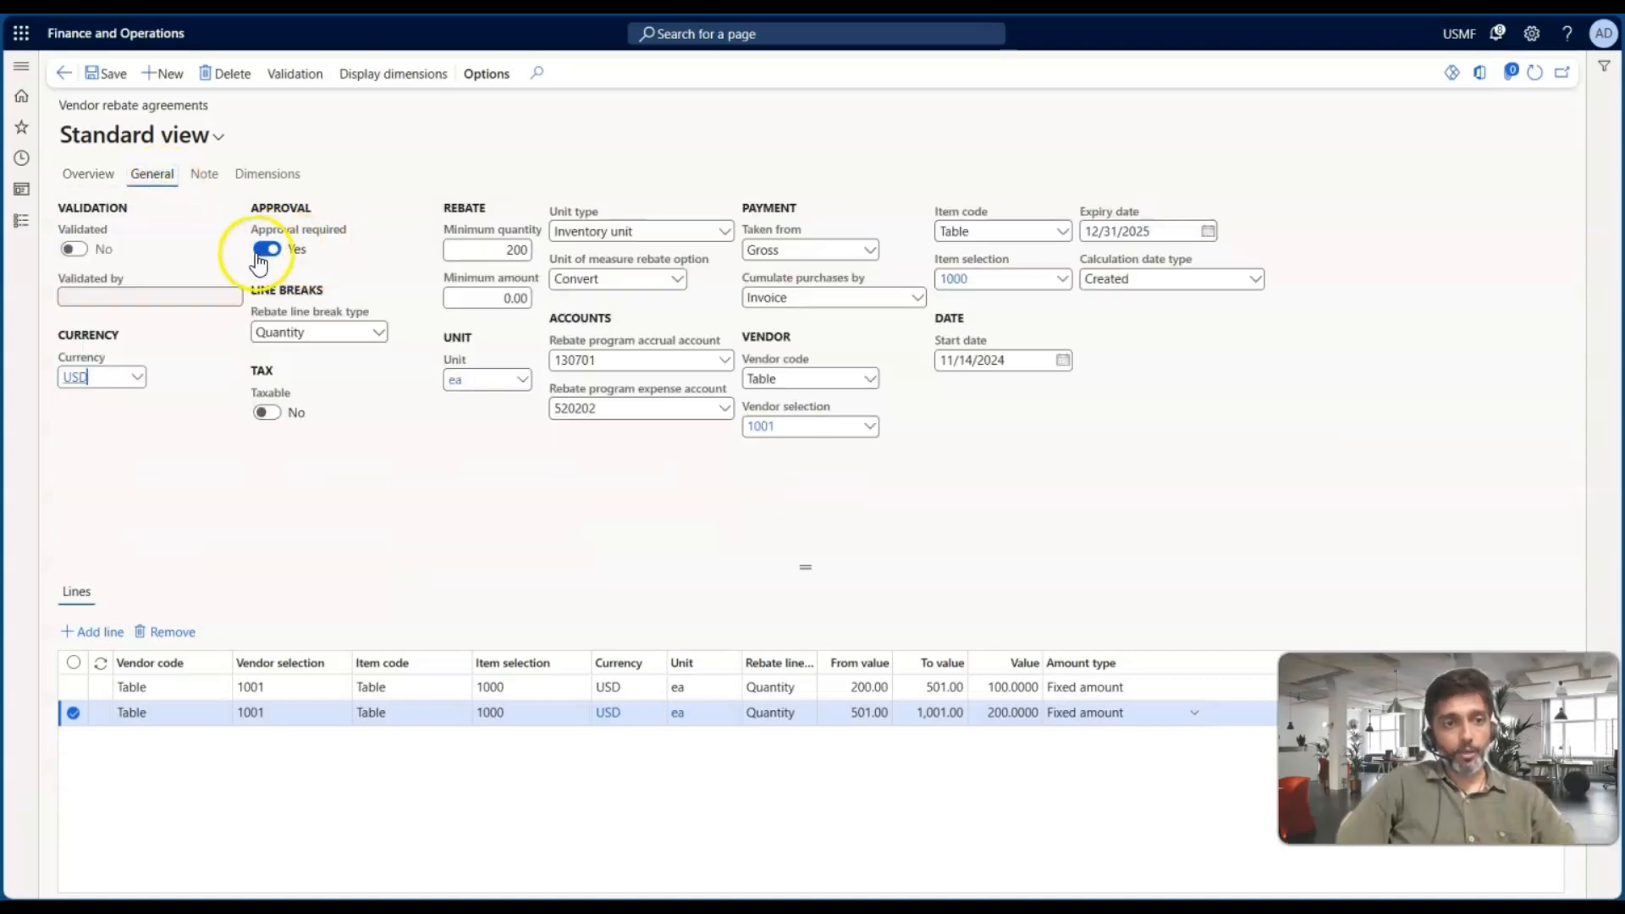
Try turning off the agreement's Approval required option and check the workflow approval status
{"action": "left_click", "coordinate": [265, 252]}
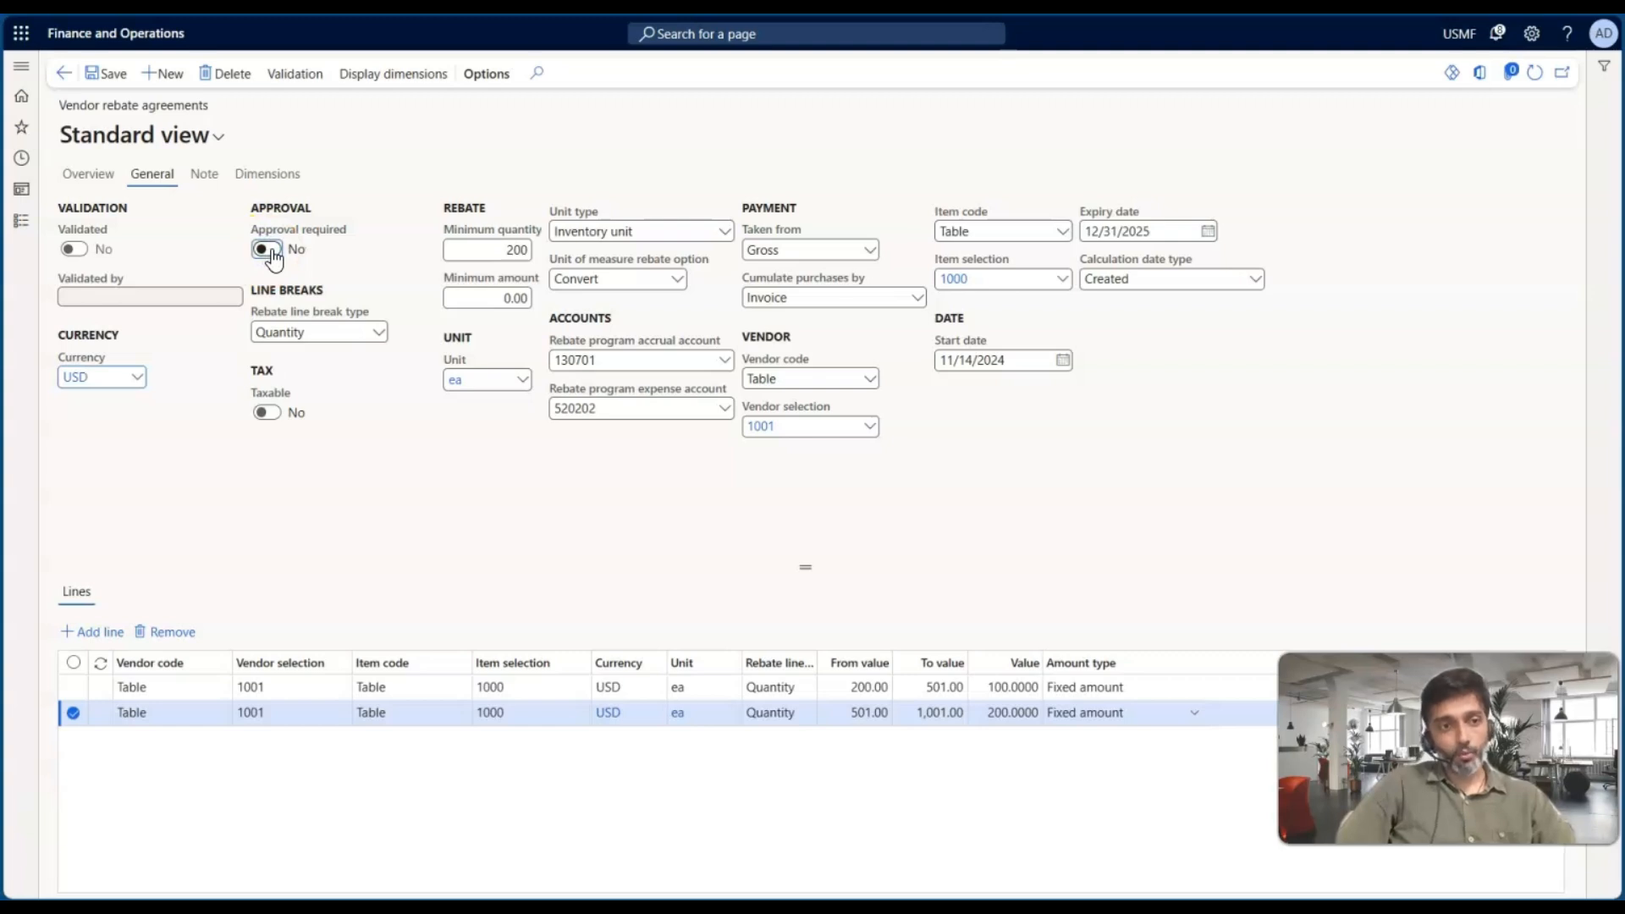
{"action": "left_click", "coordinate": [88, 174]}
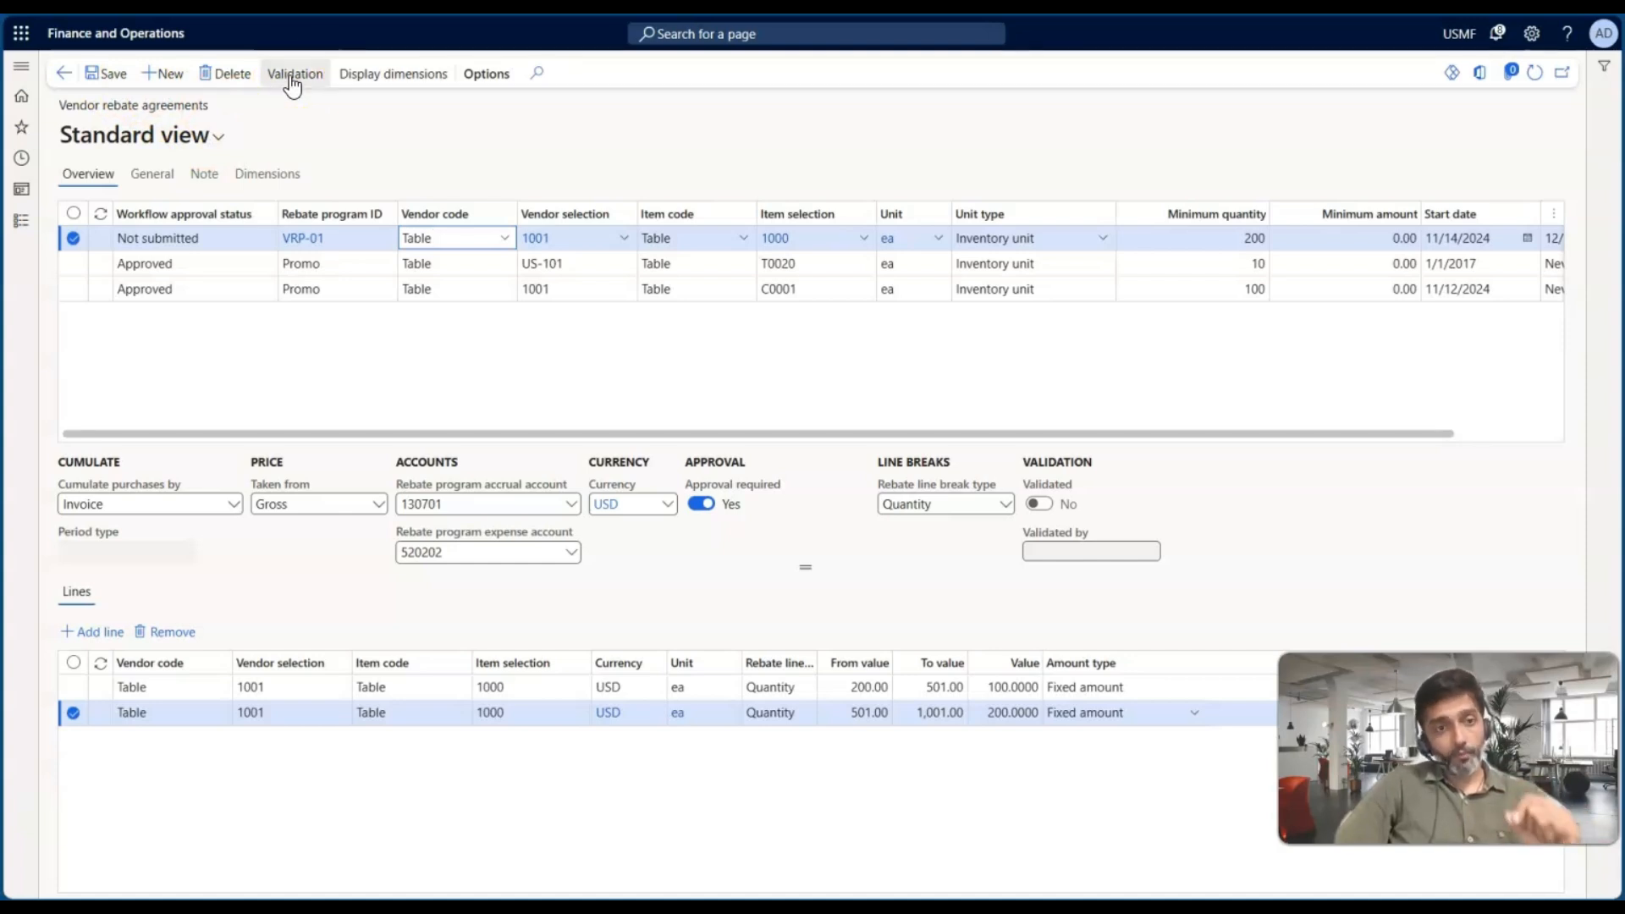
{"action": "left_click", "coordinate": [174, 247]}
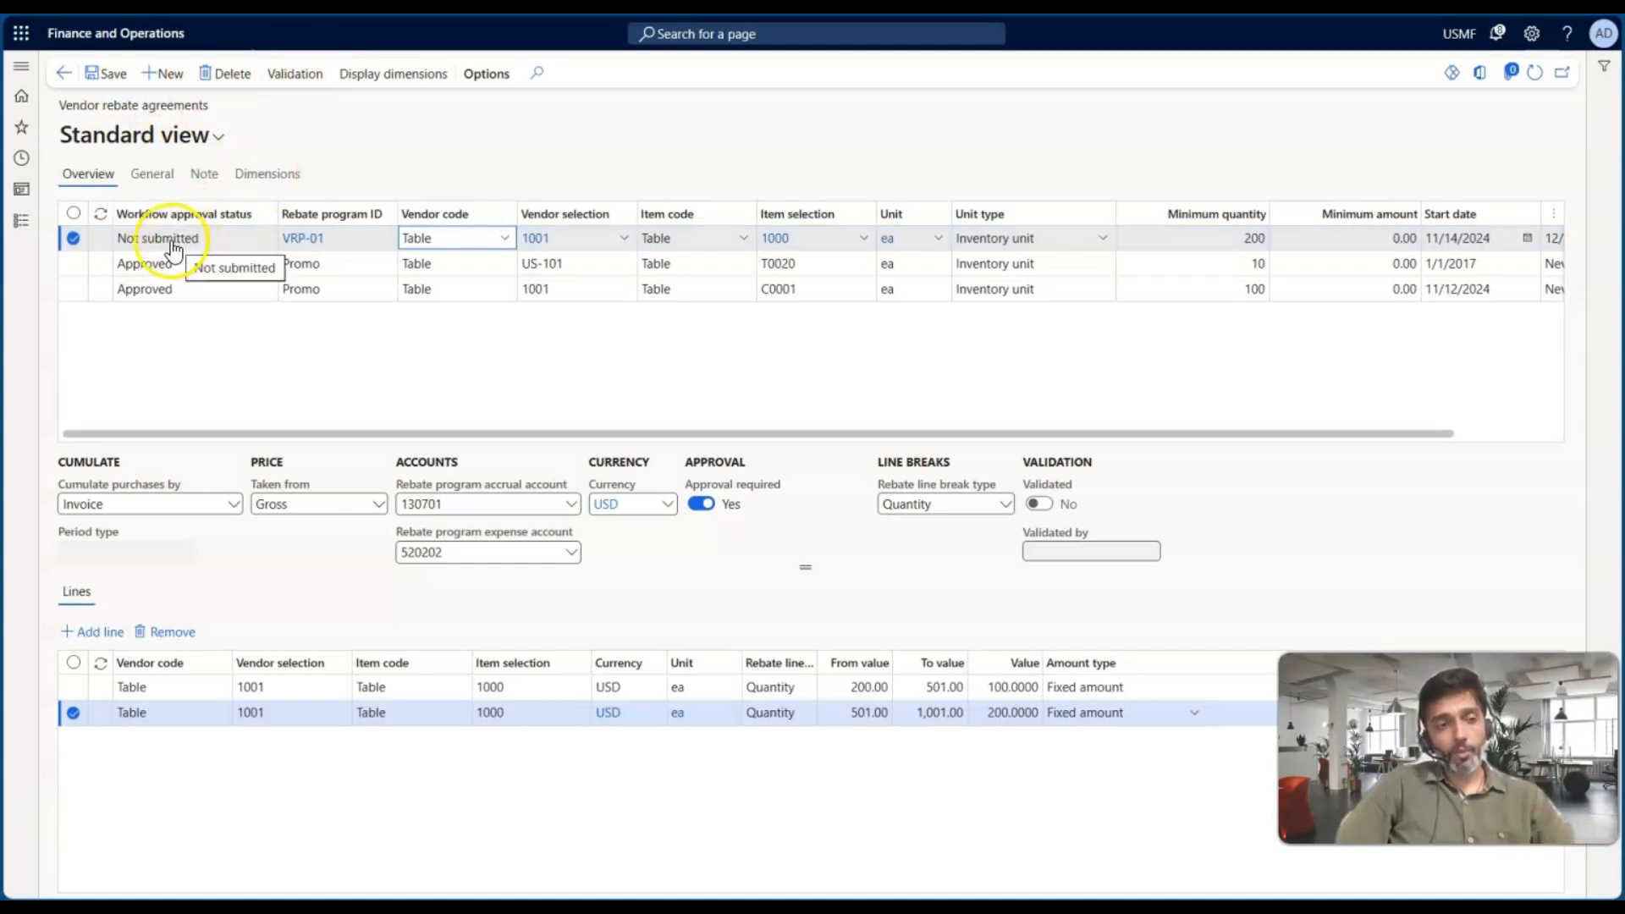
{"action": "left_click", "coordinate": [174, 249]}
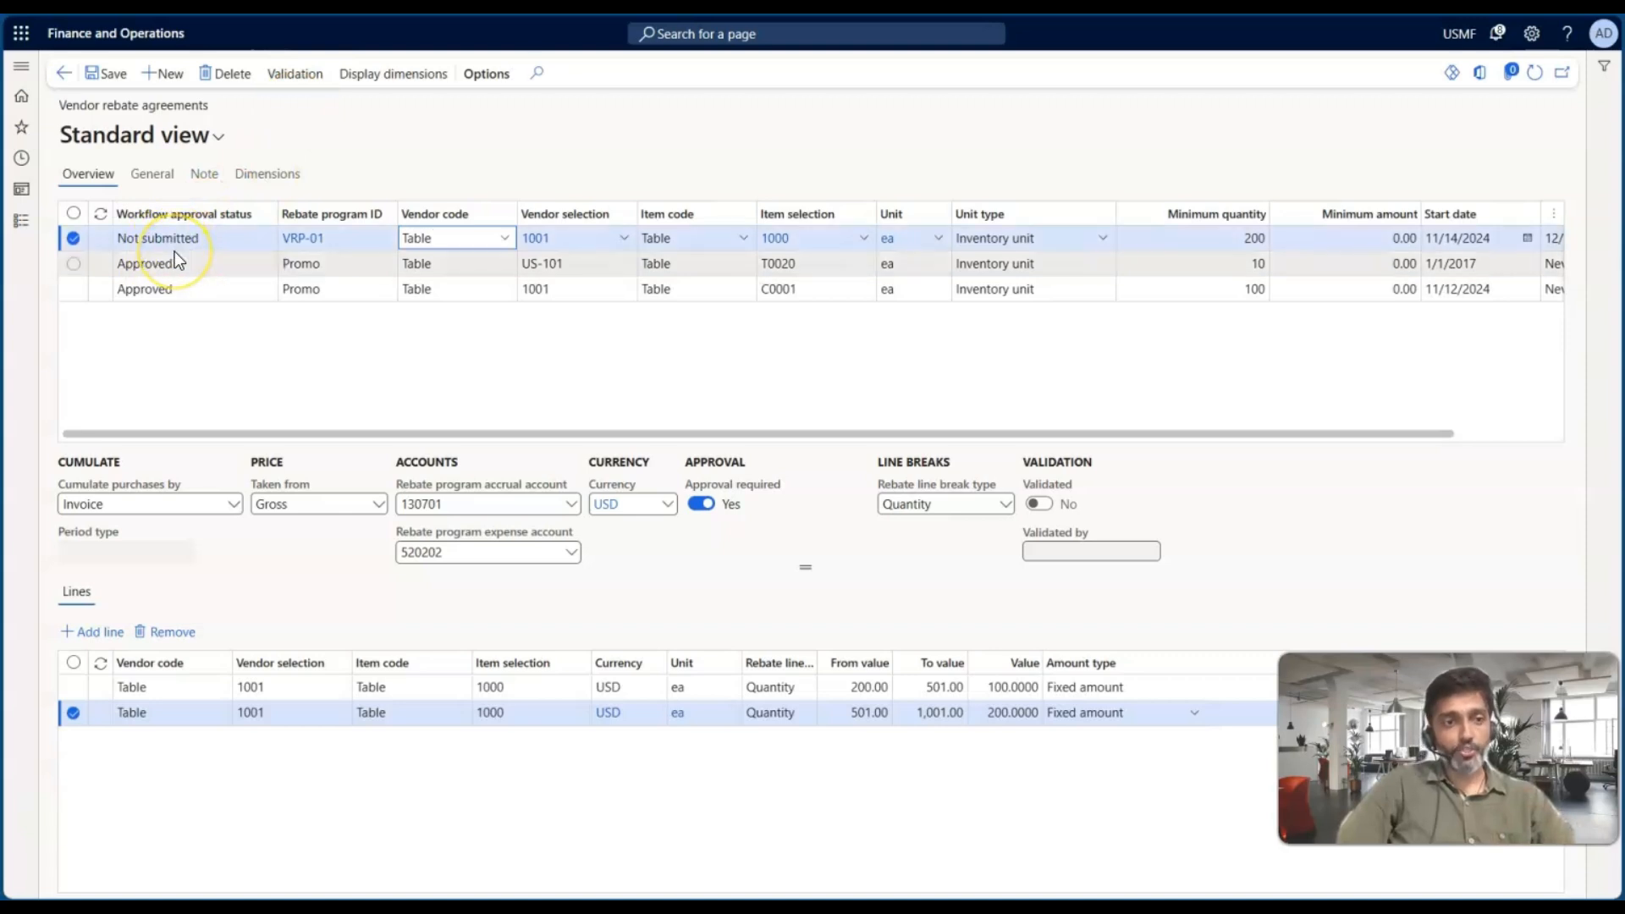
Try switching on the agreement's Validated option
{"action": "left_click", "coordinate": [151, 174]}
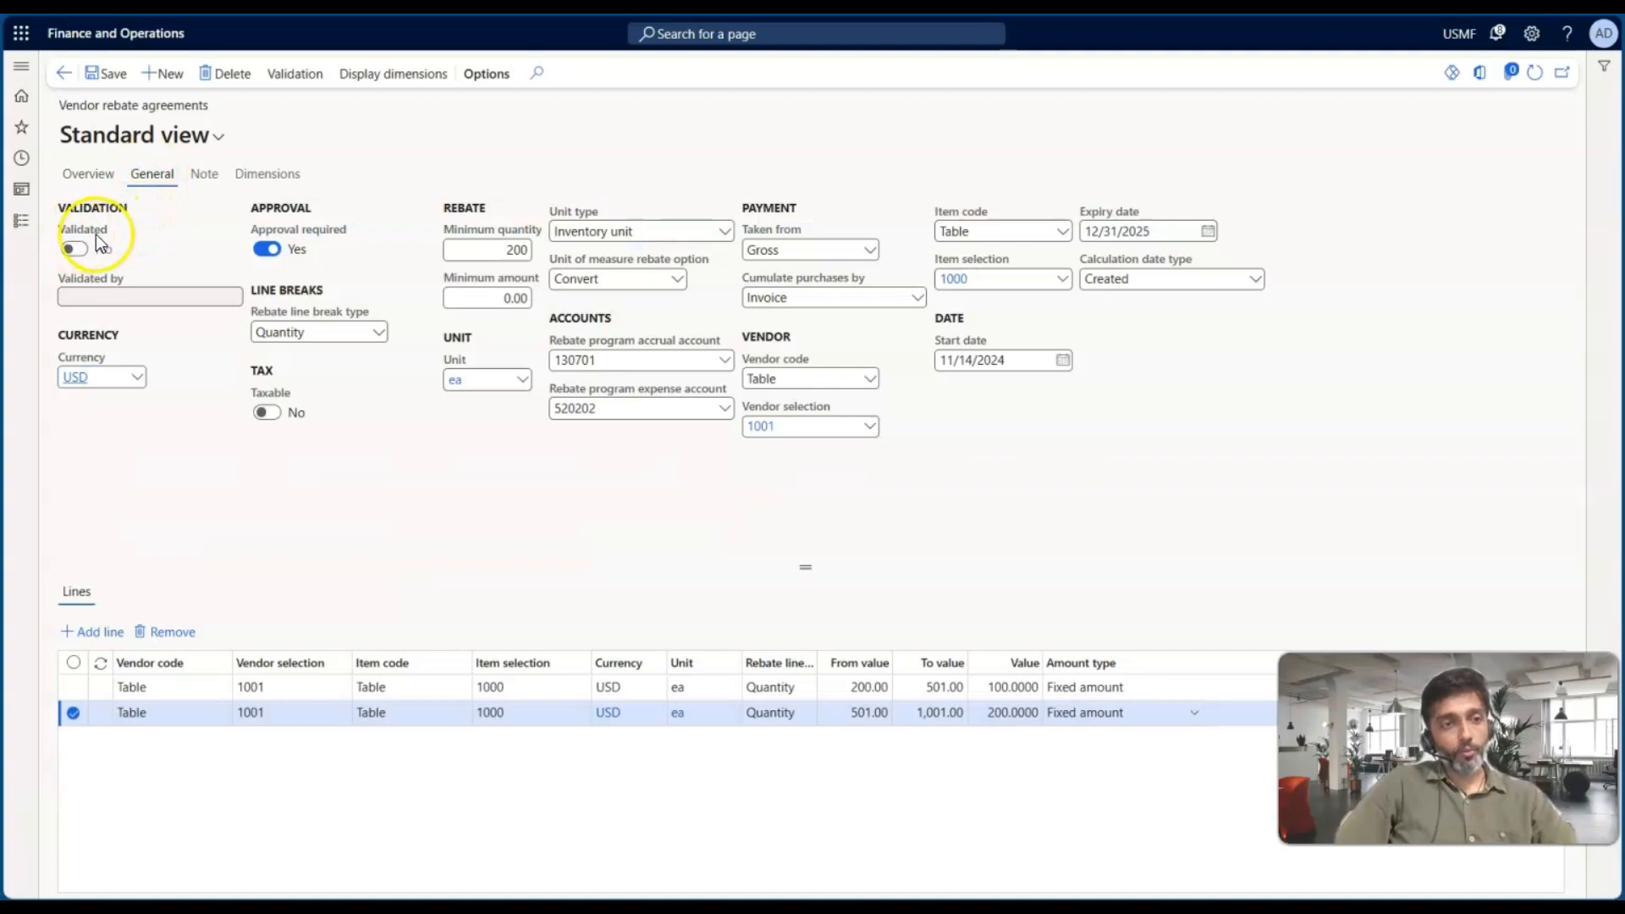
{"action": "left_click", "coordinate": [78, 249]}
{"action": "left_click", "coordinate": [81, 255]}
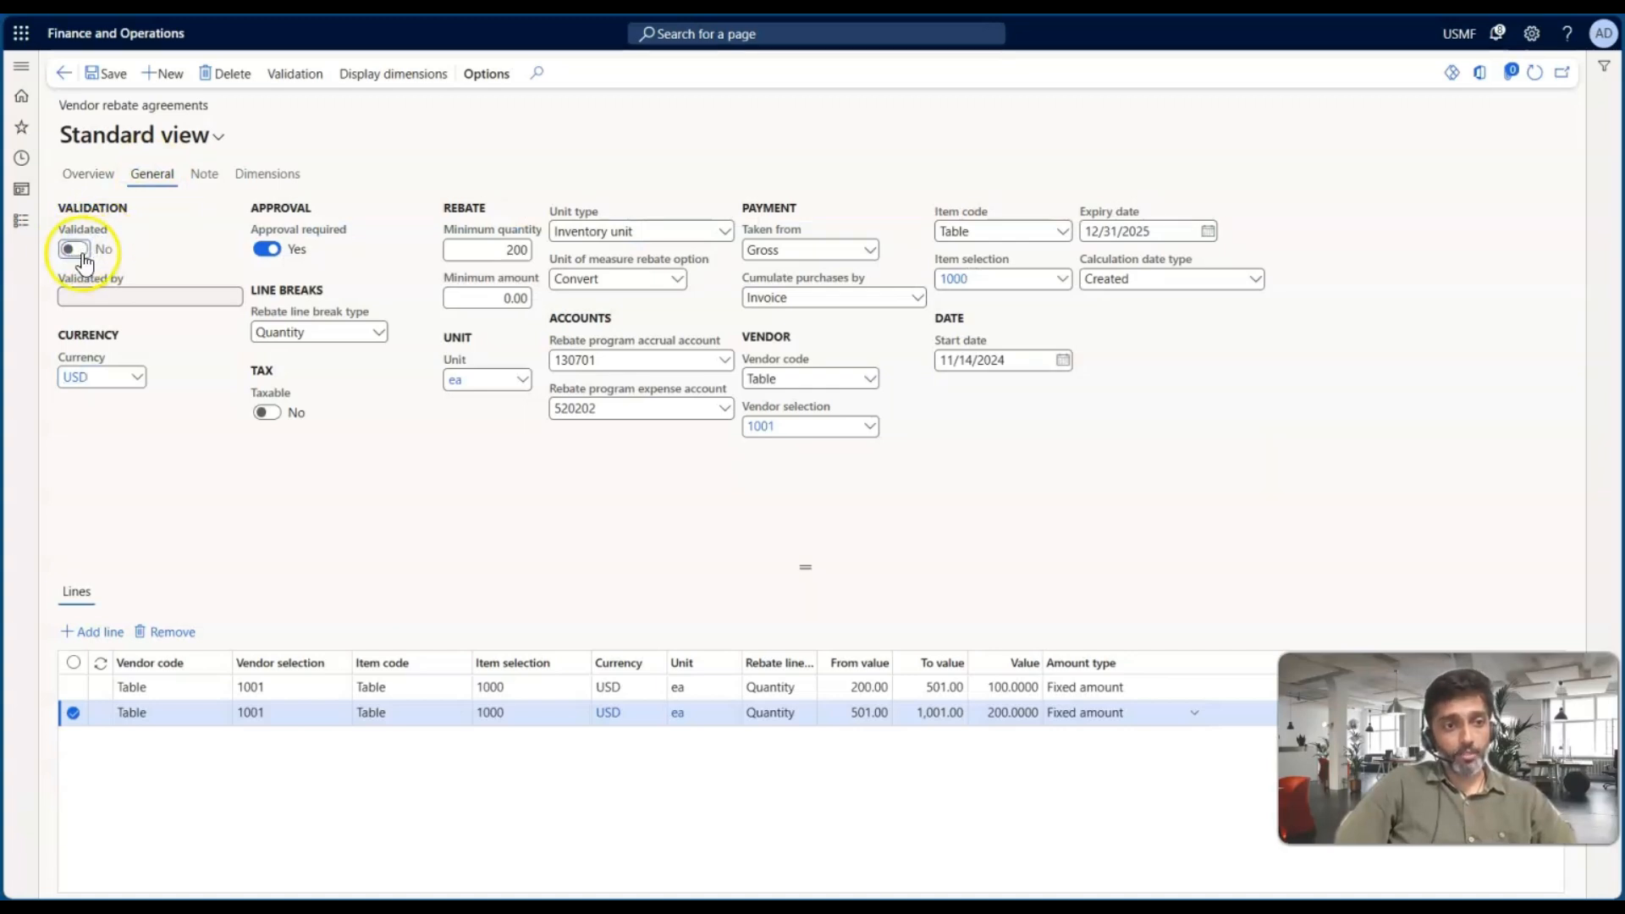
{"action": "left_click", "coordinate": [80, 252]}
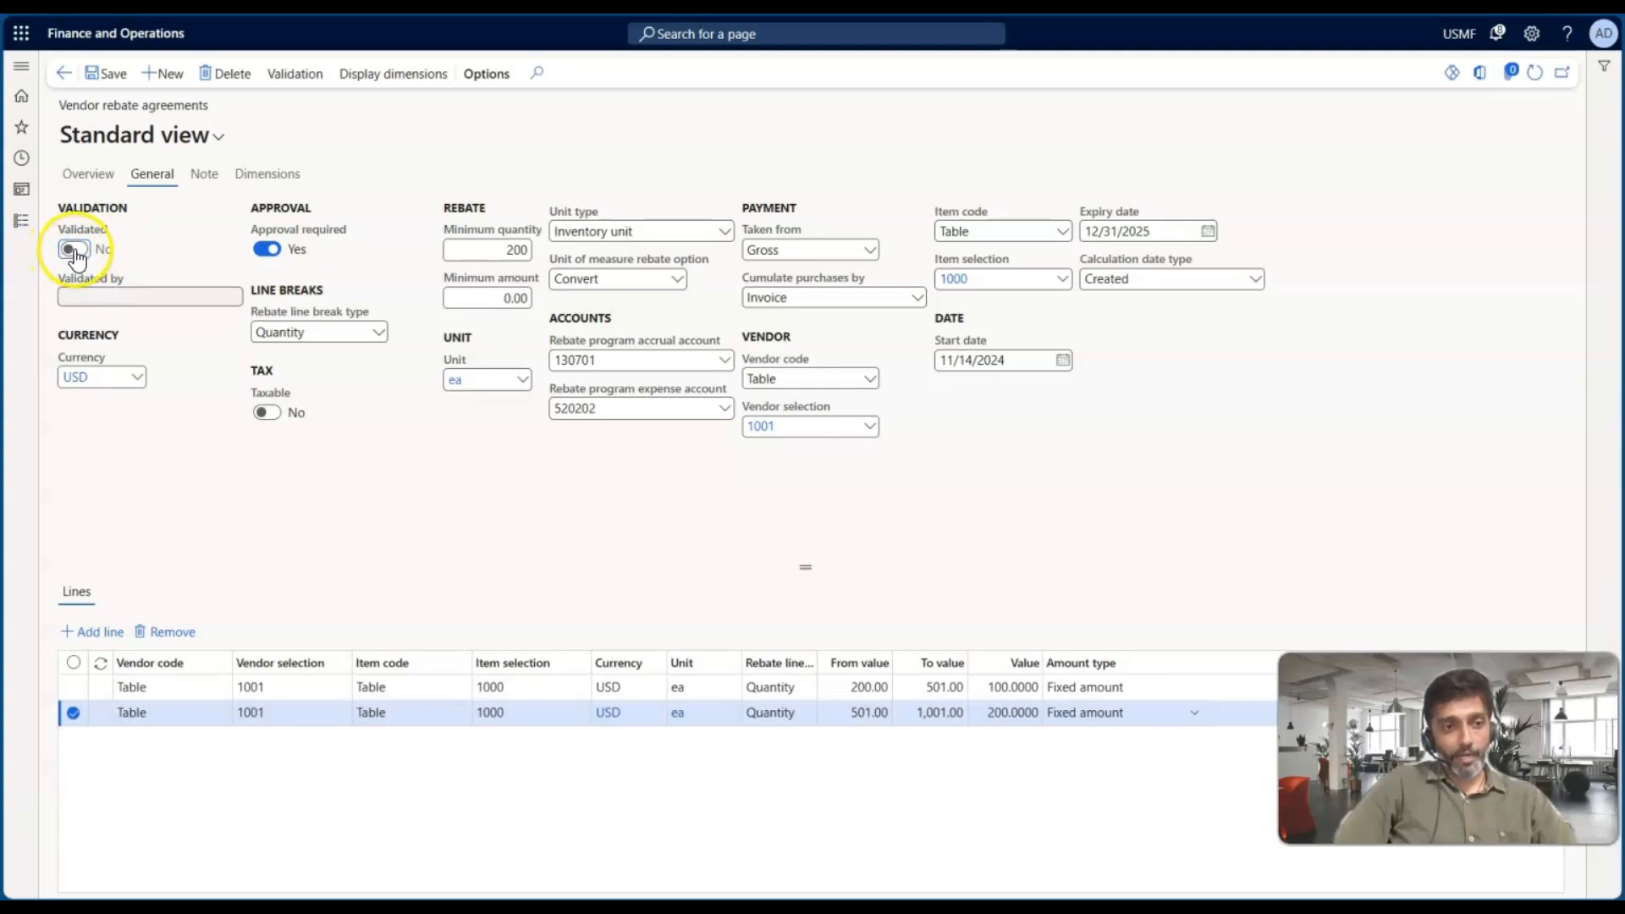
{"action": "left_click", "coordinate": [273, 250]}
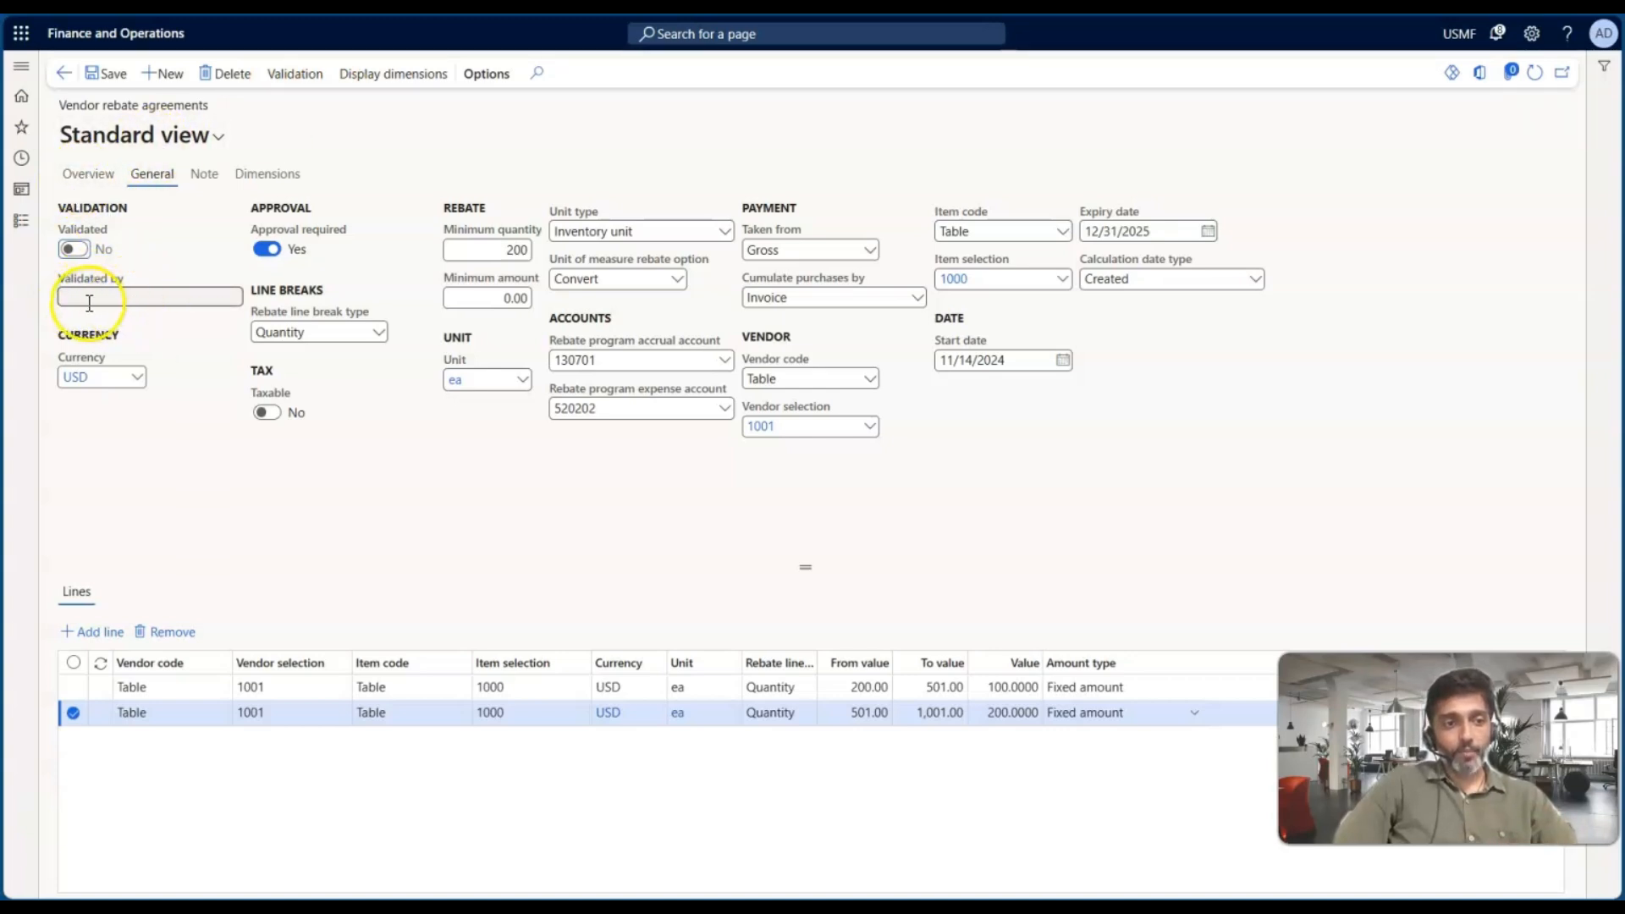
{"action": "left_click", "coordinate": [74, 250]}
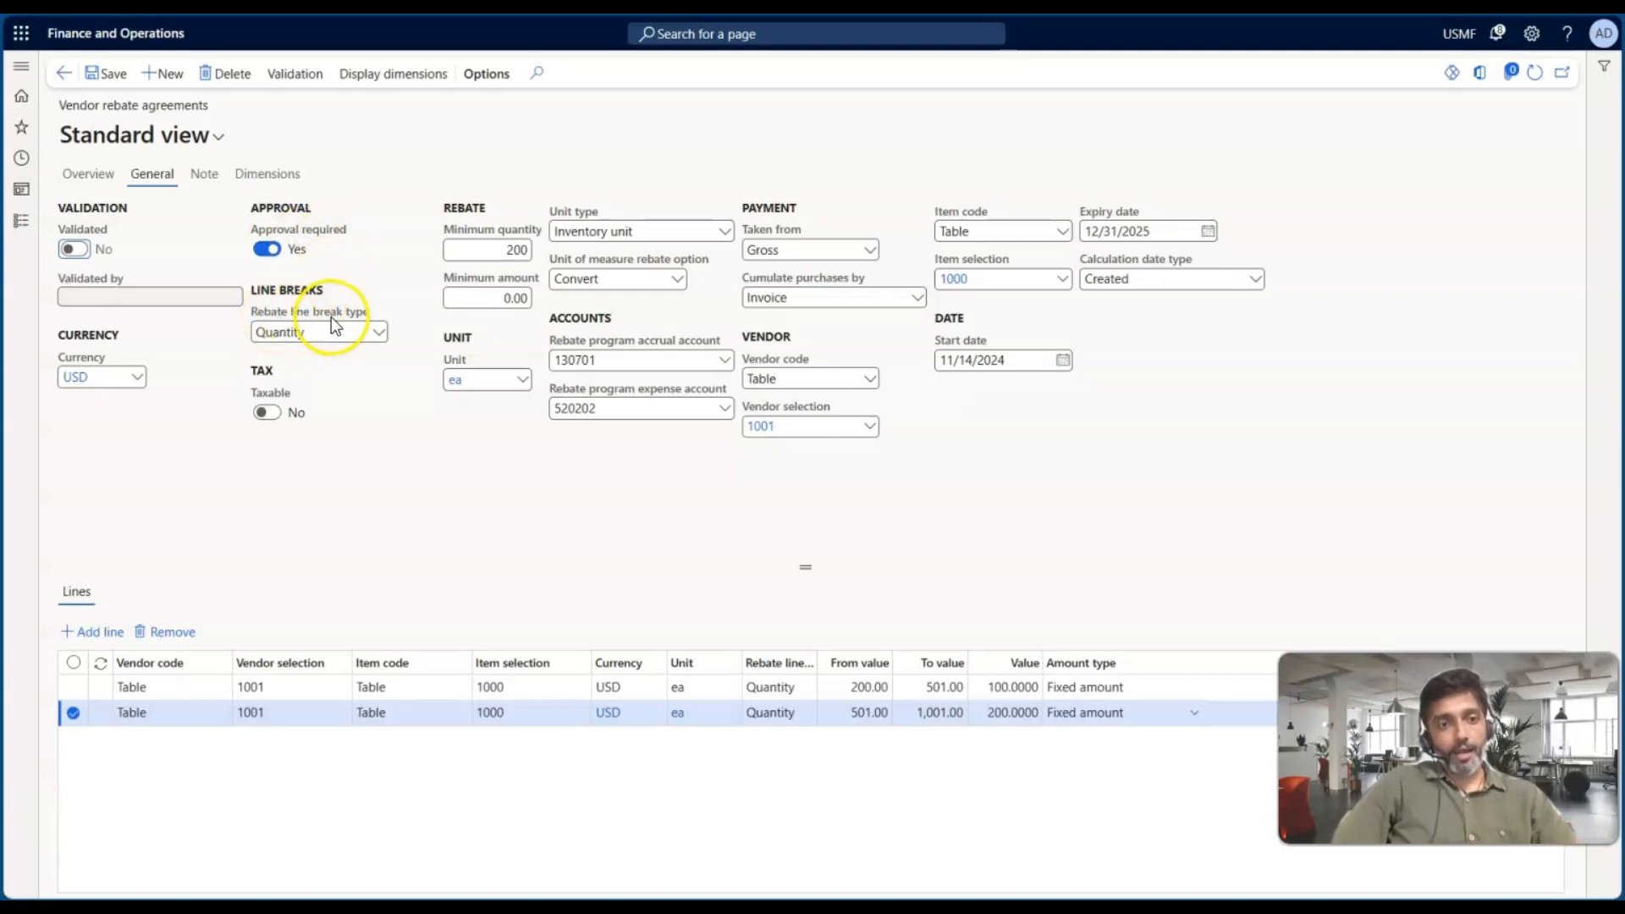
Widen the Rebate line break type column in the lines grid
{"action": "left_click", "coordinate": [379, 335]}
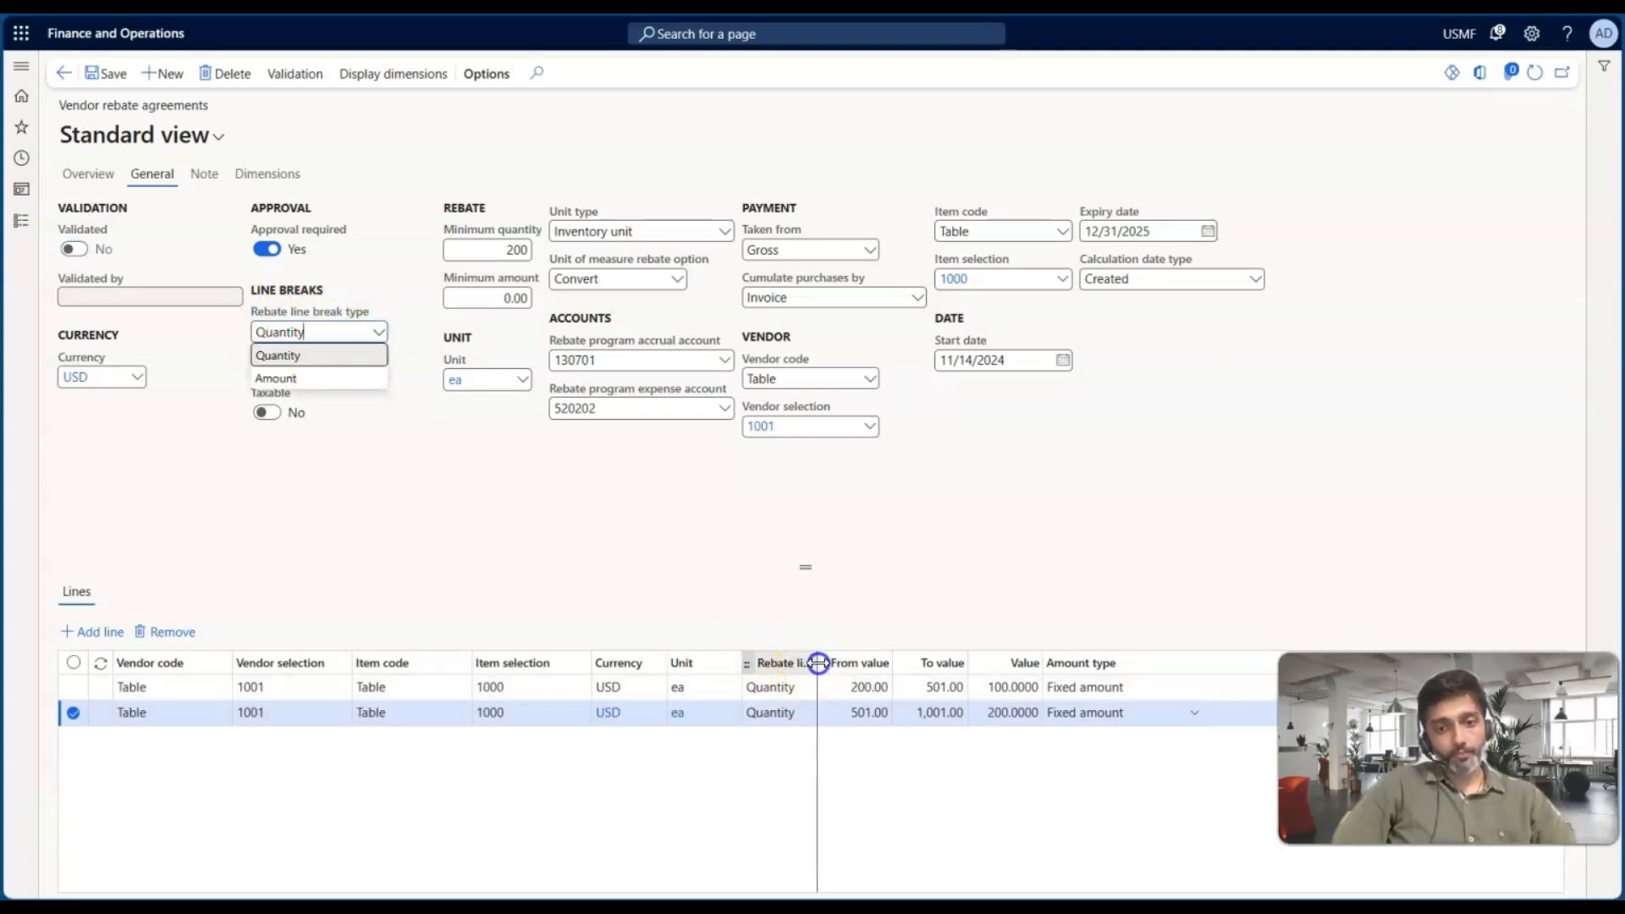
{"action": "left_click_drag", "start_coordinate": [815, 663], "coordinate": [906, 663]}
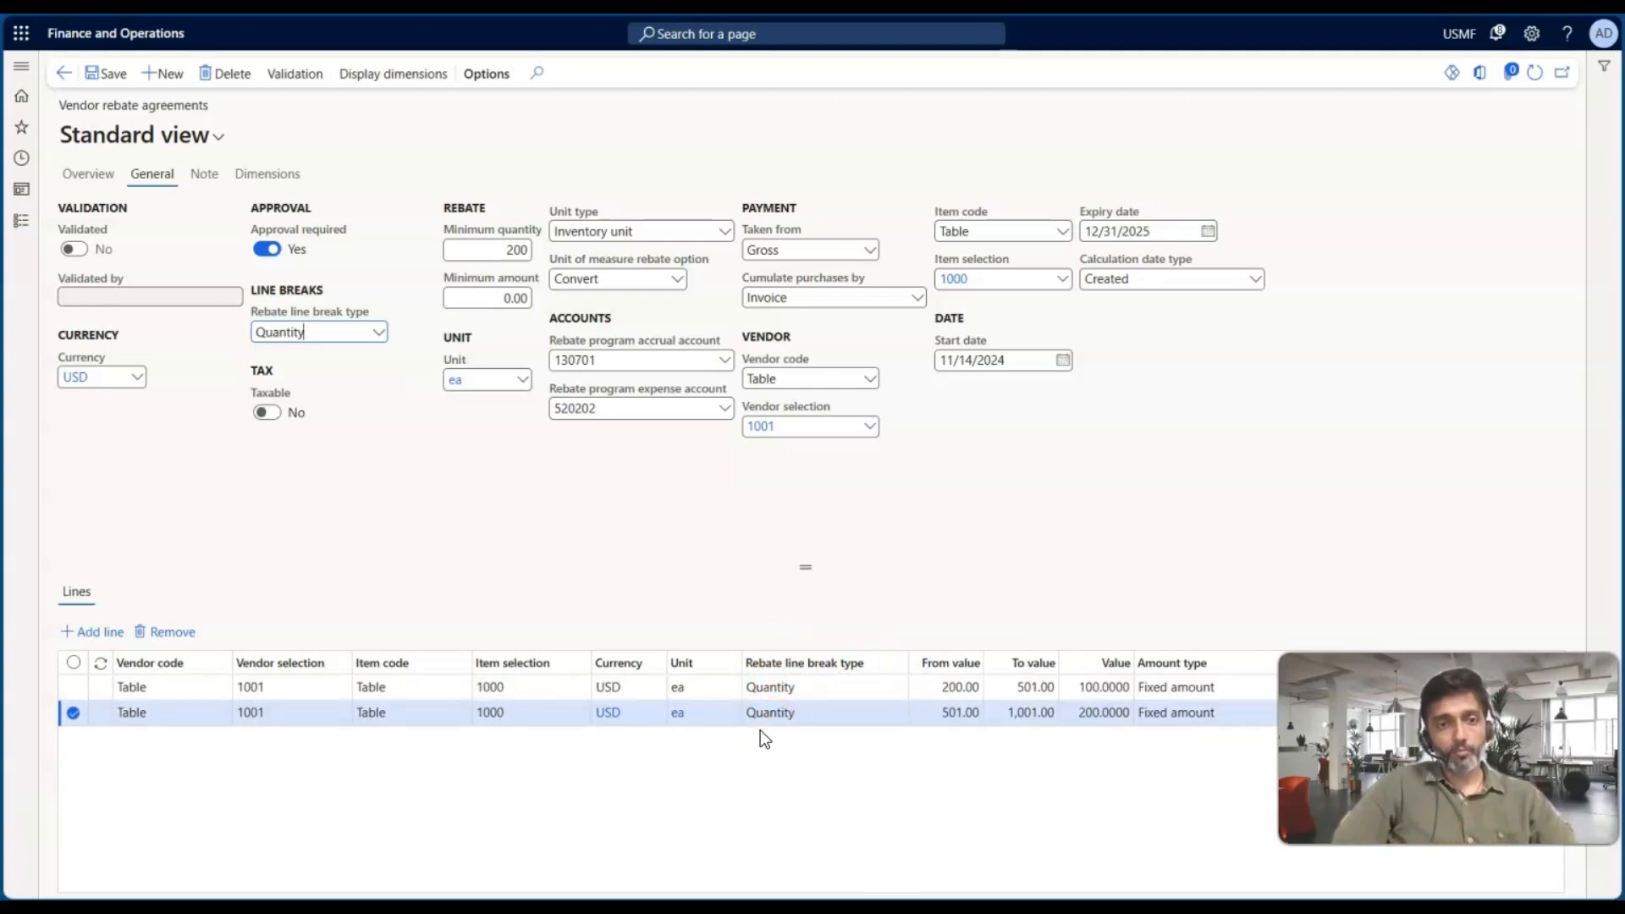
{"action": "left_click", "coordinate": [748, 552]}
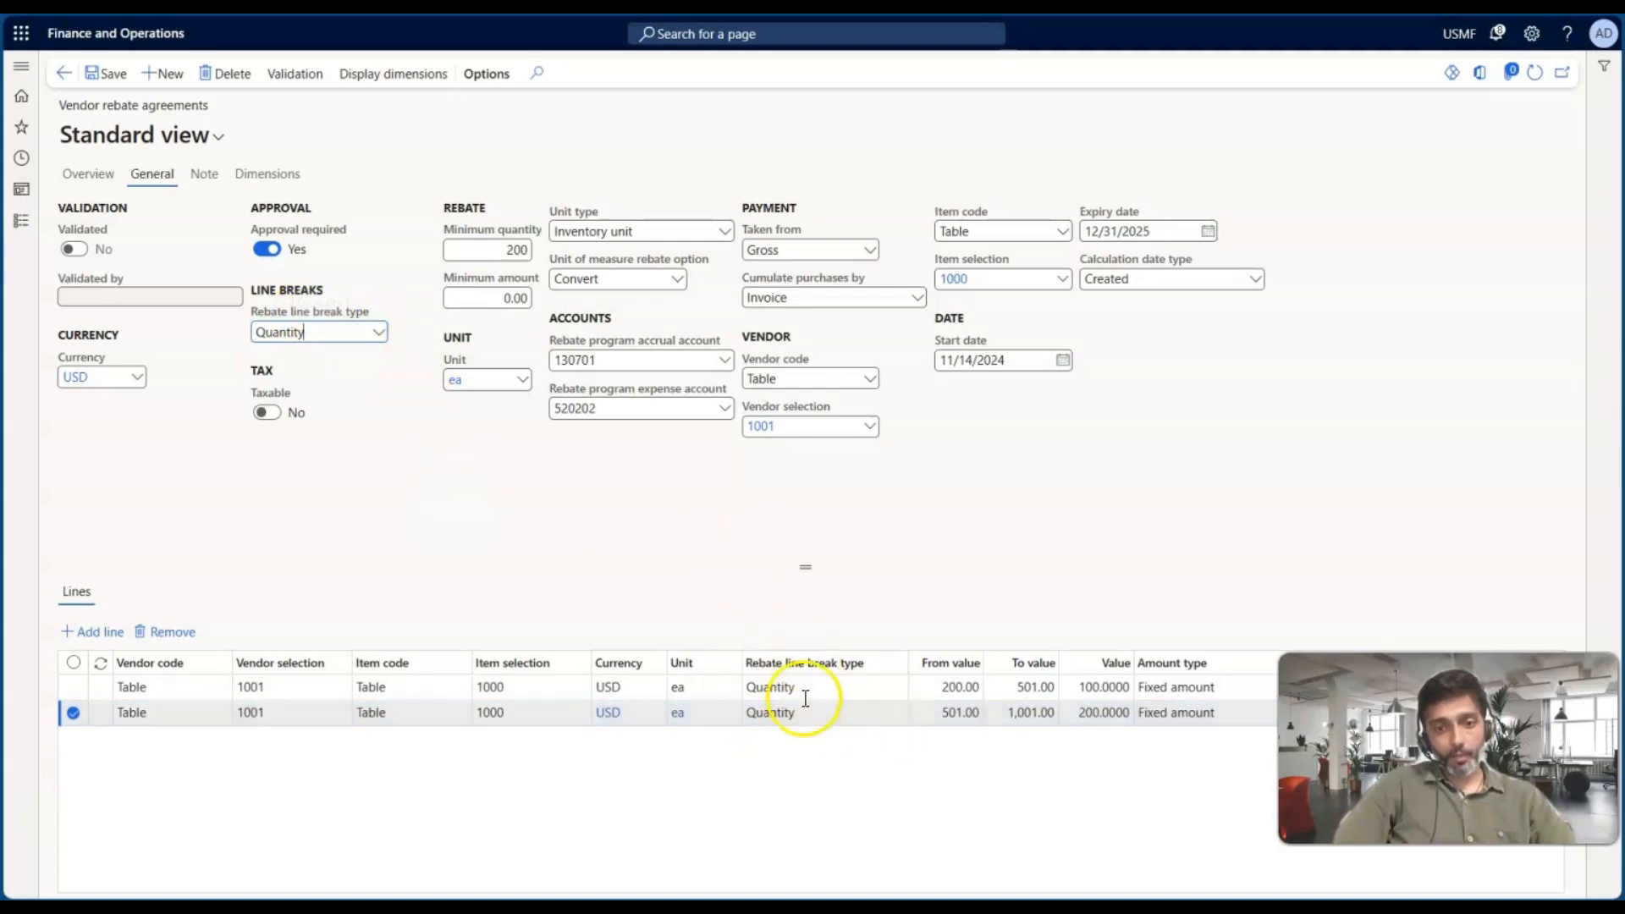
Review the rebate line break type options and the agreement's Overview and General tab settings
{"action": "left_click", "coordinate": [377, 334]}
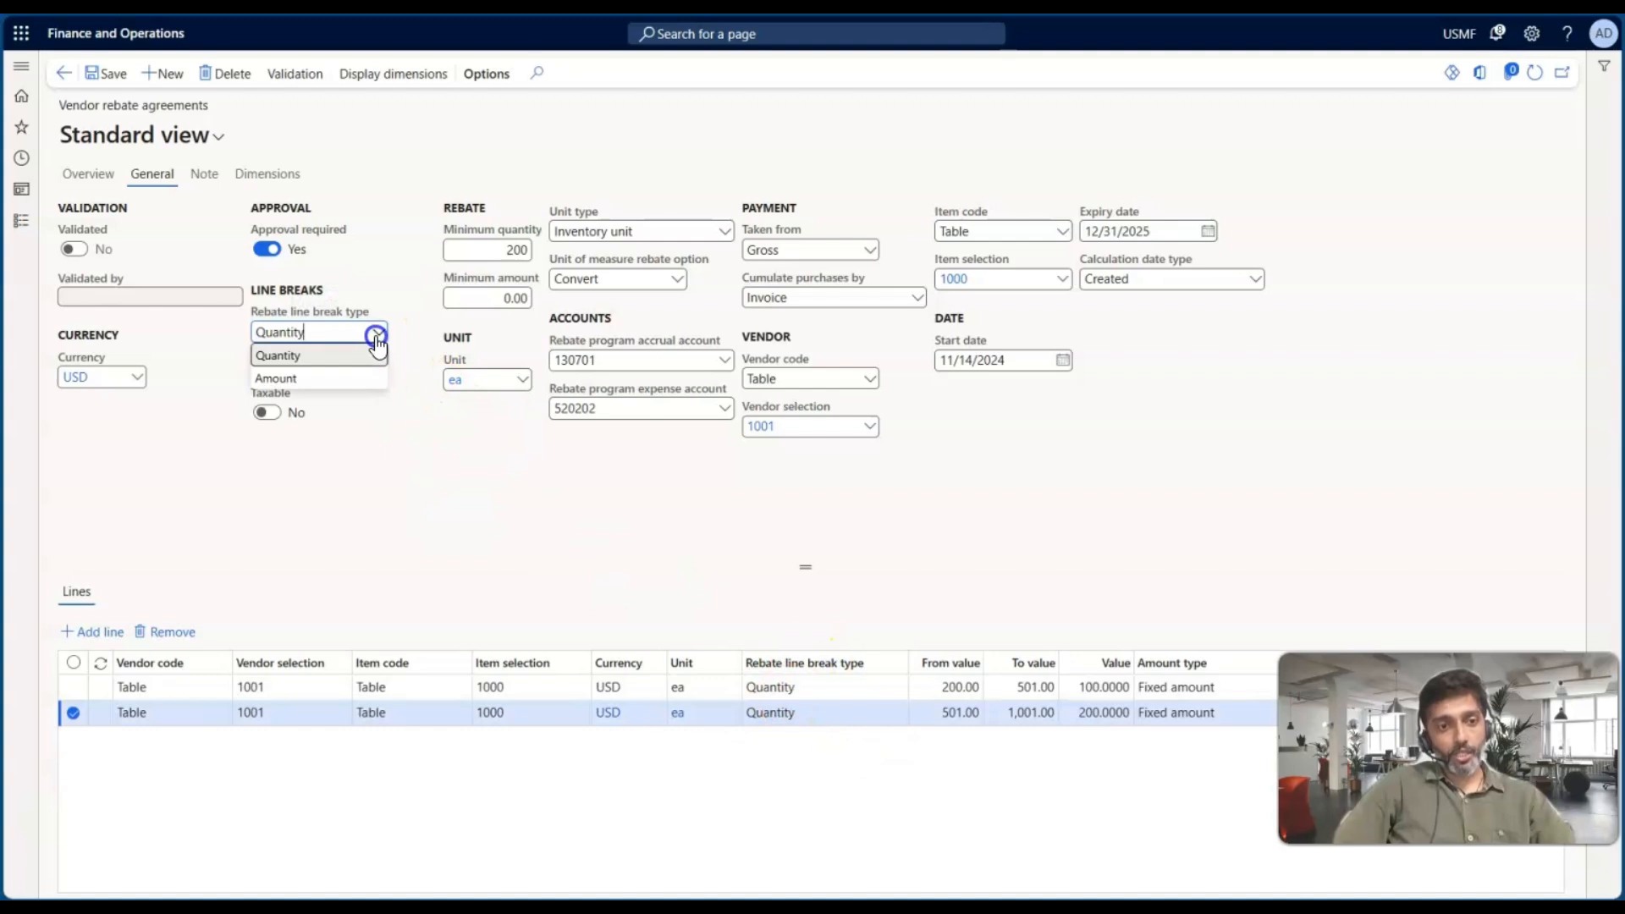
{"action": "left_click", "coordinate": [91, 178]}
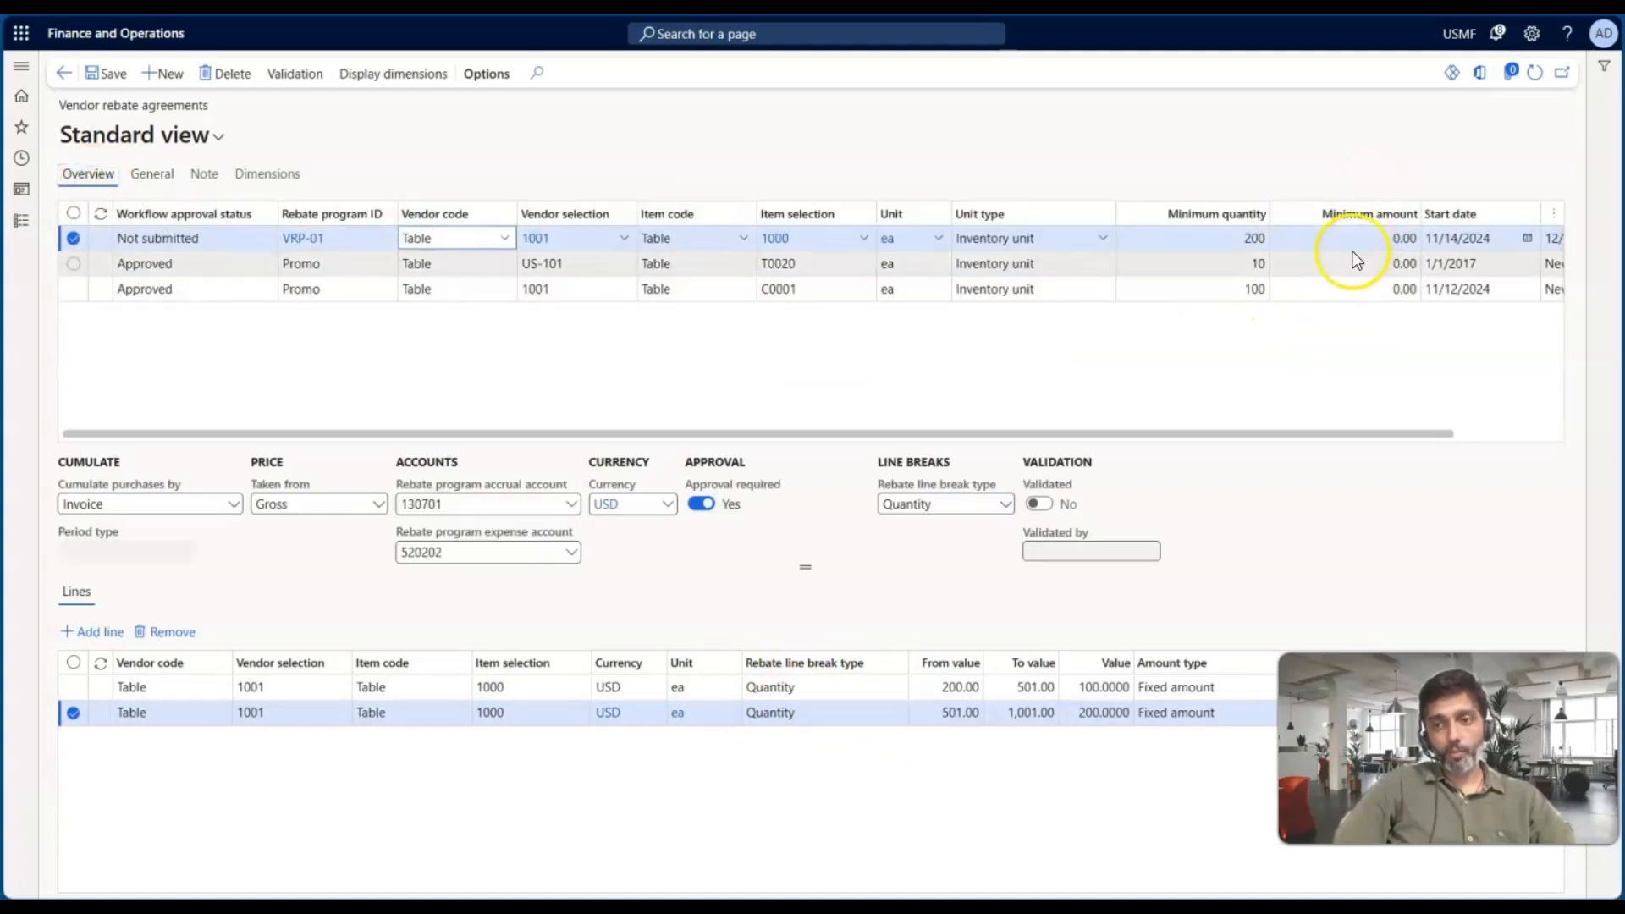
{"action": "left_click", "coordinate": [152, 180]}
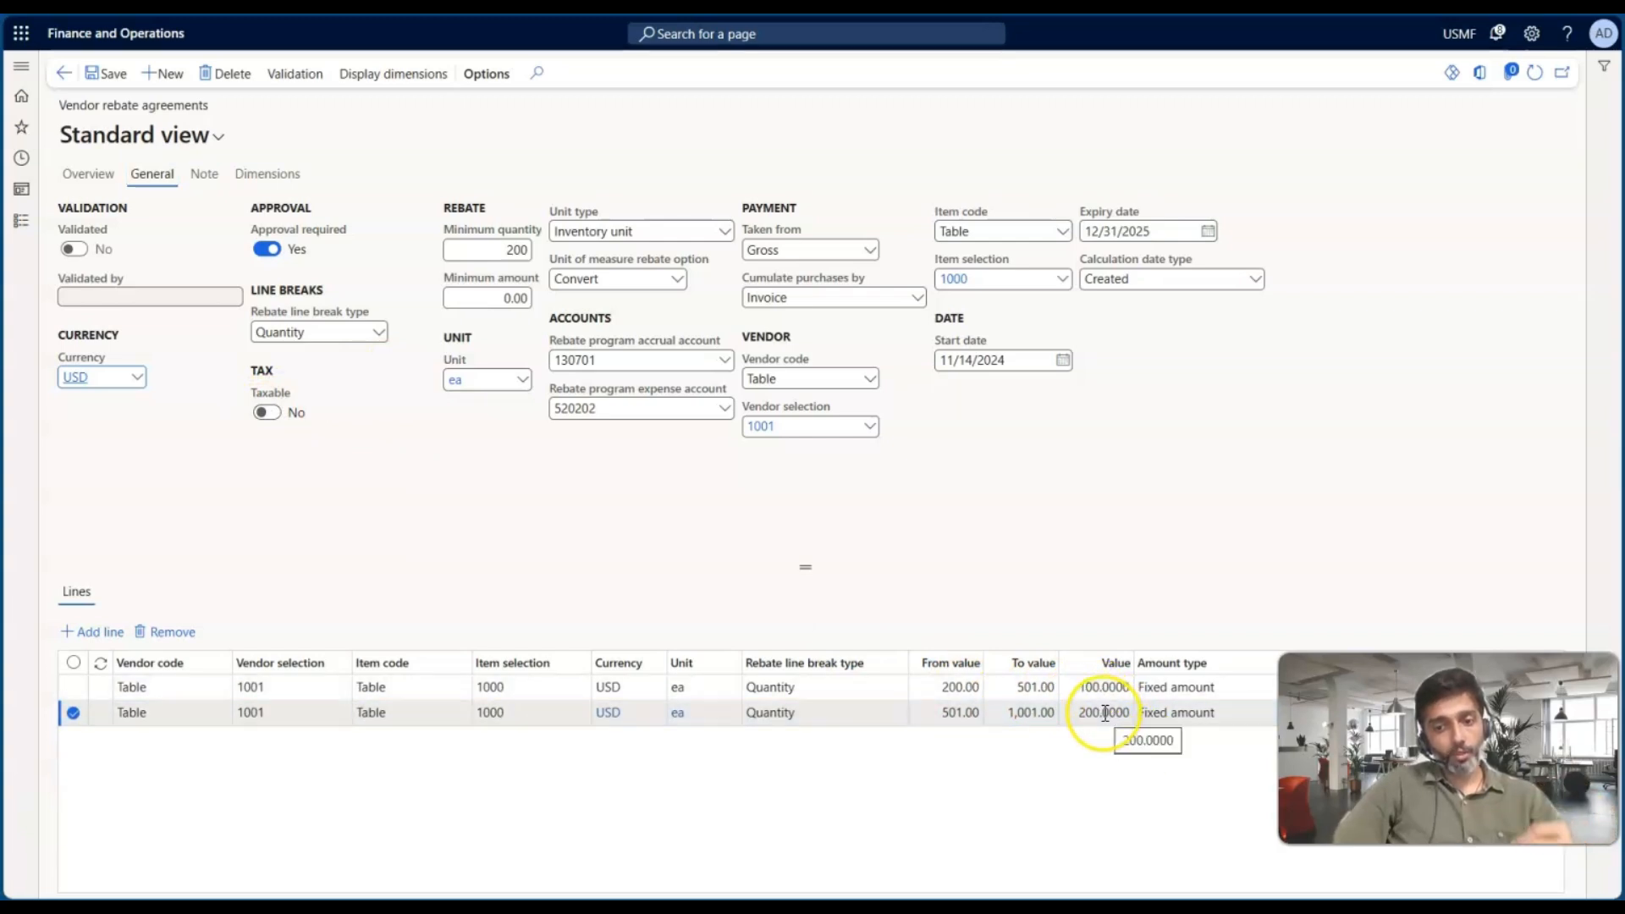
{"action": "left_click", "coordinate": [269, 415]}
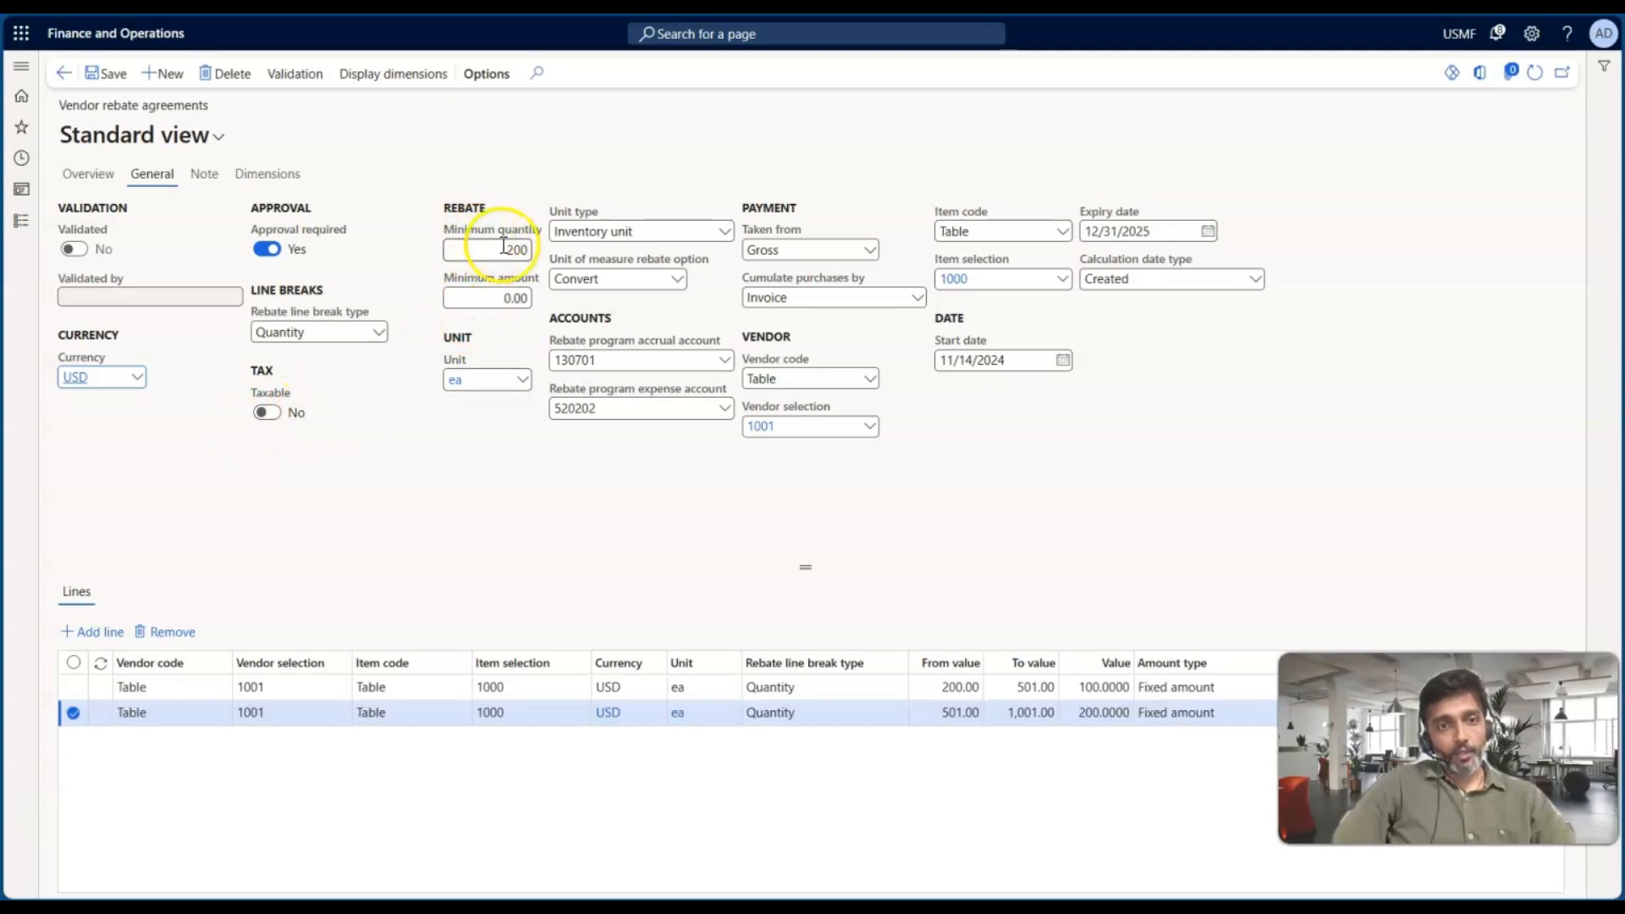
{"action": "left_click", "coordinate": [91, 178]}
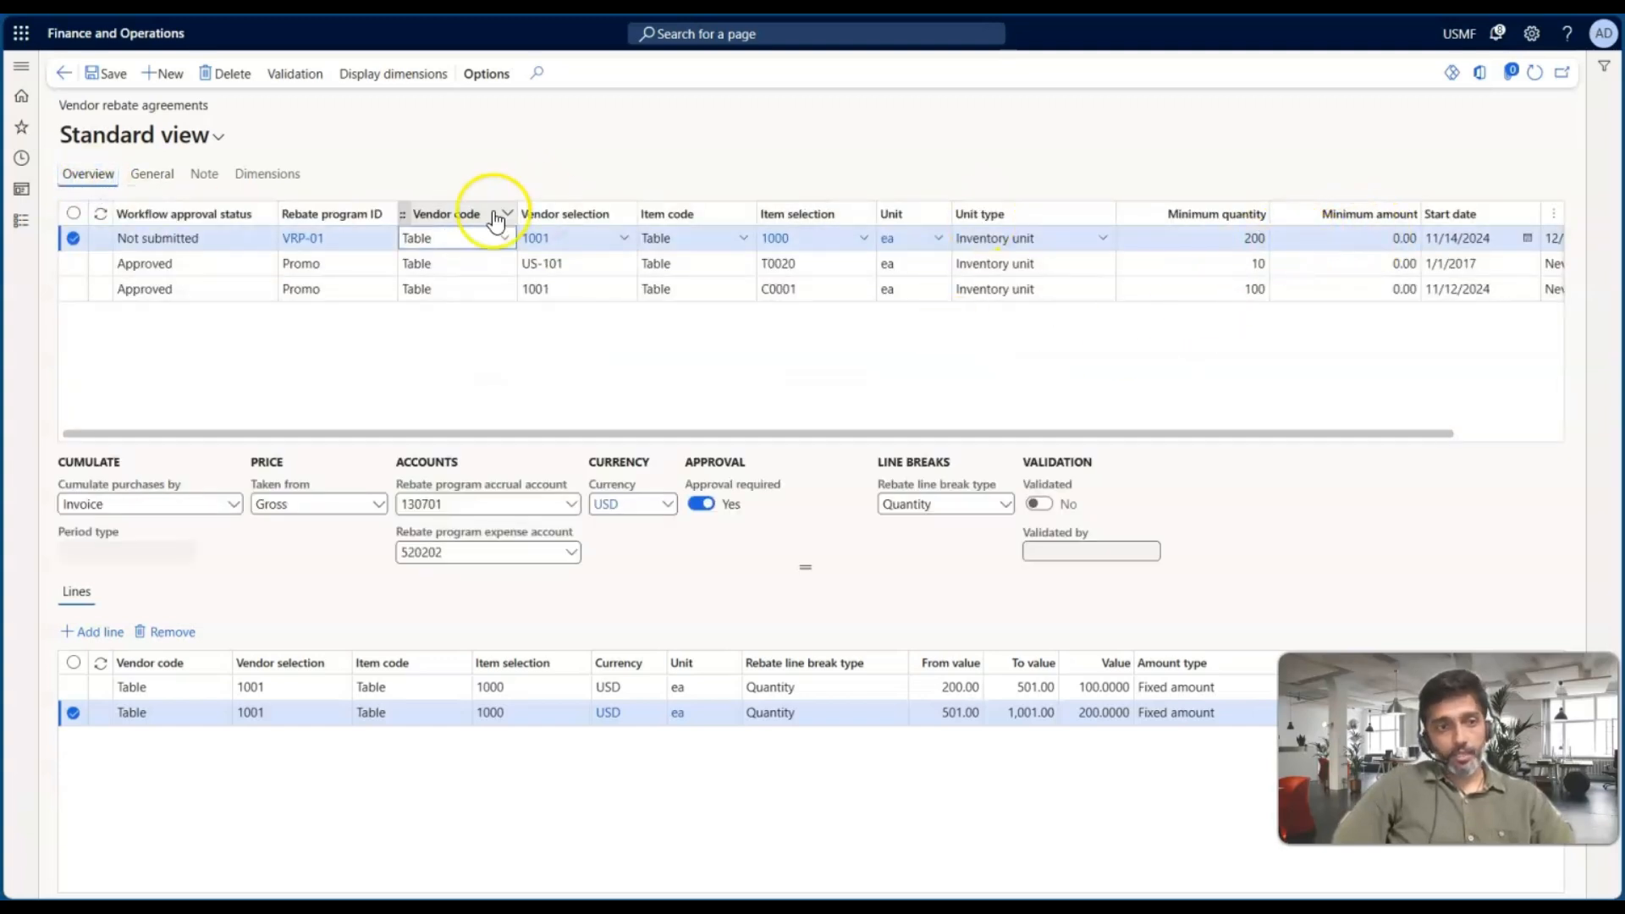
{"action": "left_click", "coordinate": [158, 175]}
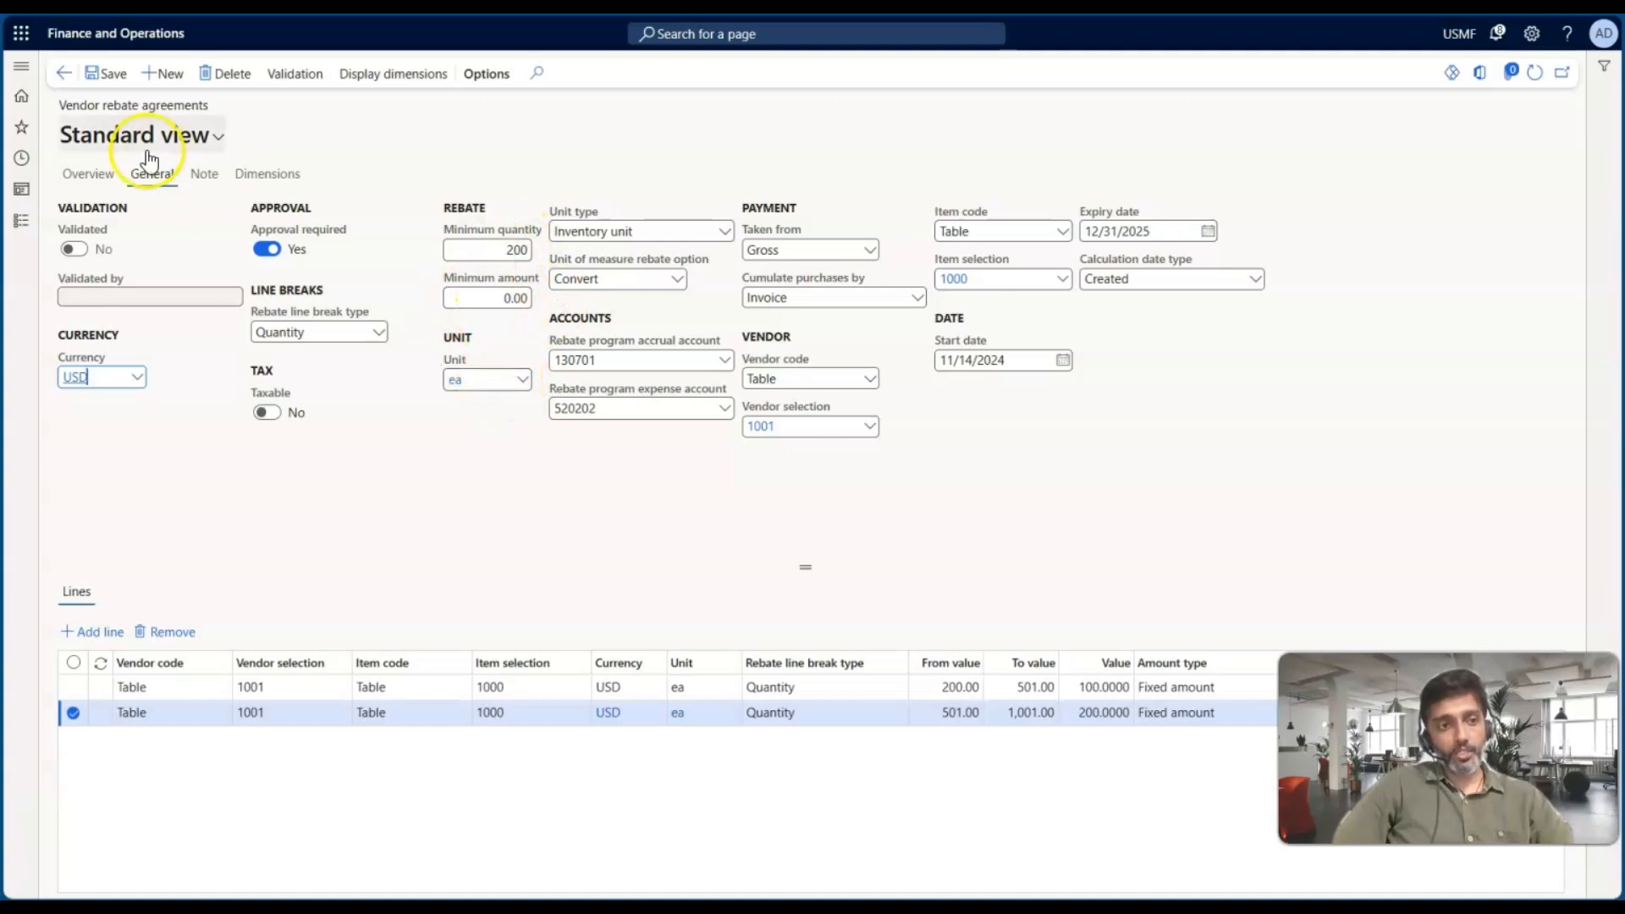
Review the agreement's Overview and General tabs, including the Unit type and Unit of measure rebate option choices
{"action": "left_click", "coordinate": [85, 173]}
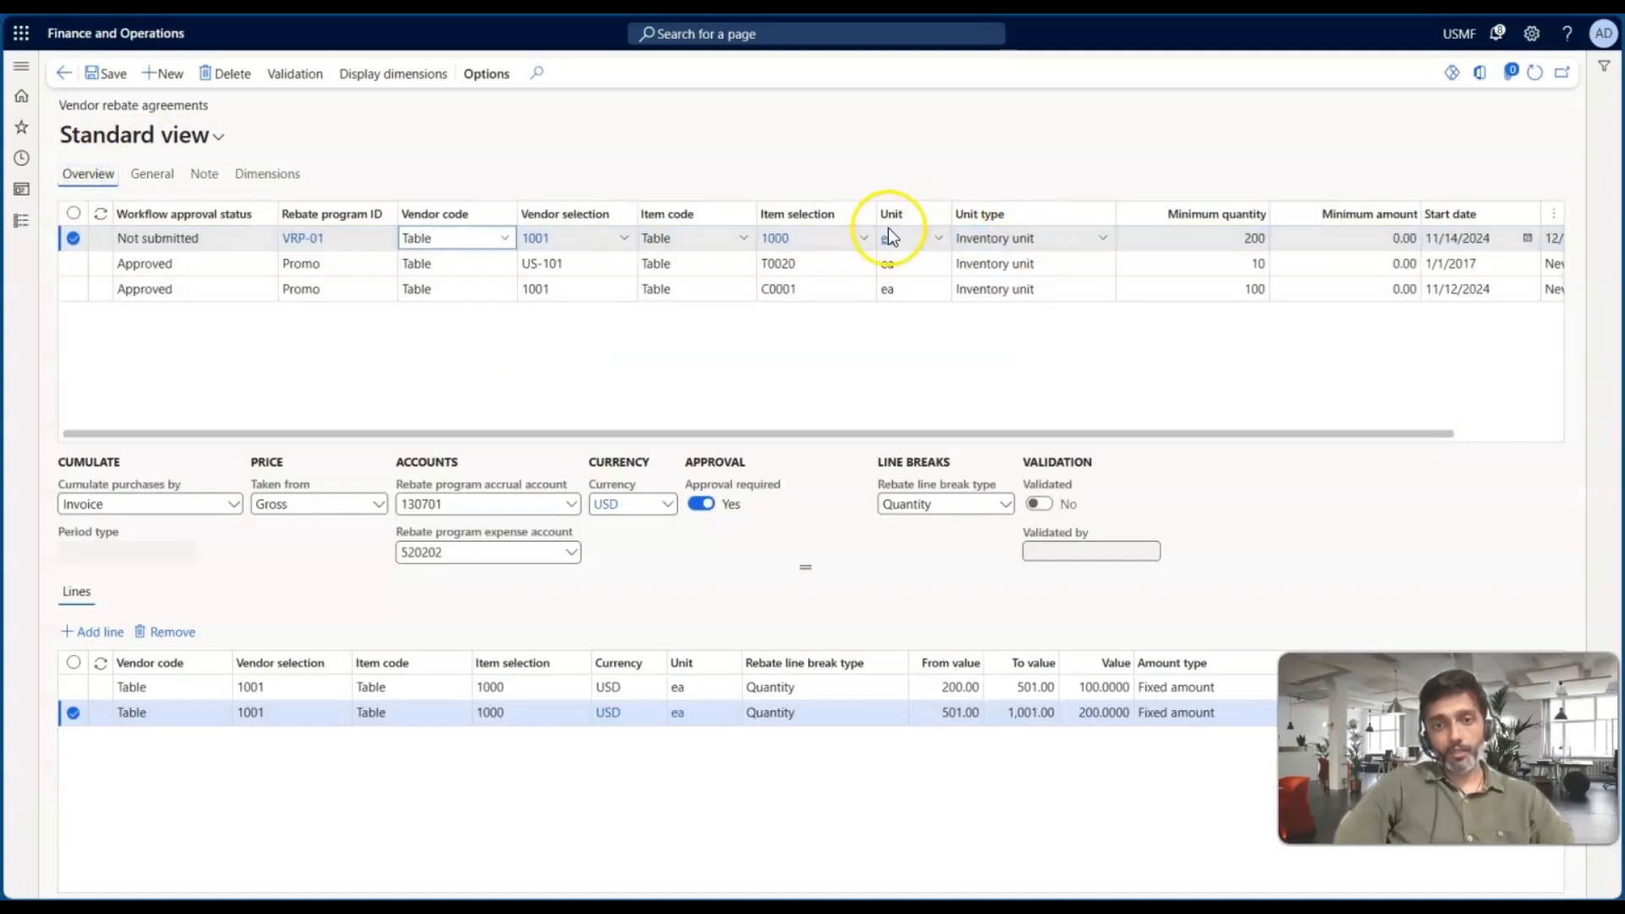
{"action": "left_click", "coordinate": [156, 175]}
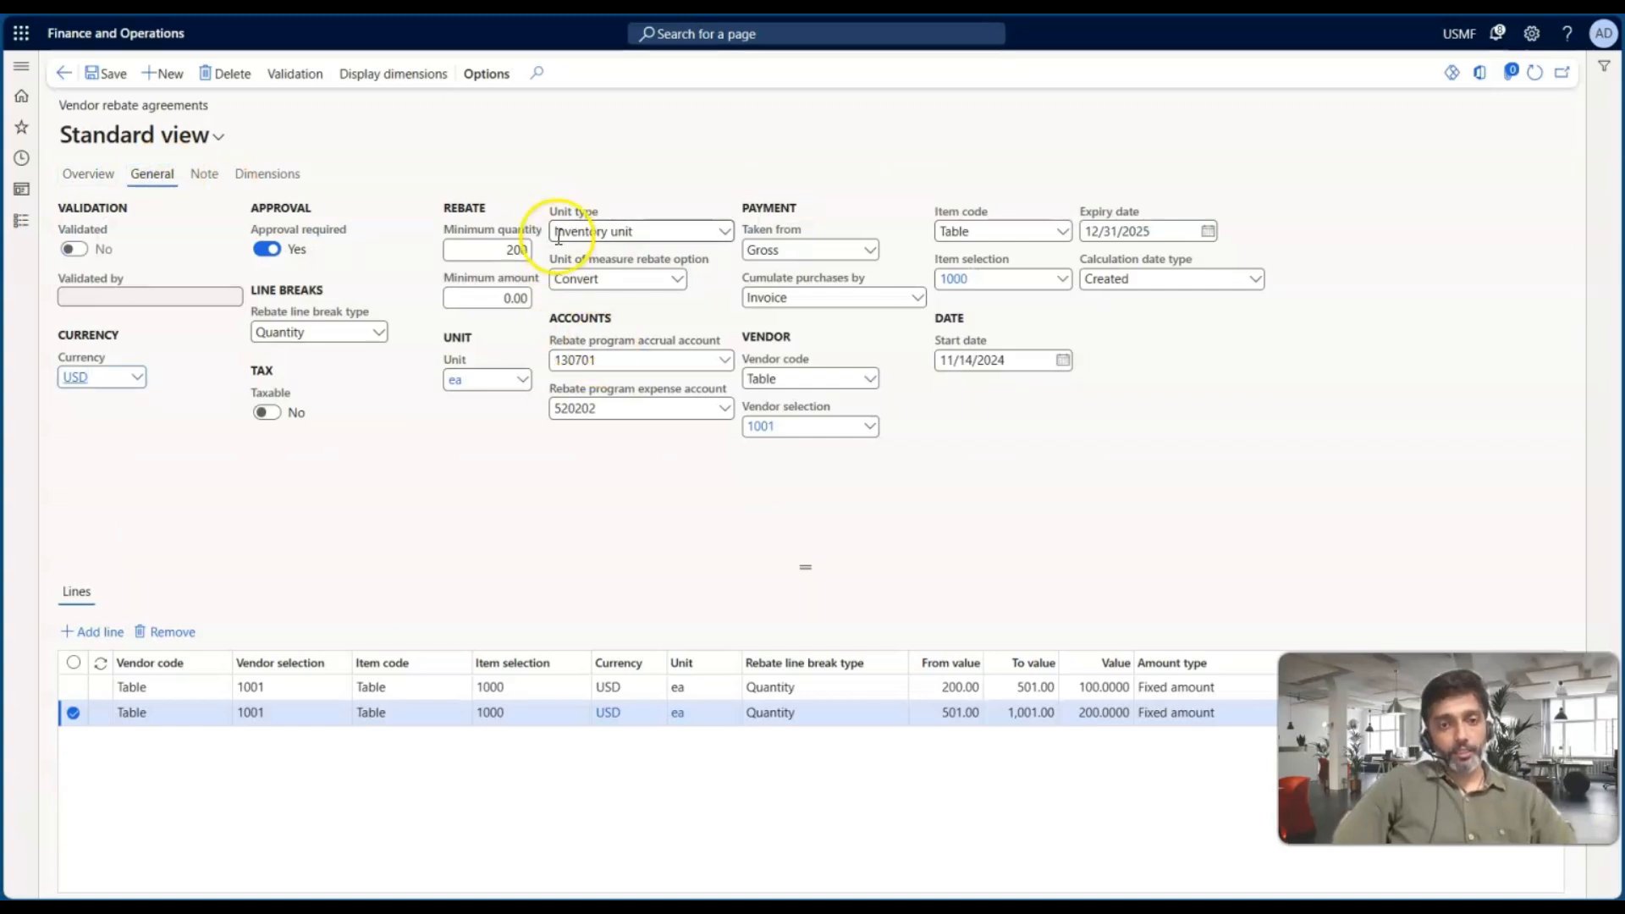
{"action": "left_click", "coordinate": [723, 231]}
{"action": "left_click", "coordinate": [660, 174]}
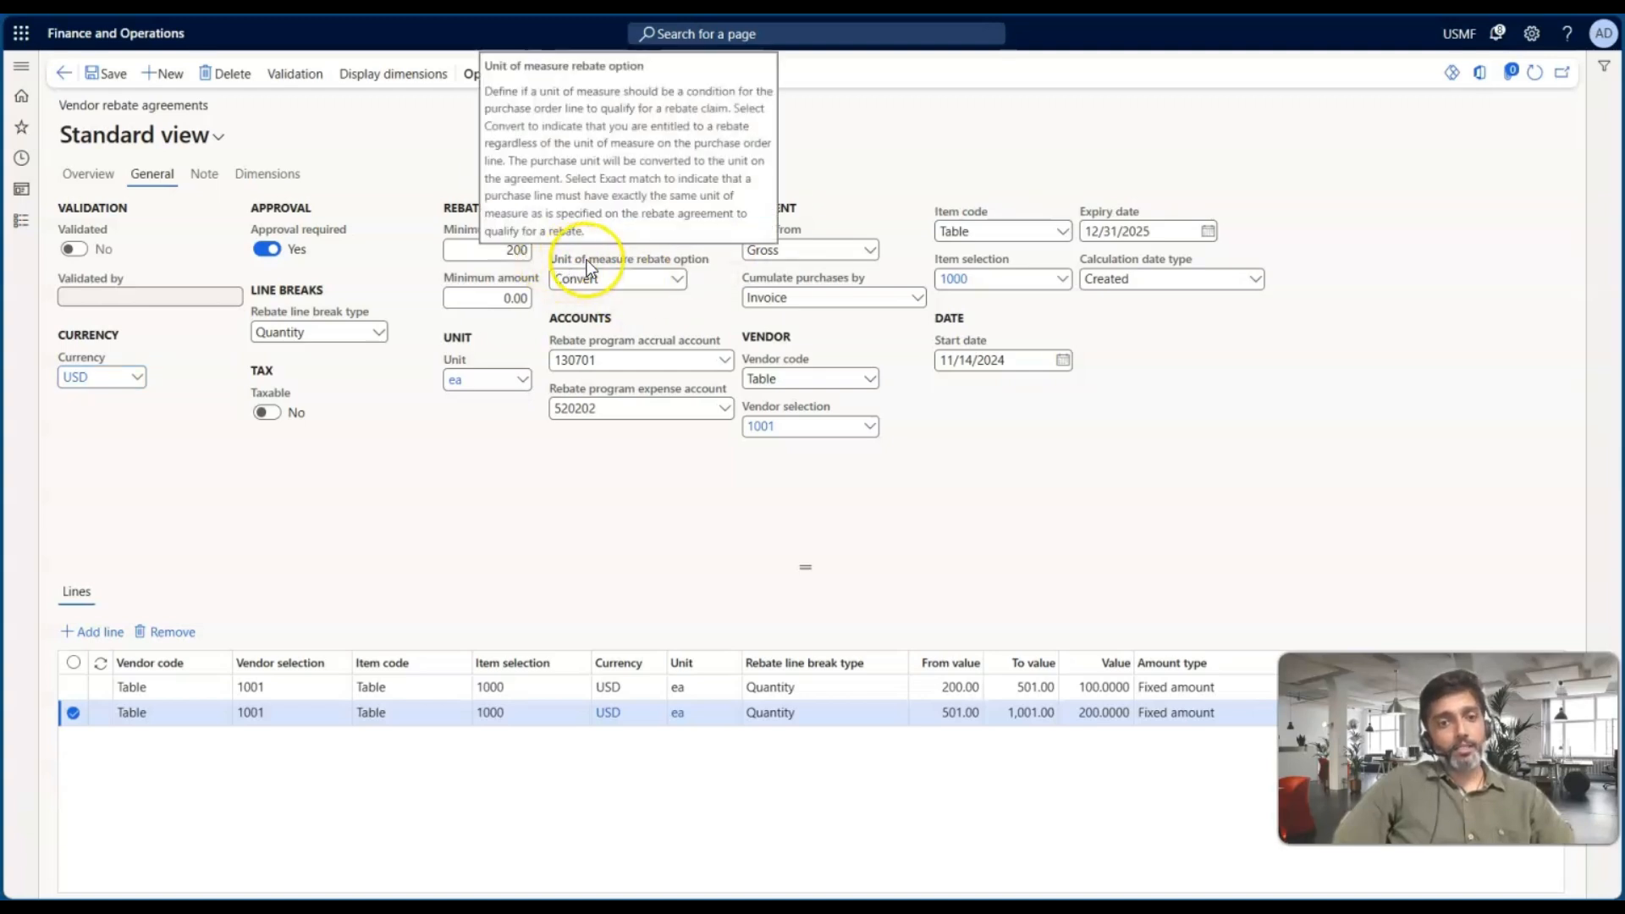
{"action": "left_click", "coordinate": [676, 281]}
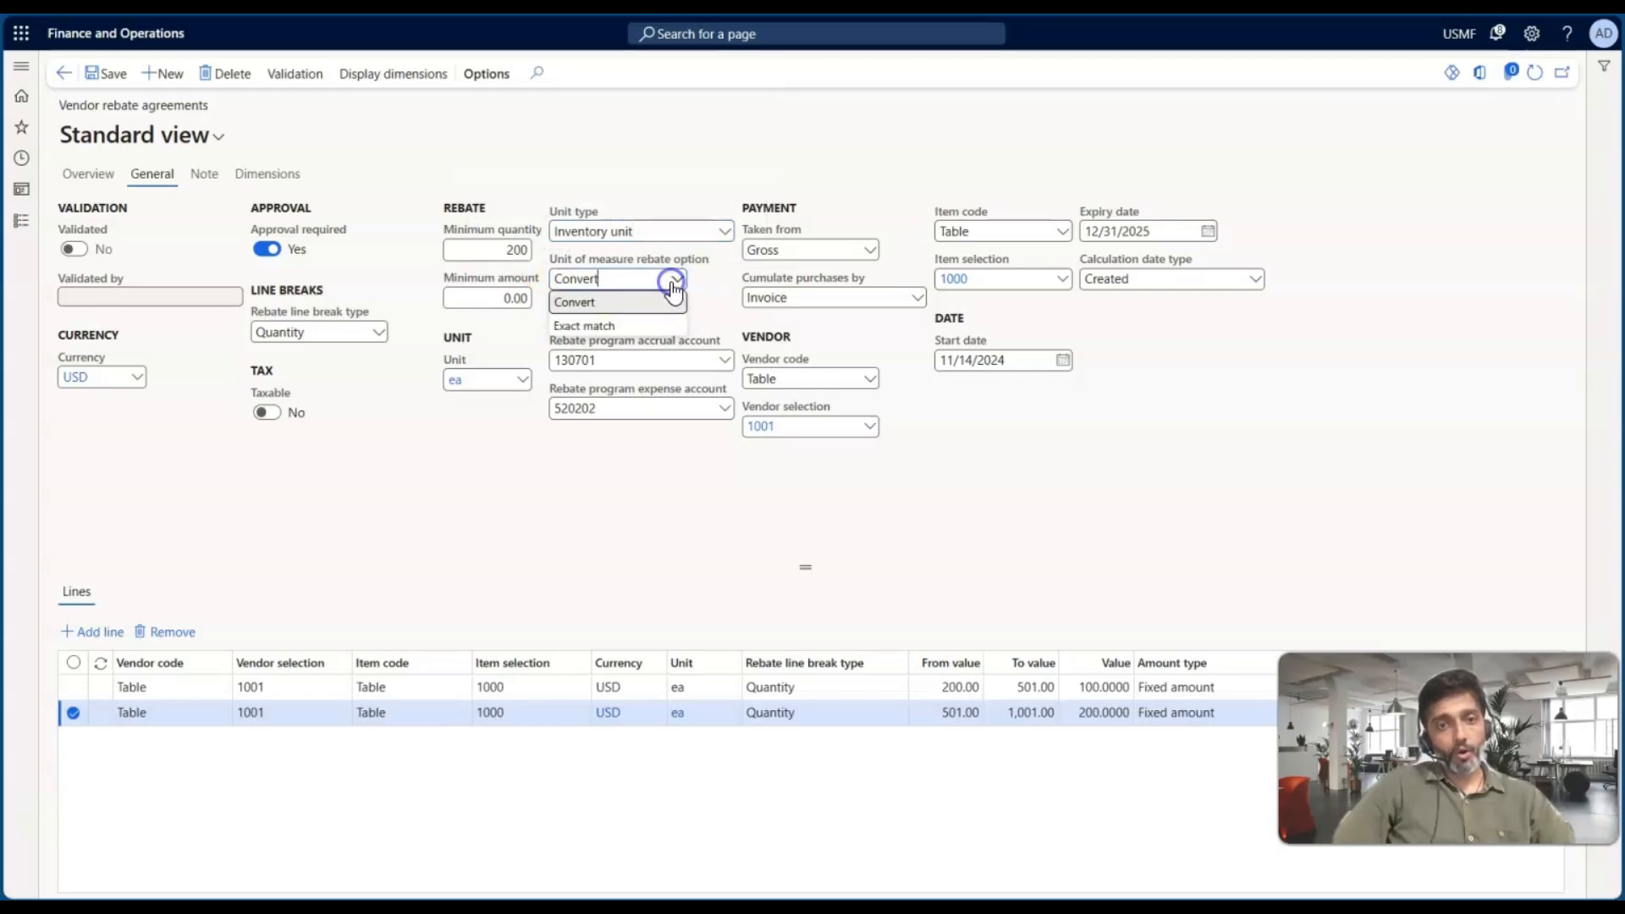
{"action": "left_click", "coordinate": [697, 296]}
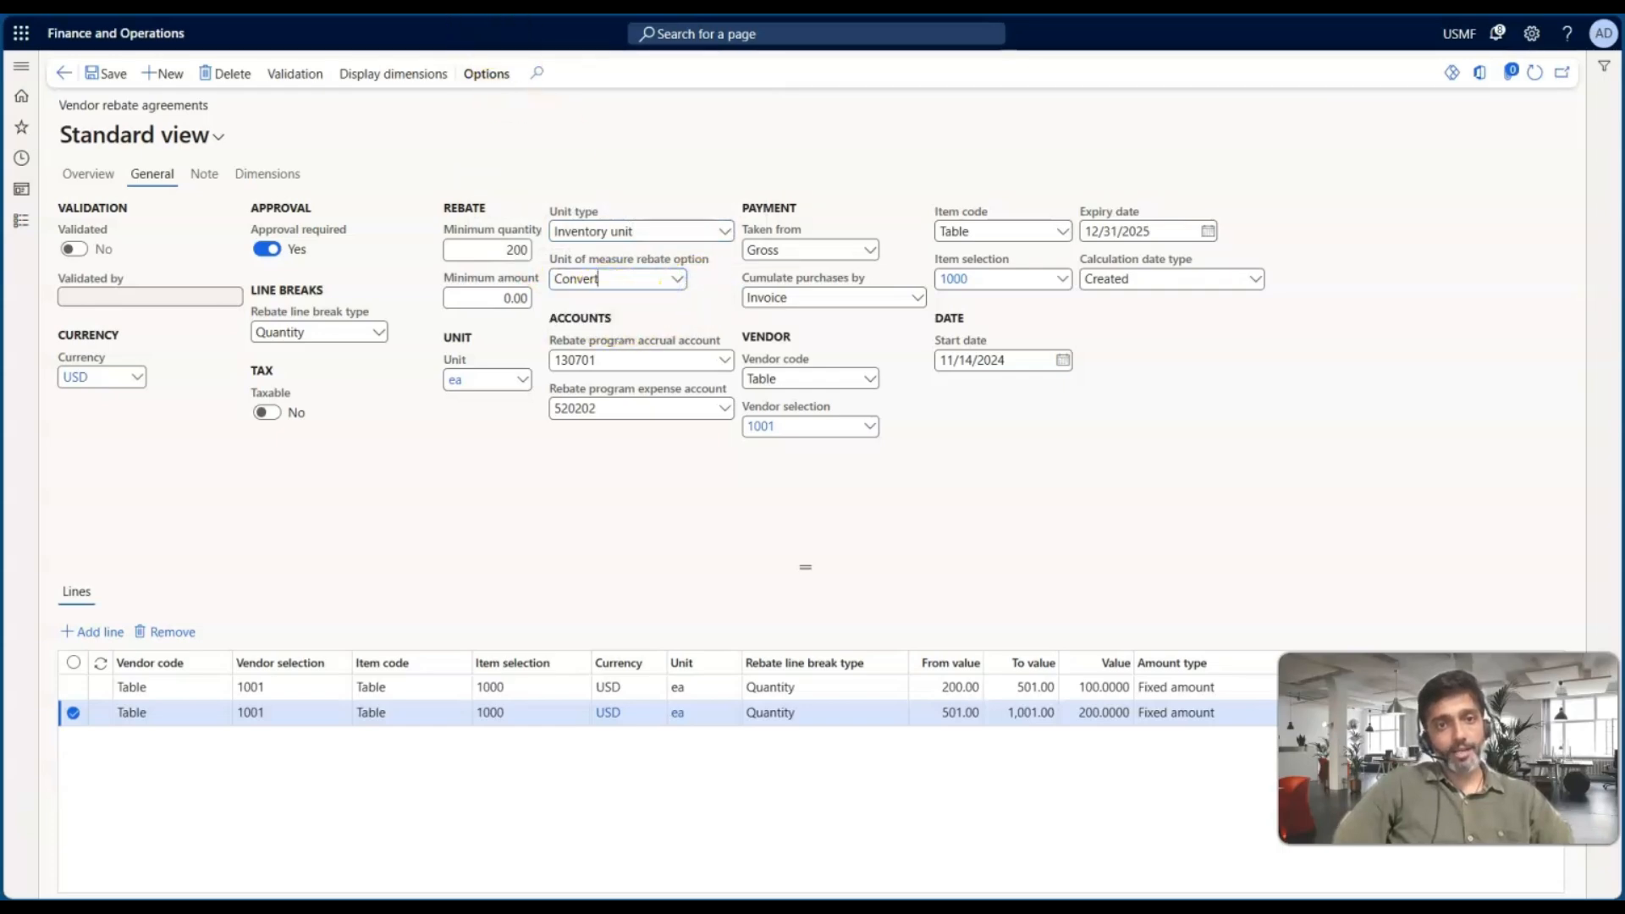
Read the vendor rebates documentation describing the Convert and Exact match unit of measure options
{"action": "left_click", "coordinate": [487, 7]}
{"action": "scroll", "coordinate": [638, 664], "scroll_direction": "down", "scroll_amount": 7}
{"action": "scroll", "coordinate": [638, 664], "scroll_direction": "down", "scroll_amount": 1}
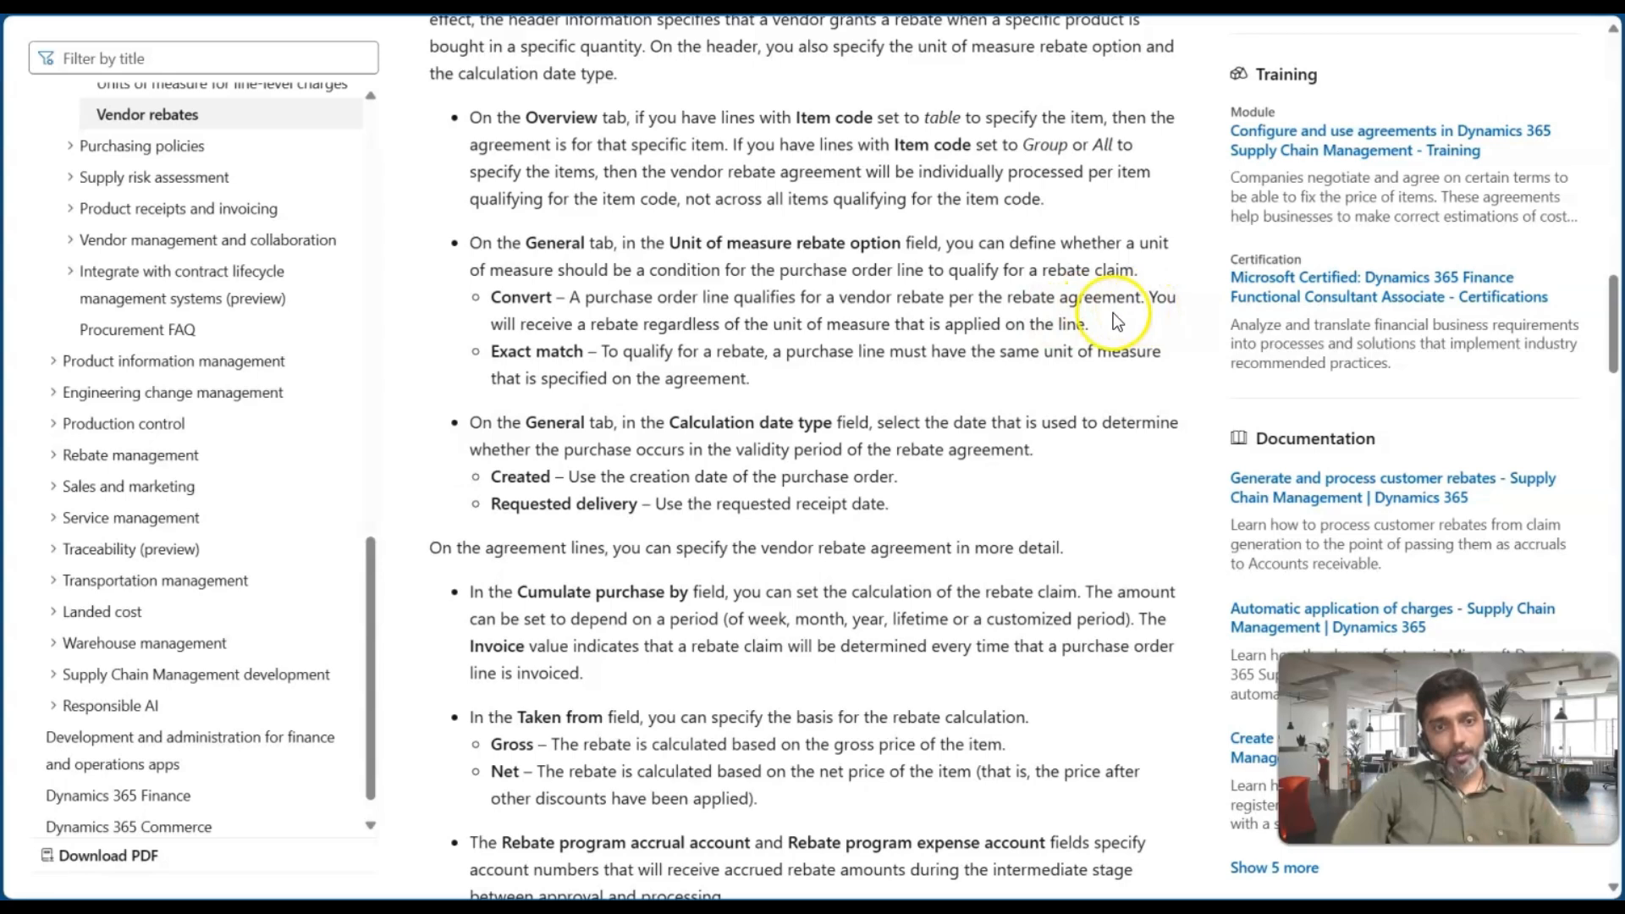
{"action": "left_click_drag", "start_coordinate": [668, 324], "coordinate": [1094, 324]}
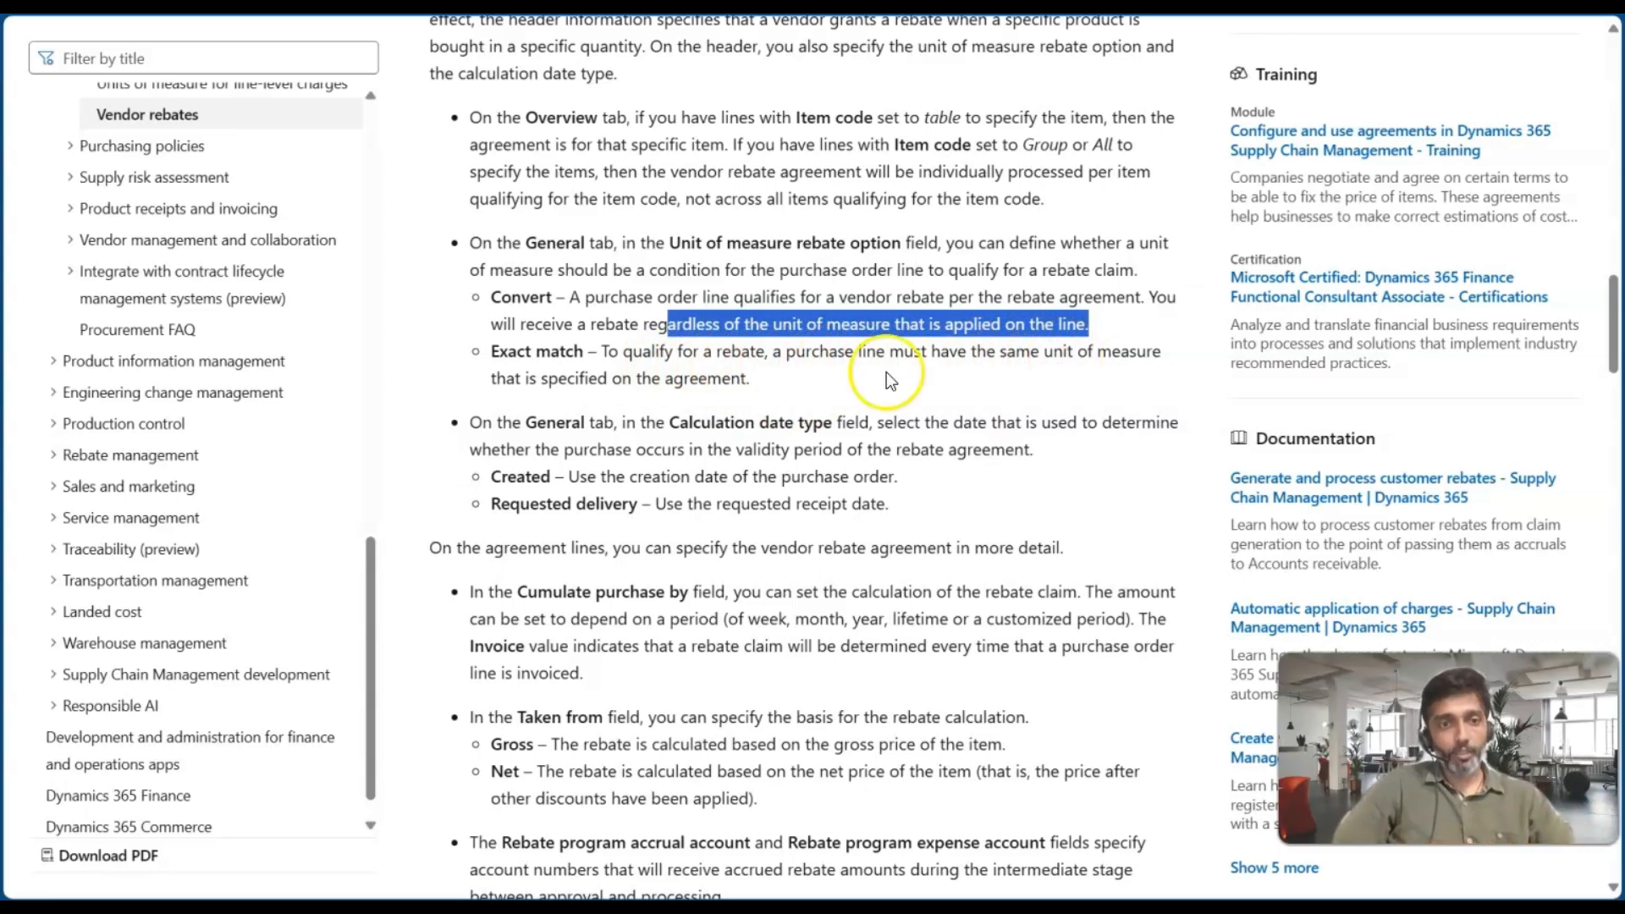
{"action": "left_click_drag", "start_coordinate": [492, 351], "coordinate": [575, 352]}
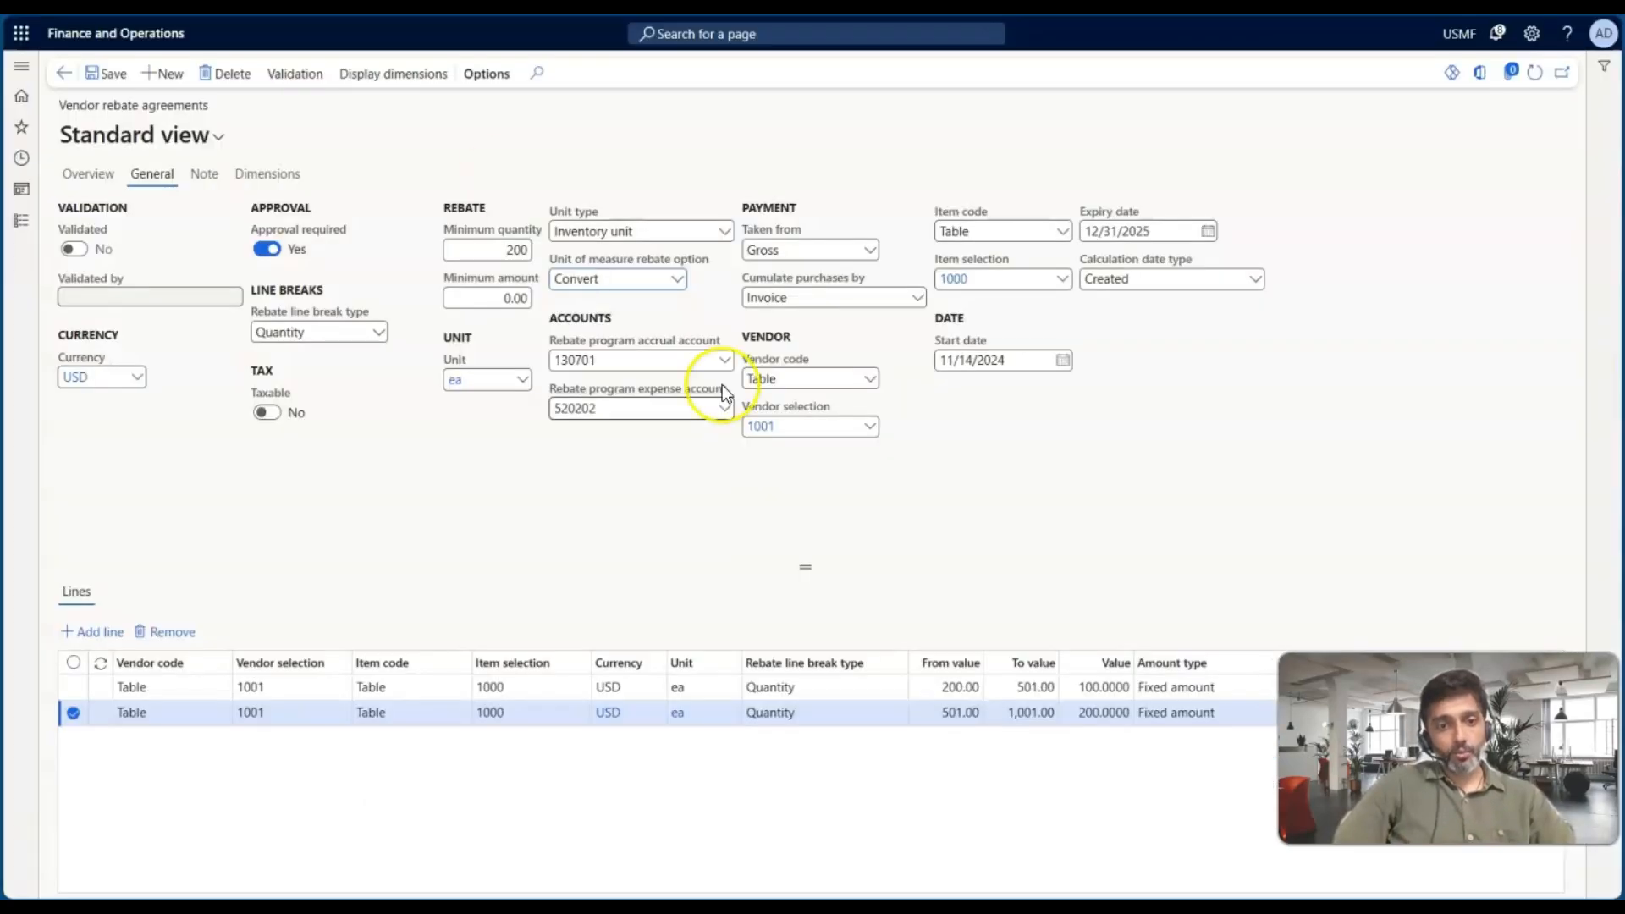
Set the agreement's Unit of measure rebate option to Exact match
{"action": "left_click", "coordinate": [577, 278]}
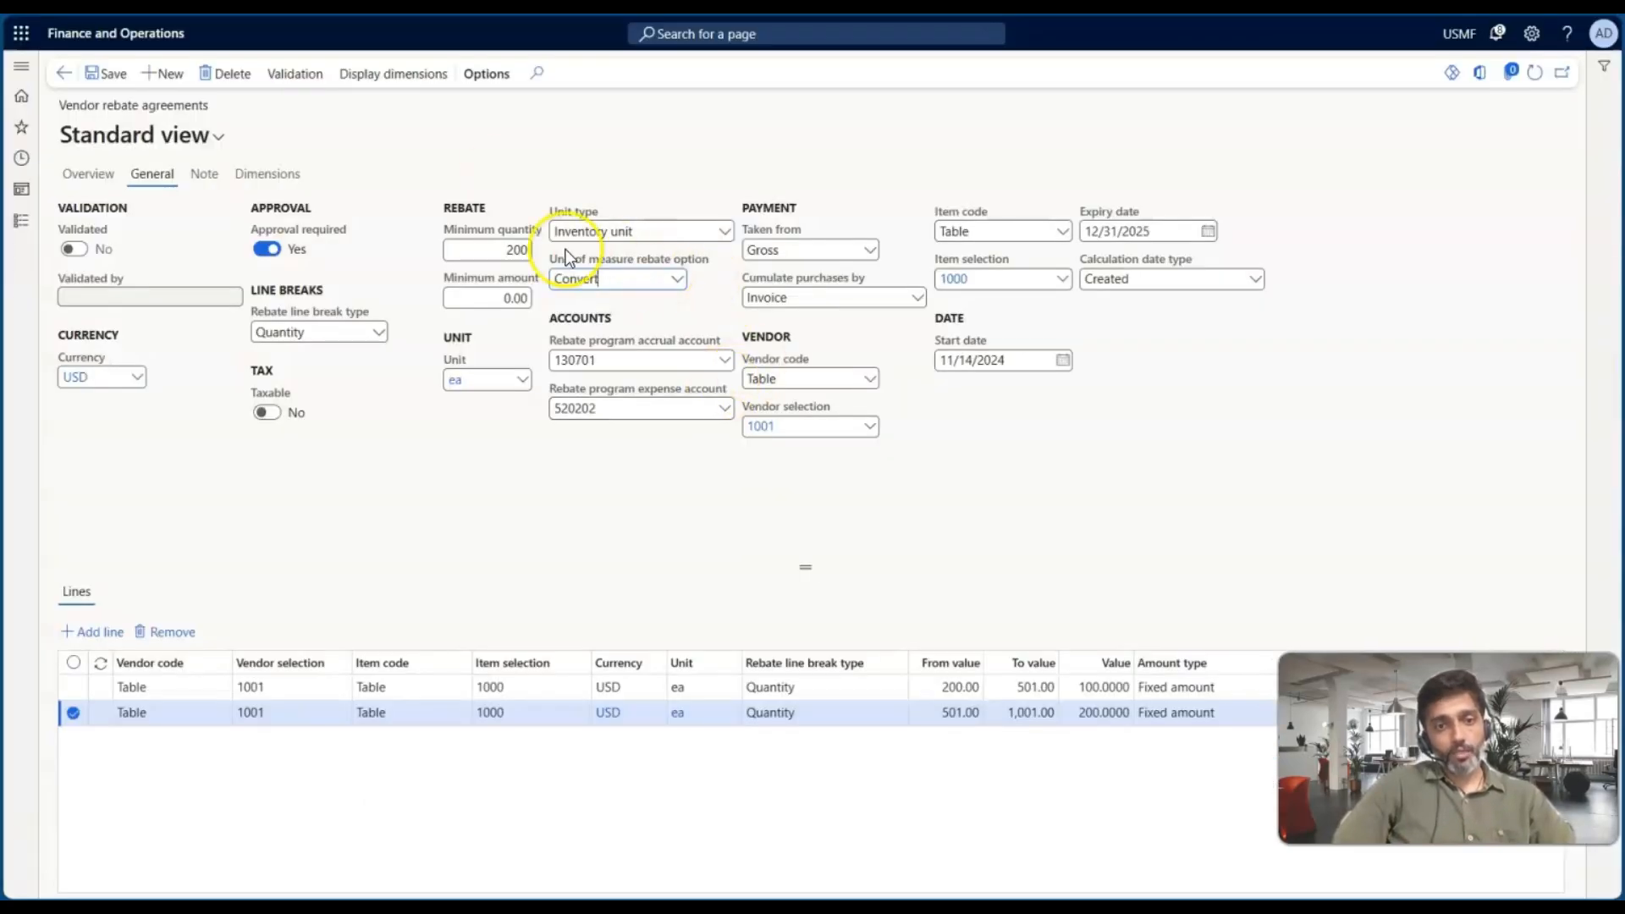
{"action": "left_click", "coordinate": [678, 280]}
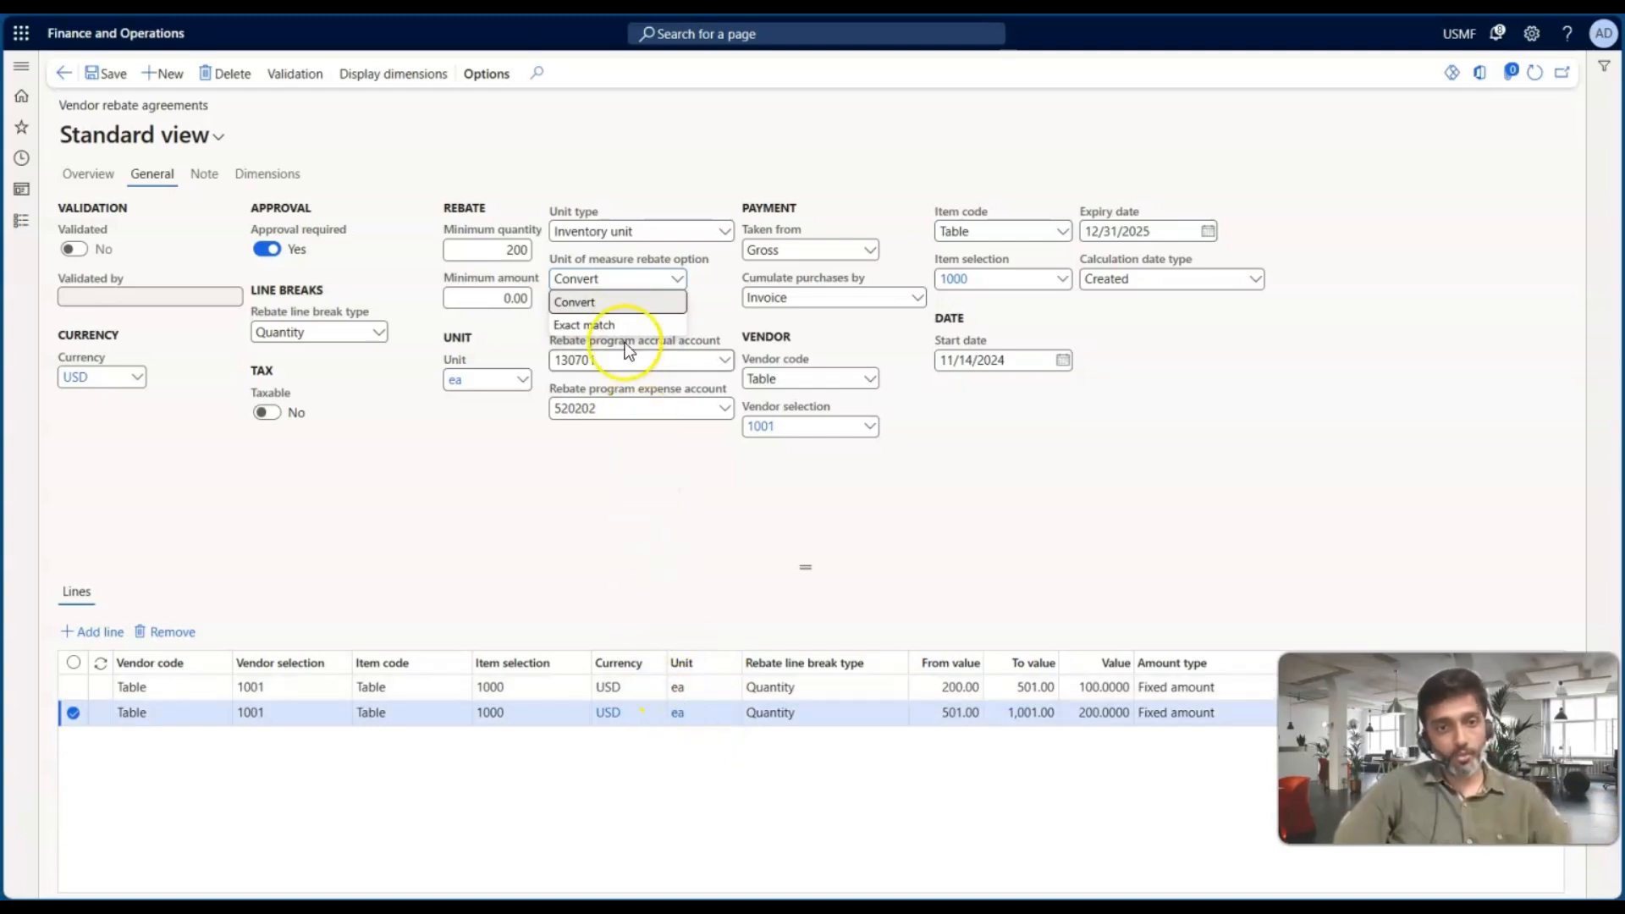
{"action": "left_click", "coordinate": [616, 328]}
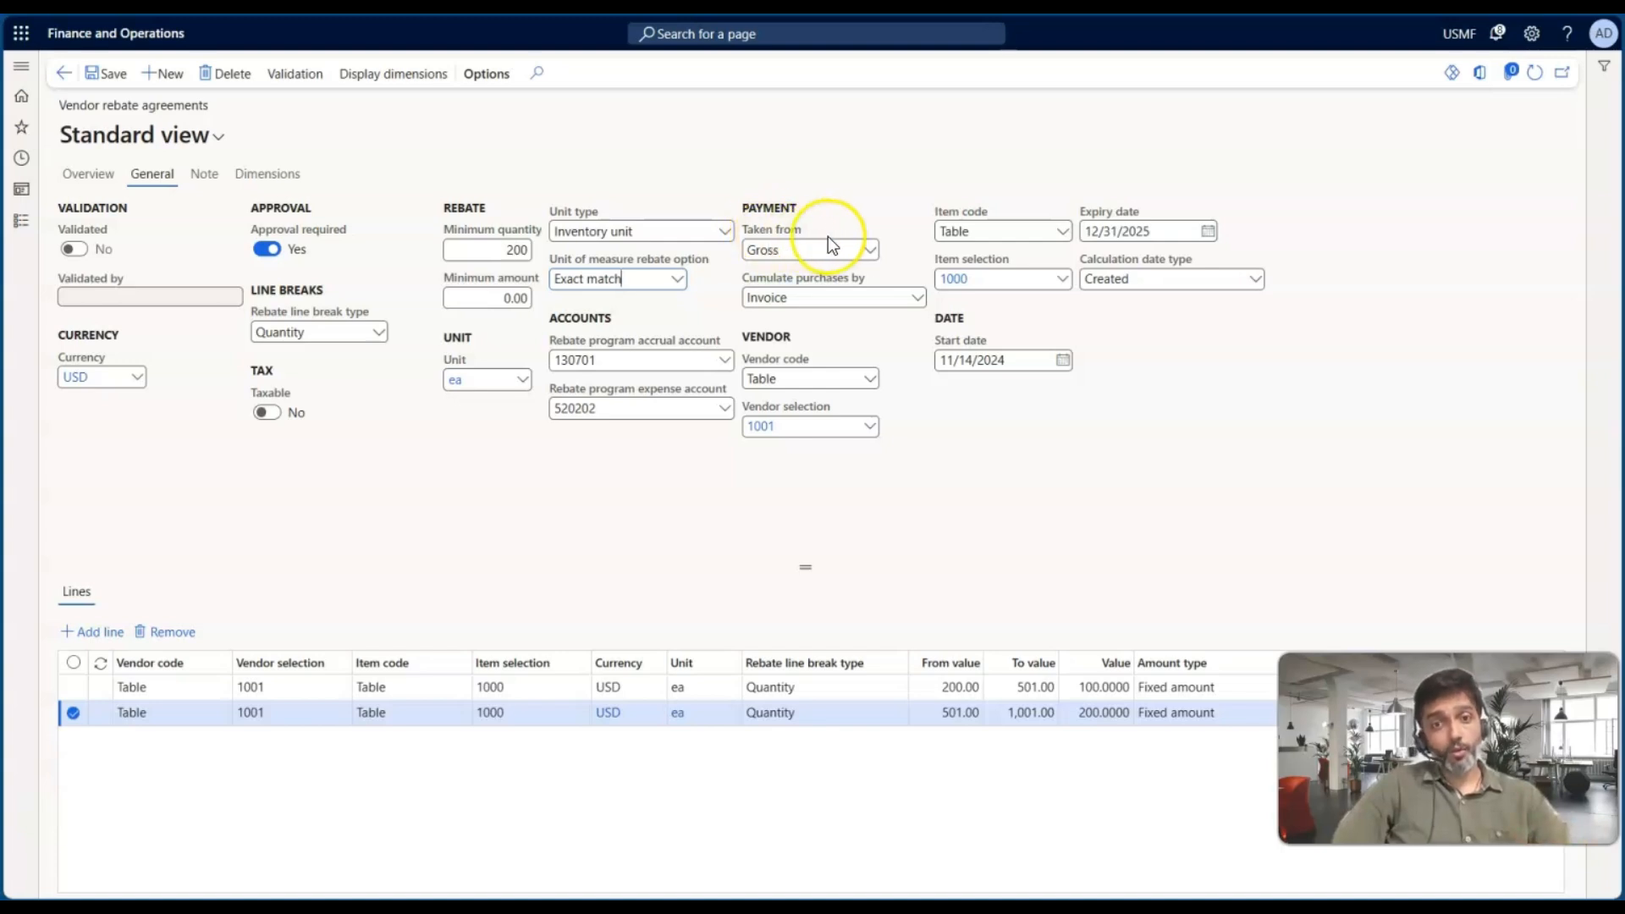
Review the Taken from options Gross and Net alongside their description in the documentation
{"action": "left_click", "coordinate": [870, 249]}
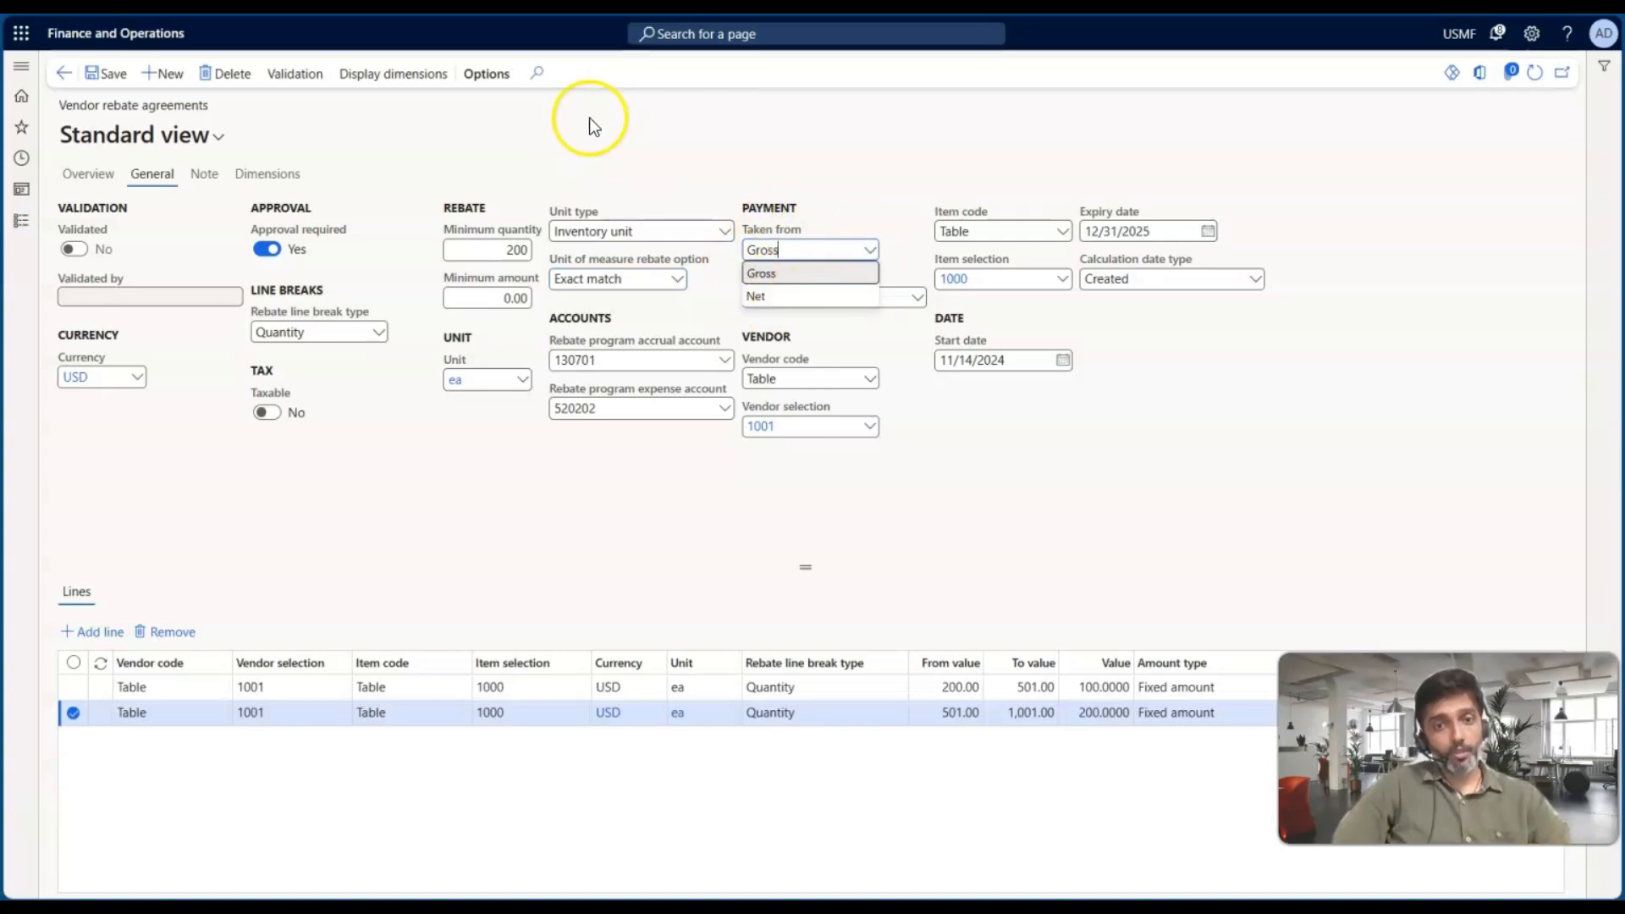
{"action": "left_click", "coordinate": [704, 157]}
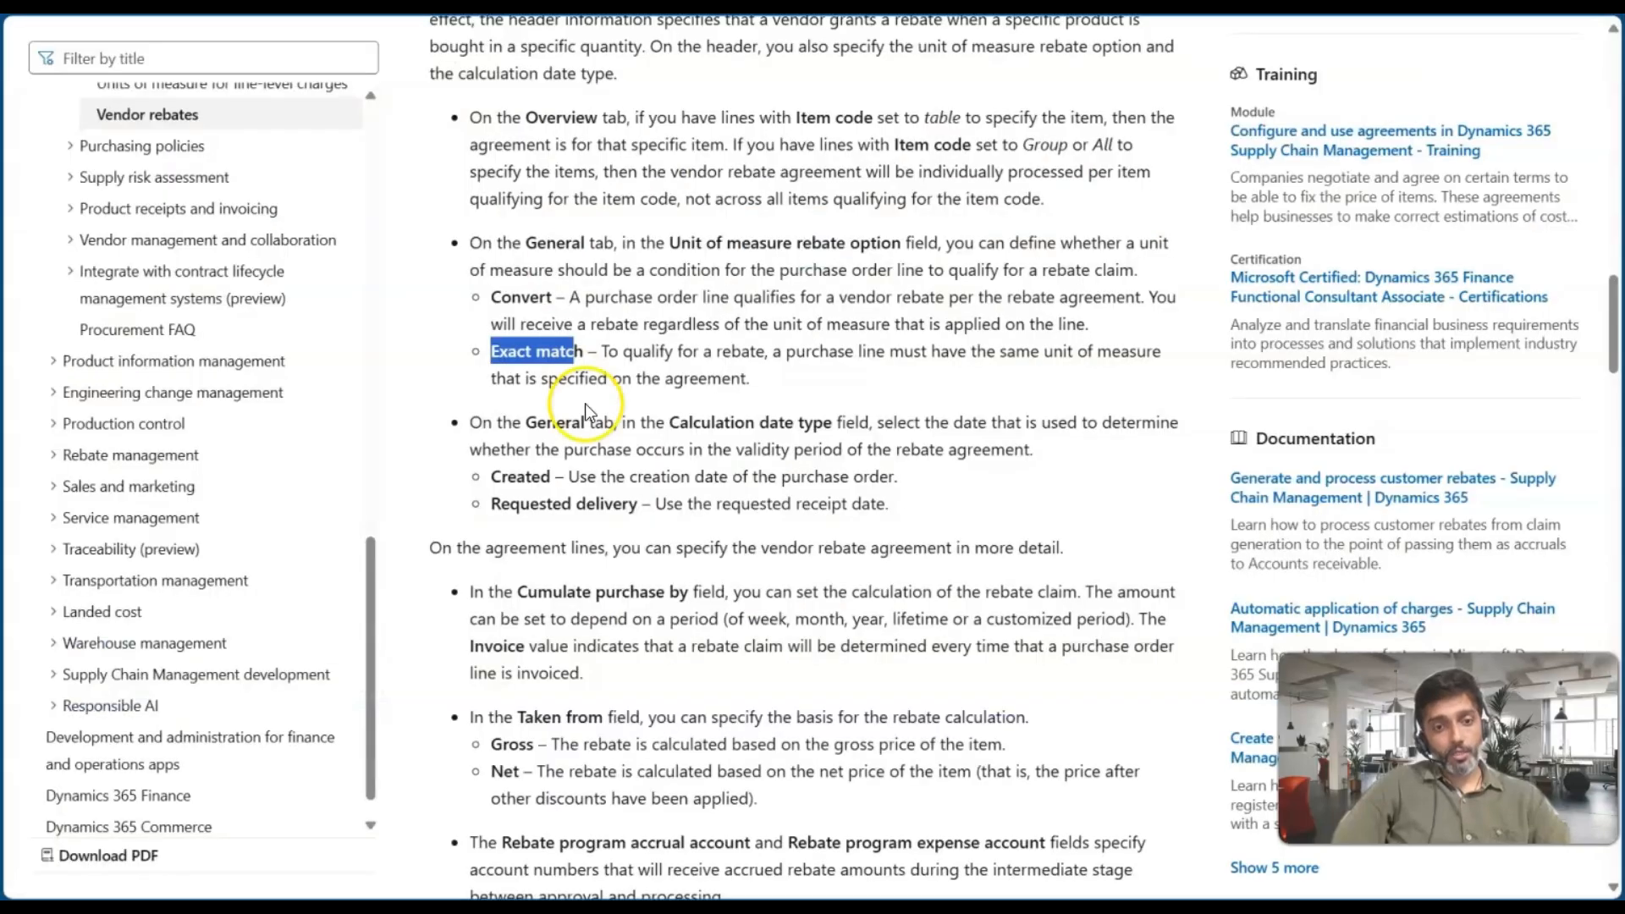
{"action": "scroll", "coordinate": [586, 403], "scroll_direction": "down", "scroll_amount": 4}
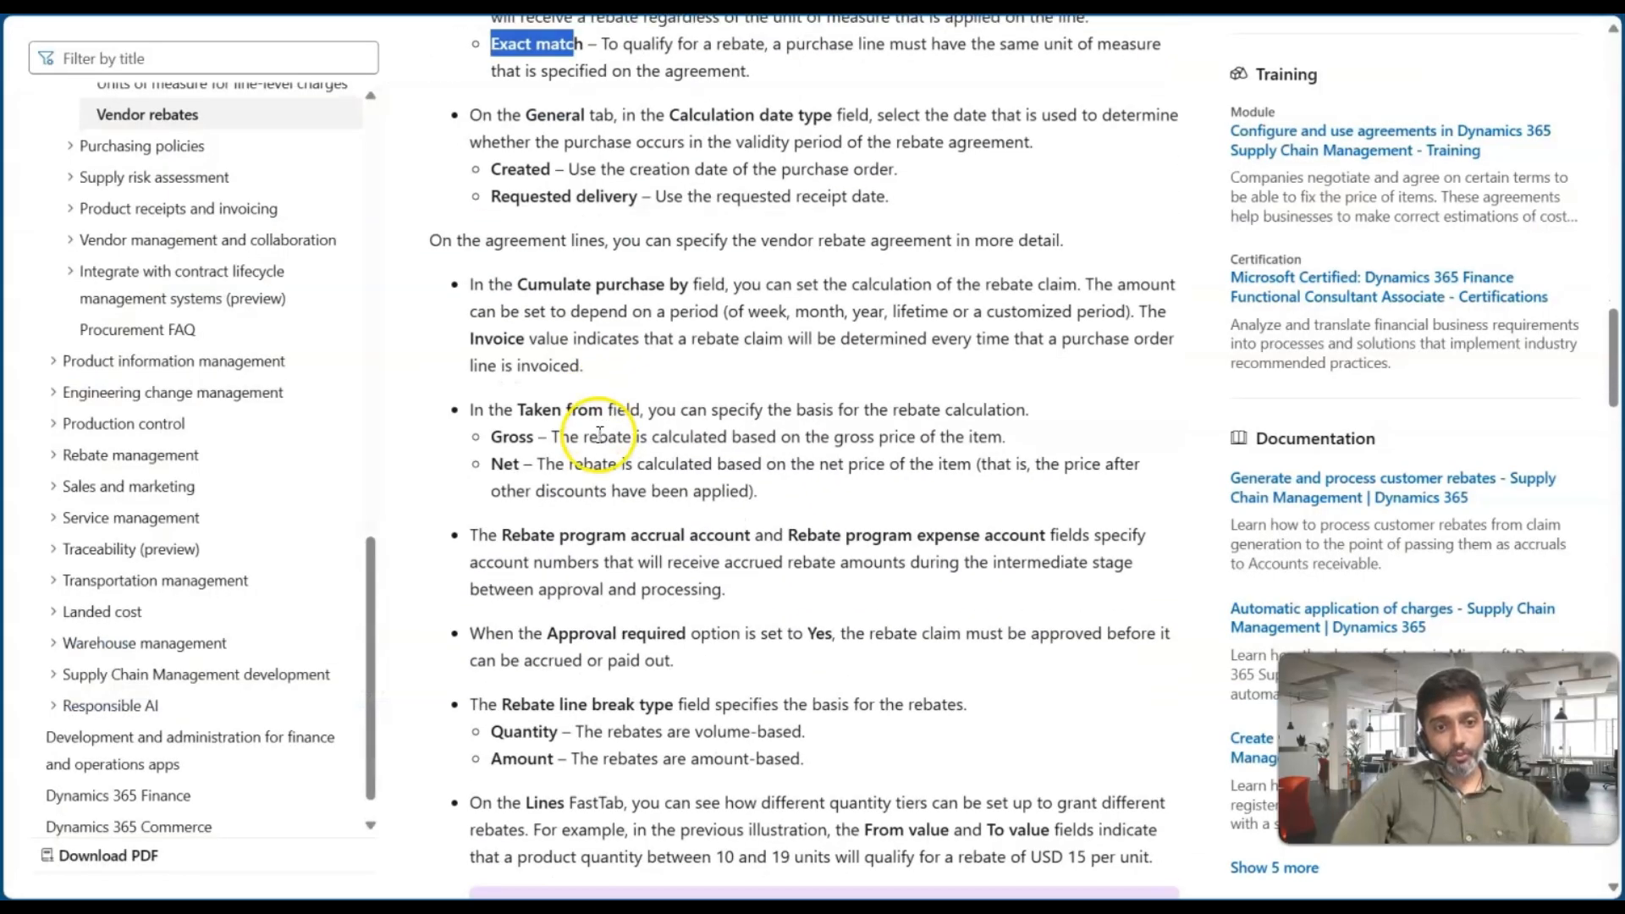
{"action": "left_click_drag", "start_coordinate": [559, 425], "coordinate": [1006, 430]}
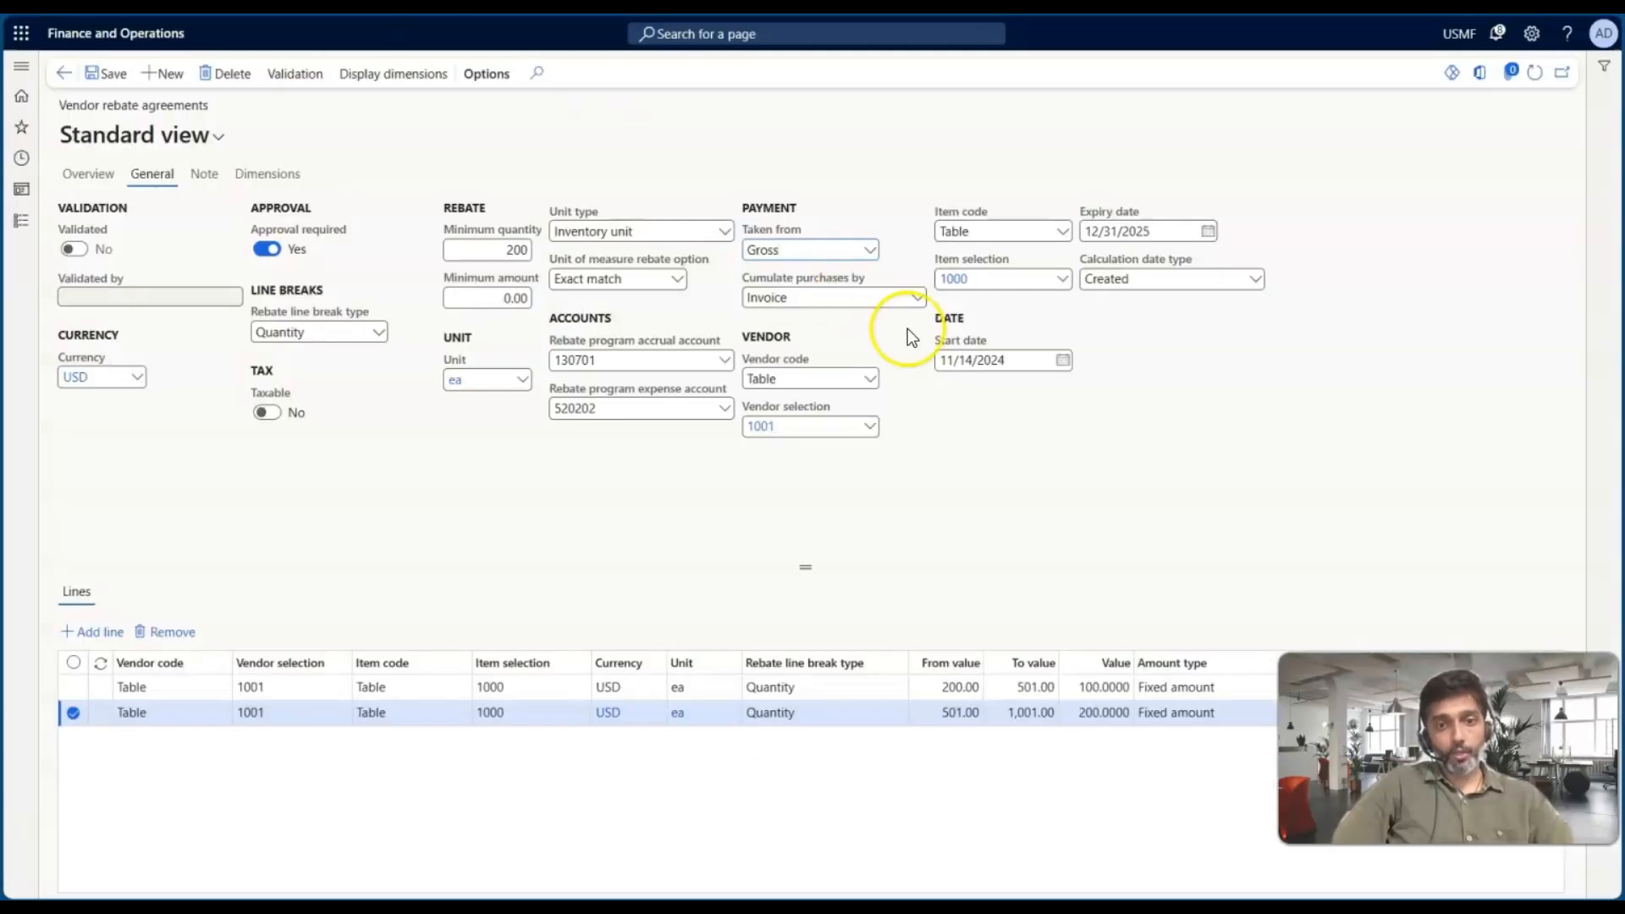
{"action": "left_click", "coordinate": [869, 251]}
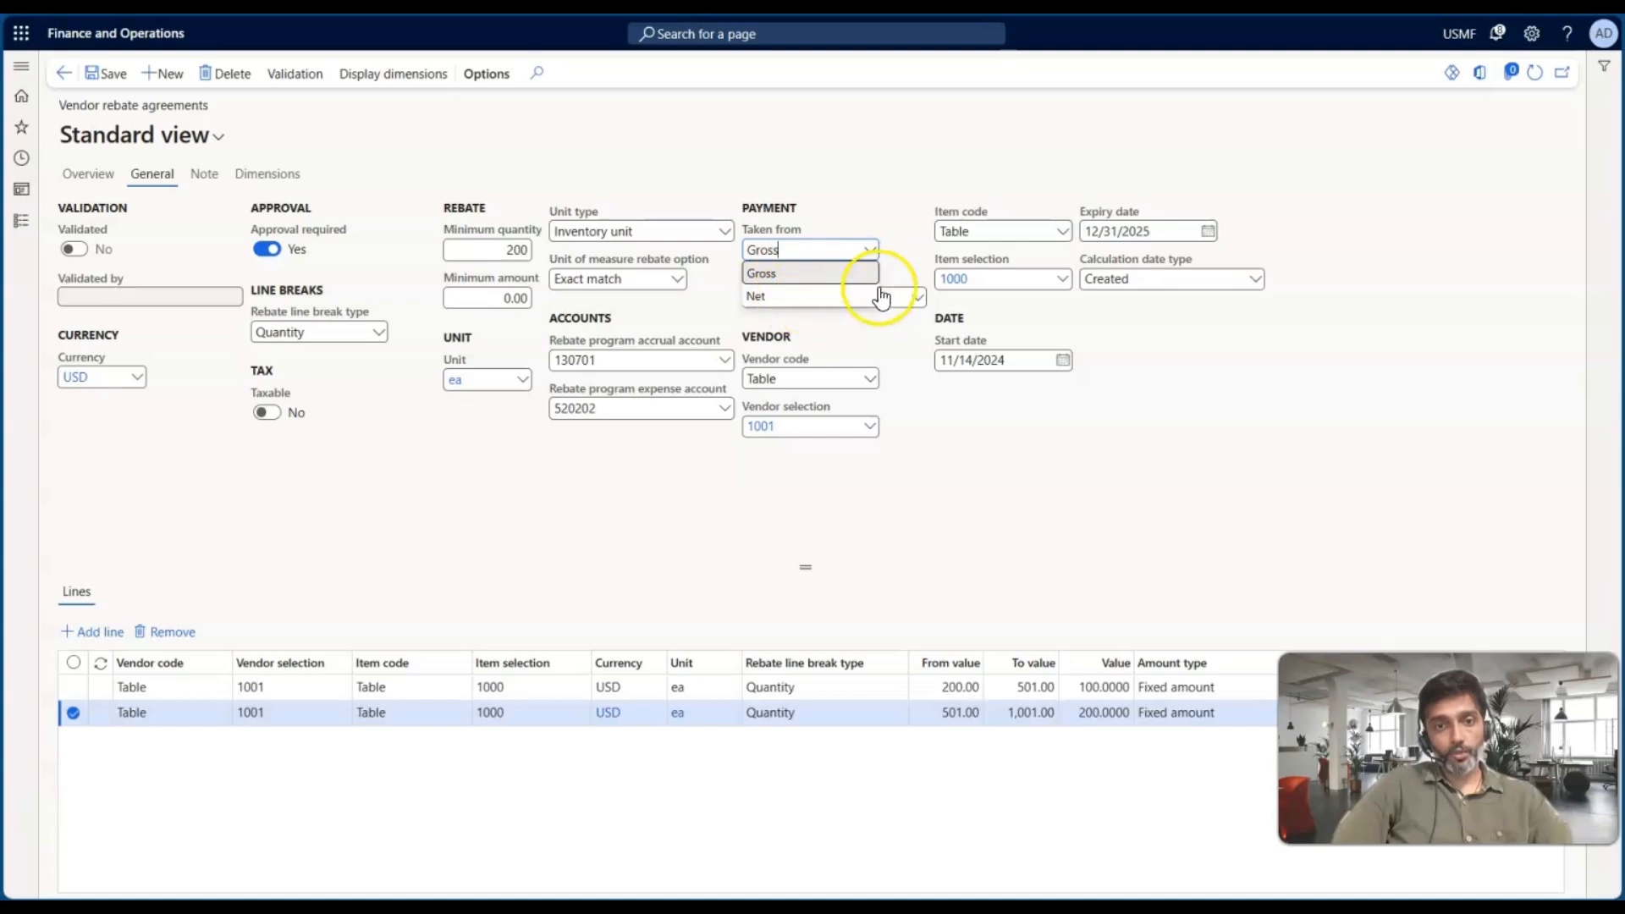
{"action": "left_click", "coordinate": [903, 268]}
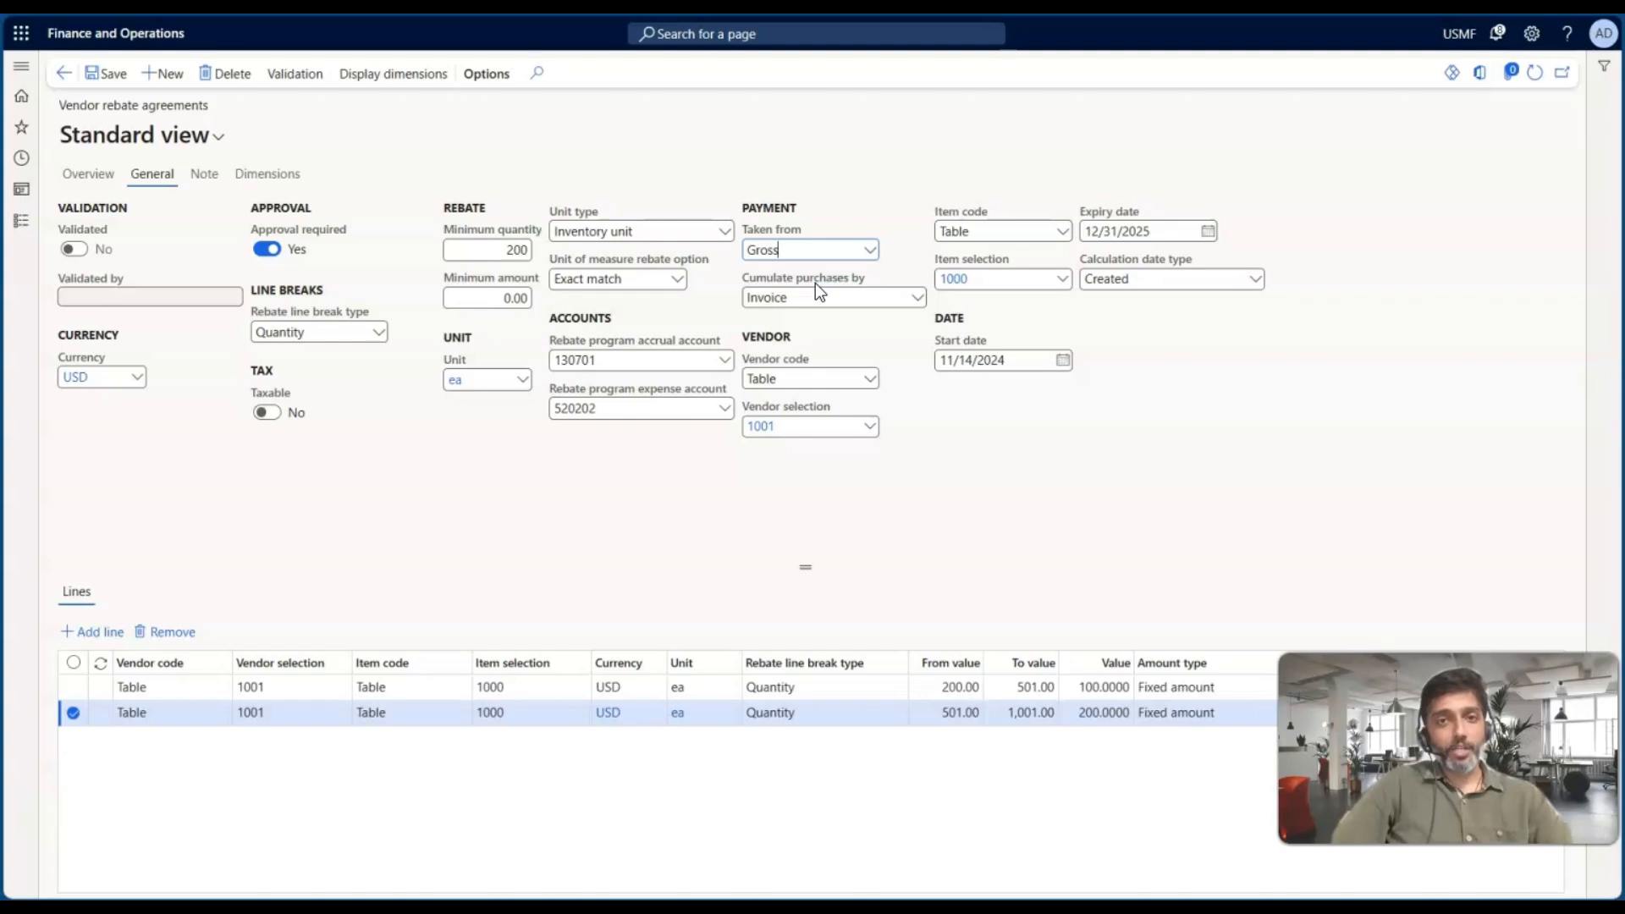
Review the Cumulate purchases by options and read the documentation on rebate claim statuses and approval
{"action": "left_click", "coordinate": [918, 297]}
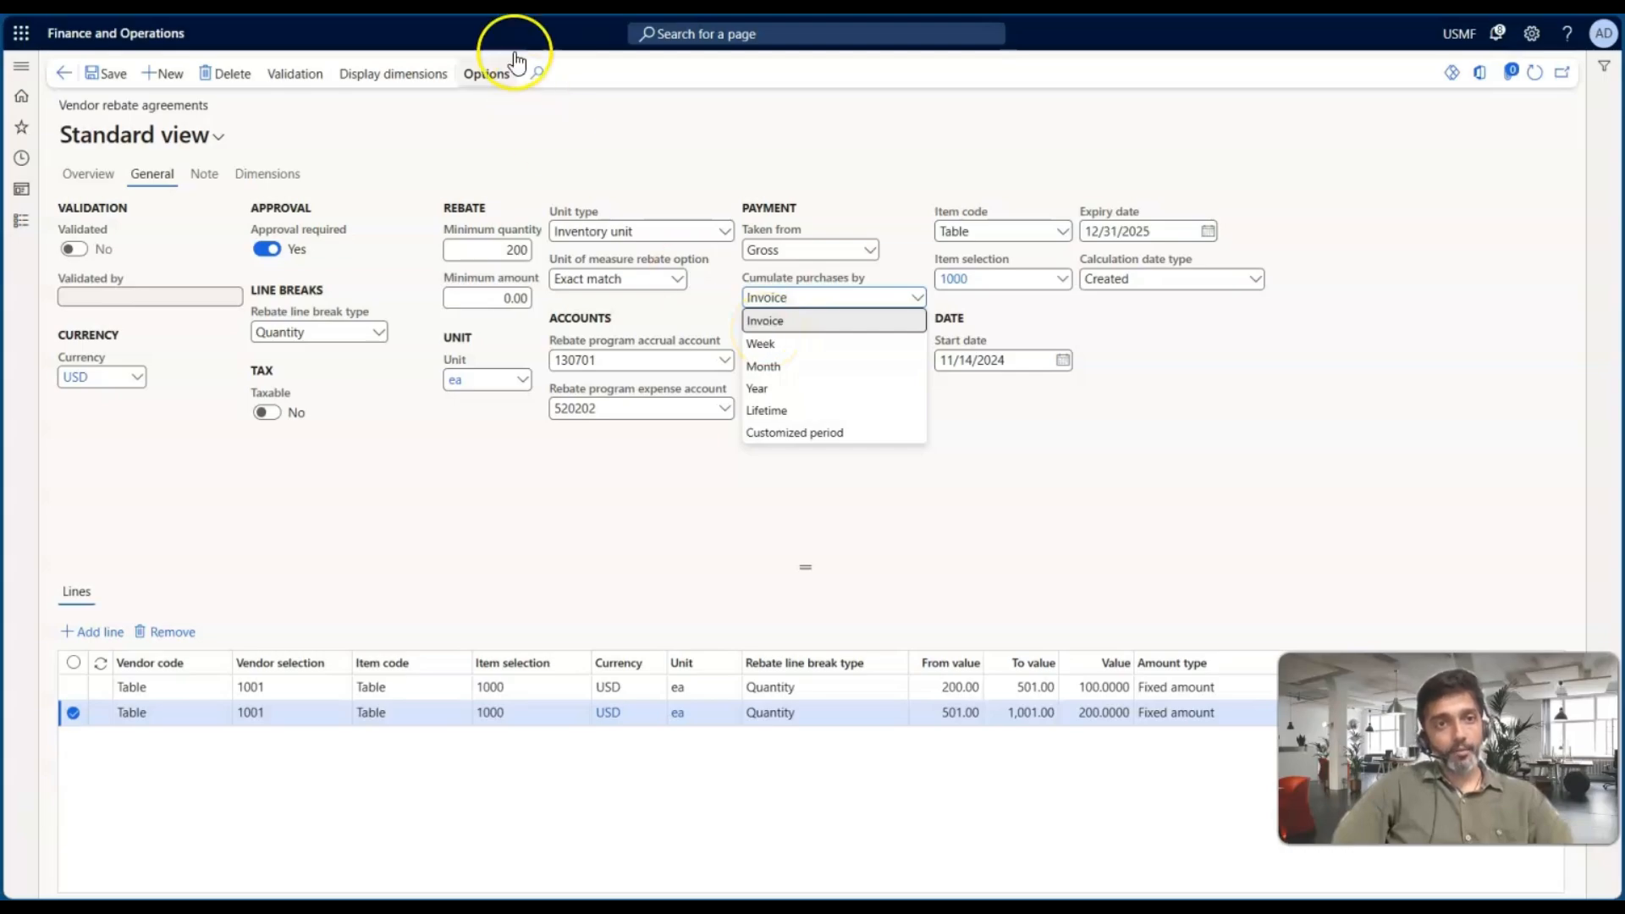
{"action": "left_click", "coordinate": [506, 12]}
{"action": "scroll", "coordinate": [600, 423], "scroll_direction": "down", "scroll_amount": 1}
{"action": "scroll", "coordinate": [600, 424], "scroll_direction": "up", "scroll_amount": 6}
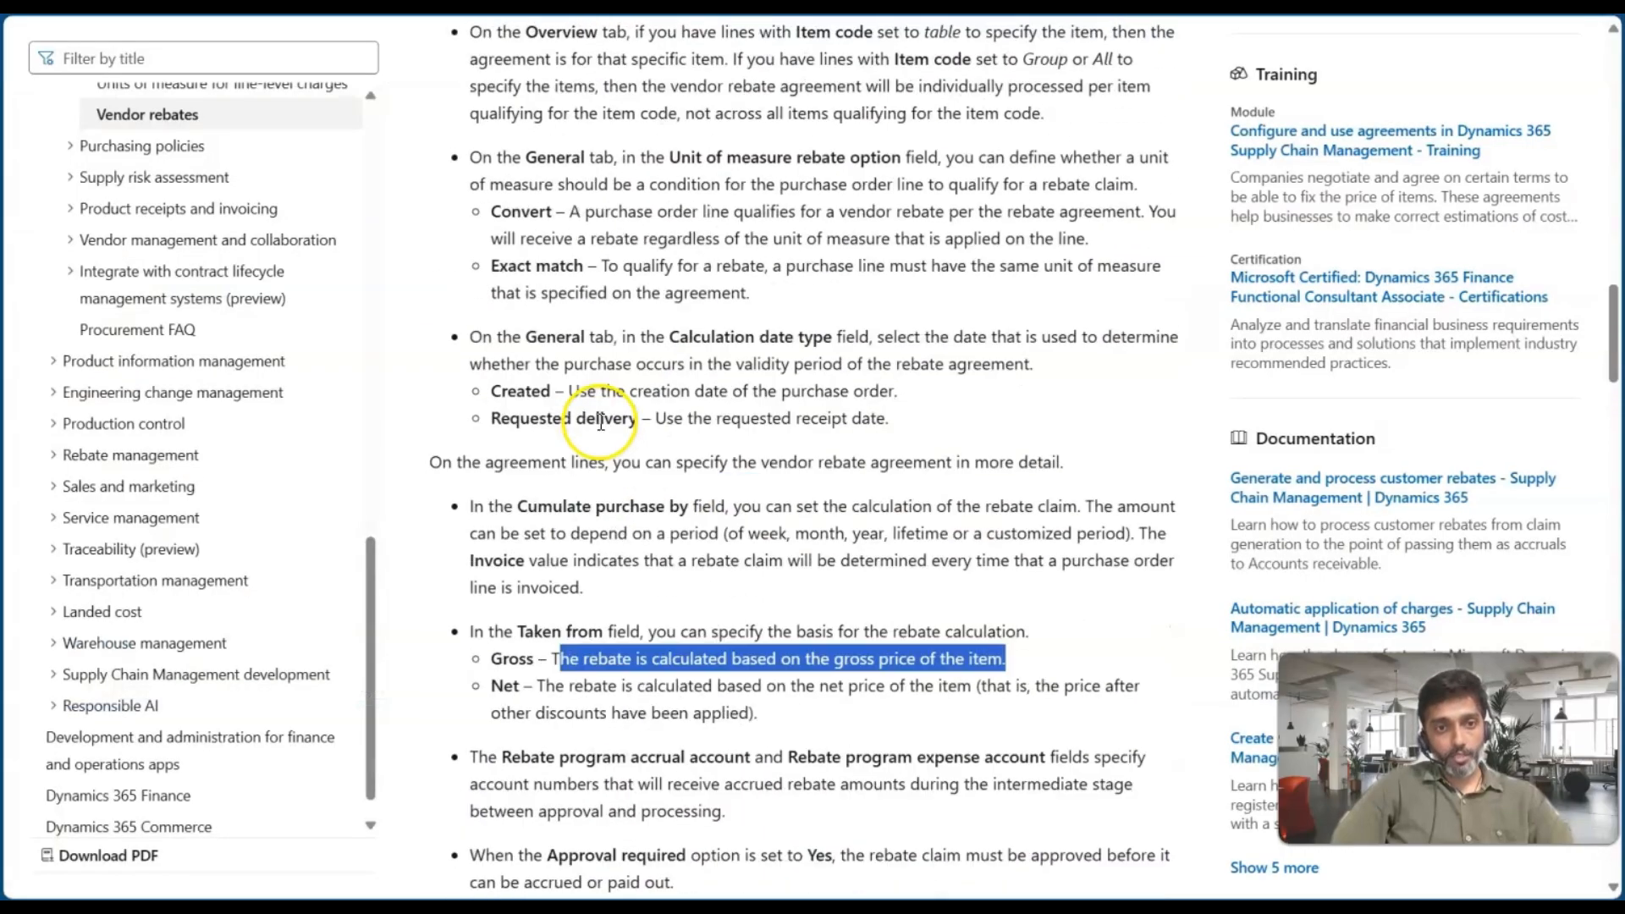
{"action": "scroll", "coordinate": [601, 424], "scroll_direction": "down", "scroll_amount": 12}
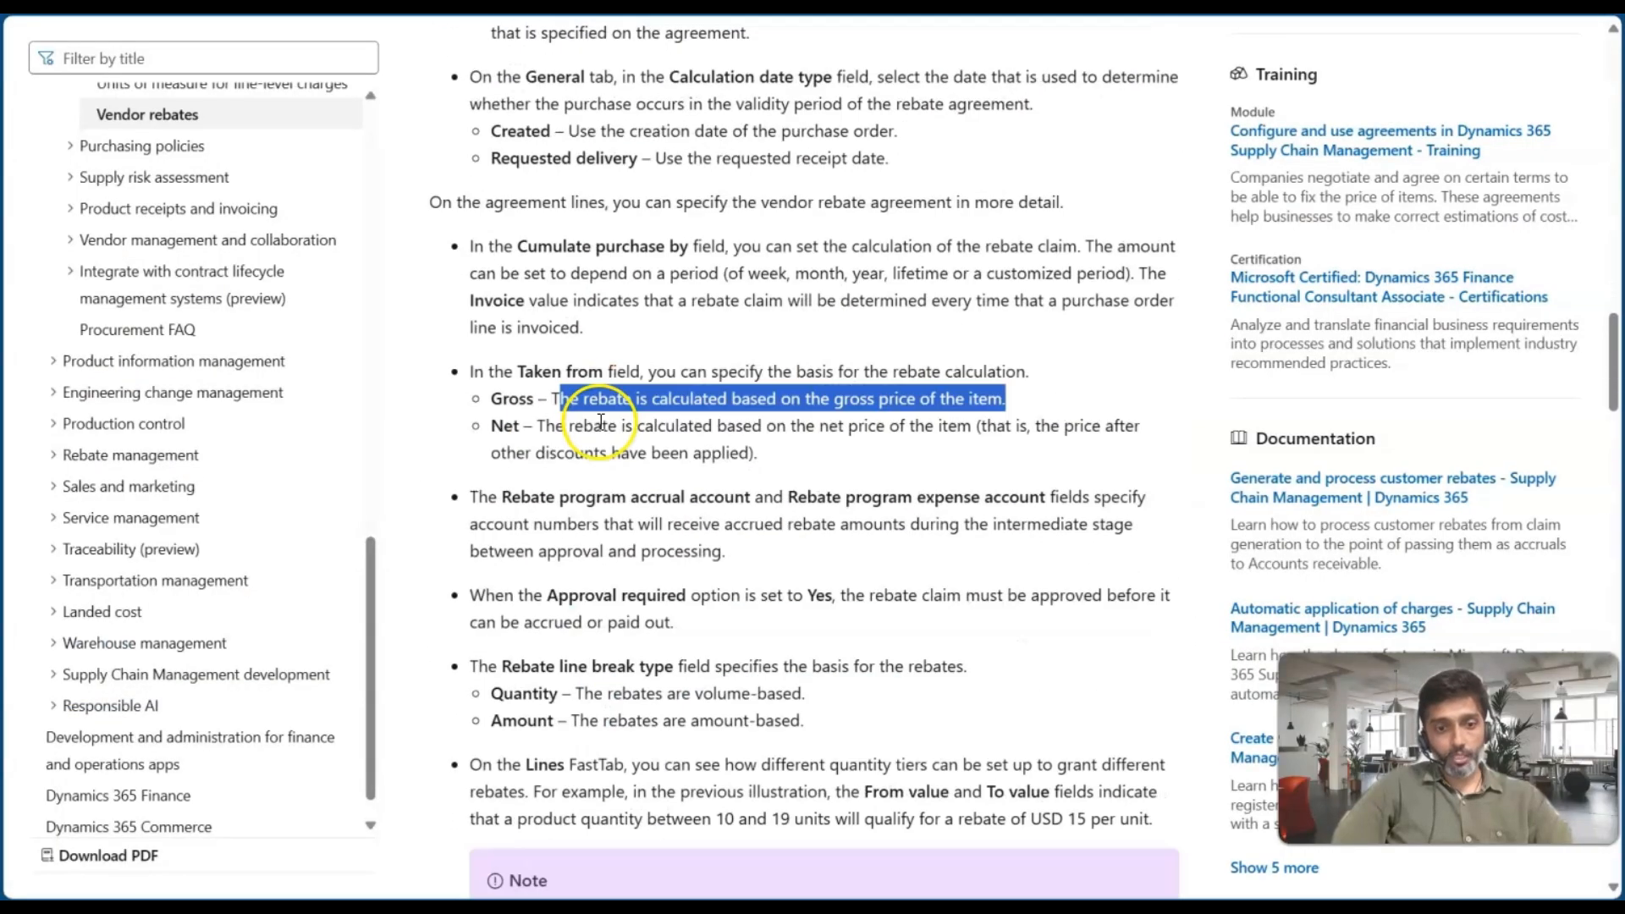
{"action": "scroll", "coordinate": [601, 423], "scroll_direction": "down", "scroll_amount": 3}
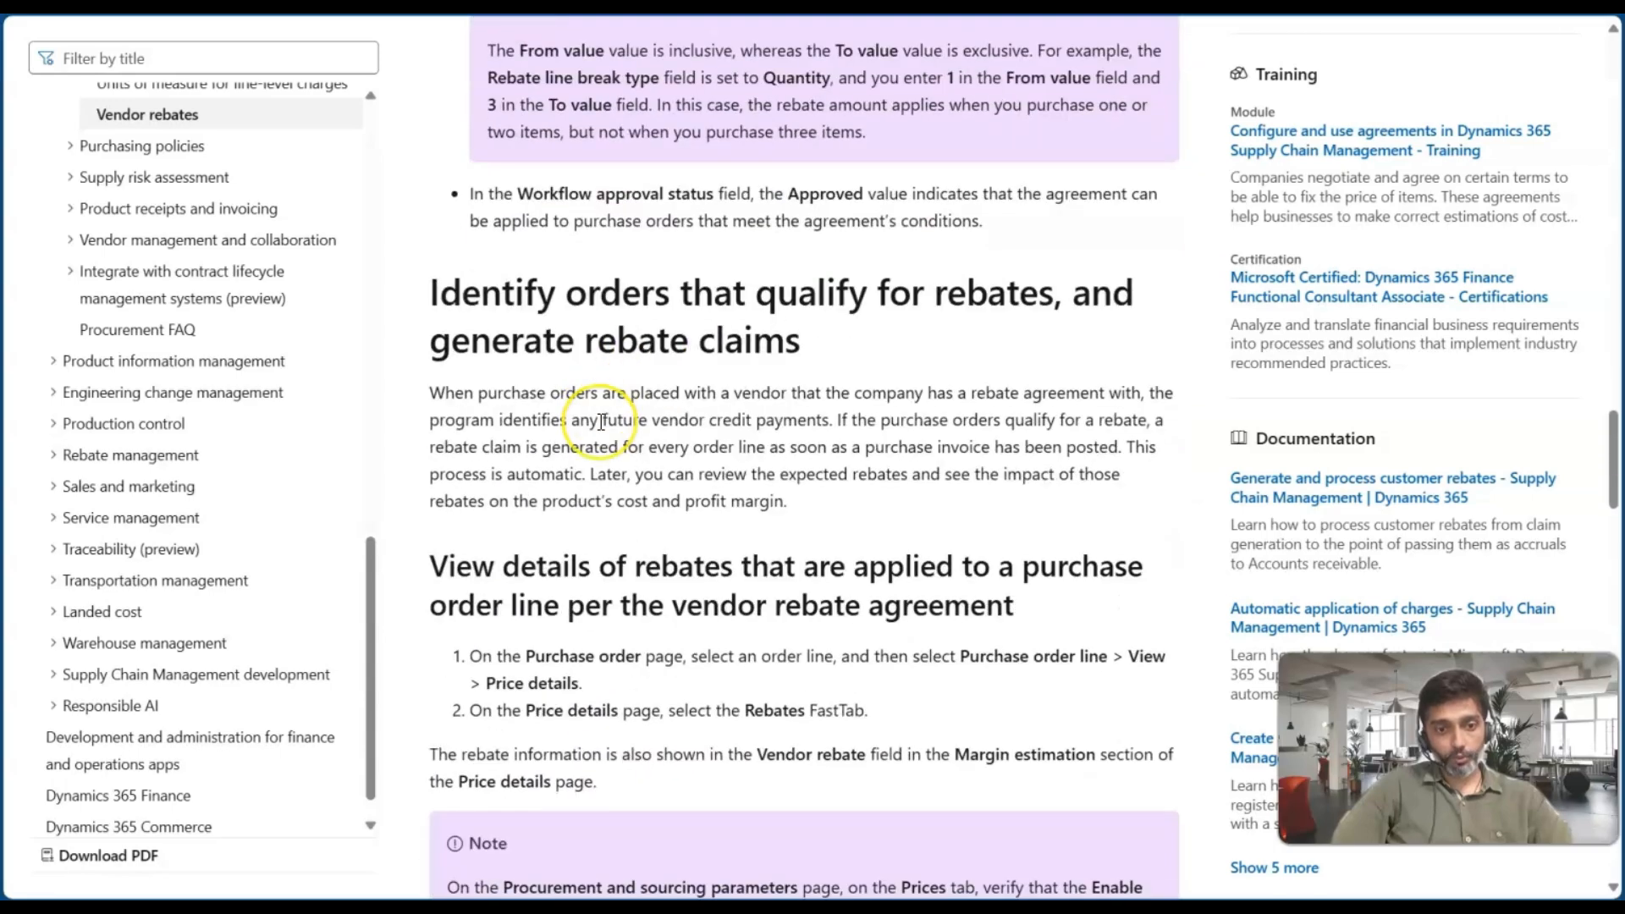
{"action": "scroll", "coordinate": [601, 422], "scroll_direction": "down", "scroll_amount": 7}
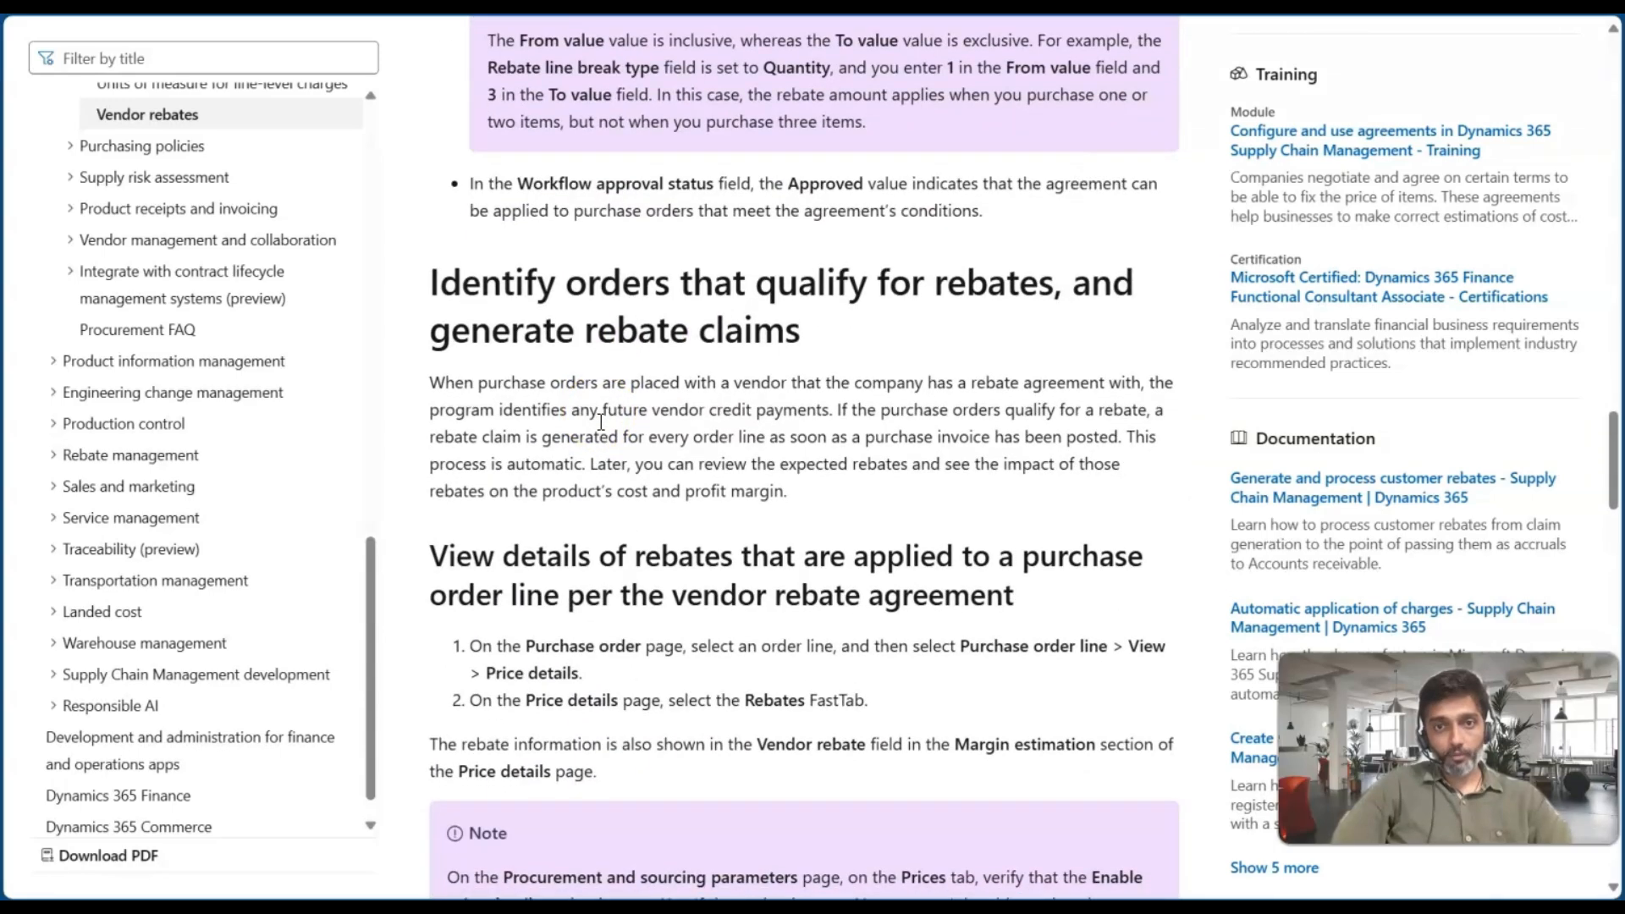
{"action": "scroll", "coordinate": [601, 422], "scroll_direction": "down", "scroll_amount": 4}
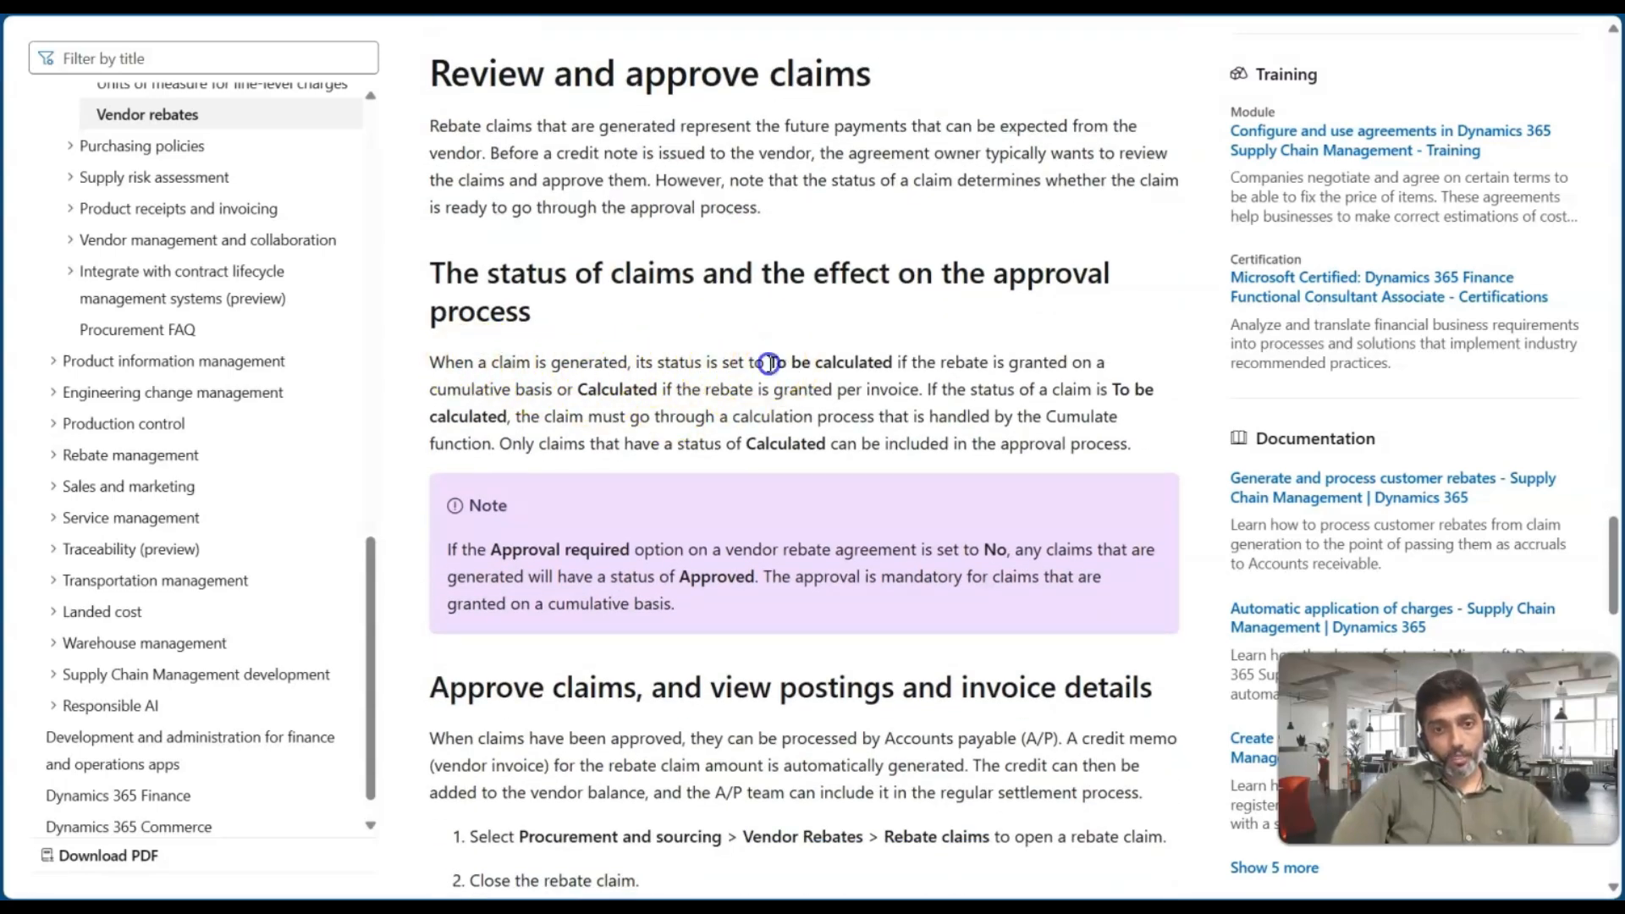
{"action": "left_click_drag", "start_coordinate": [771, 364], "coordinate": [896, 363]}
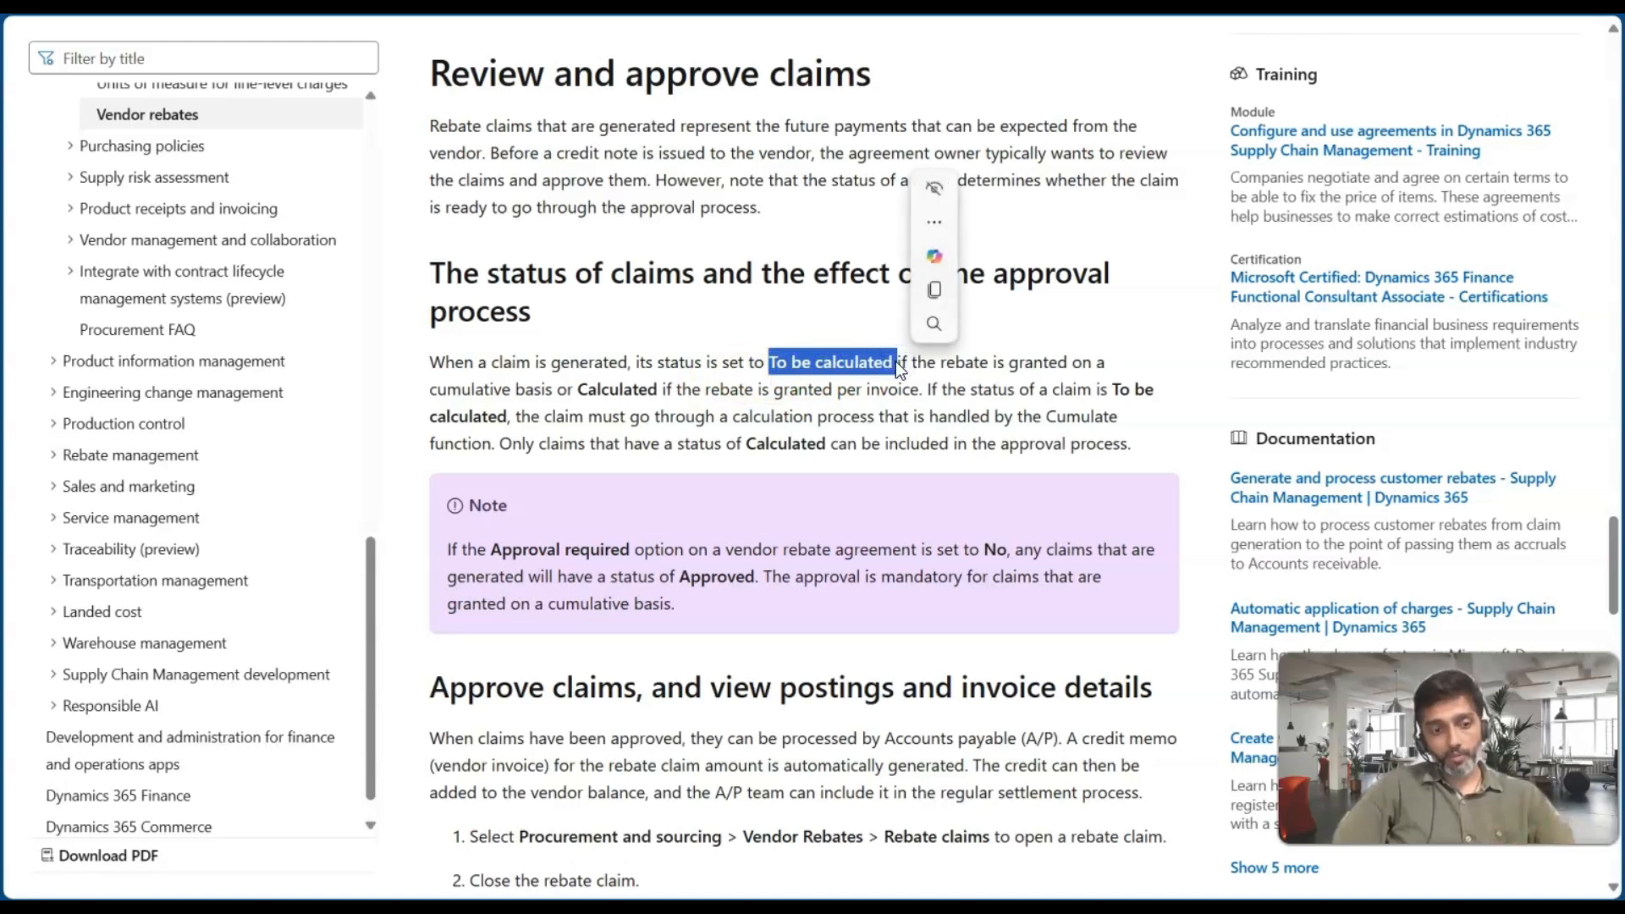
{"action": "left_click", "coordinate": [825, 401]}
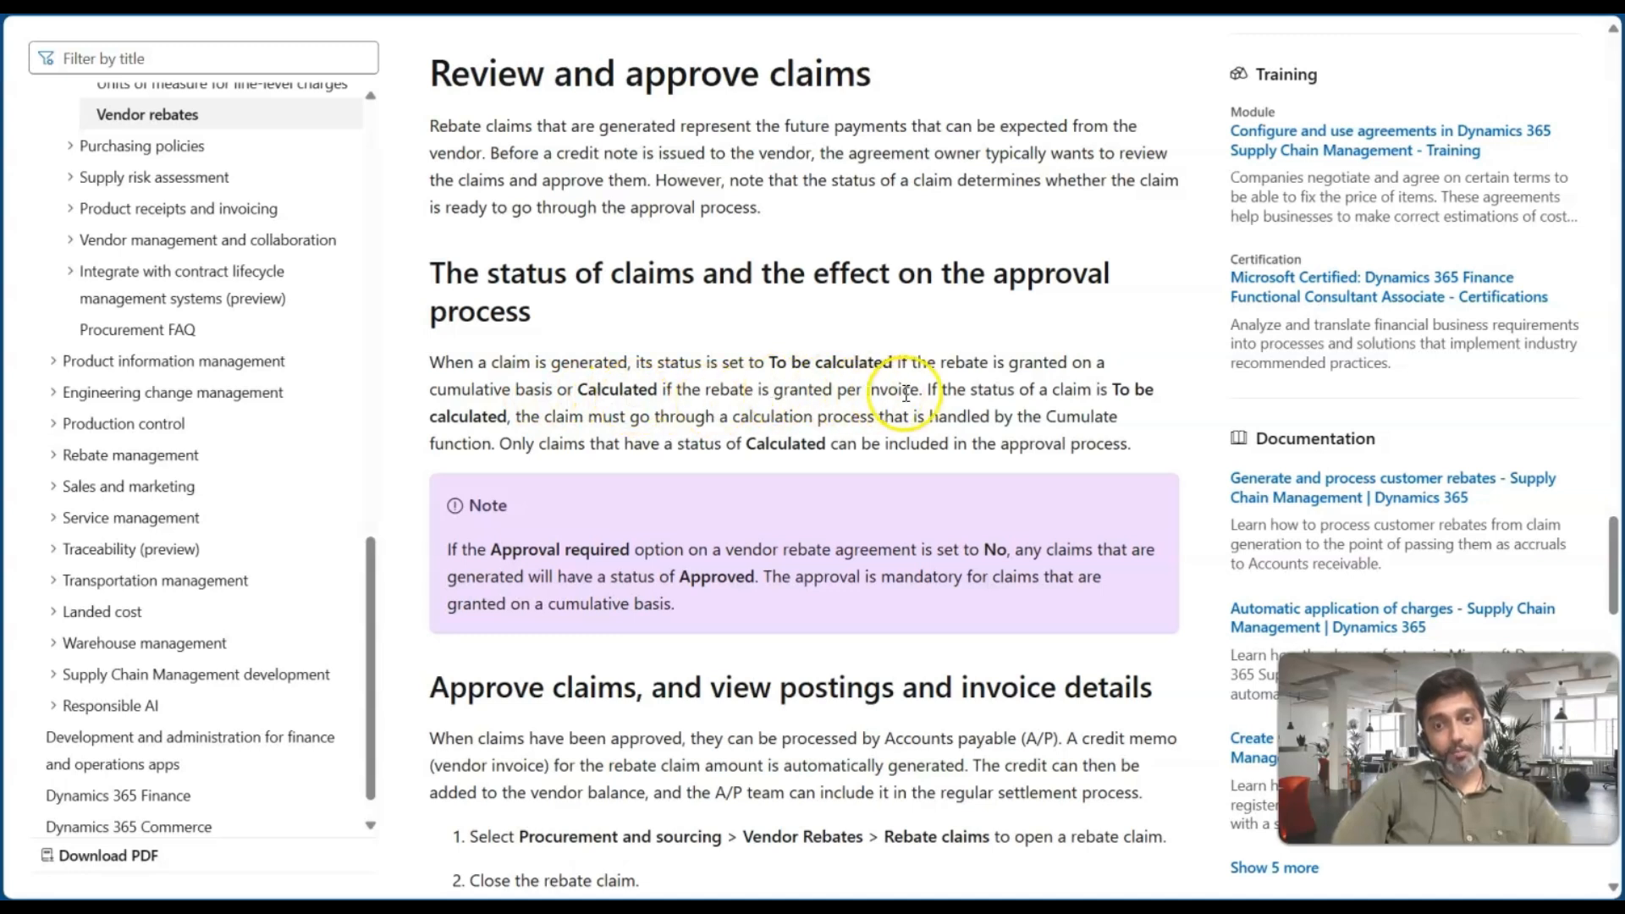
{"action": "left_click_drag", "start_coordinate": [918, 391], "coordinate": [659, 388]}
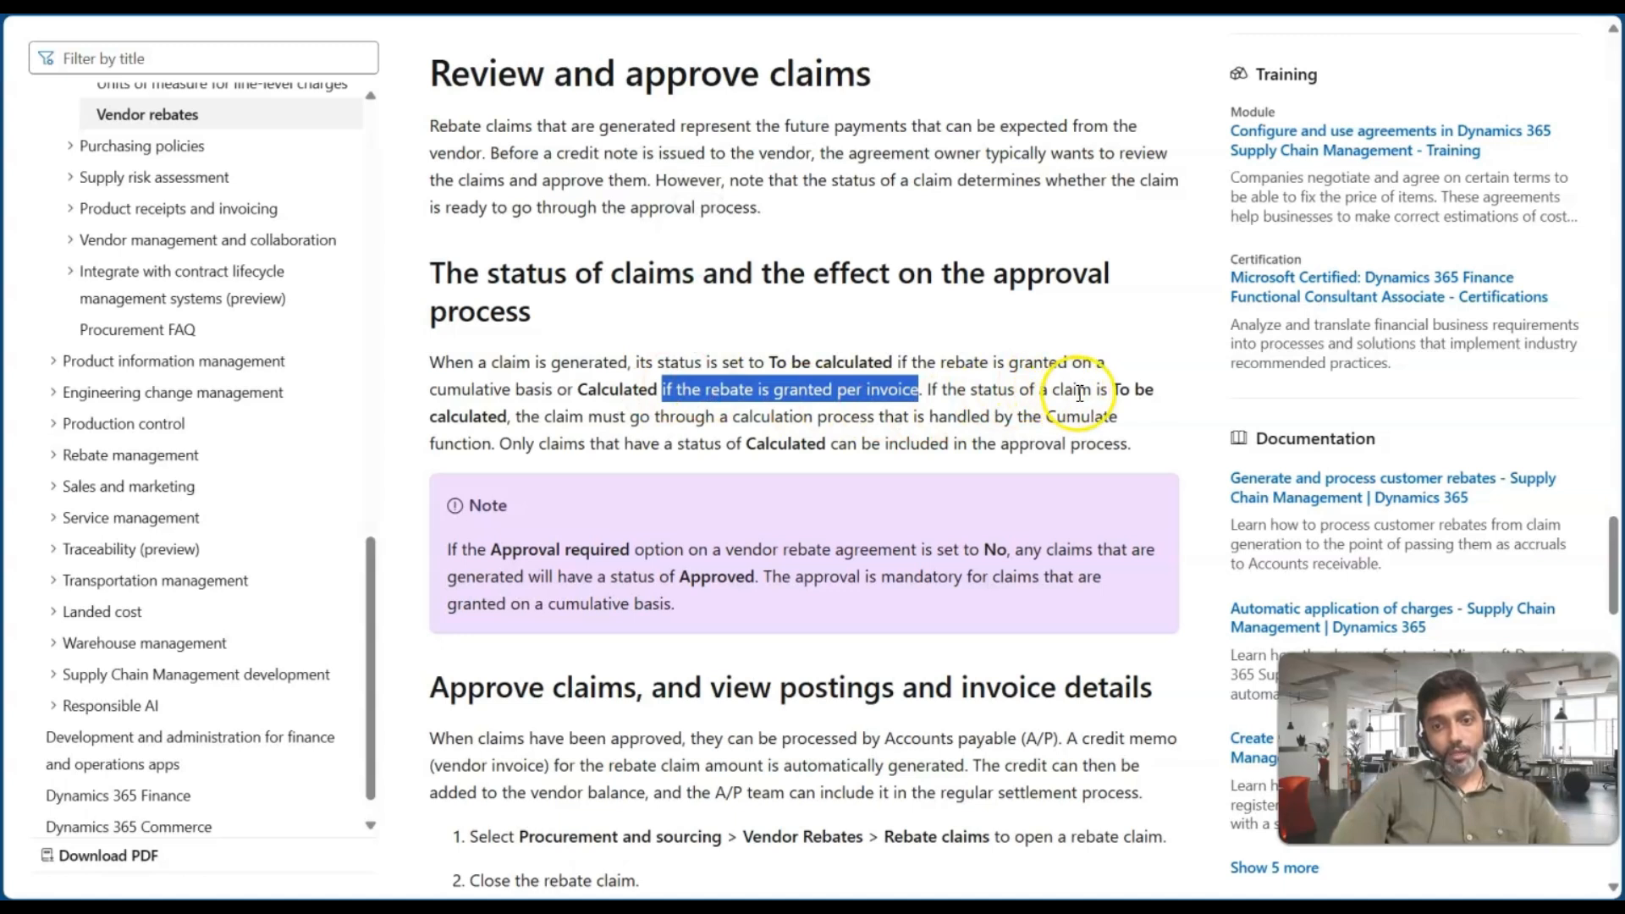
{"action": "left_click_drag", "start_coordinate": [516, 417], "coordinate": [1103, 416]}
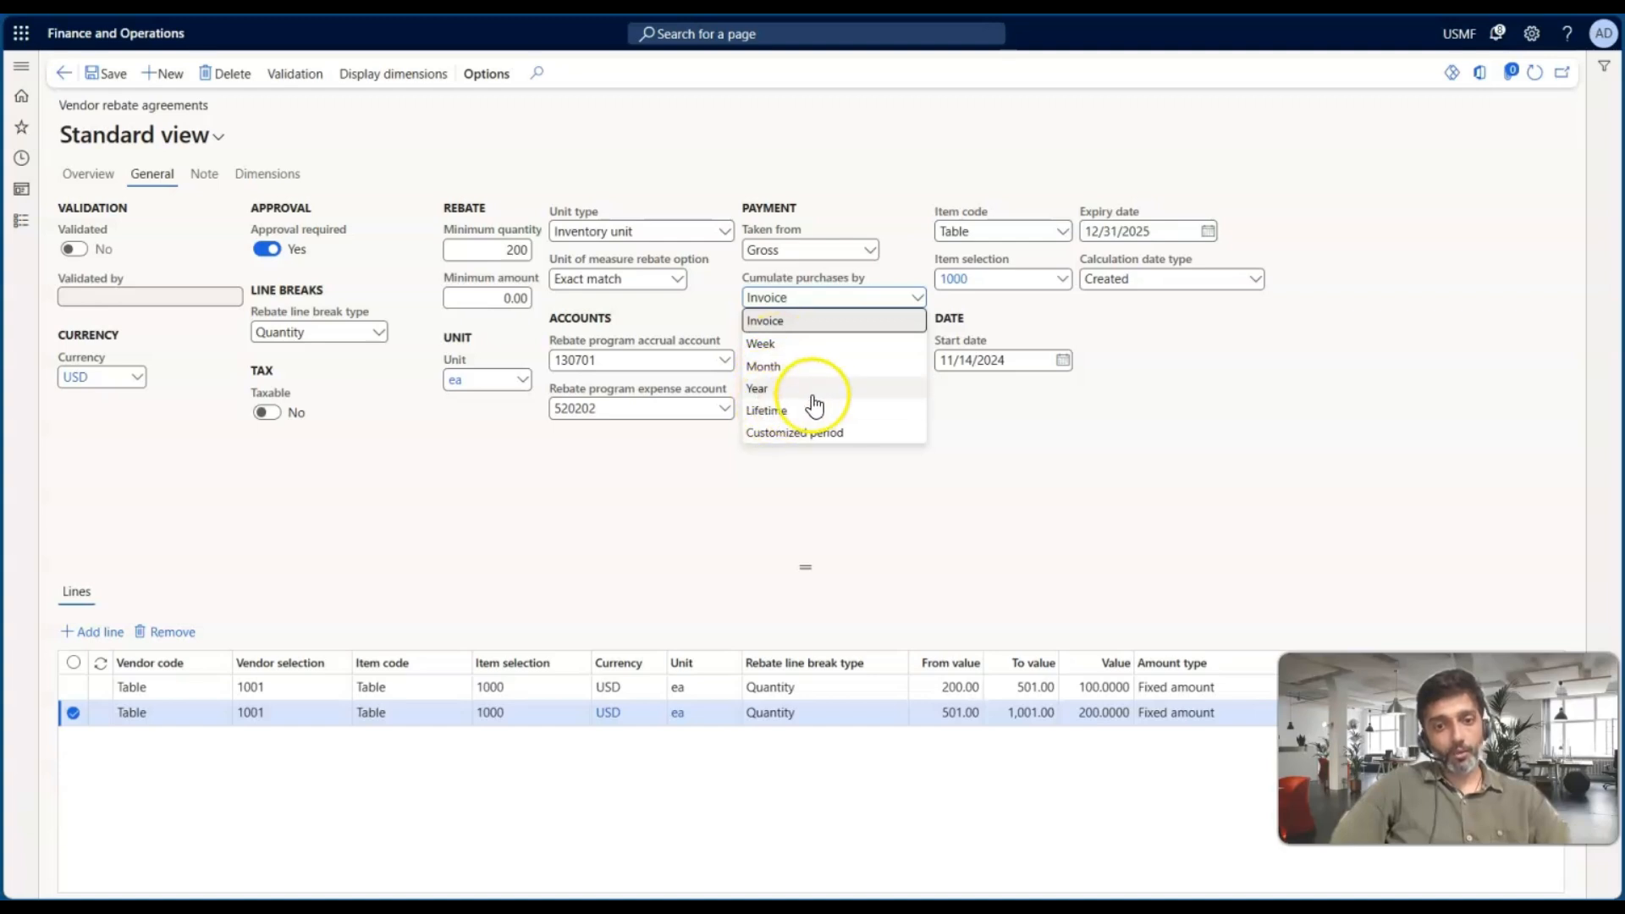
{"action": "left_click", "coordinate": [938, 414]}
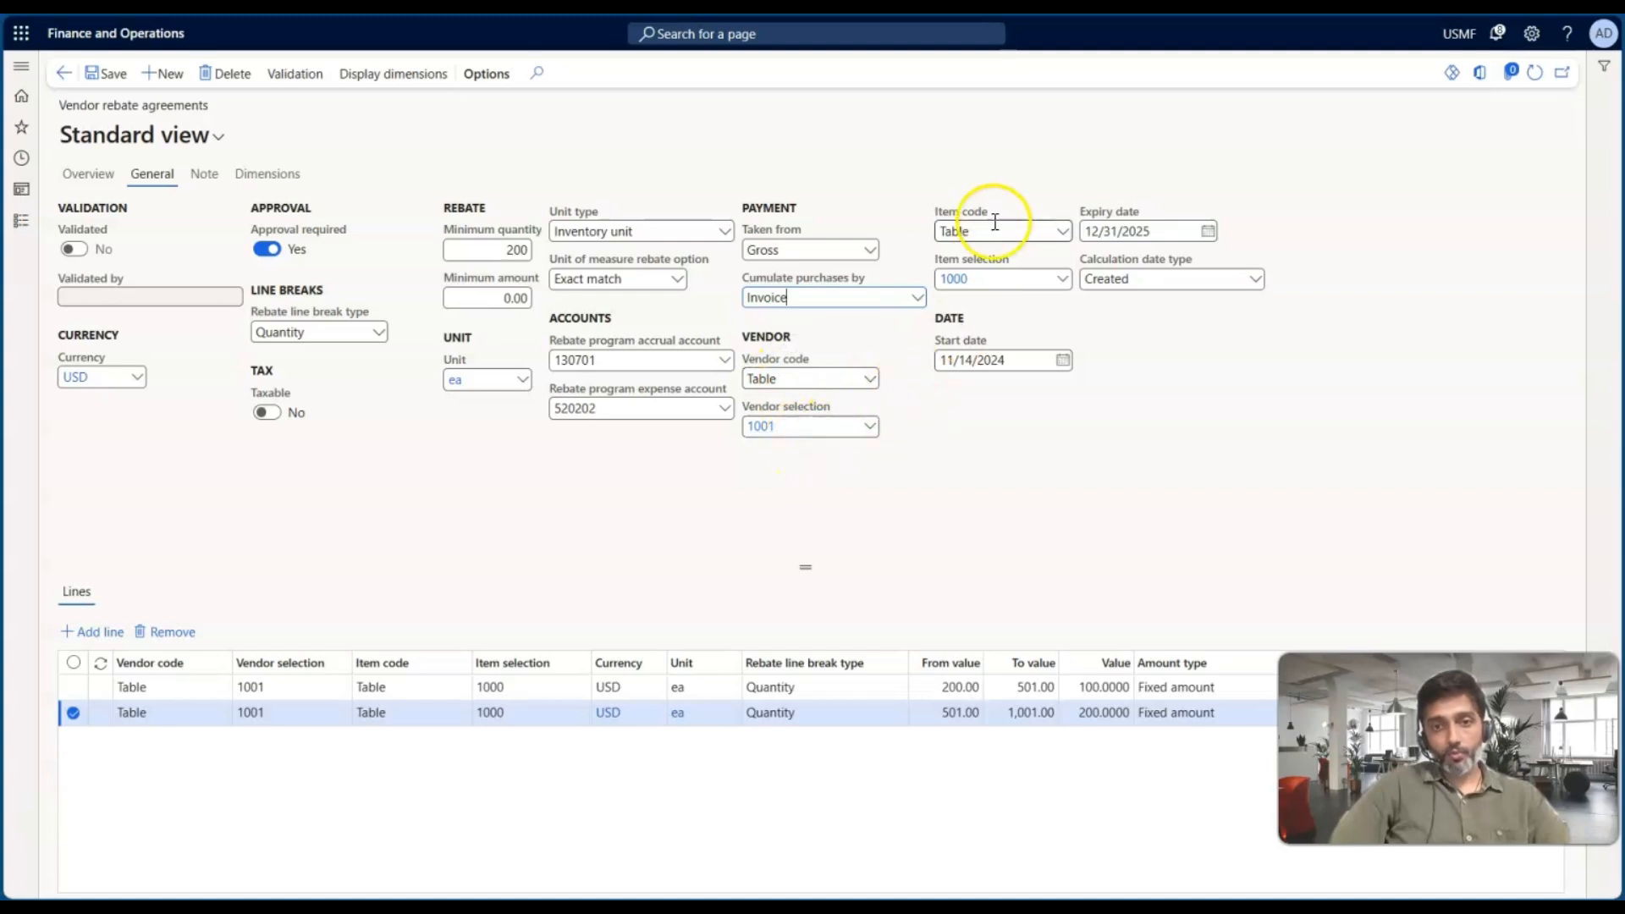
Check the agreement on the Overview tab and review the Calculation date type options on the General tab
{"action": "left_click", "coordinate": [108, 185]}
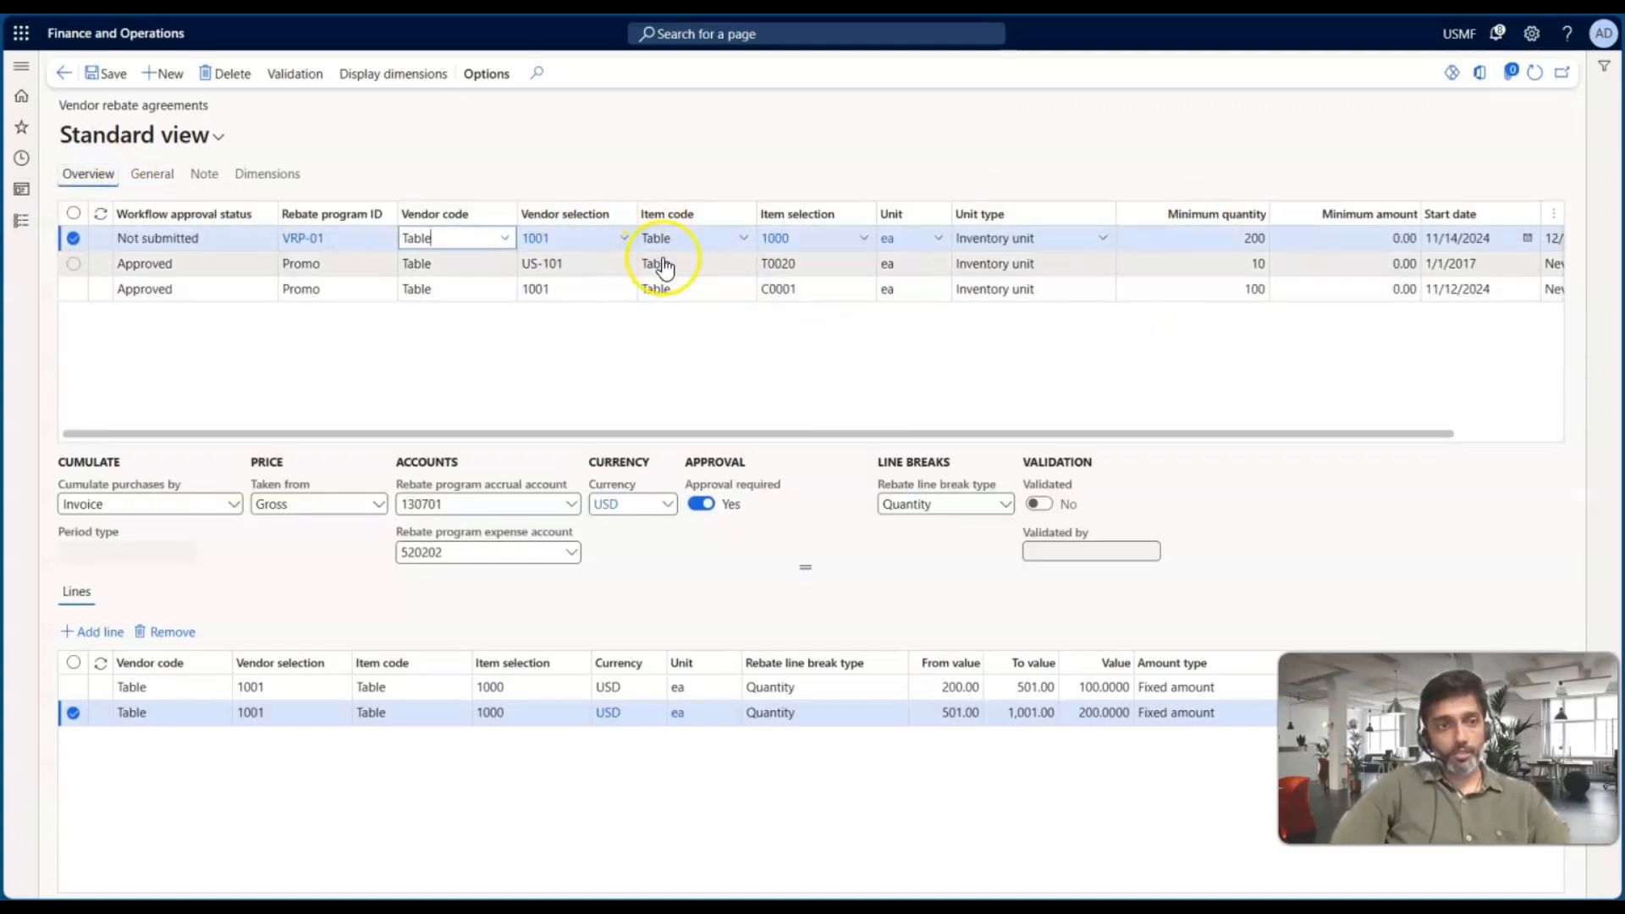
{"action": "left_click", "coordinate": [154, 176]}
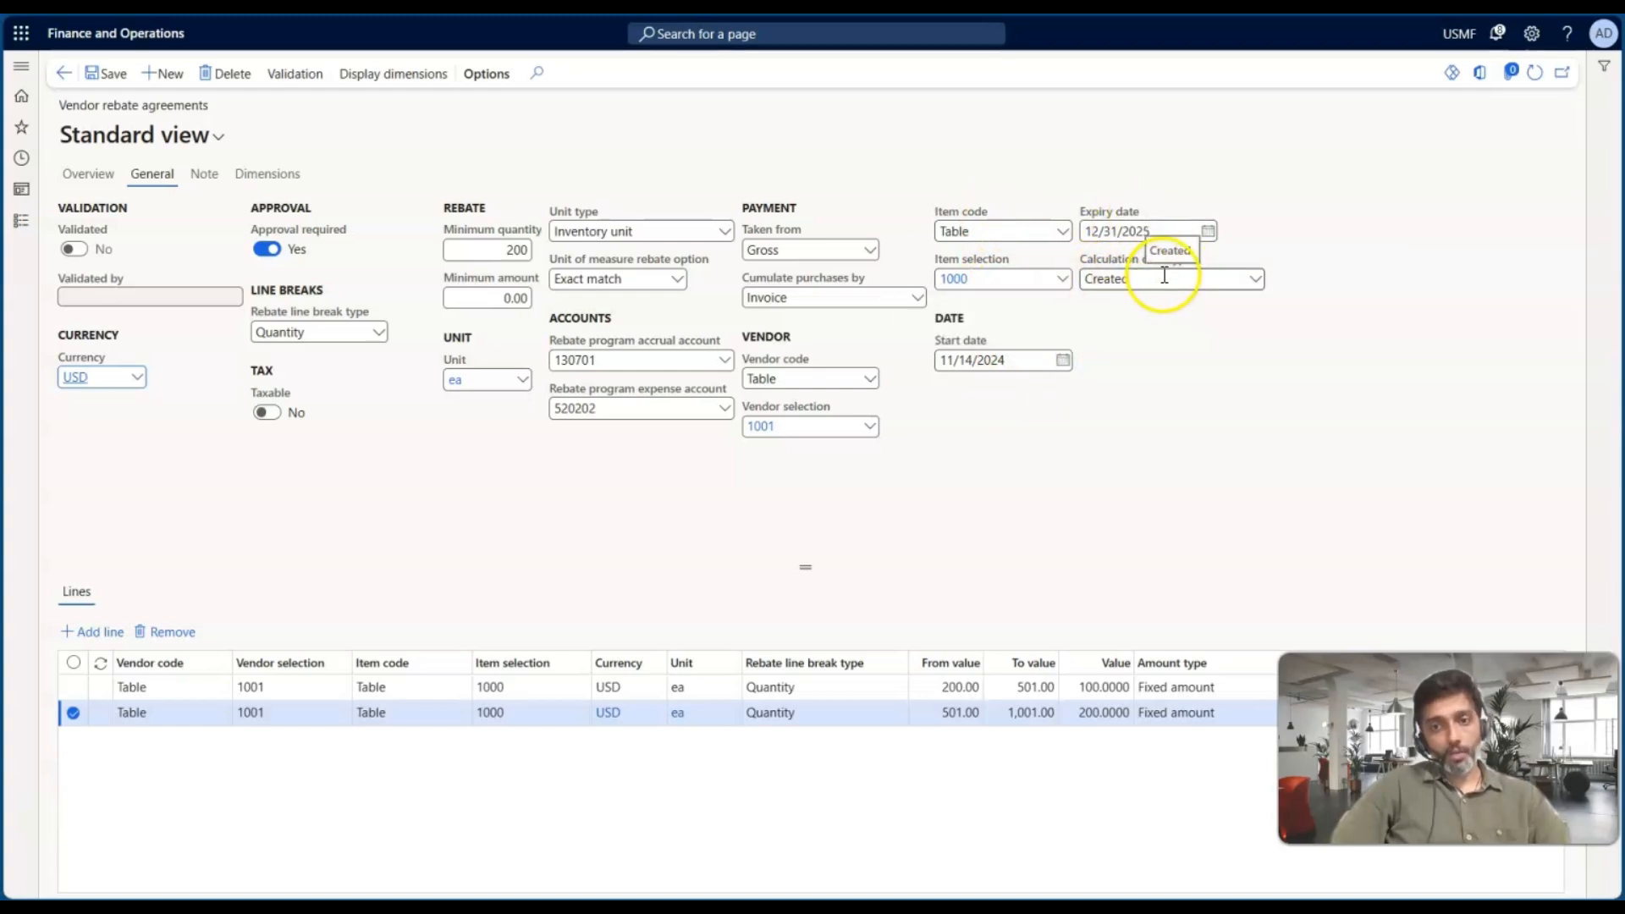
{"action": "left_click", "coordinate": [1256, 282]}
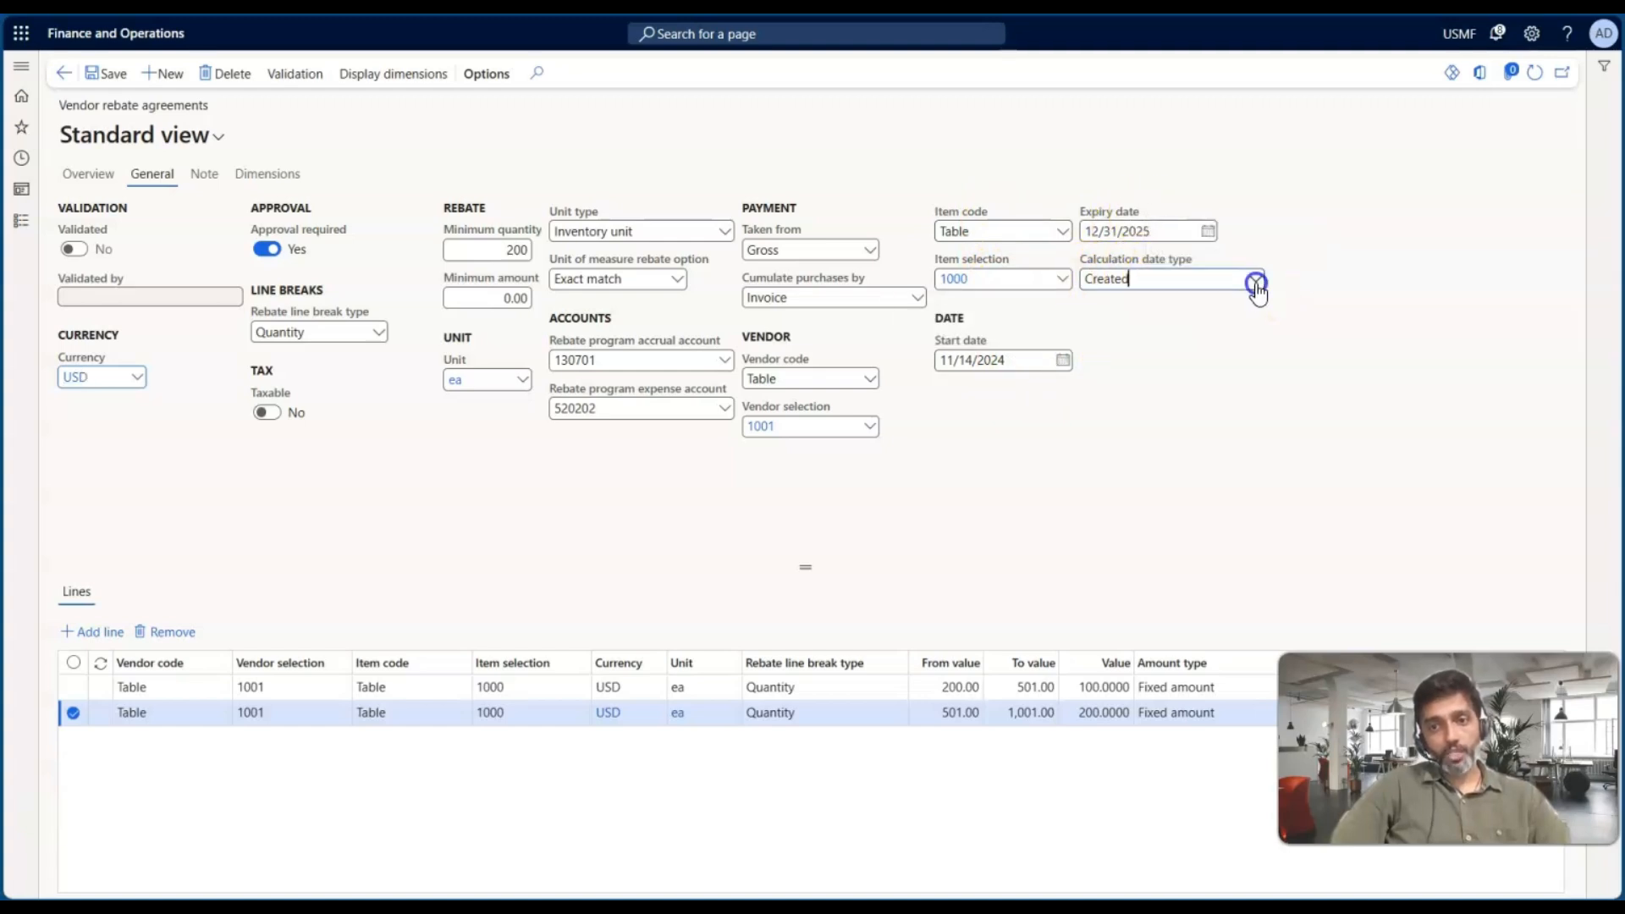
{"action": "left_click", "coordinate": [1134, 370]}
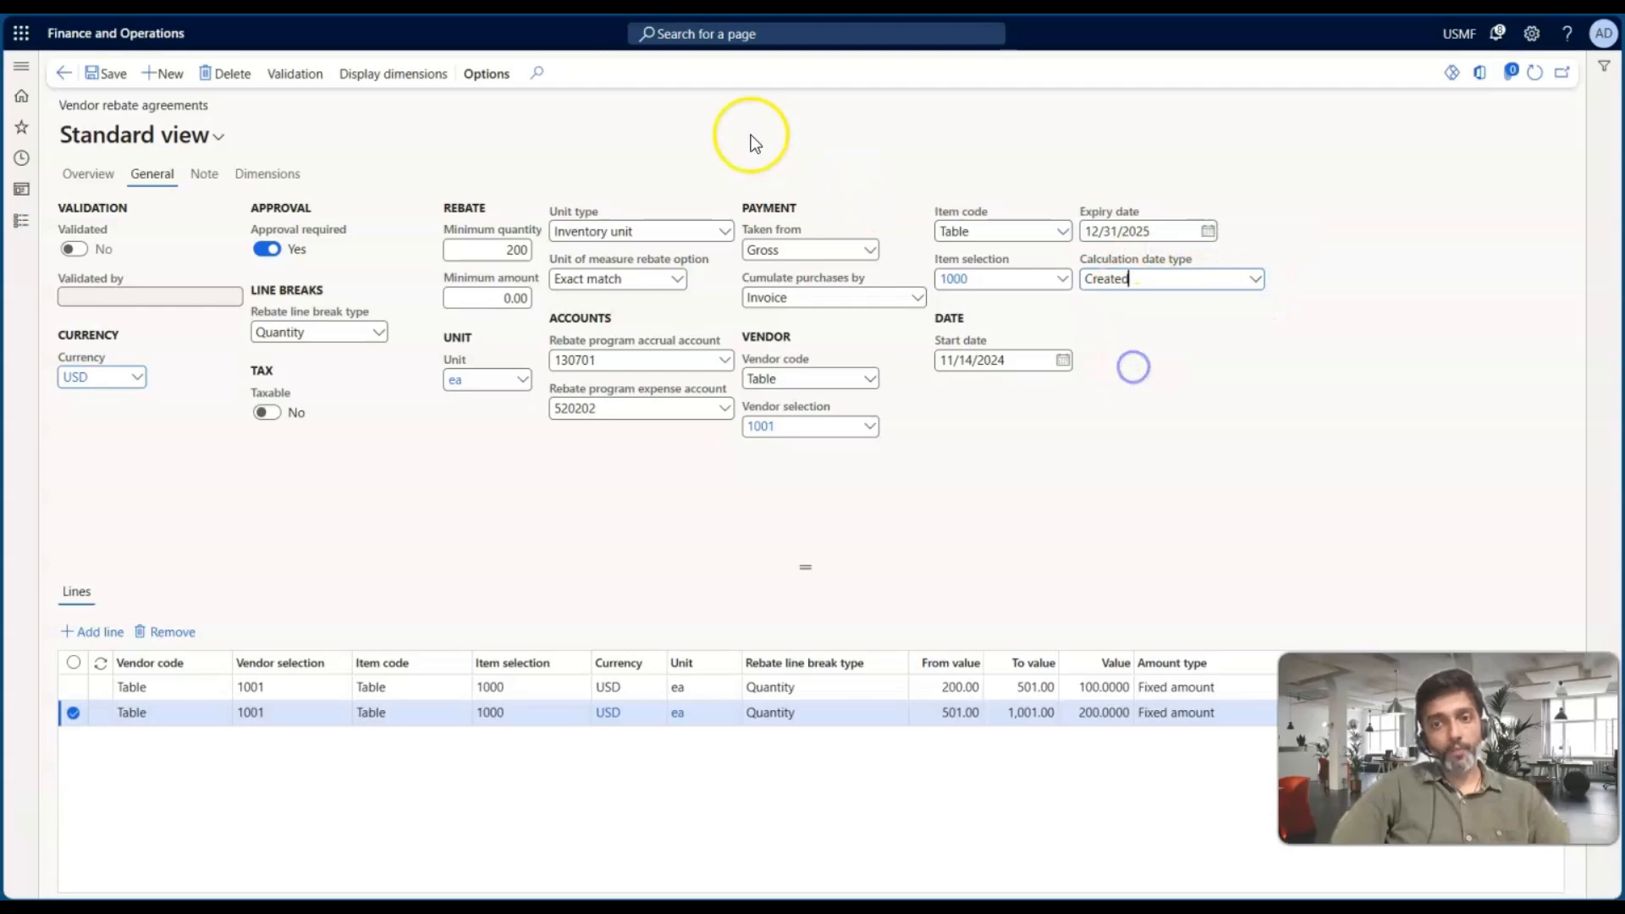
Scroll through the documentation on claim approval, rebate line break types and calculation date type
{"action": "left_click", "coordinate": [511, 15]}
{"action": "scroll", "coordinate": [592, 472], "scroll_direction": "down", "scroll_amount": 6}
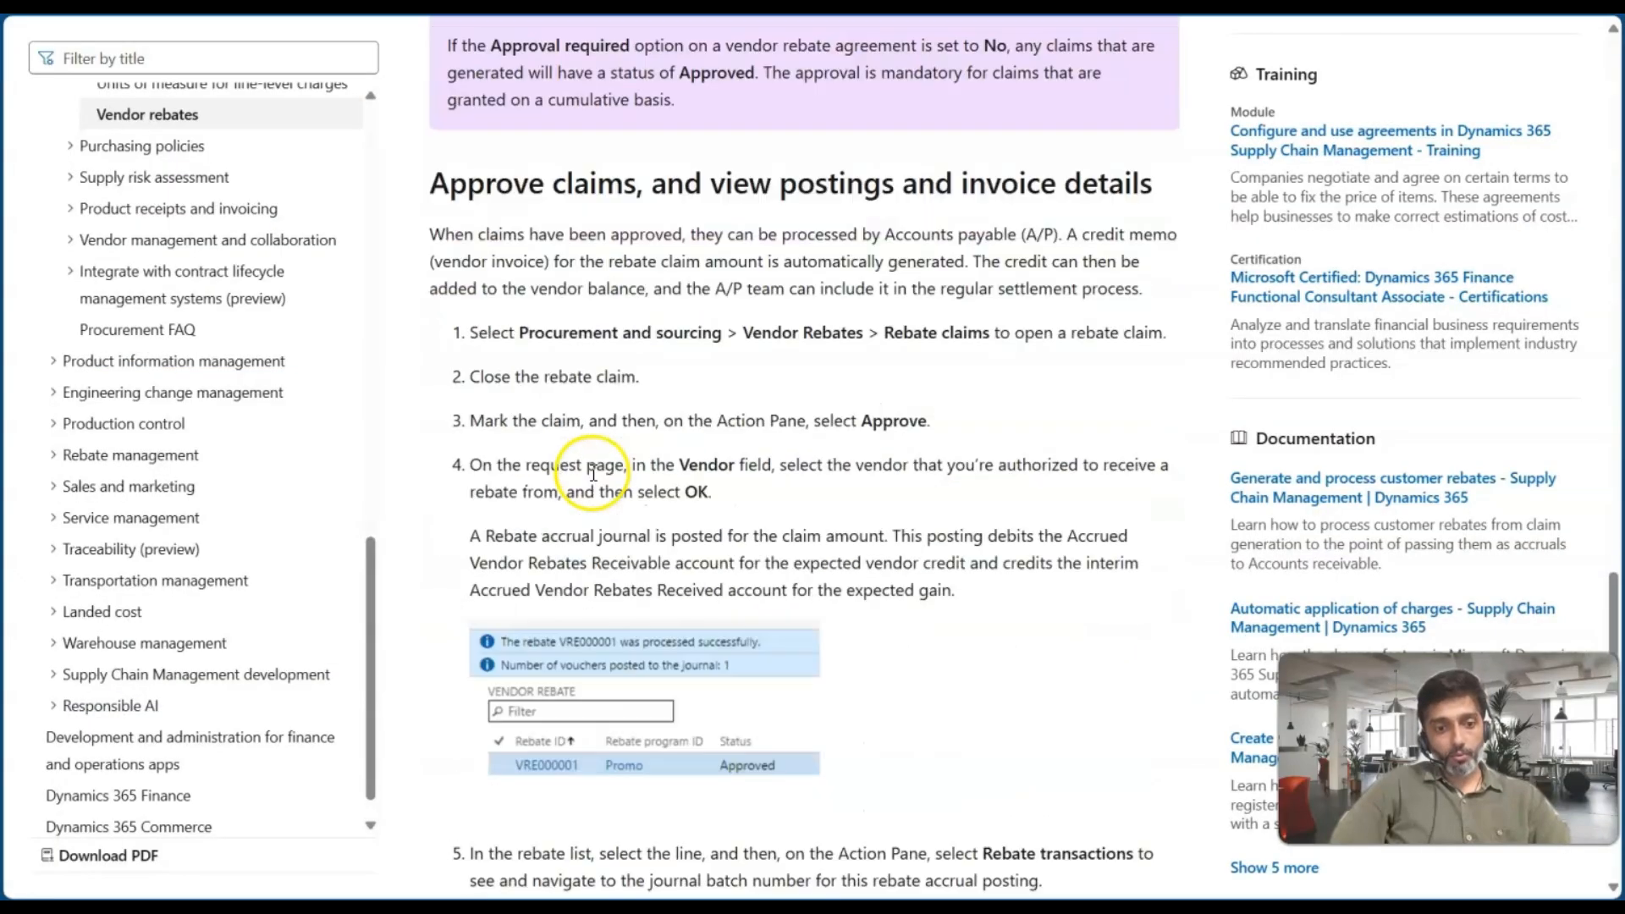
{"action": "scroll", "coordinate": [592, 472], "scroll_direction": "up", "scroll_amount": 4}
{"action": "scroll", "coordinate": [592, 476], "scroll_direction": "up", "scroll_amount": 15}
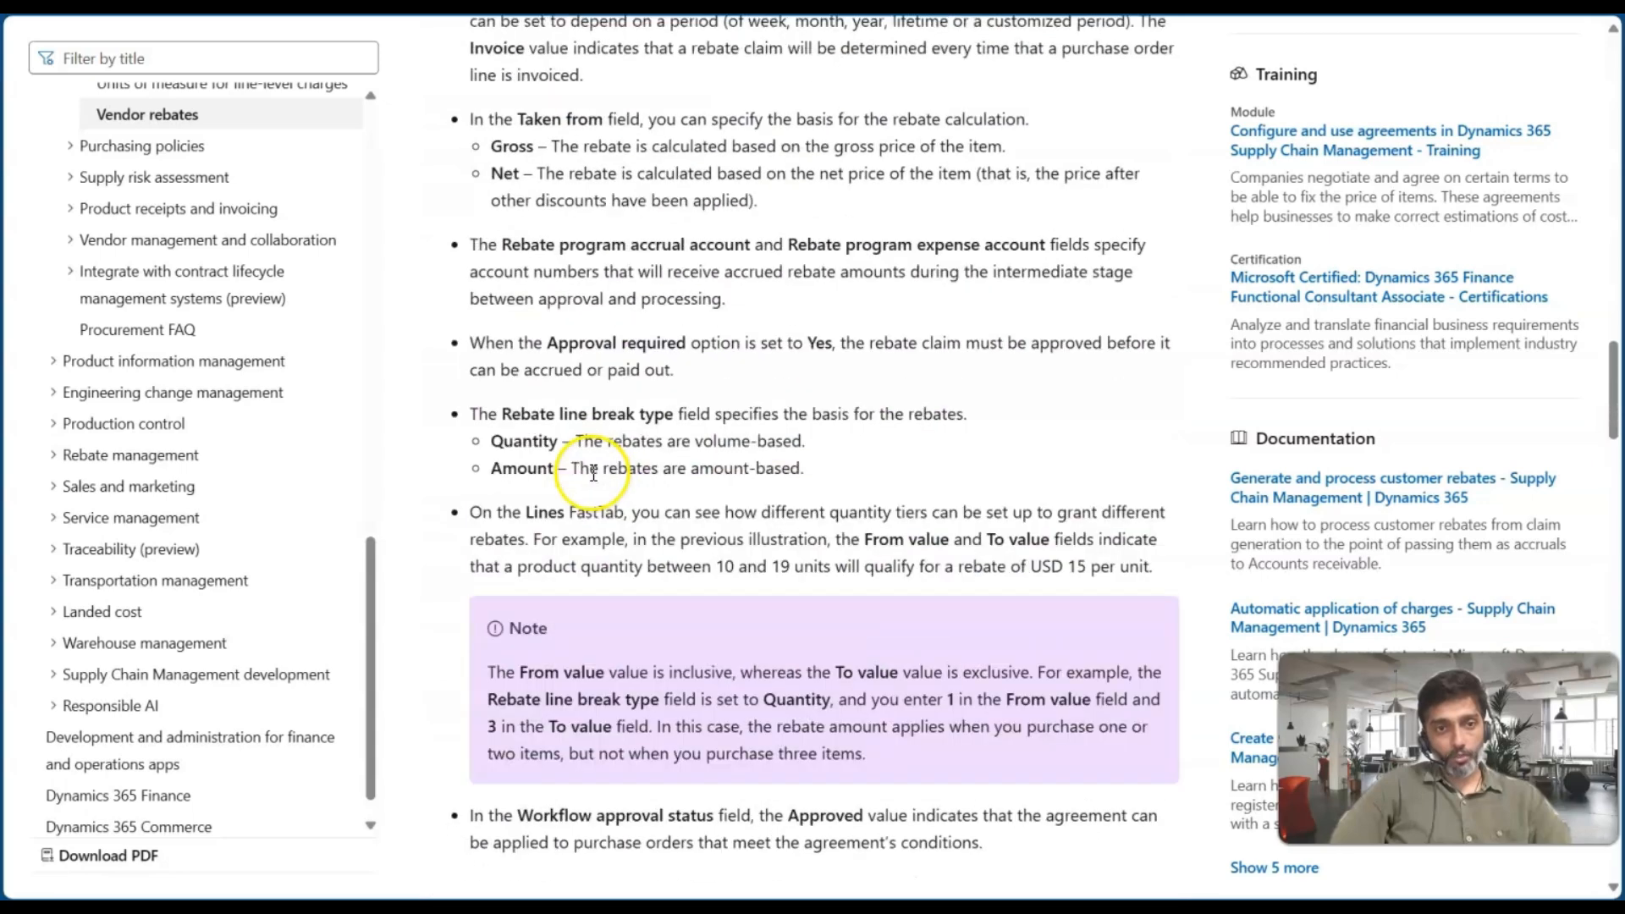
{"action": "scroll", "coordinate": [584, 470], "scroll_direction": "up", "scroll_amount": 4}
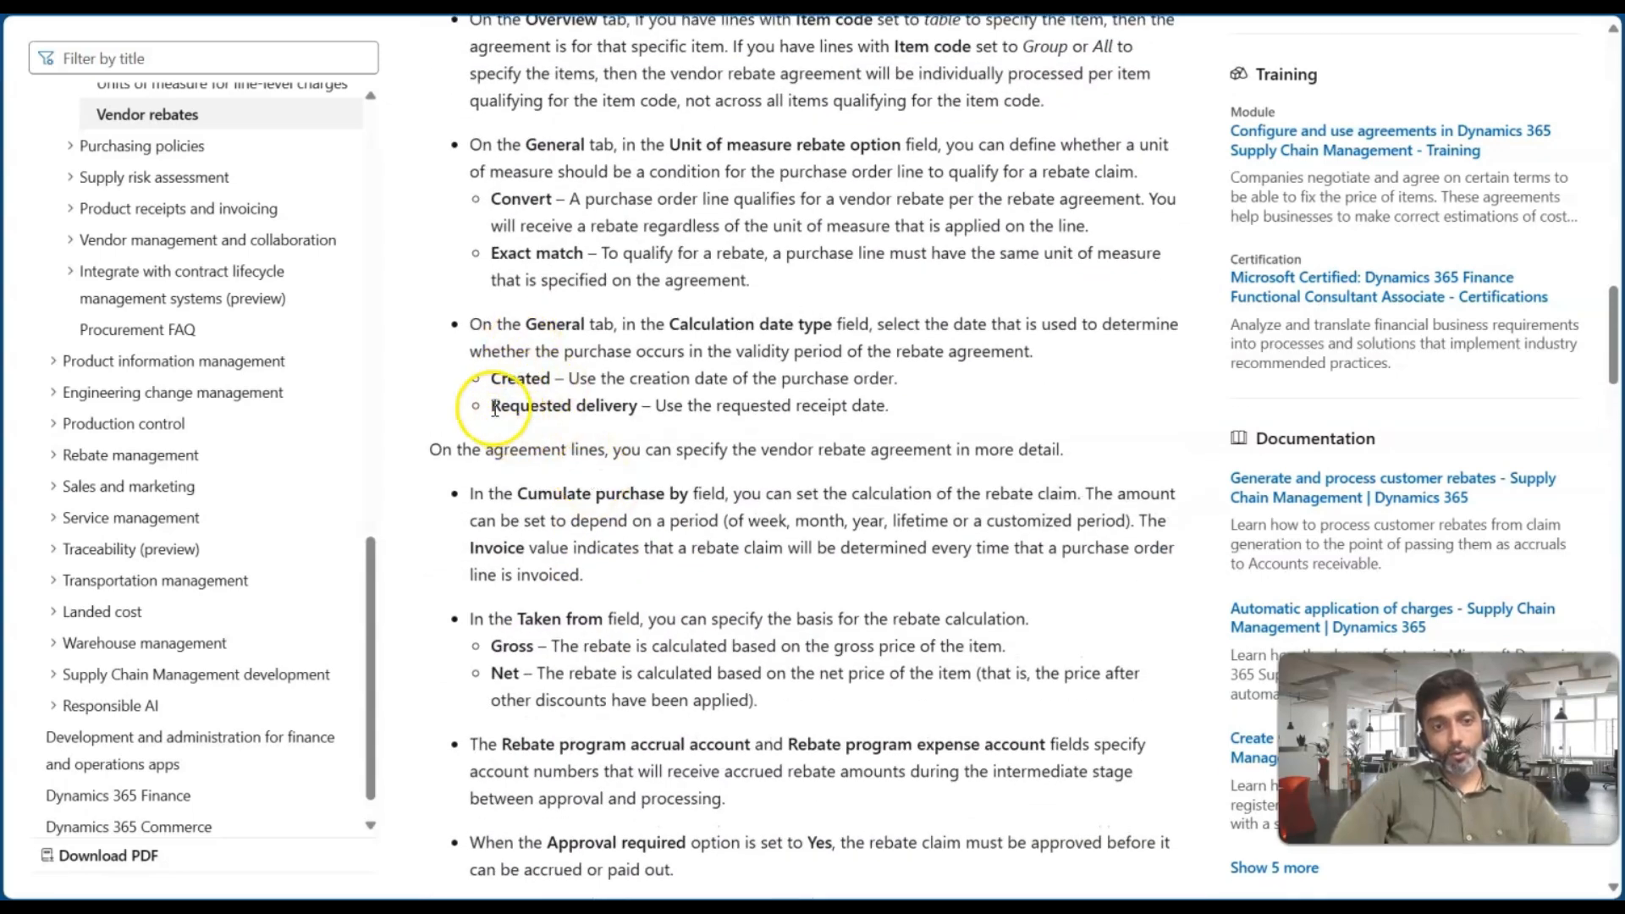
Highlight and read the documentation's Created and Requested delivery options for the Calculation date type
{"action": "left_click_drag", "start_coordinate": [569, 379], "coordinate": [894, 379]}
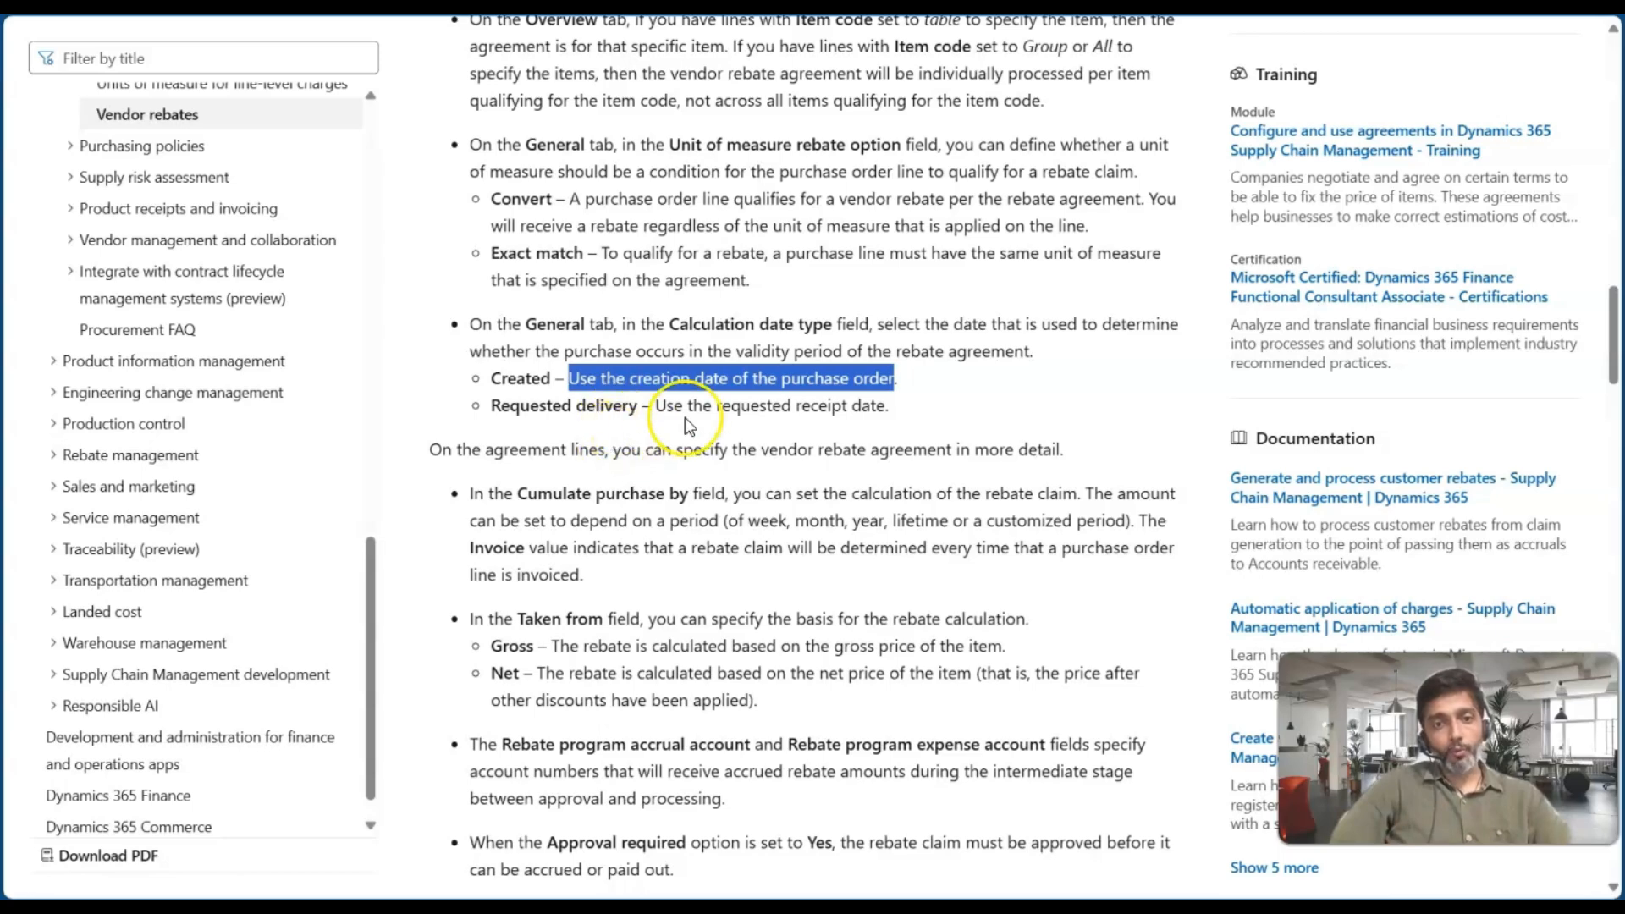
{"action": "left_click_drag", "start_coordinate": [656, 405], "coordinate": [882, 399]}
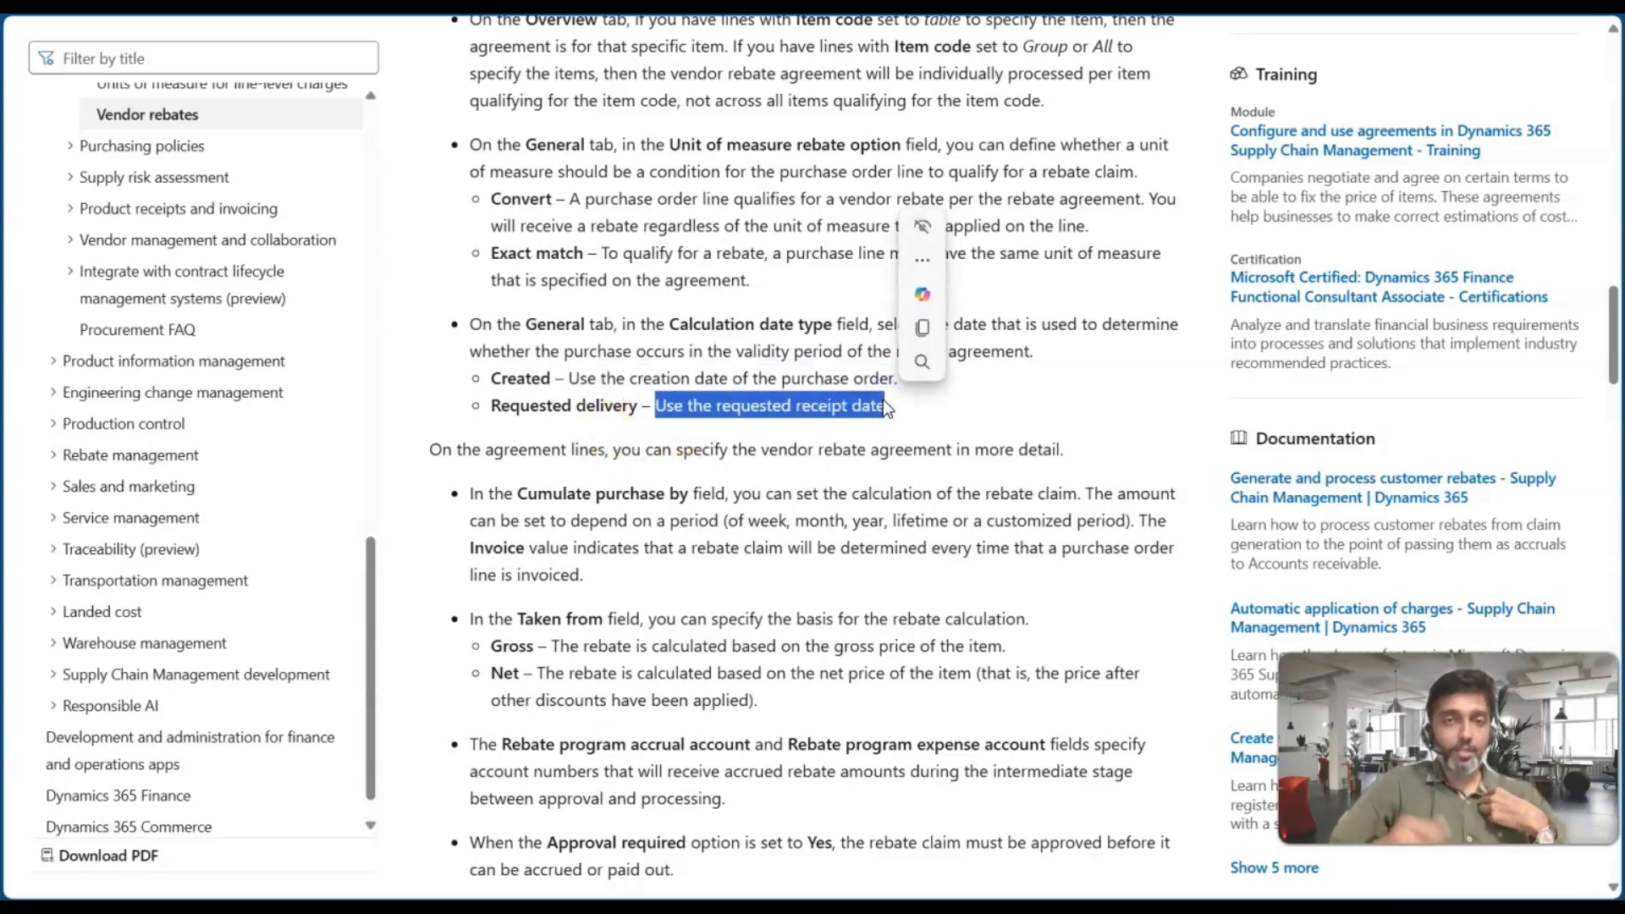
{"action": "left_click", "coordinate": [693, 377]}
{"action": "left_click_drag", "start_coordinate": [637, 378], "coordinate": [879, 377]}
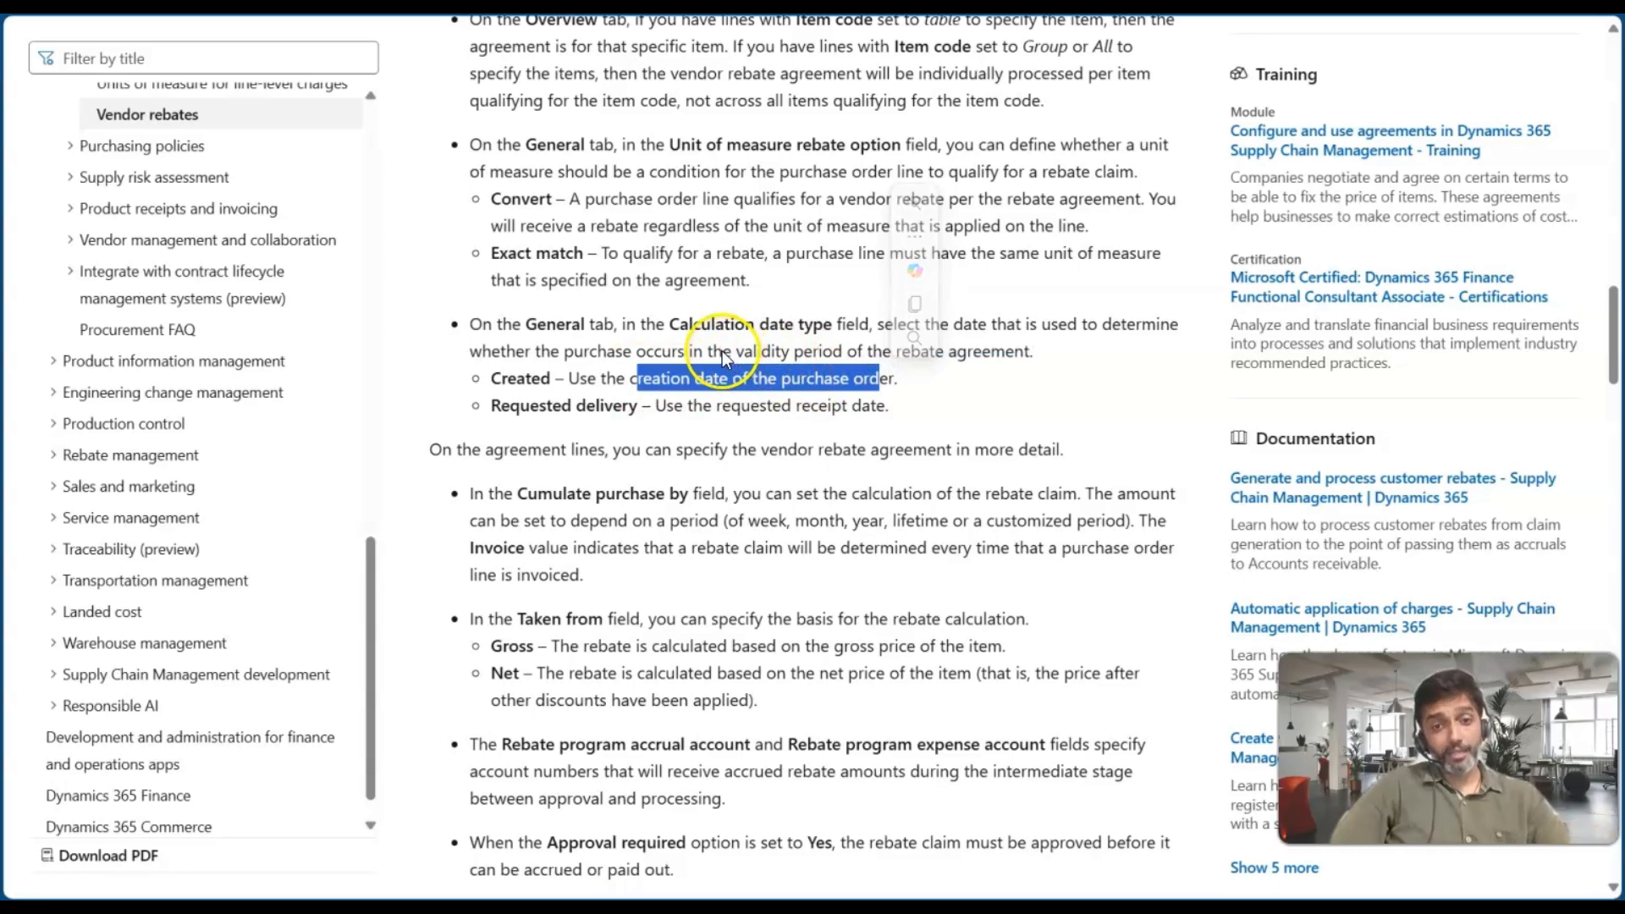
{"action": "left_click_drag", "start_coordinate": [713, 350], "coordinate": [999, 348]}
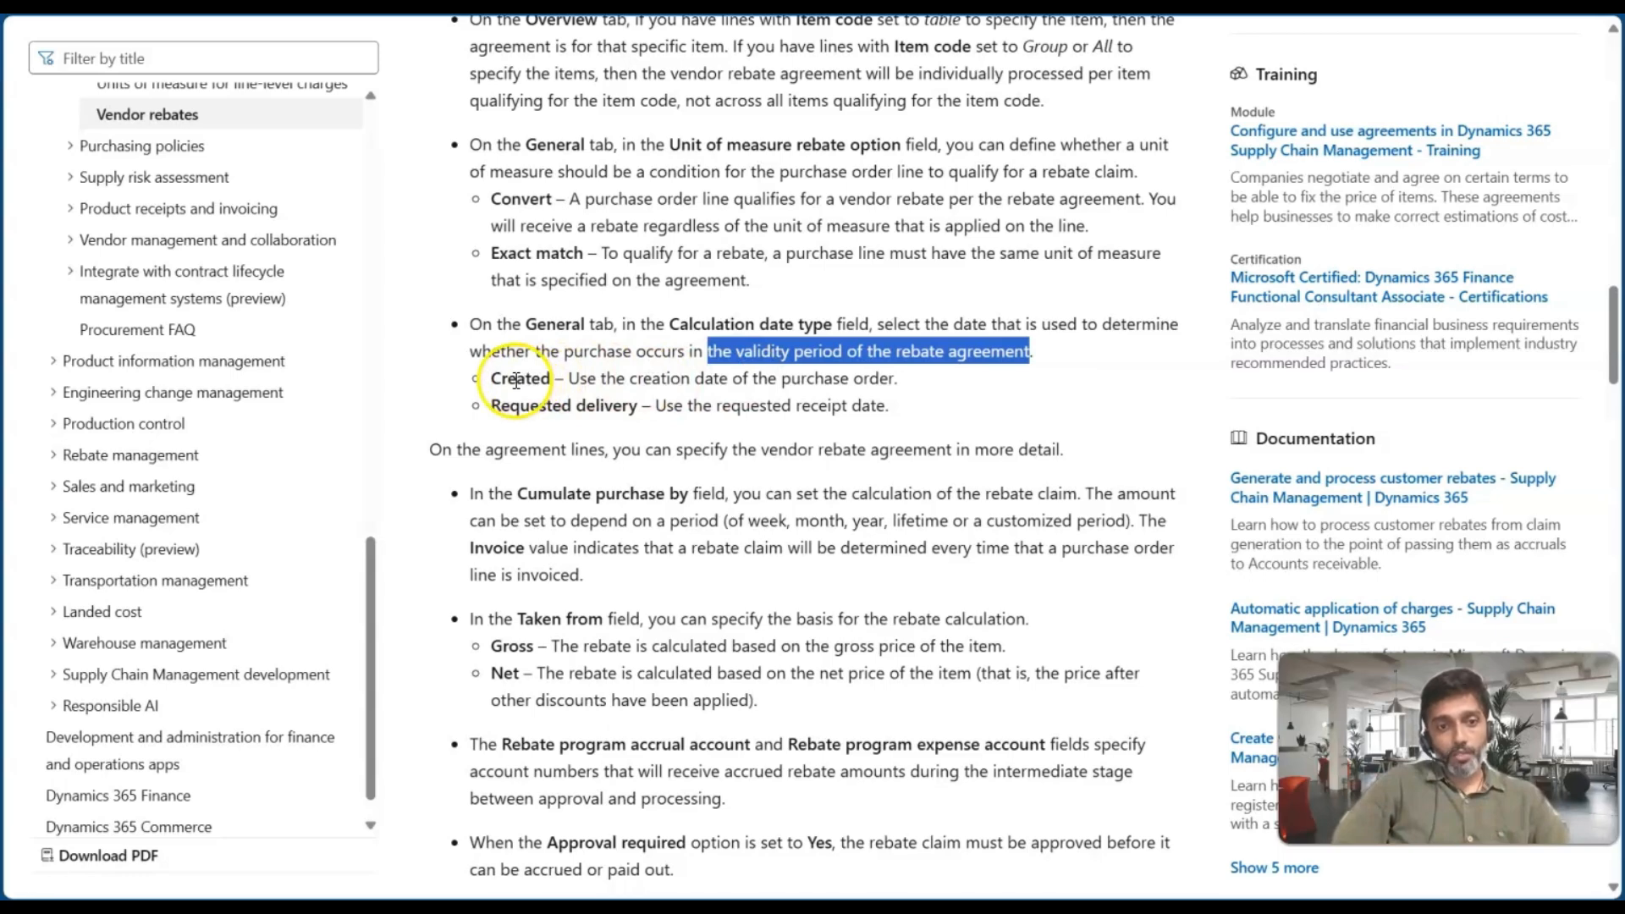
{"action": "left_click_drag", "start_coordinate": [516, 379], "coordinate": [593, 378]}
{"action": "left_click_drag", "start_coordinate": [523, 404], "coordinate": [655, 407]}
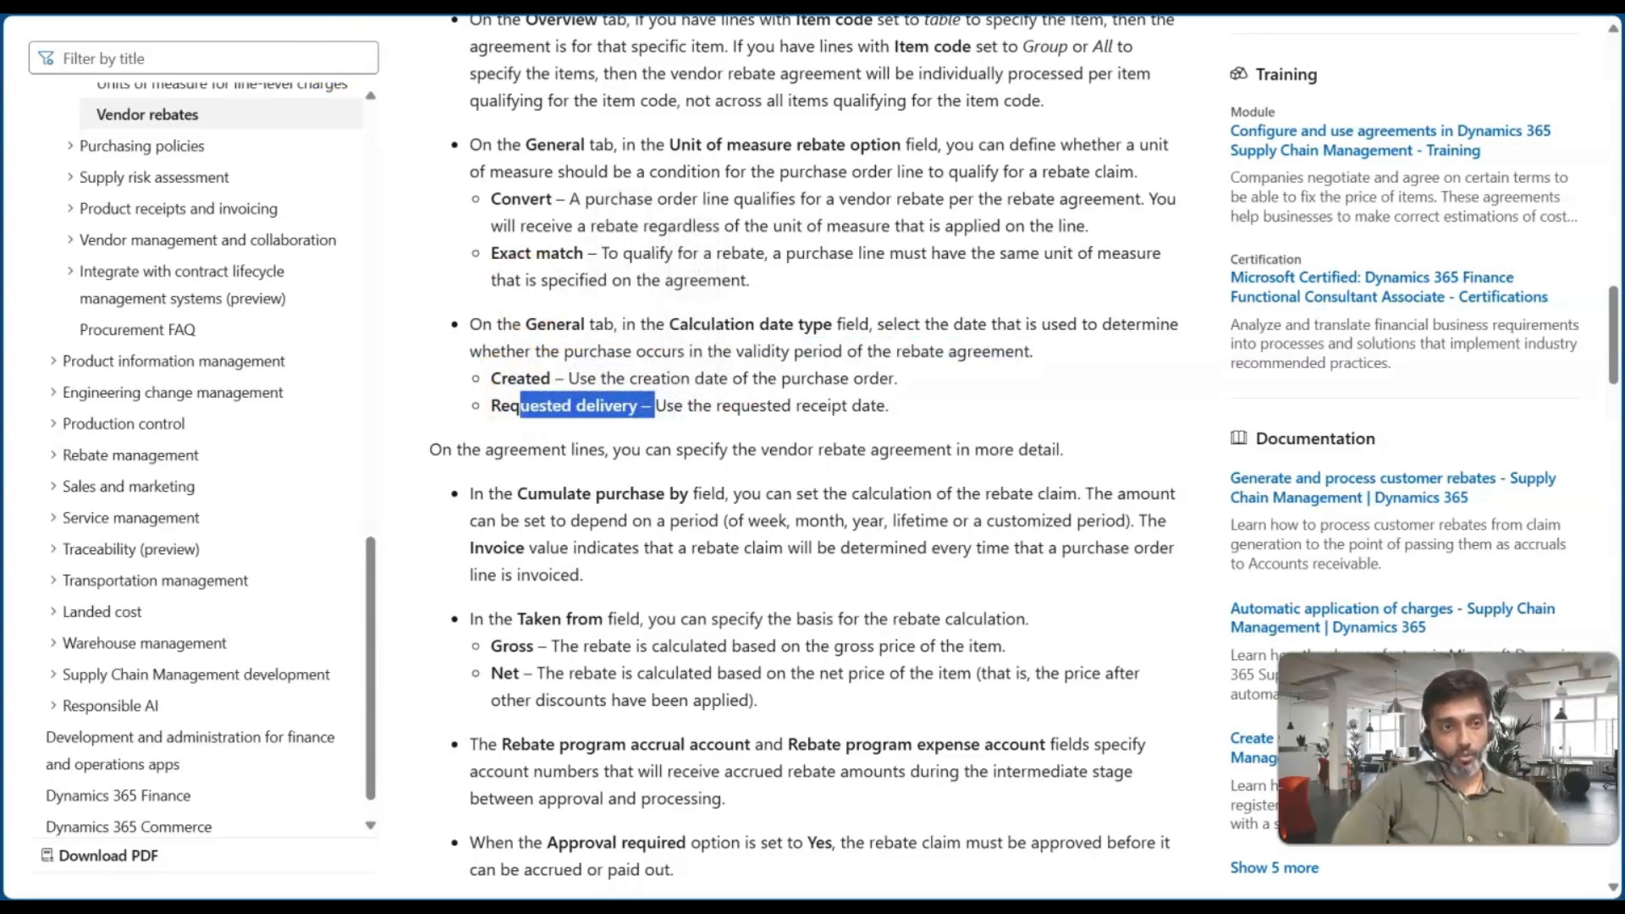
Return to the VRP-01 vendor rebate agreement, save it and run Validation on it
{"action": "key", "text": "alt+Tab"}
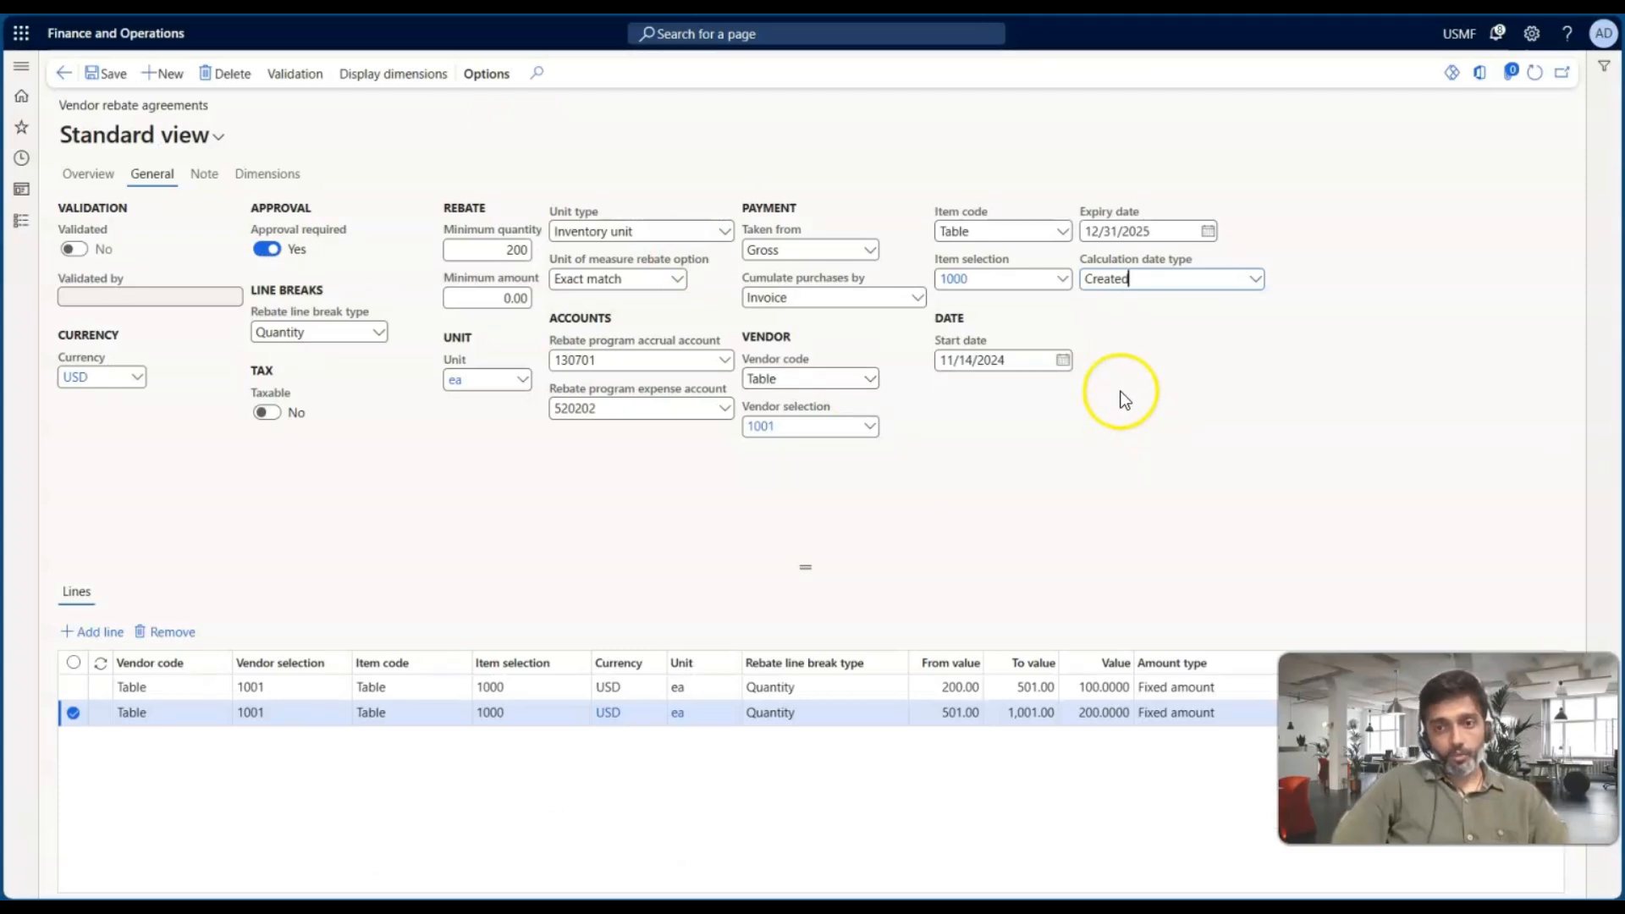
{"action": "left_click", "coordinate": [85, 173]}
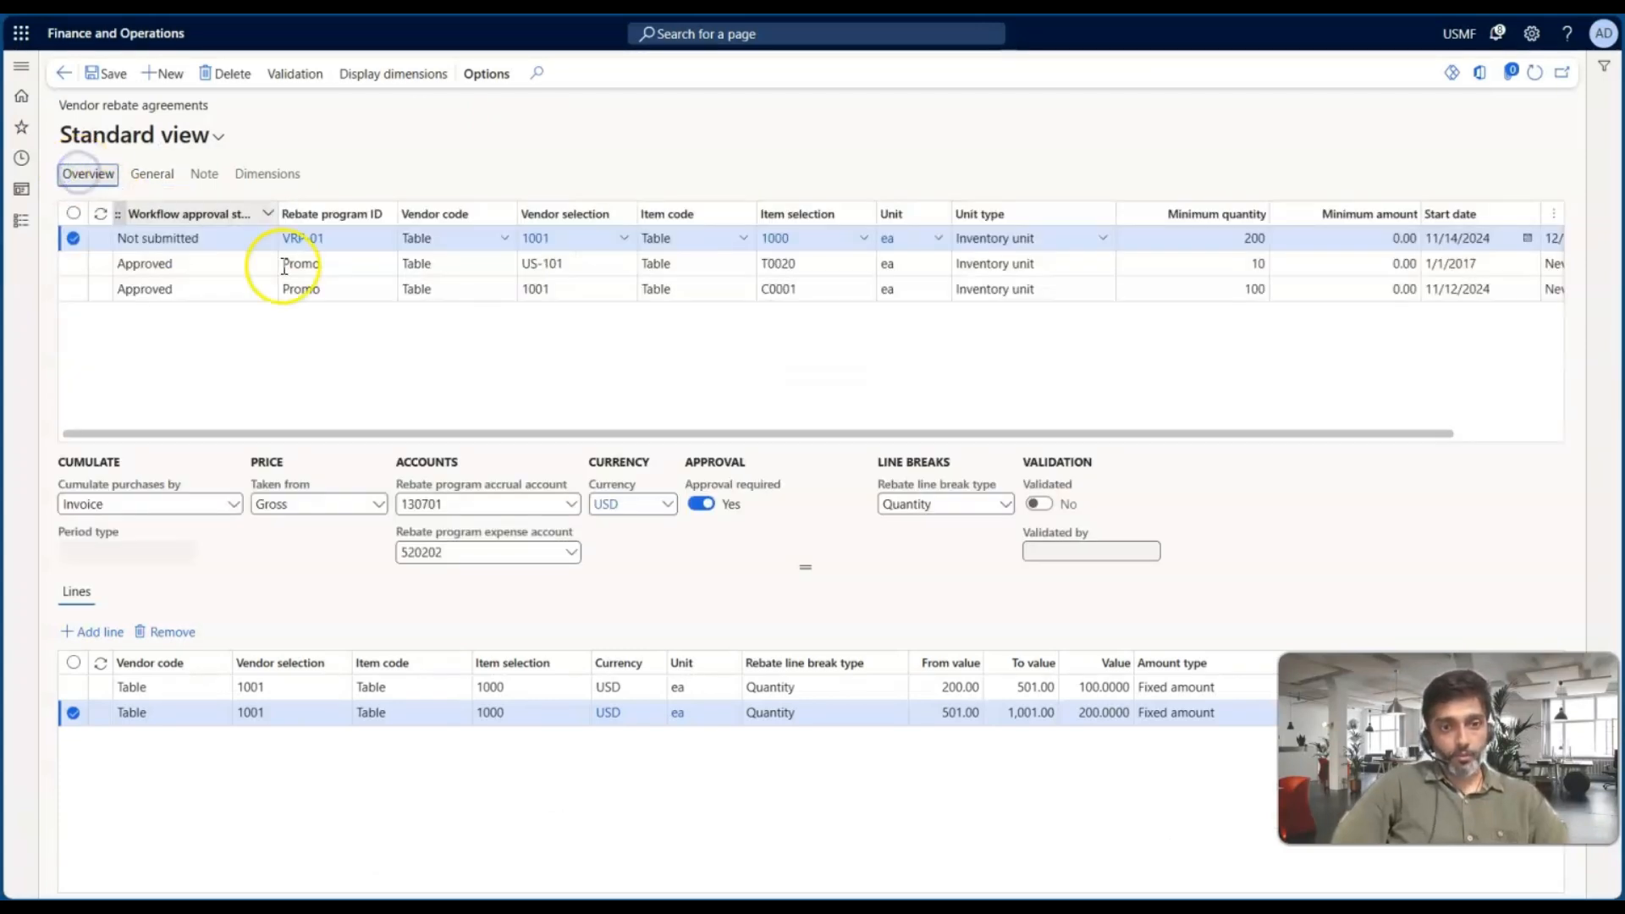
{"action": "left_click", "coordinate": [98, 74]}
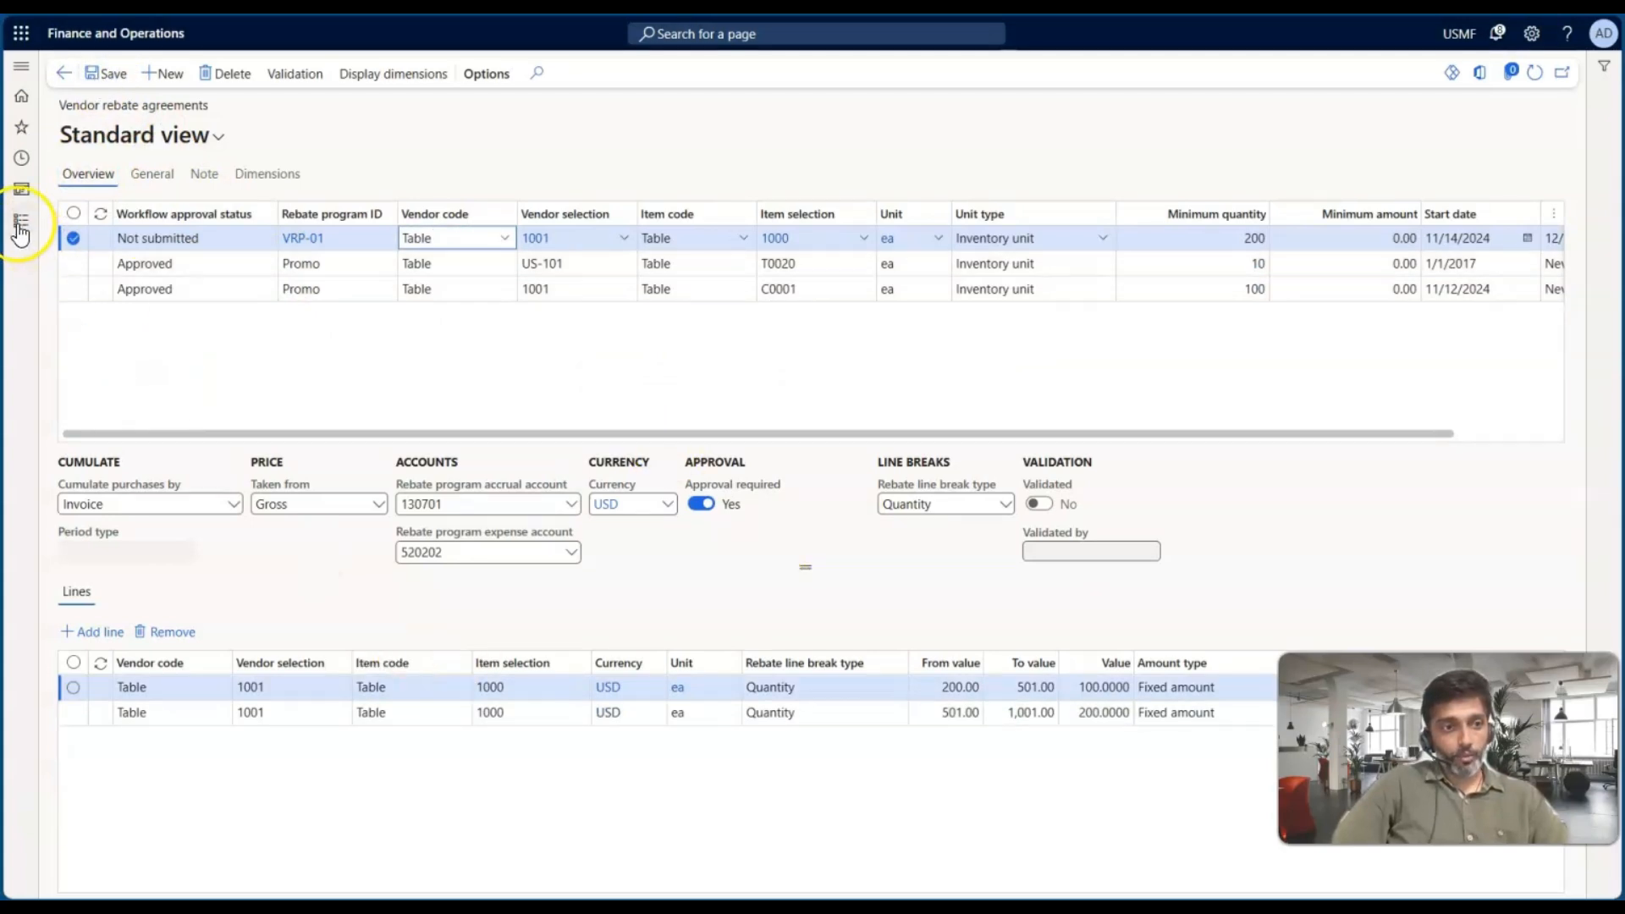
{"action": "left_click", "coordinate": [290, 70]}
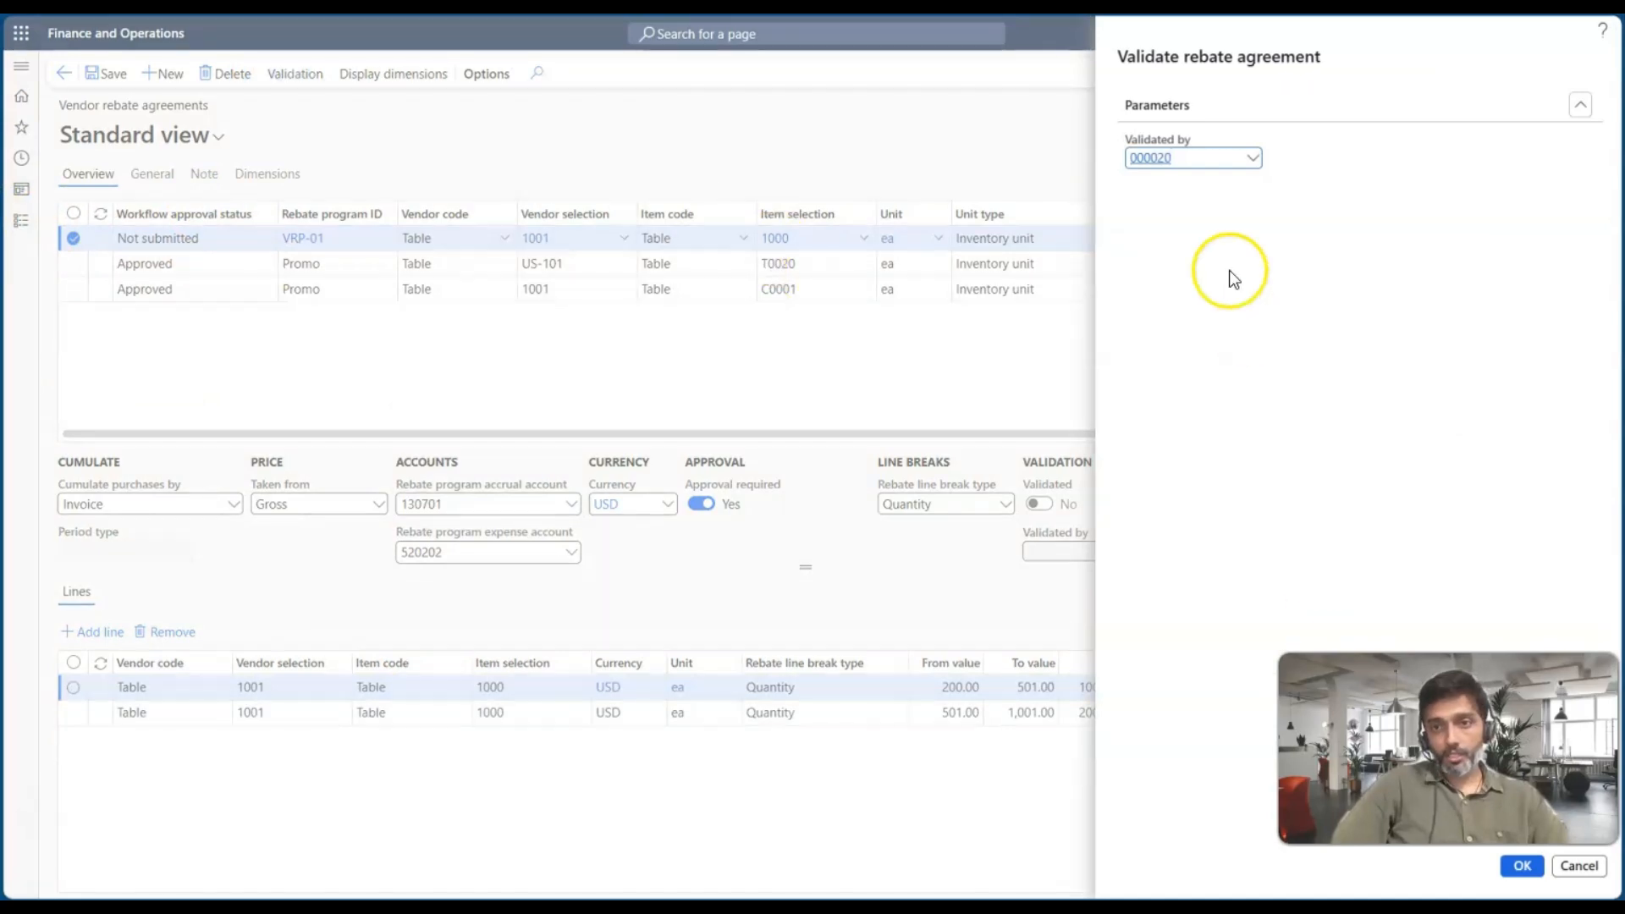
{"action": "left_click", "coordinate": [1523, 867]}
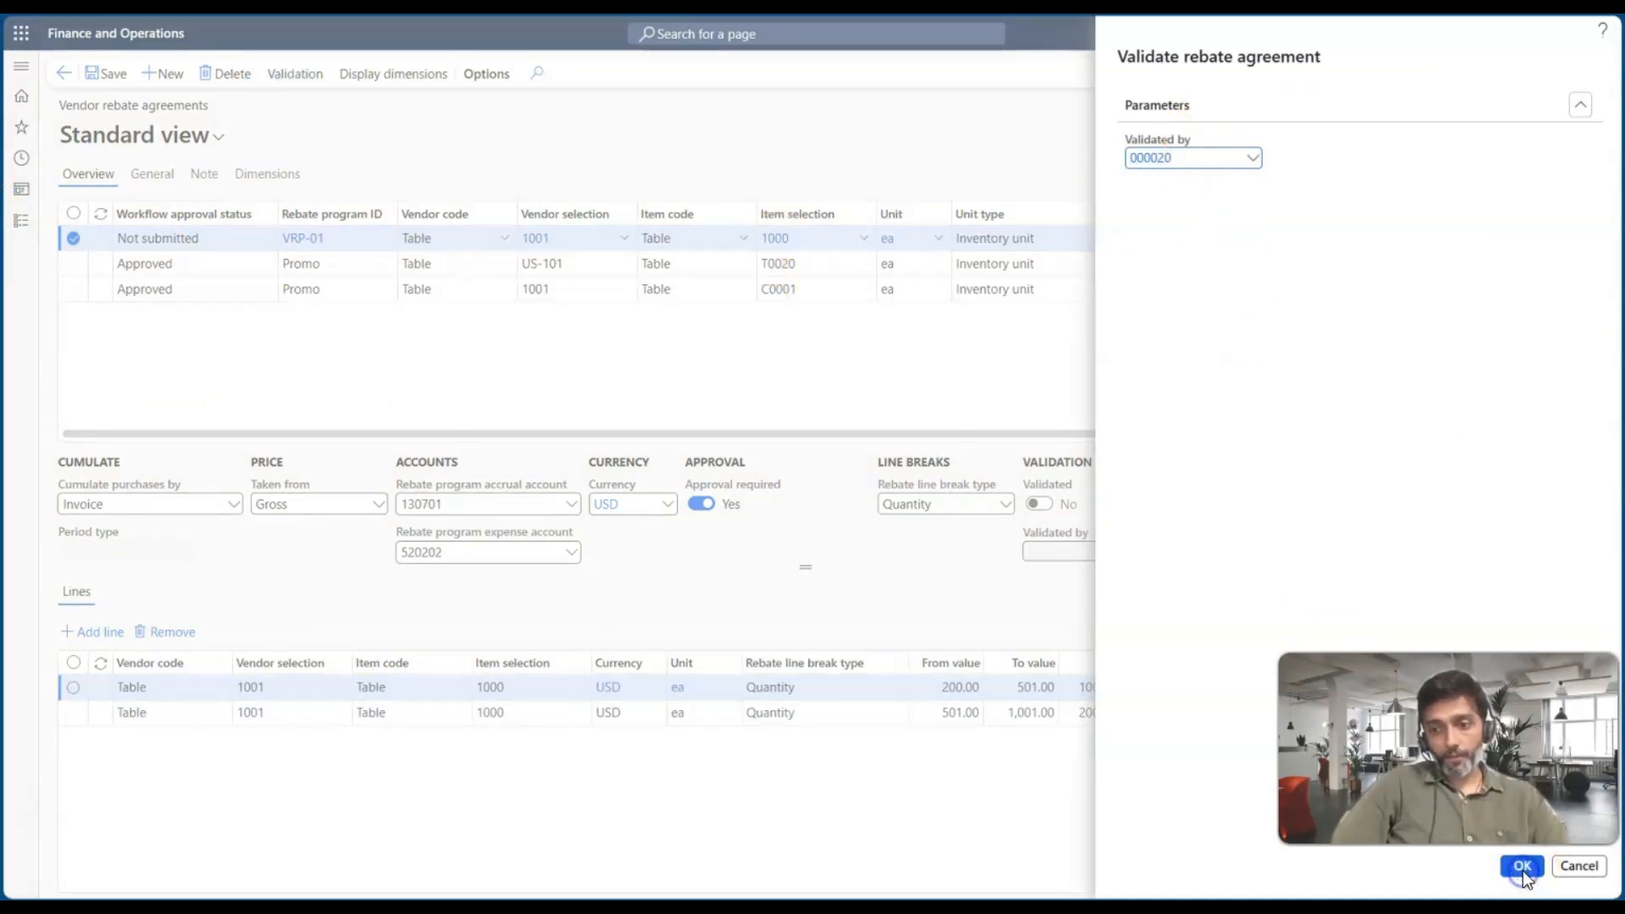
Check the agreement's workflow approval status and duplicate the browser tab
{"action": "left_click", "coordinate": [187, 242]}
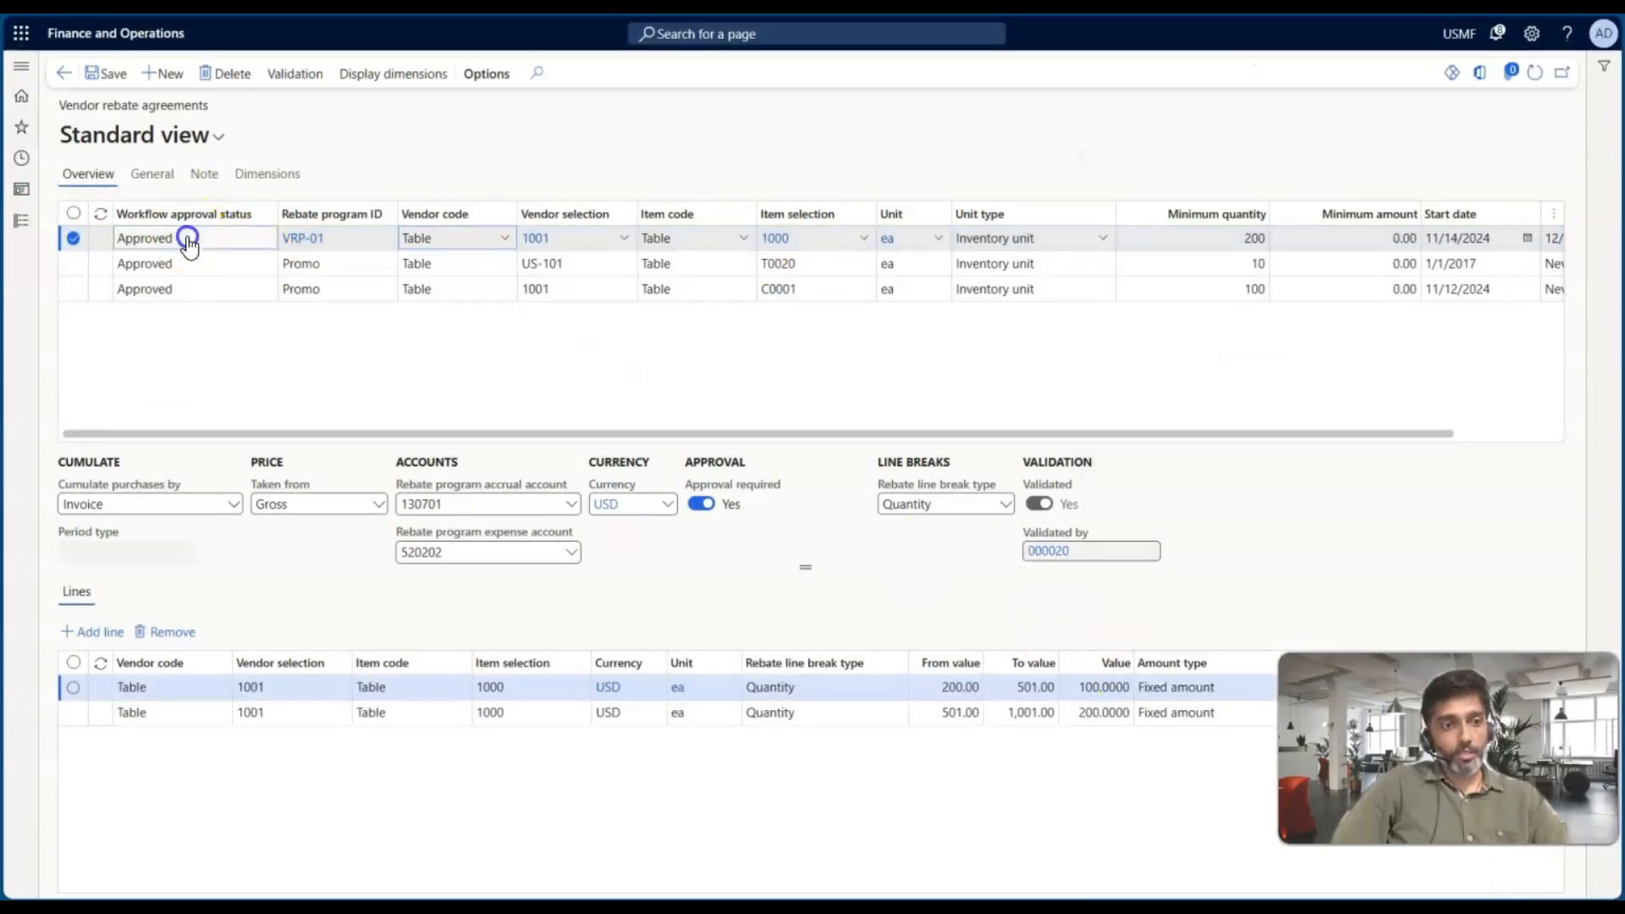
{"action": "left_click_drag", "start_coordinate": [187, 244], "coordinate": [121, 247]}
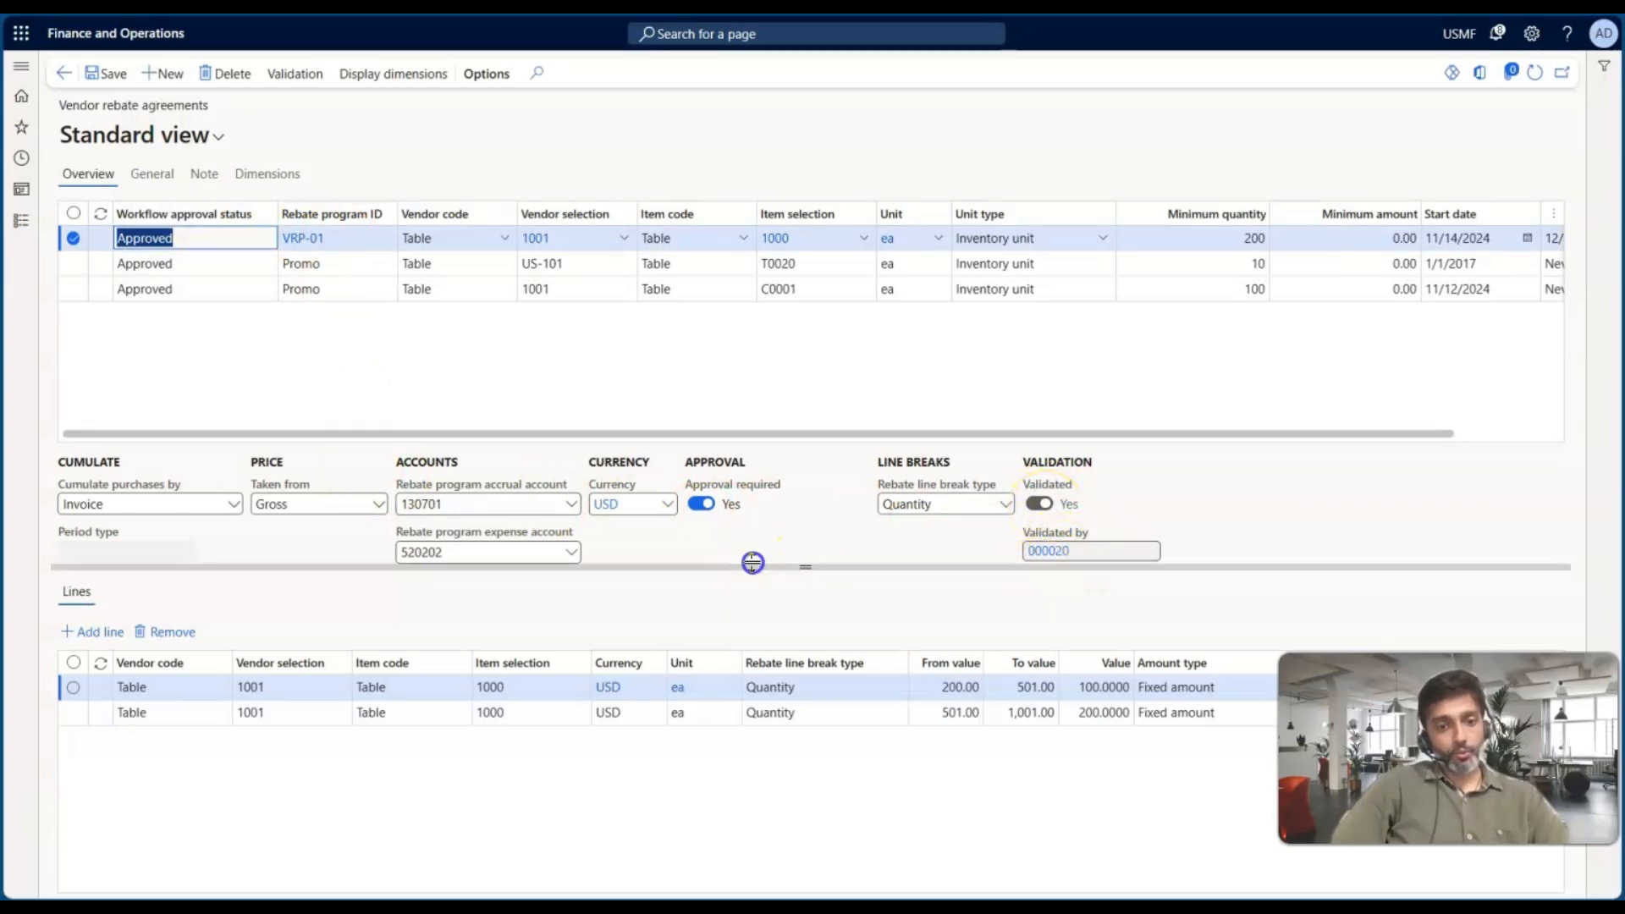
{"action": "left_click_drag", "start_coordinate": [750, 562], "coordinate": [755, 581]}
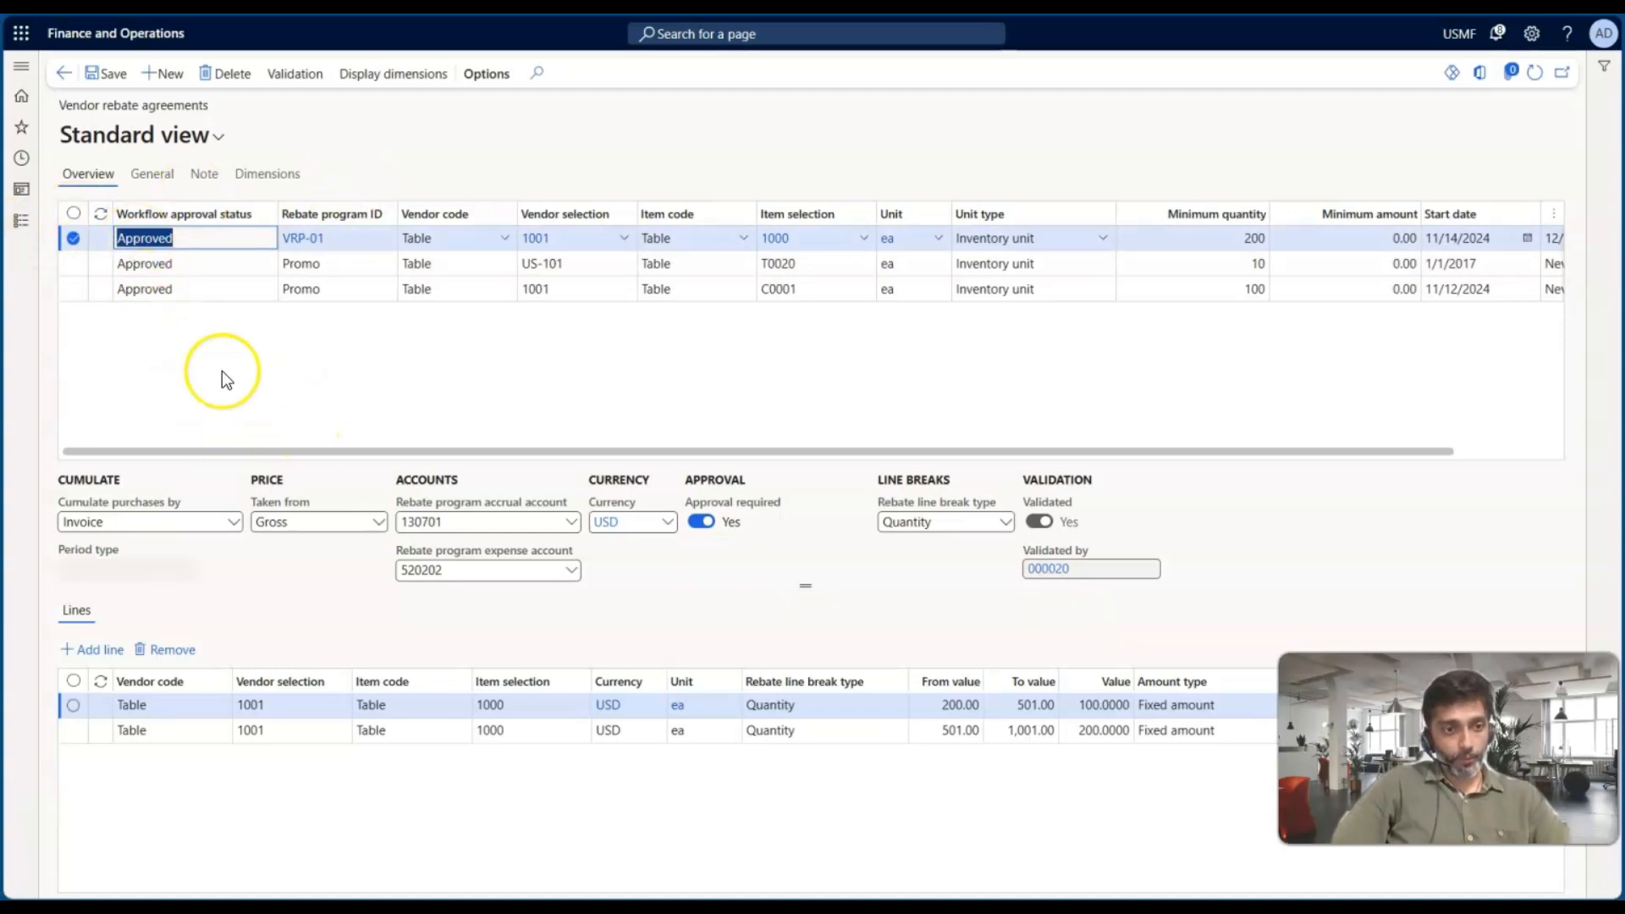
{"action": "right_click", "coordinate": [289, 4]}
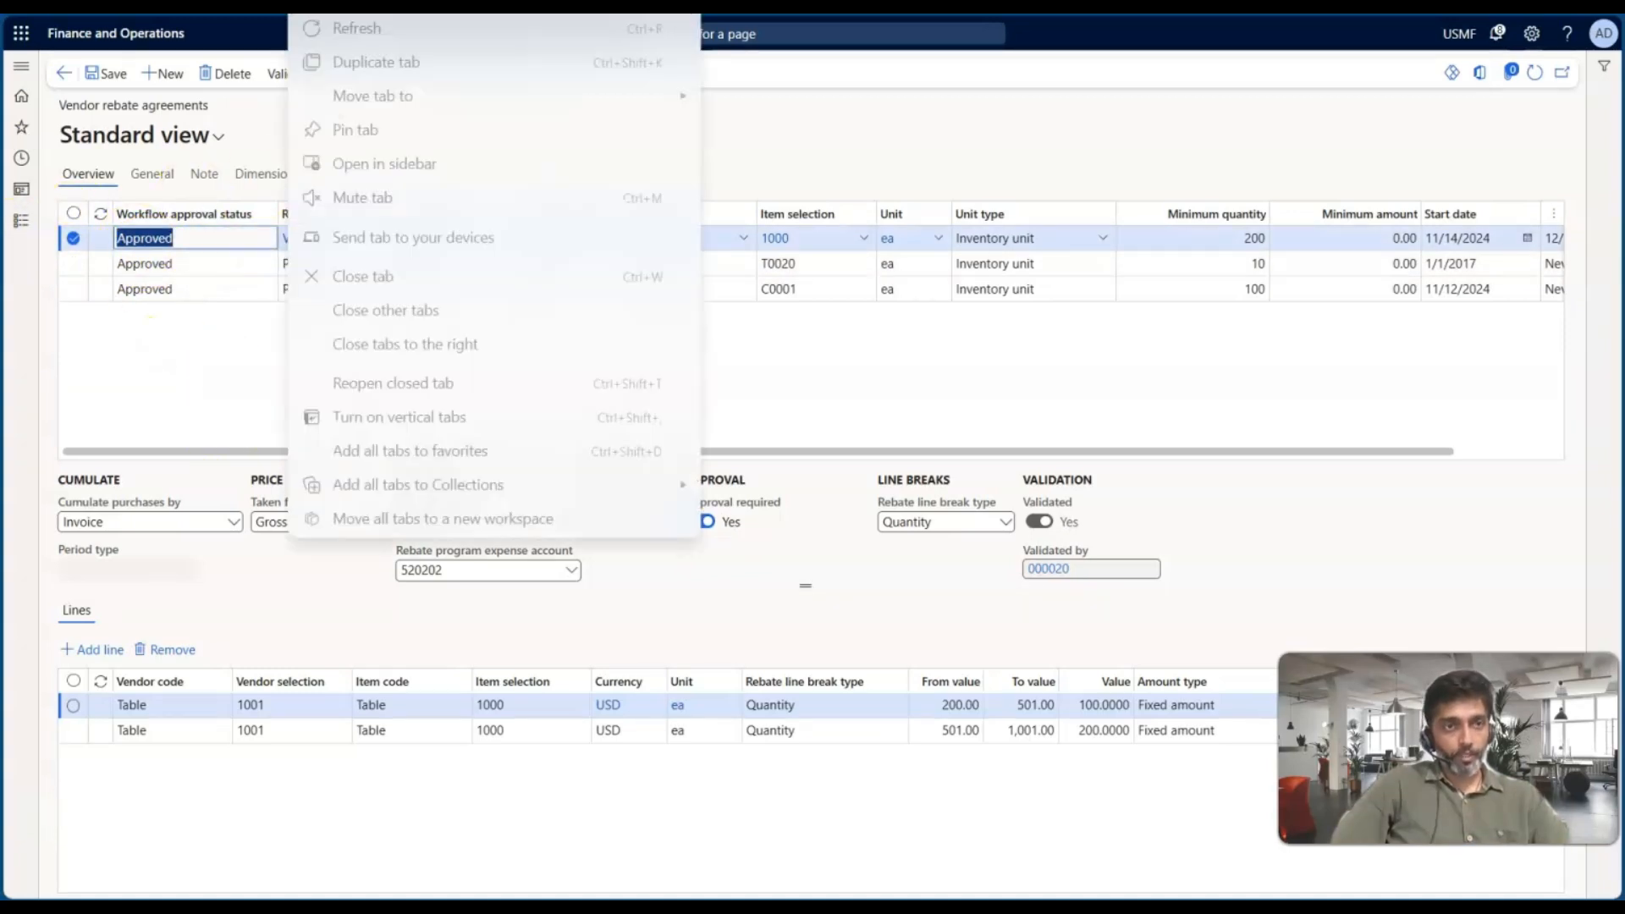
{"action": "left_click", "coordinate": [362, 63]}
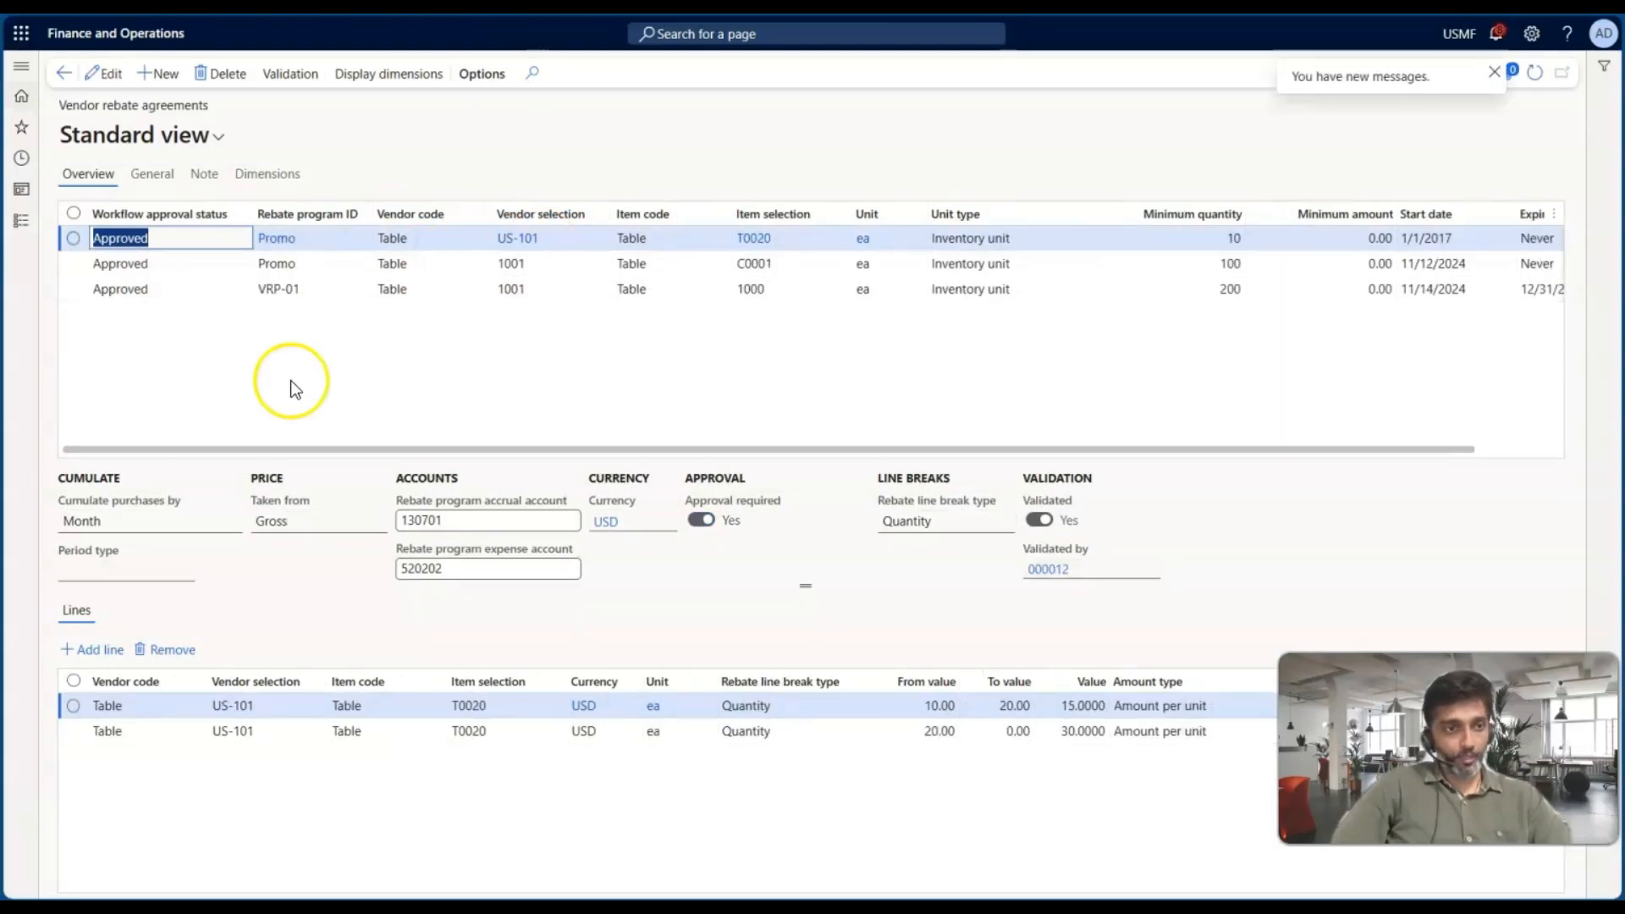
Navigate to All purchase orders under Procurement and sourcing in the duplicated tab
{"action": "left_click", "coordinate": [23, 222]}
{"action": "scroll", "coordinate": [106, 500], "scroll_direction": "down", "scroll_amount": 5}
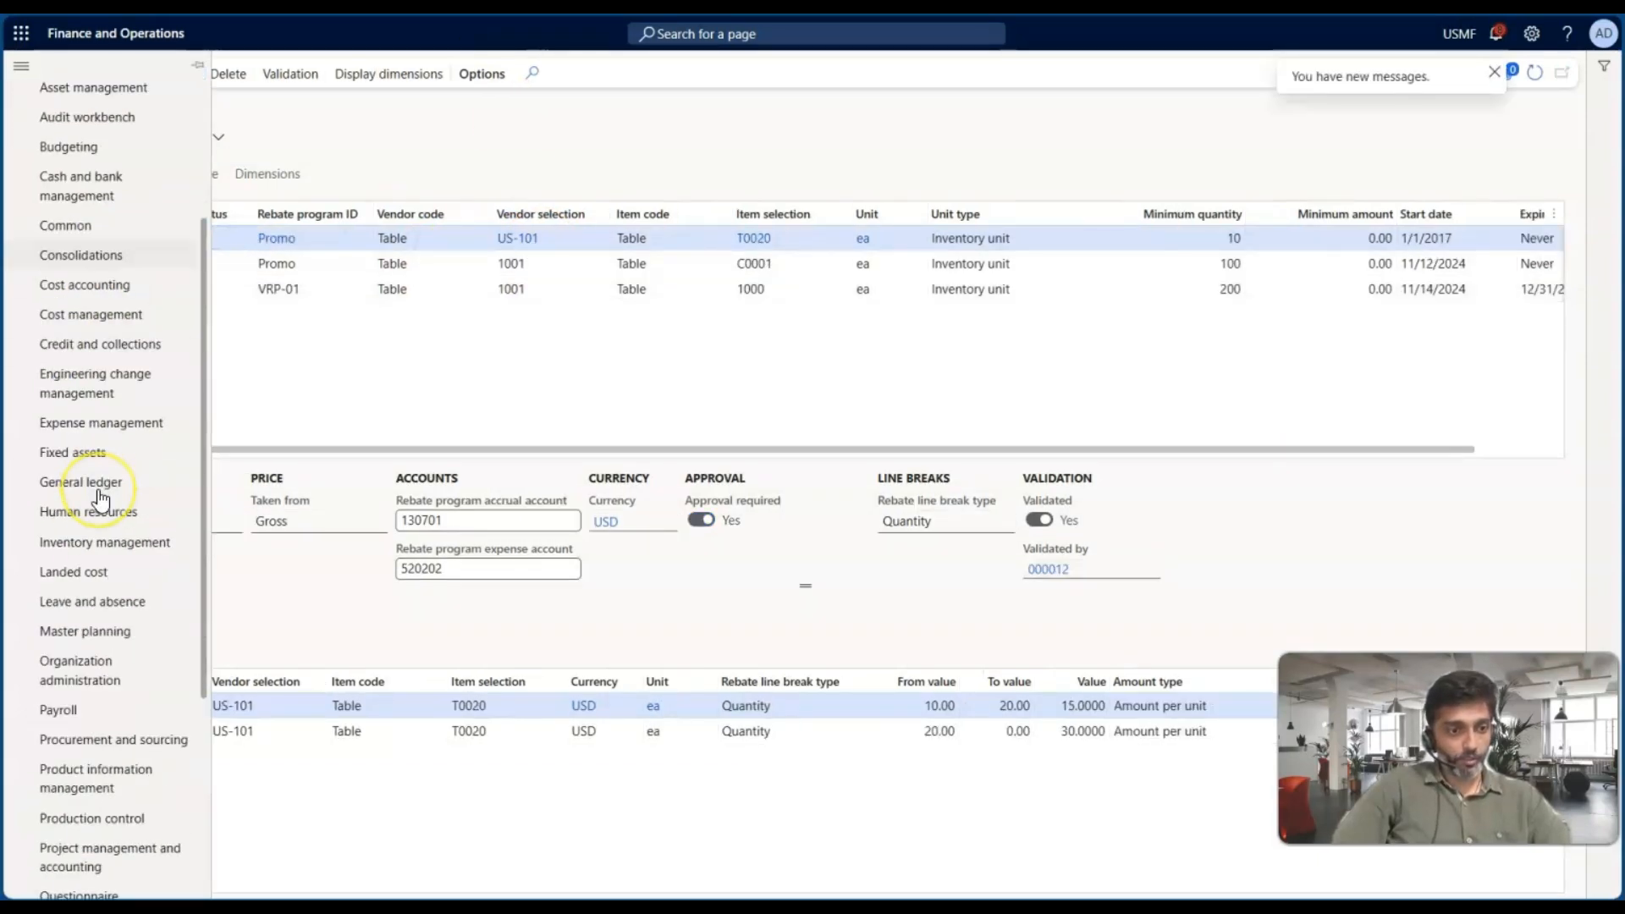
{"action": "left_click", "coordinate": [91, 467]}
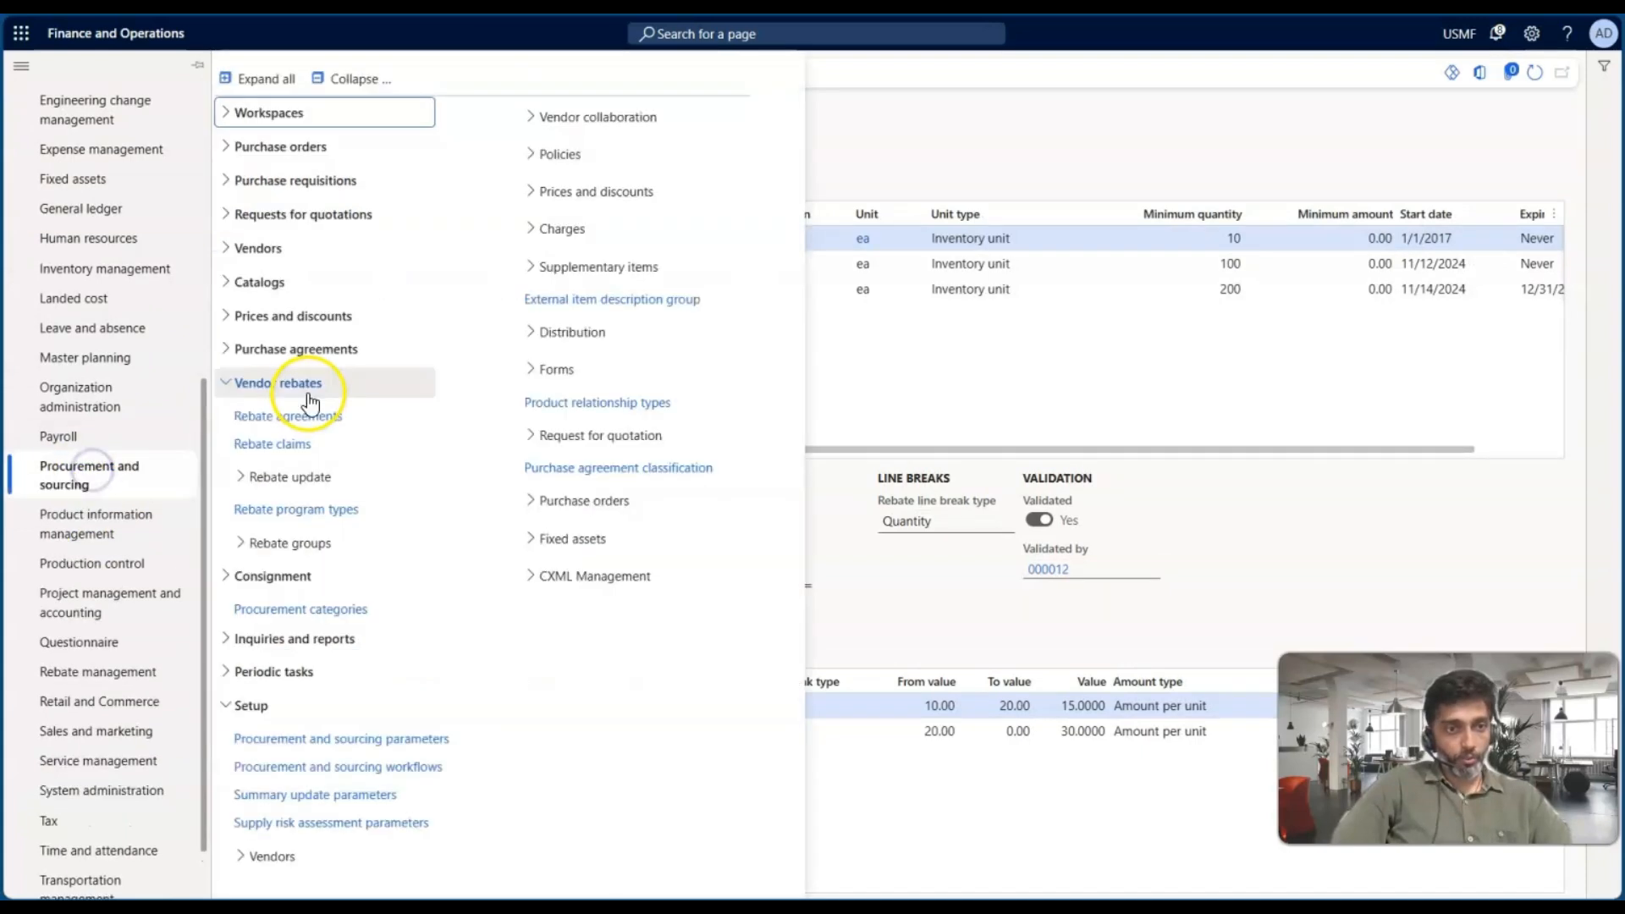
{"action": "left_click", "coordinate": [274, 148]}
{"action": "left_click", "coordinate": [285, 170]}
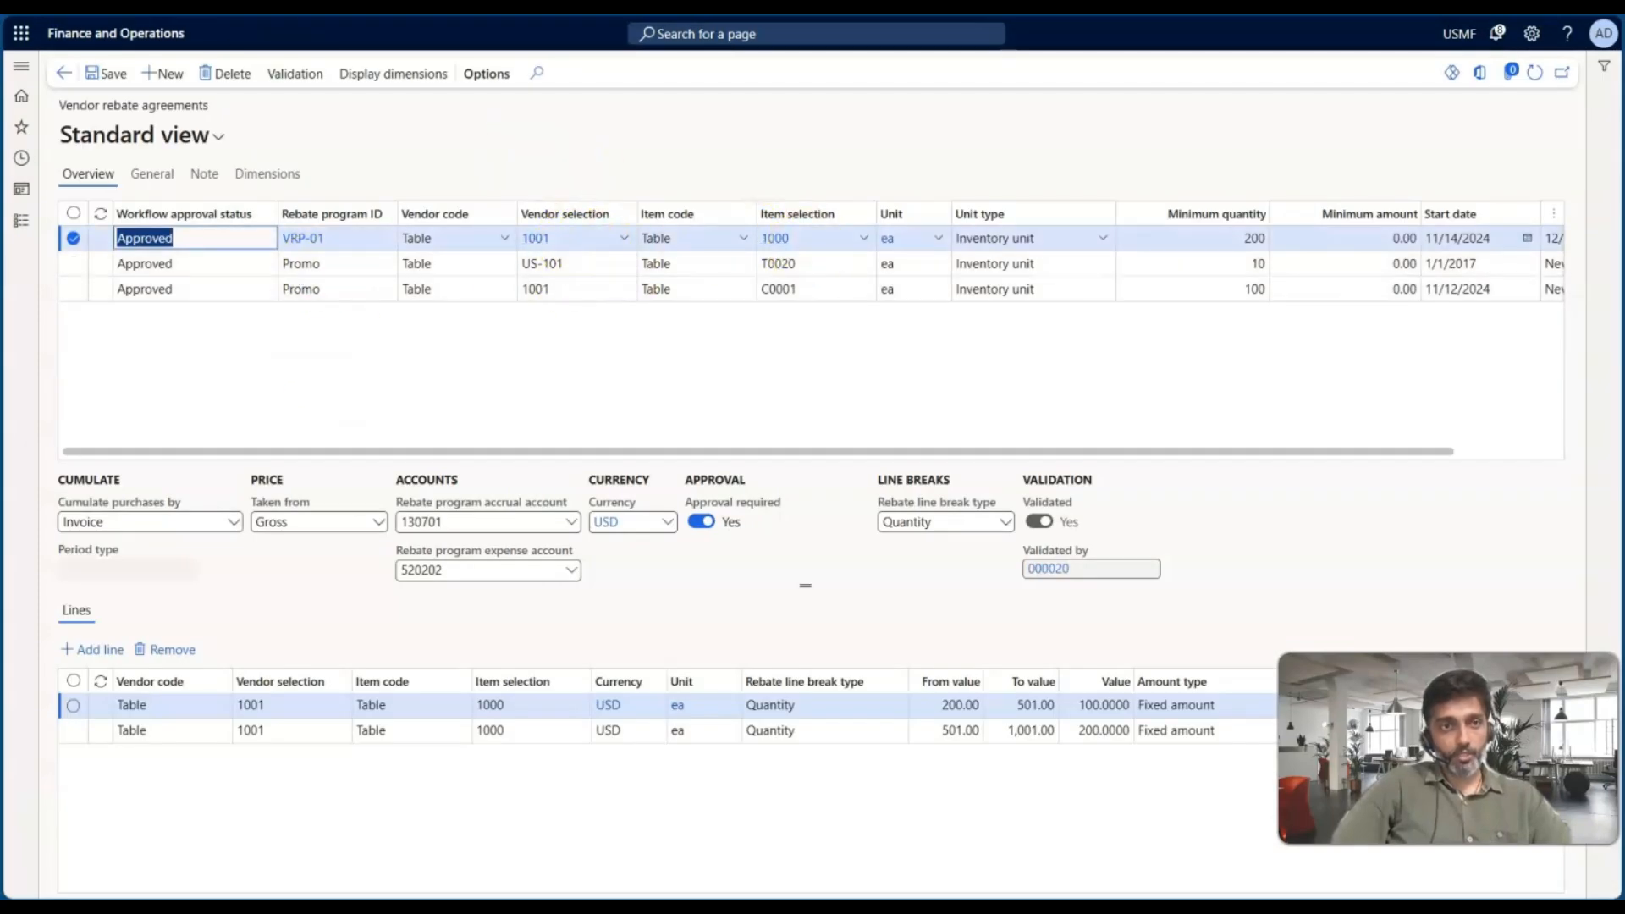
{"action": "left_click", "coordinate": [335, 276]}
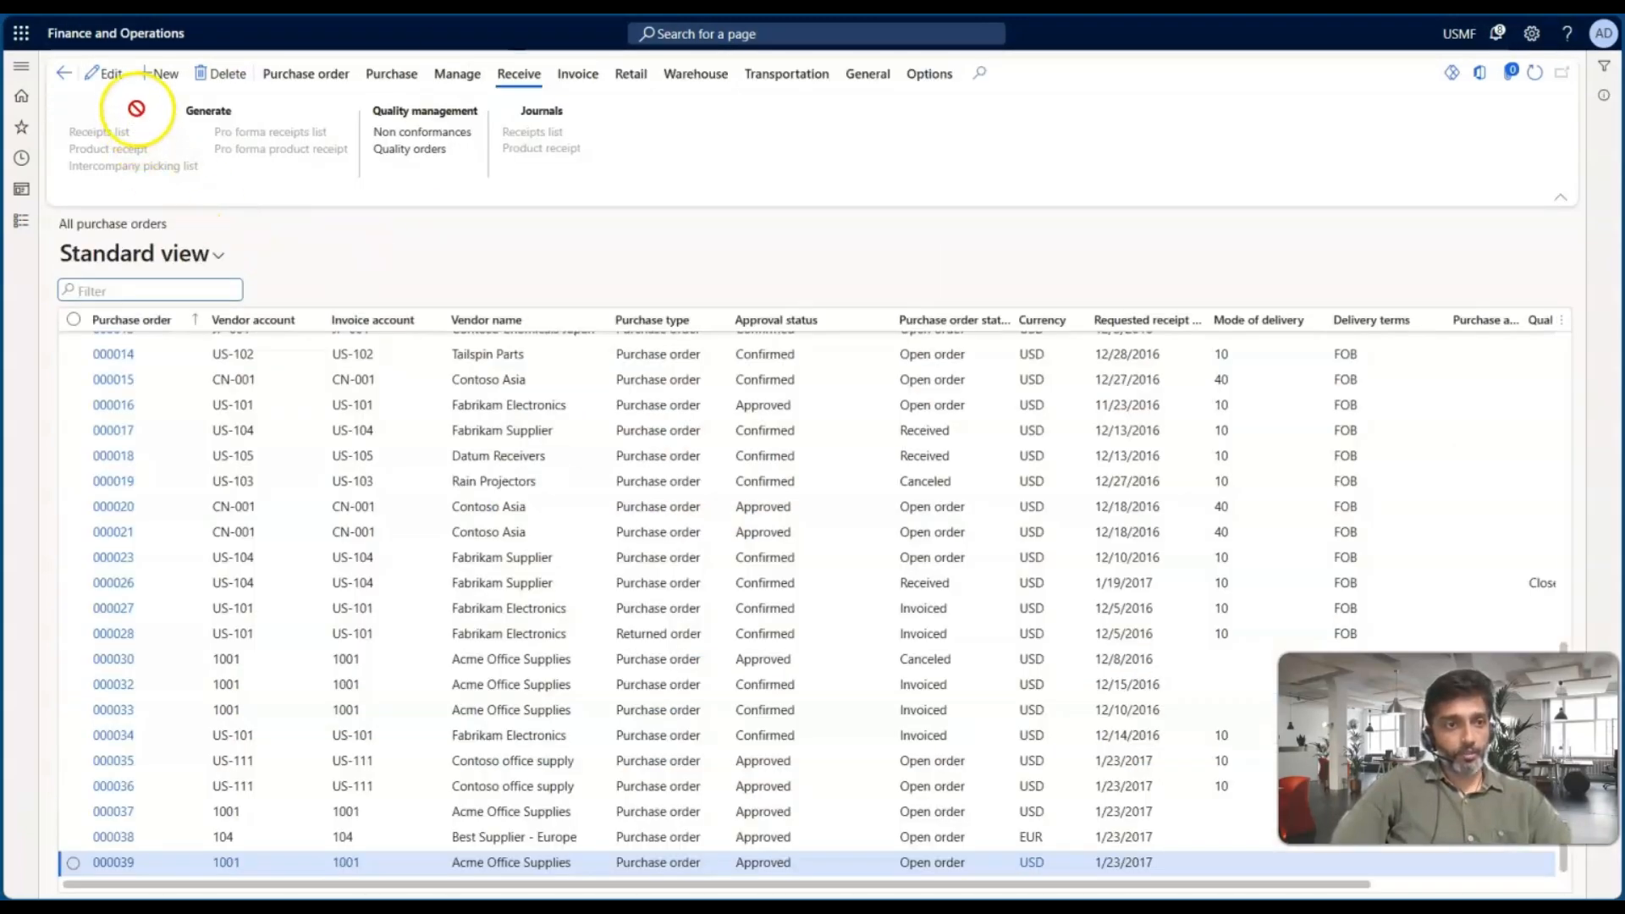
Create a new purchase order for vendor account 1001 with warehouse 11
{"action": "left_click", "coordinate": [1176, 232]}
{"action": "type", "text": "1001"}
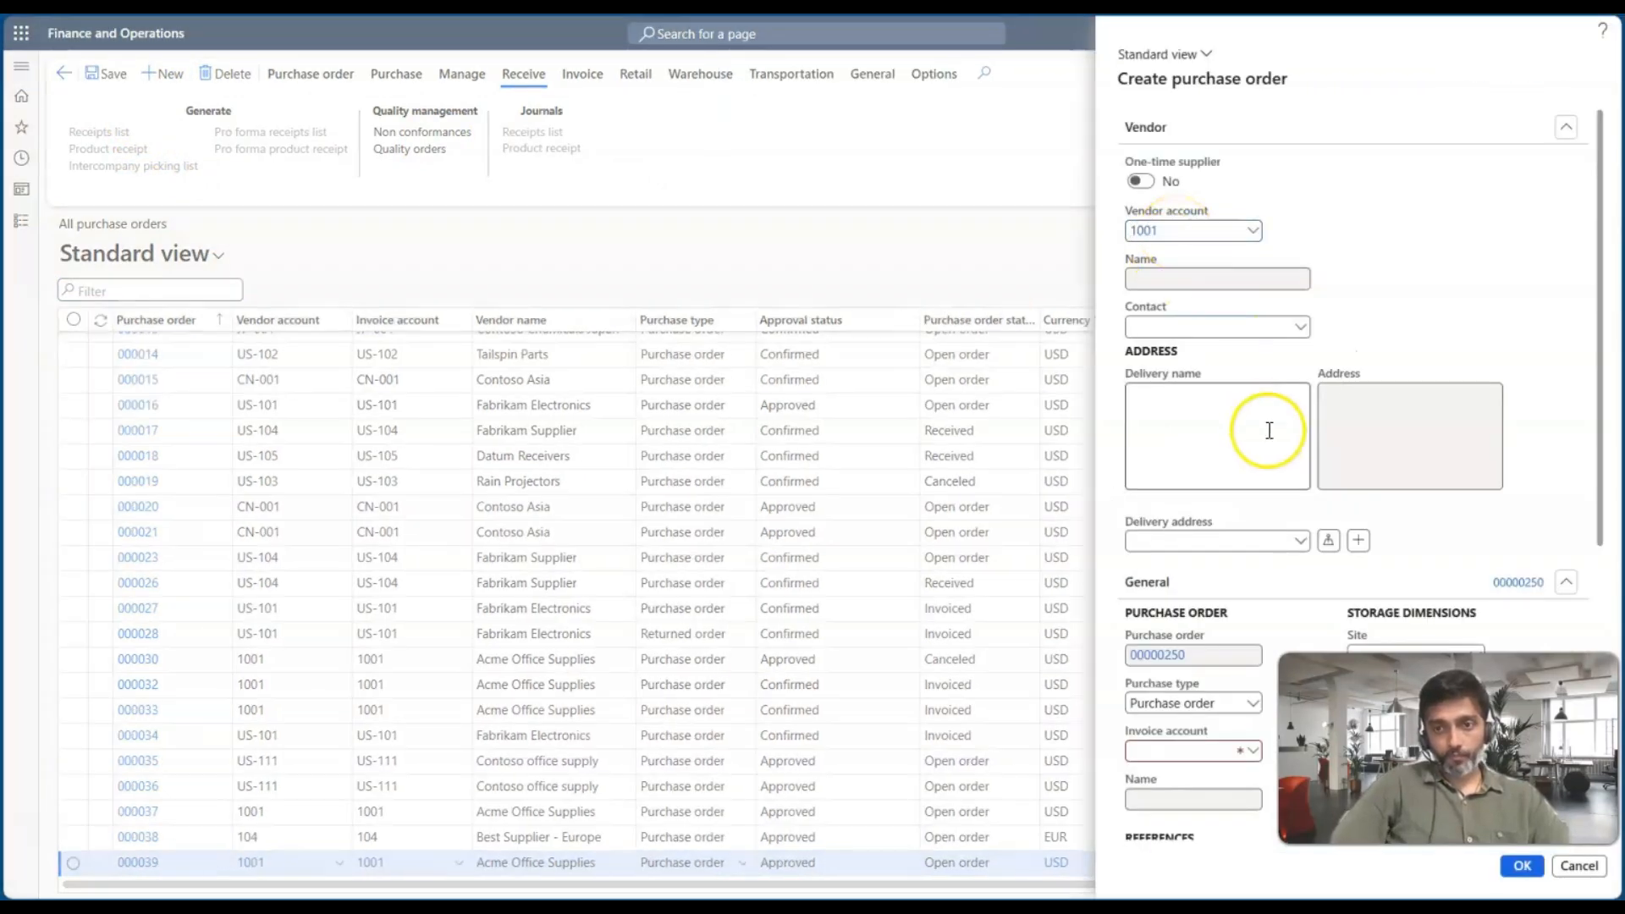
{"action": "scroll", "coordinate": [1267, 430], "scroll_direction": "down", "scroll_amount": 3}
{"action": "left_click", "coordinate": [1375, 450]}
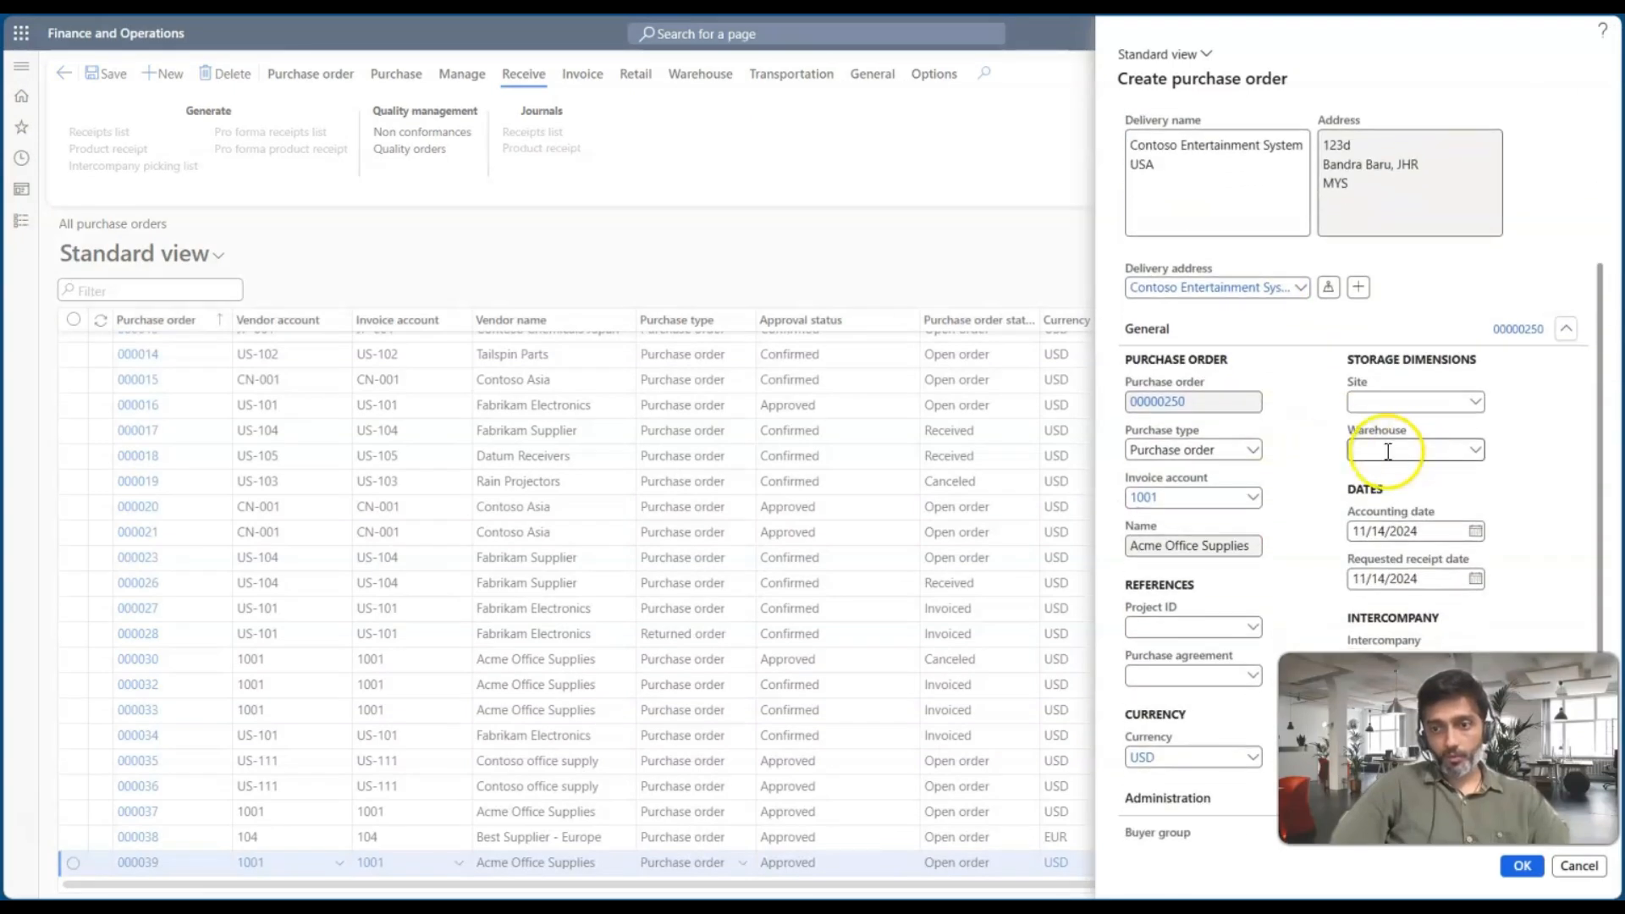
{"action": "type", "text": "11"}
{"action": "key", "text": "Tab"}
{"action": "scroll", "coordinate": [1388, 453], "scroll_direction": "down", "scroll_amount": 2}
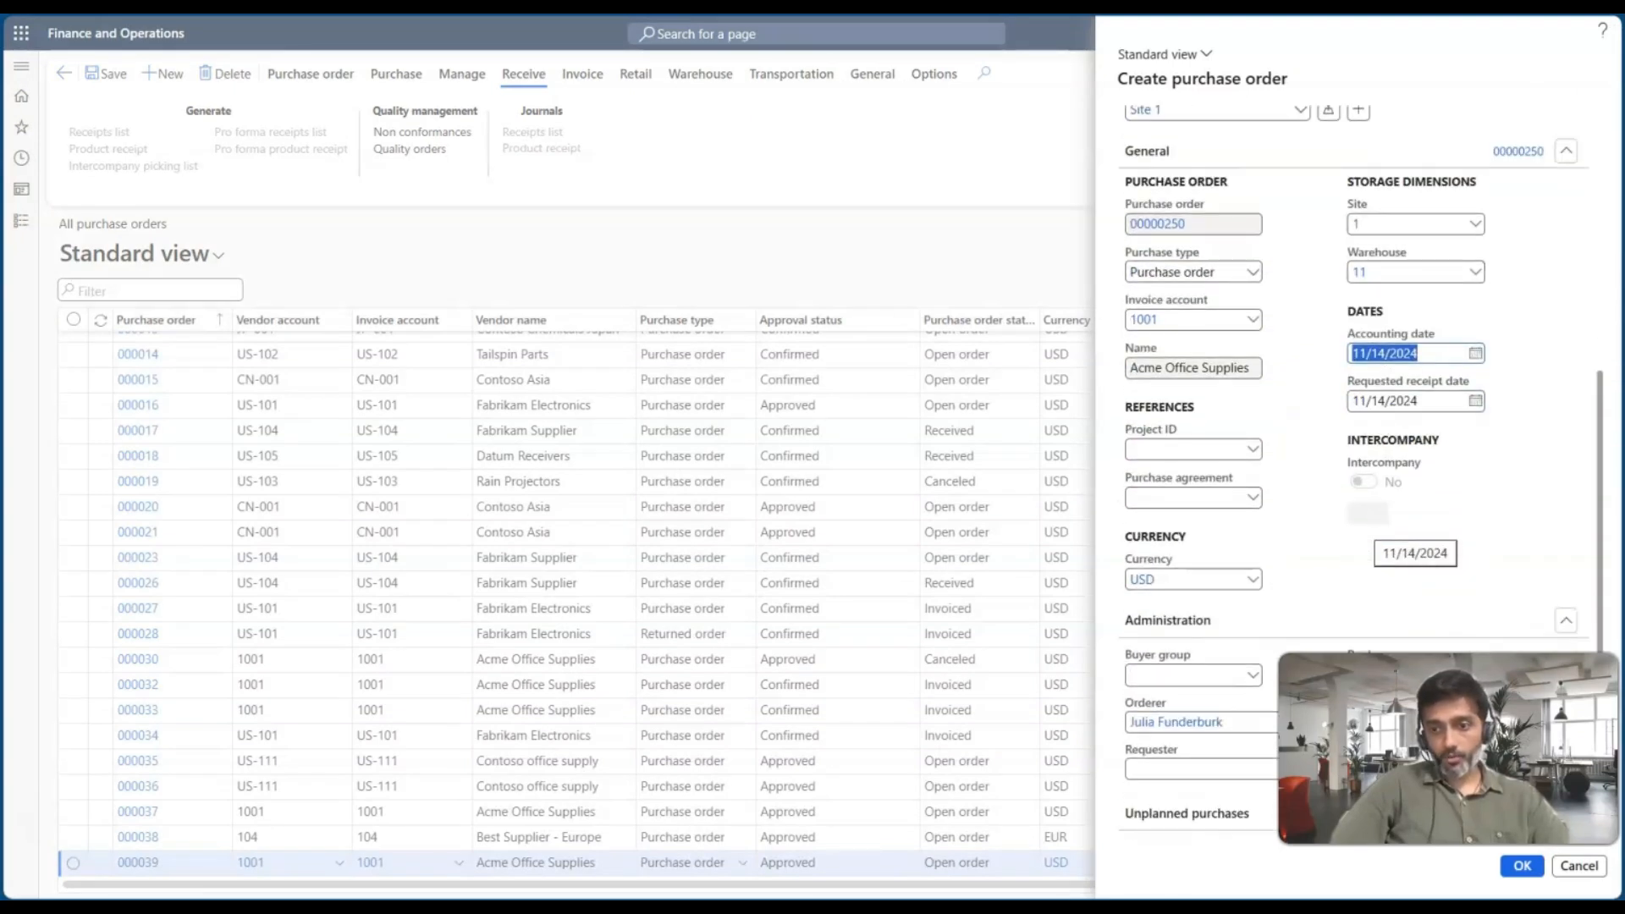
{"action": "left_click", "coordinate": [1521, 866]}
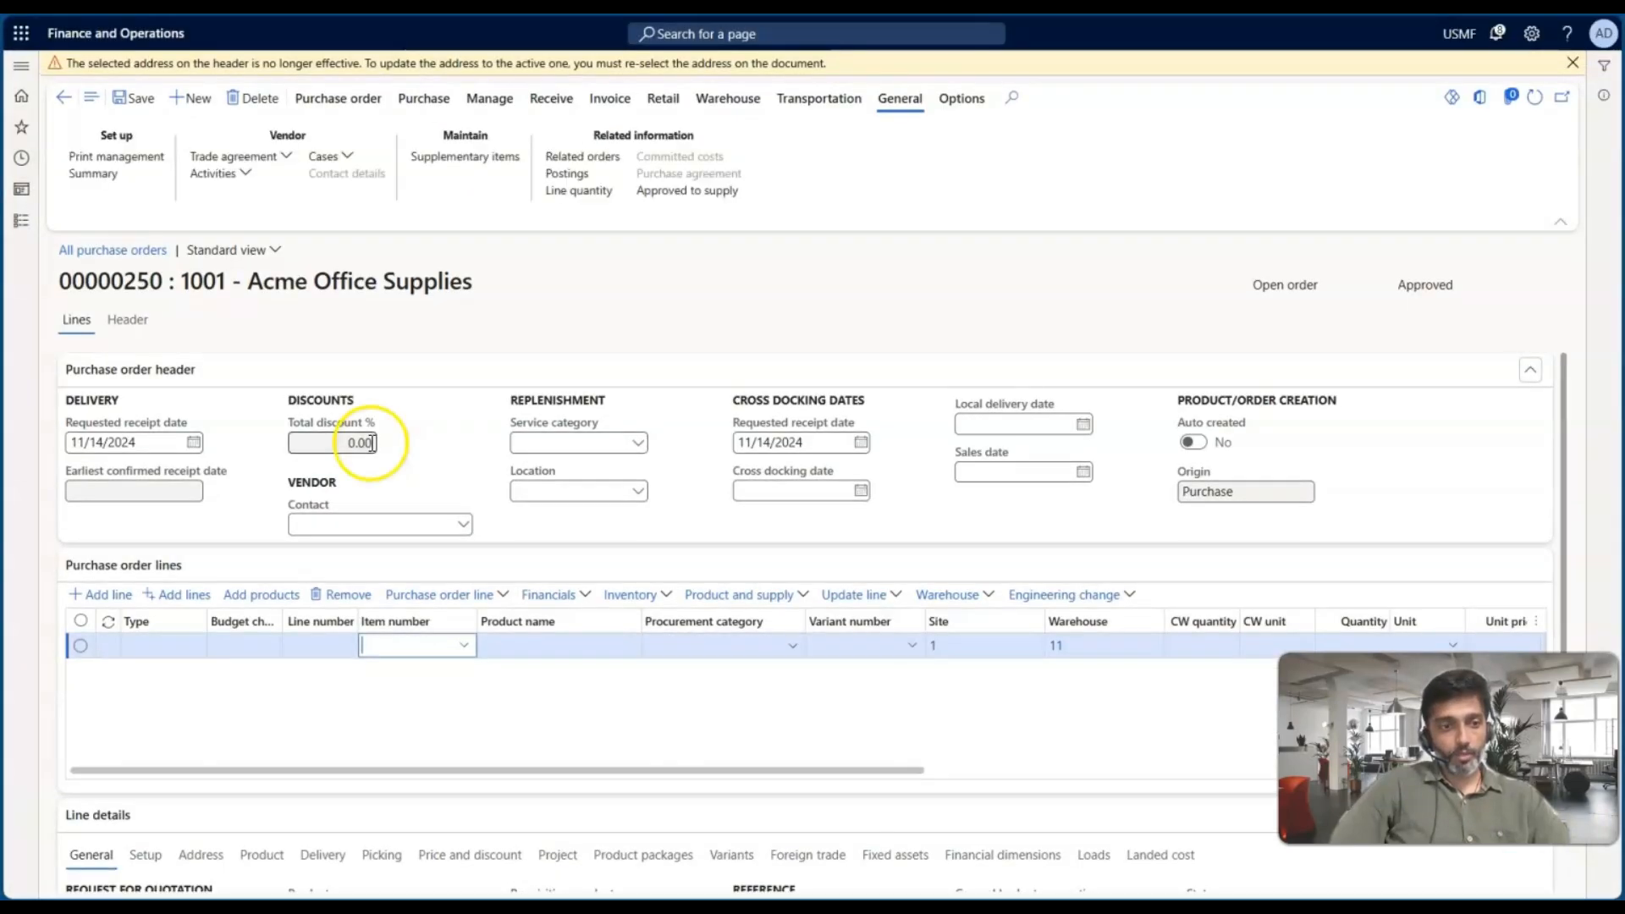
Add a purchase order line for item number 1000 and dismiss the warning bar
{"action": "left_click", "coordinate": [418, 645]}
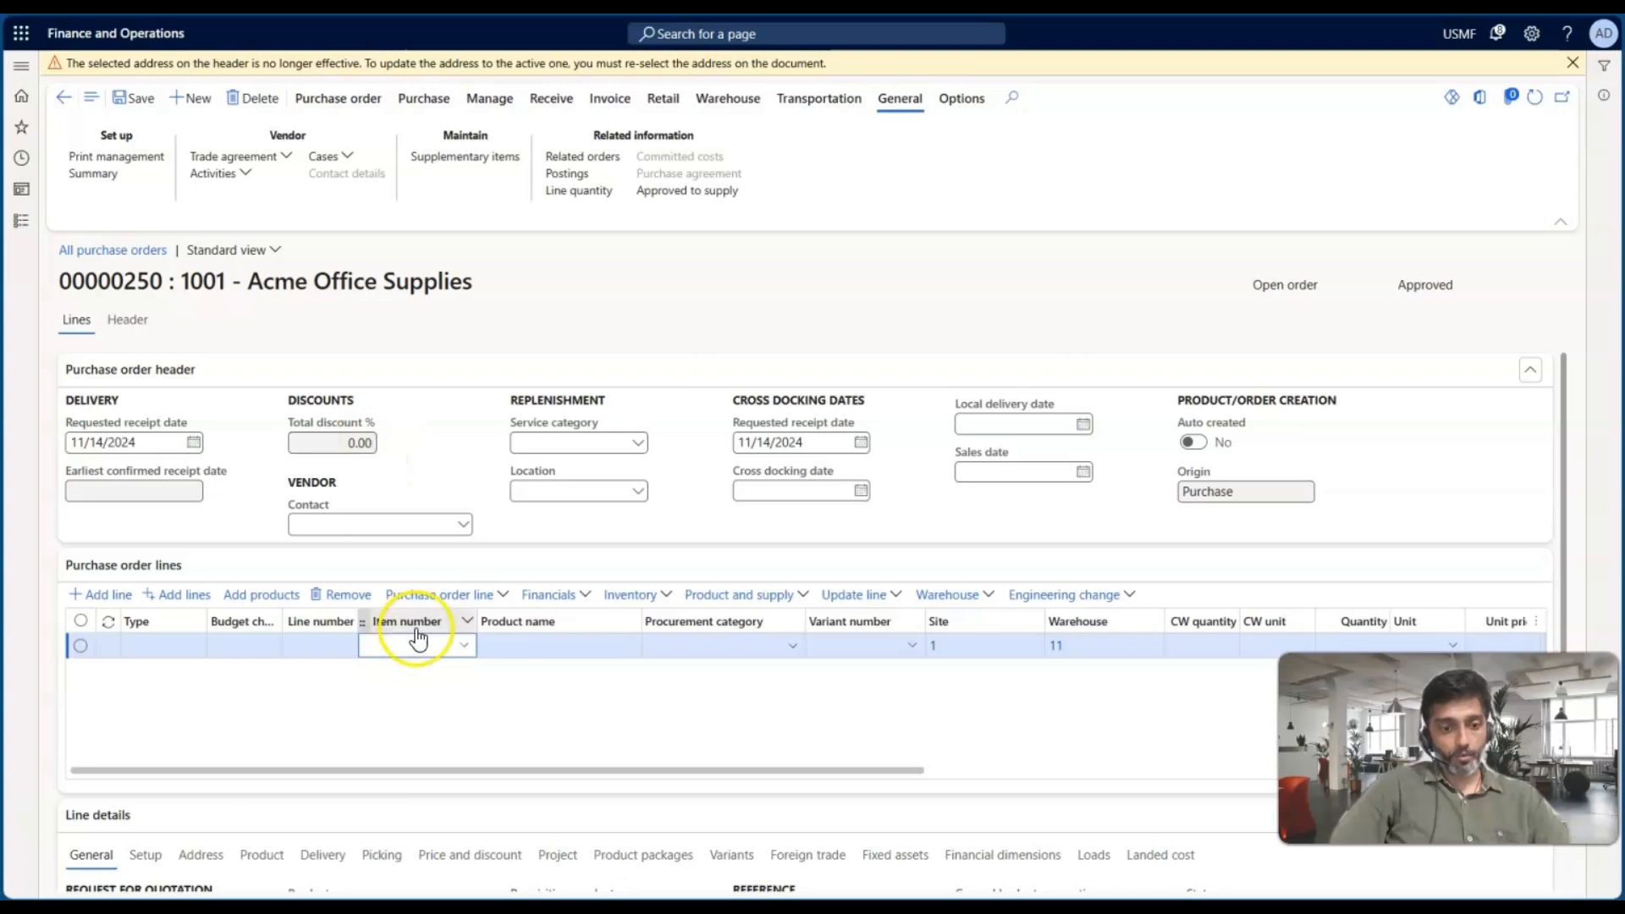
{"action": "type", "text": "100"}
{"action": "left_click", "coordinate": [405, 642]}
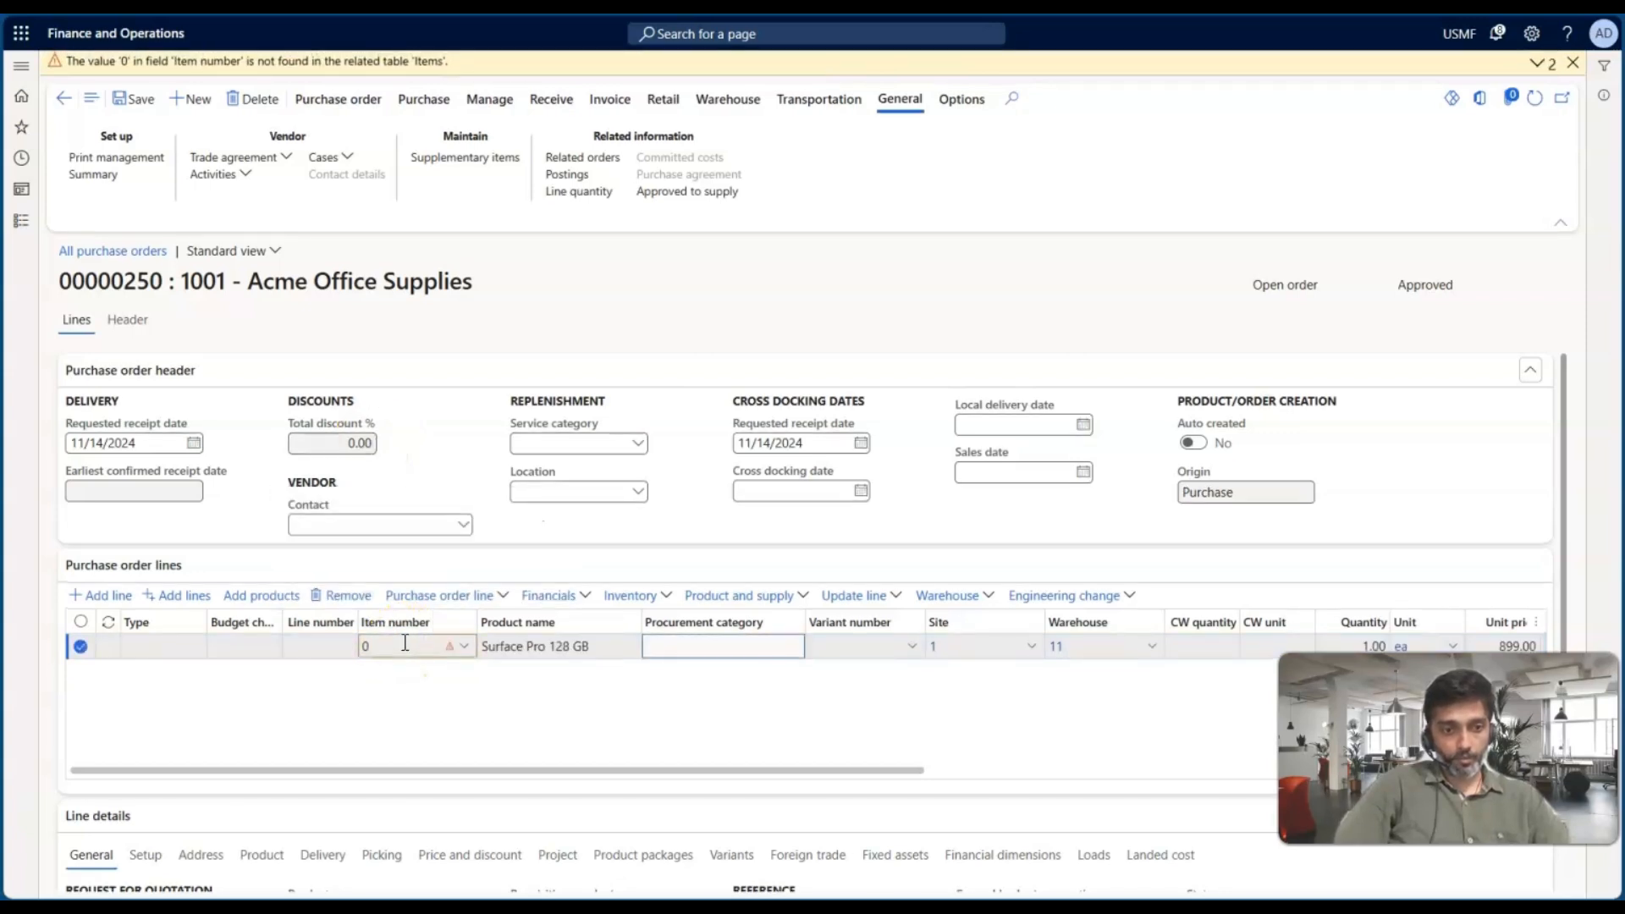
{"action": "left_click", "coordinate": [393, 646]}
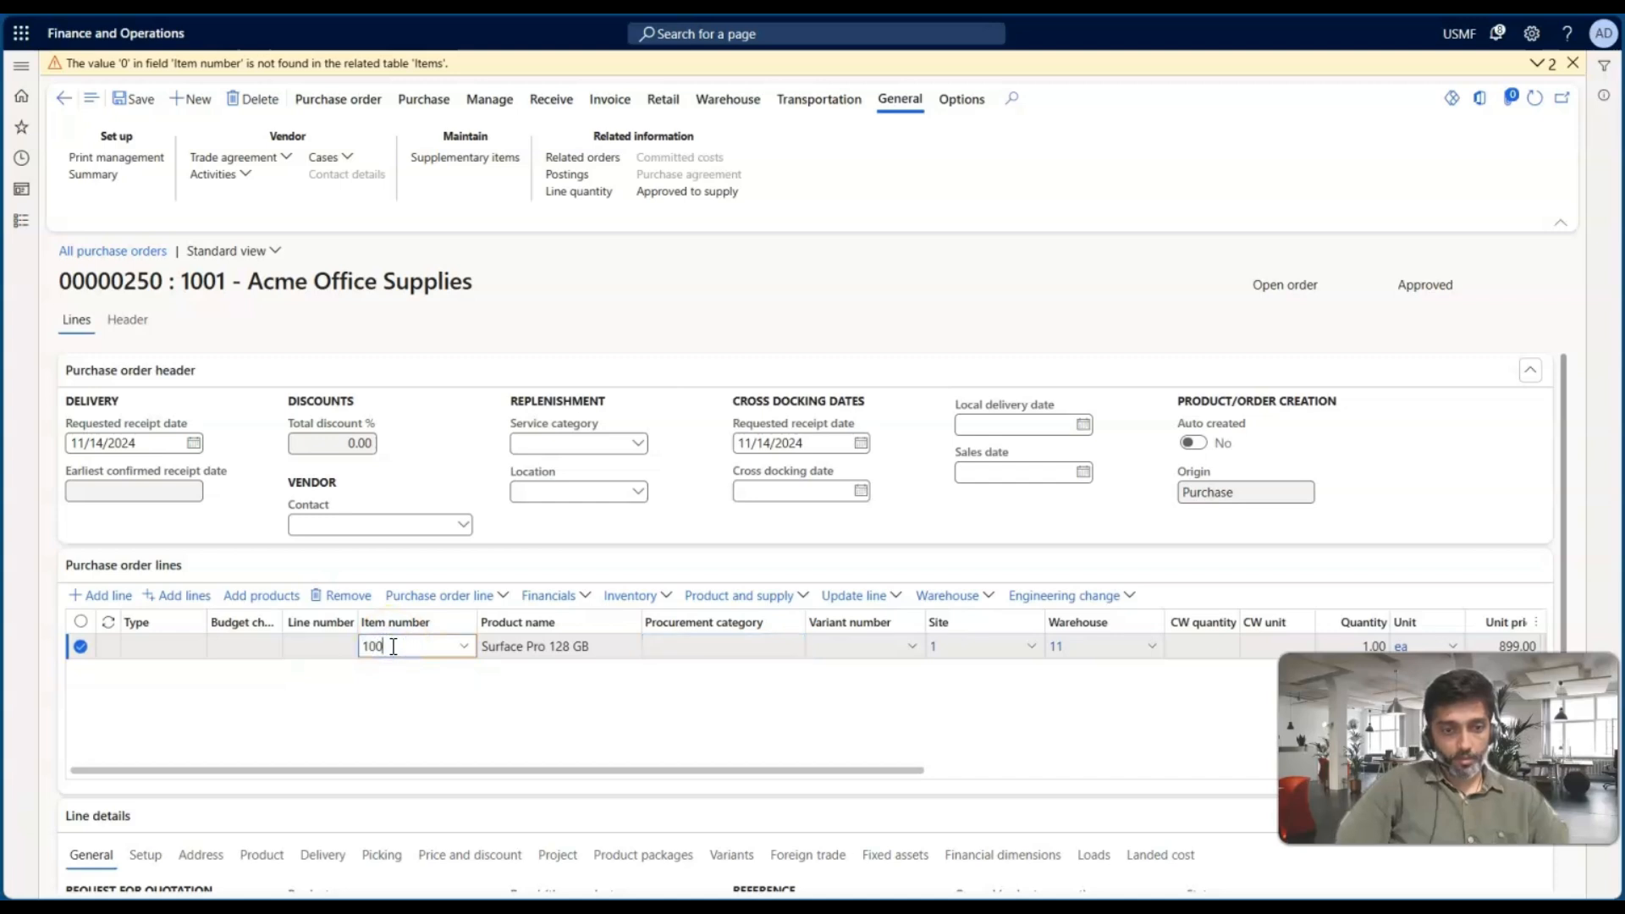
{"action": "type", "text": "0"}
{"action": "key", "text": "Tab"}
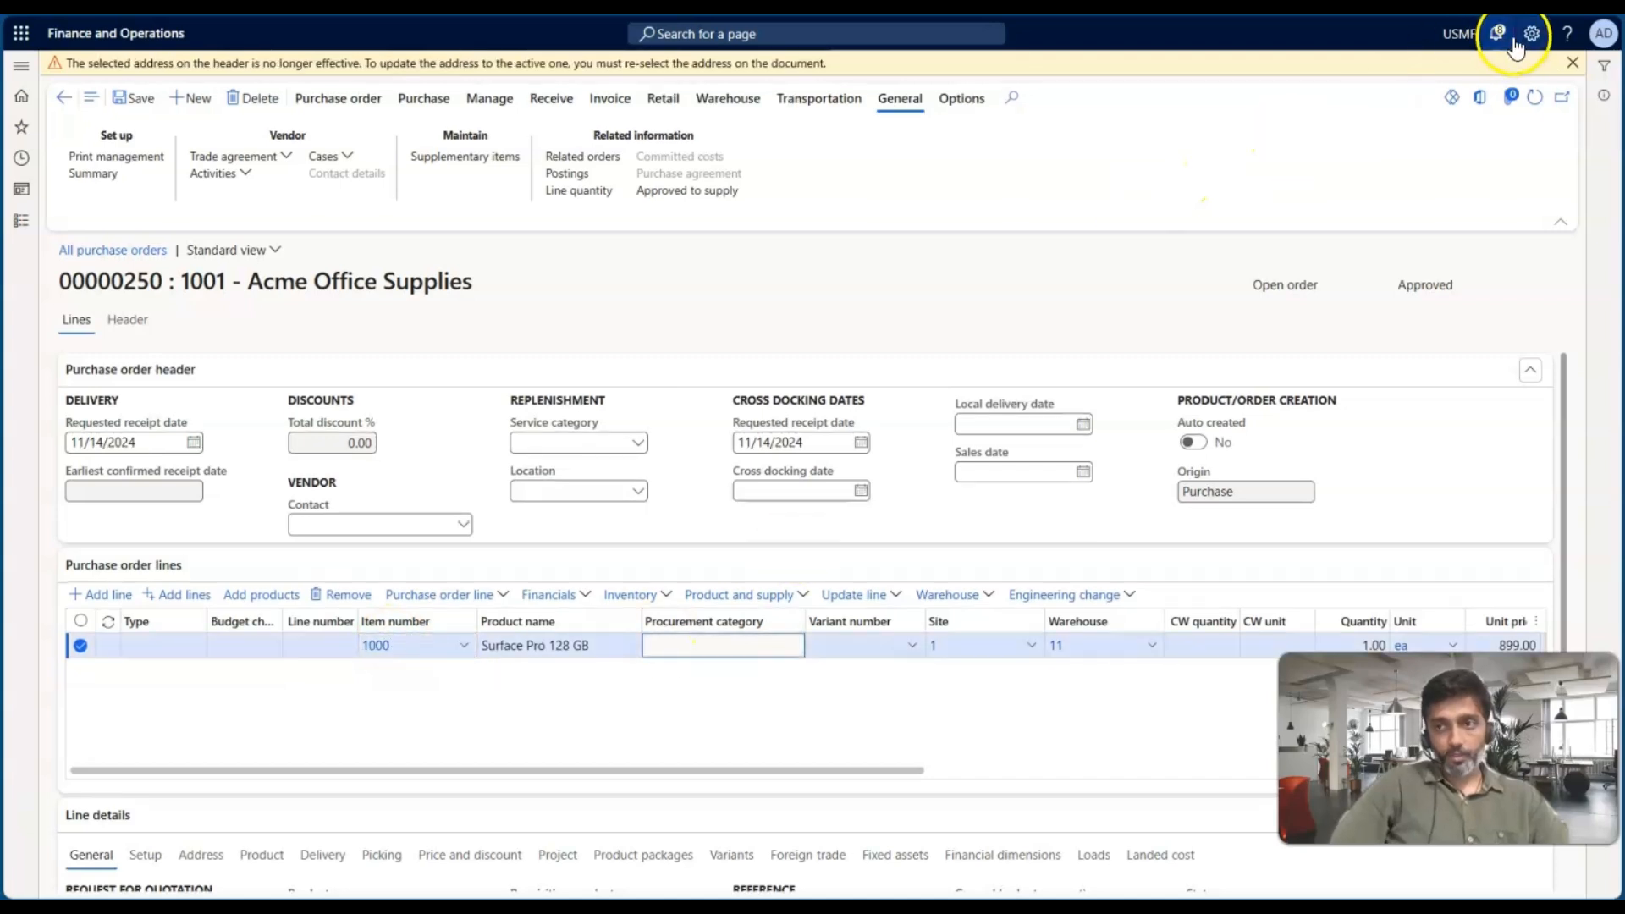
{"action": "left_click", "coordinate": [1571, 64]}
Set the line's quantity to 199 and save the purchase order
{"action": "left_click", "coordinate": [892, 647]}
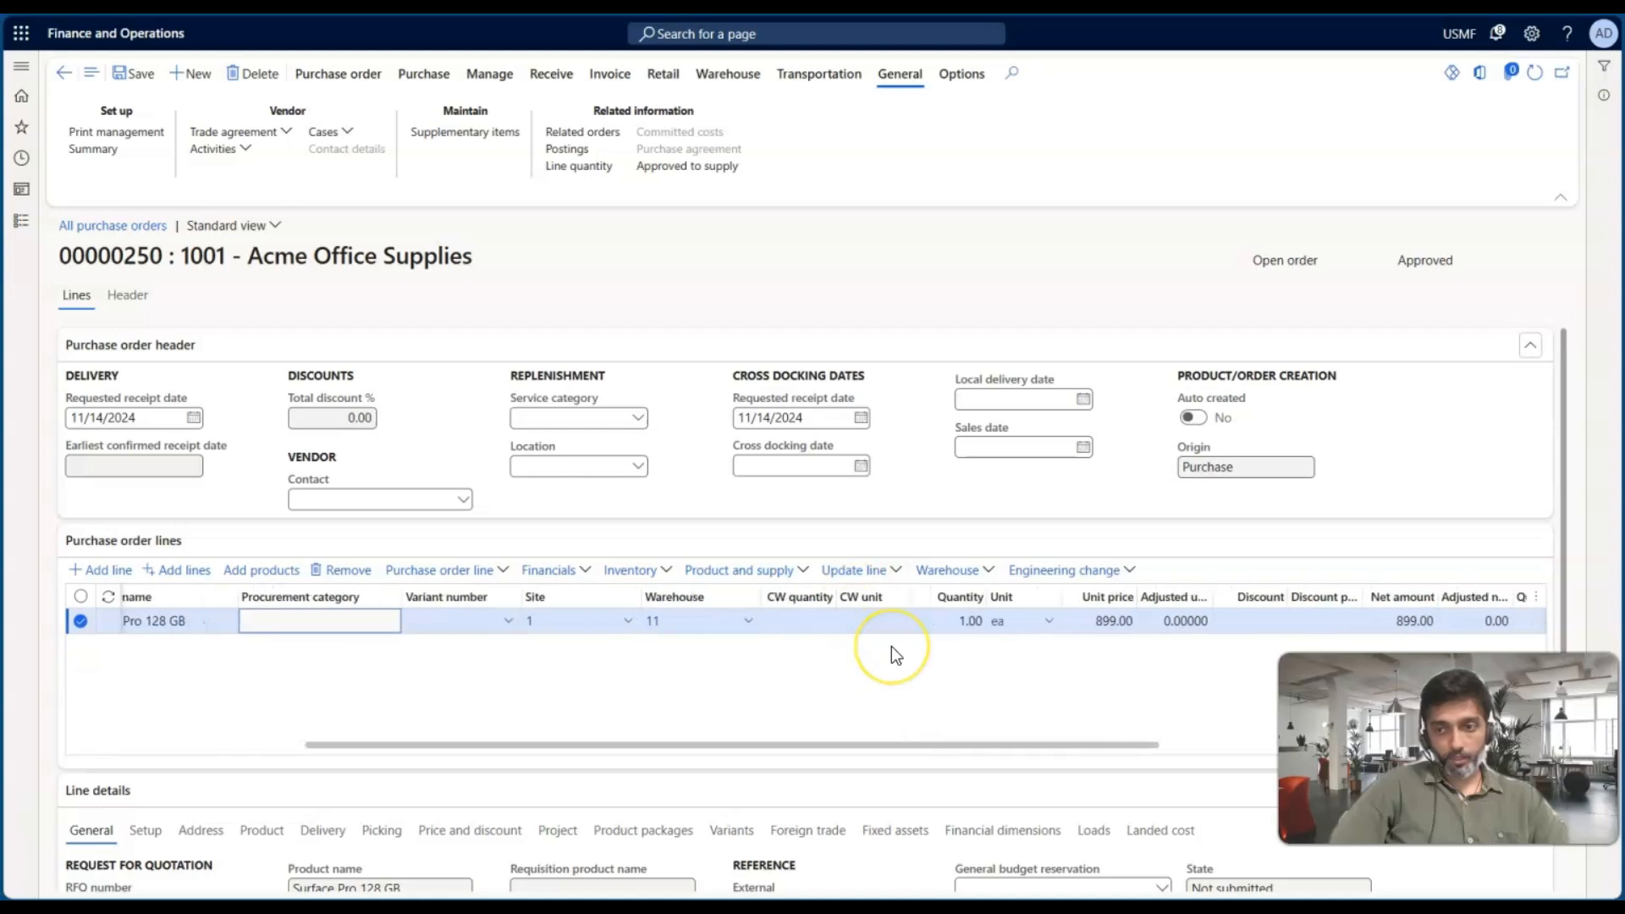
{"action": "left_click", "coordinate": [833, 622]}
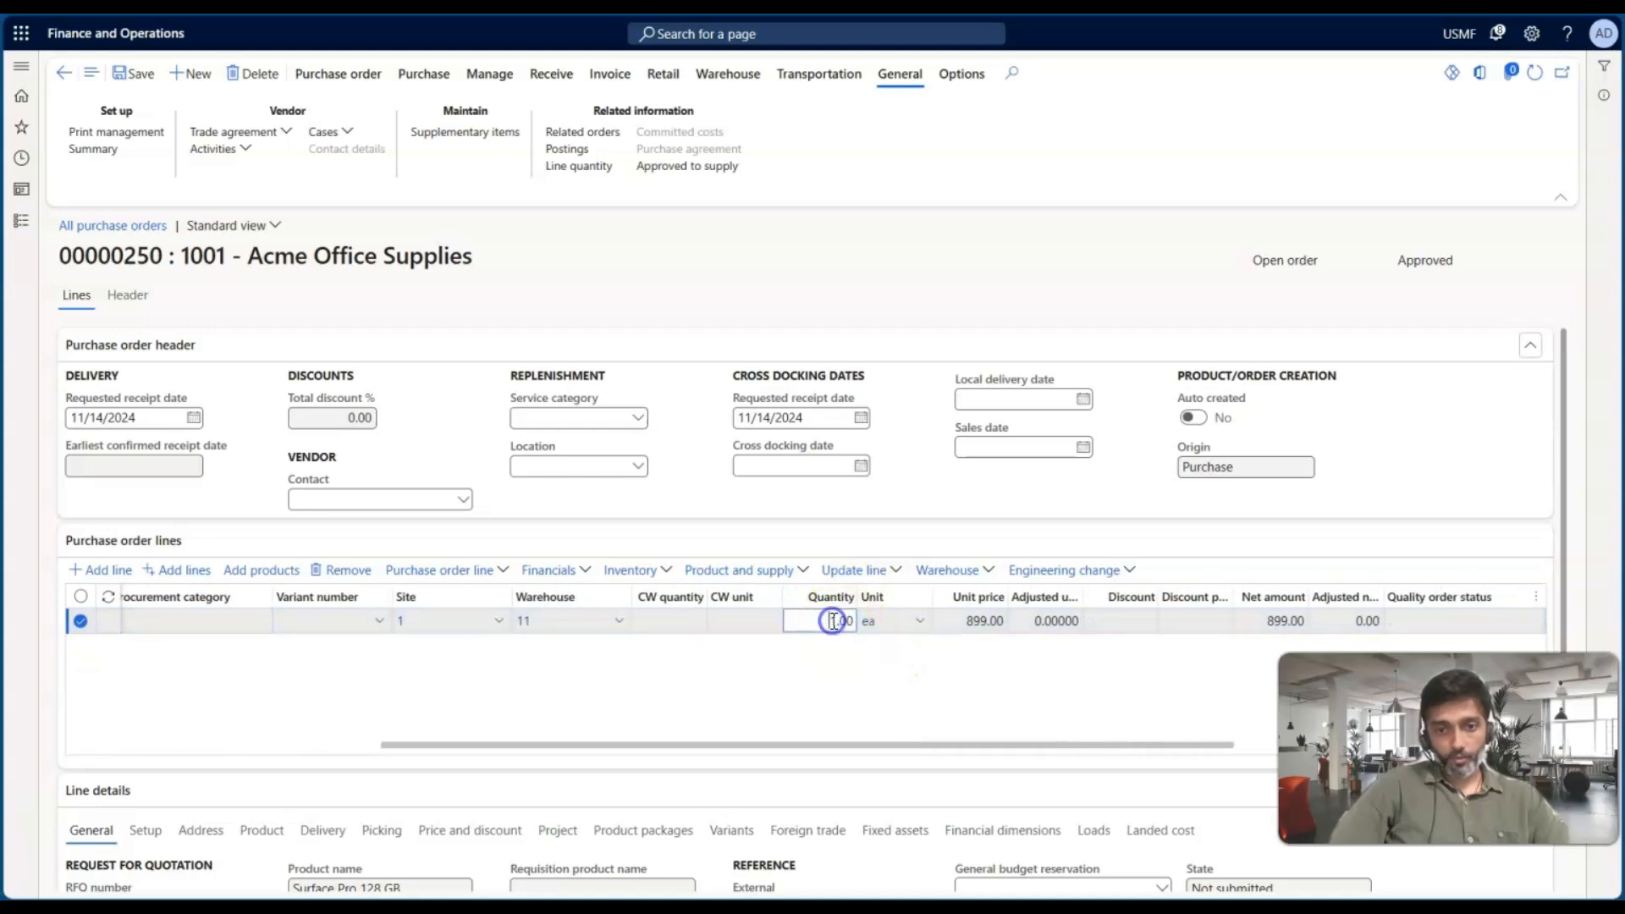
{"action": "type", "text": "99"}
{"action": "key", "text": "Tab"}
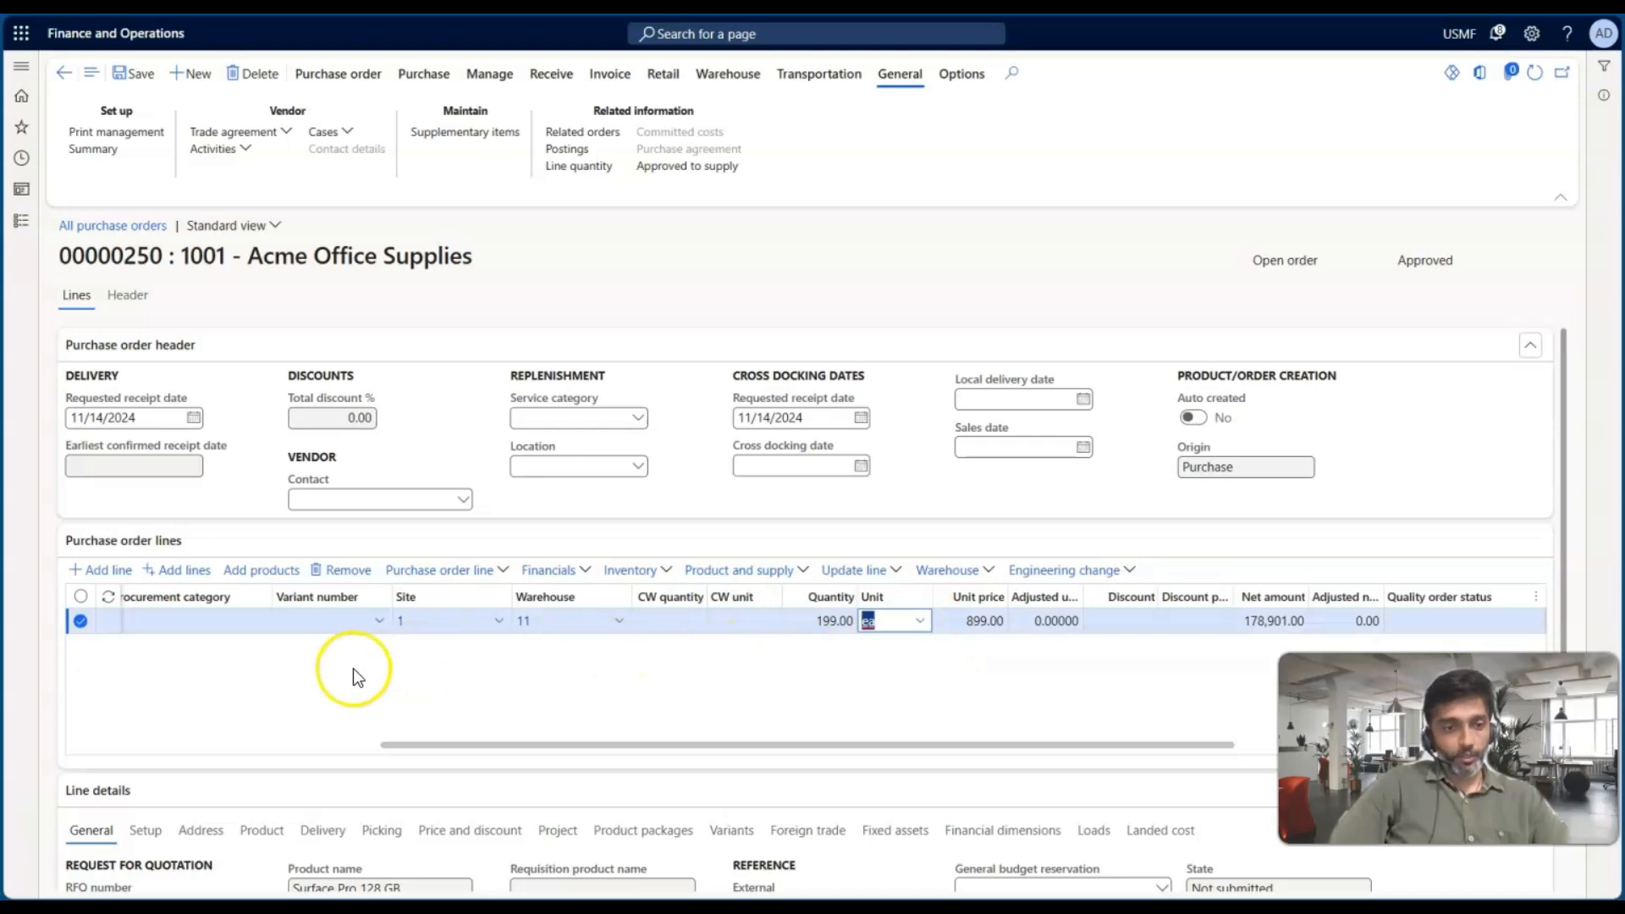
{"action": "left_click", "coordinate": [131, 74]}
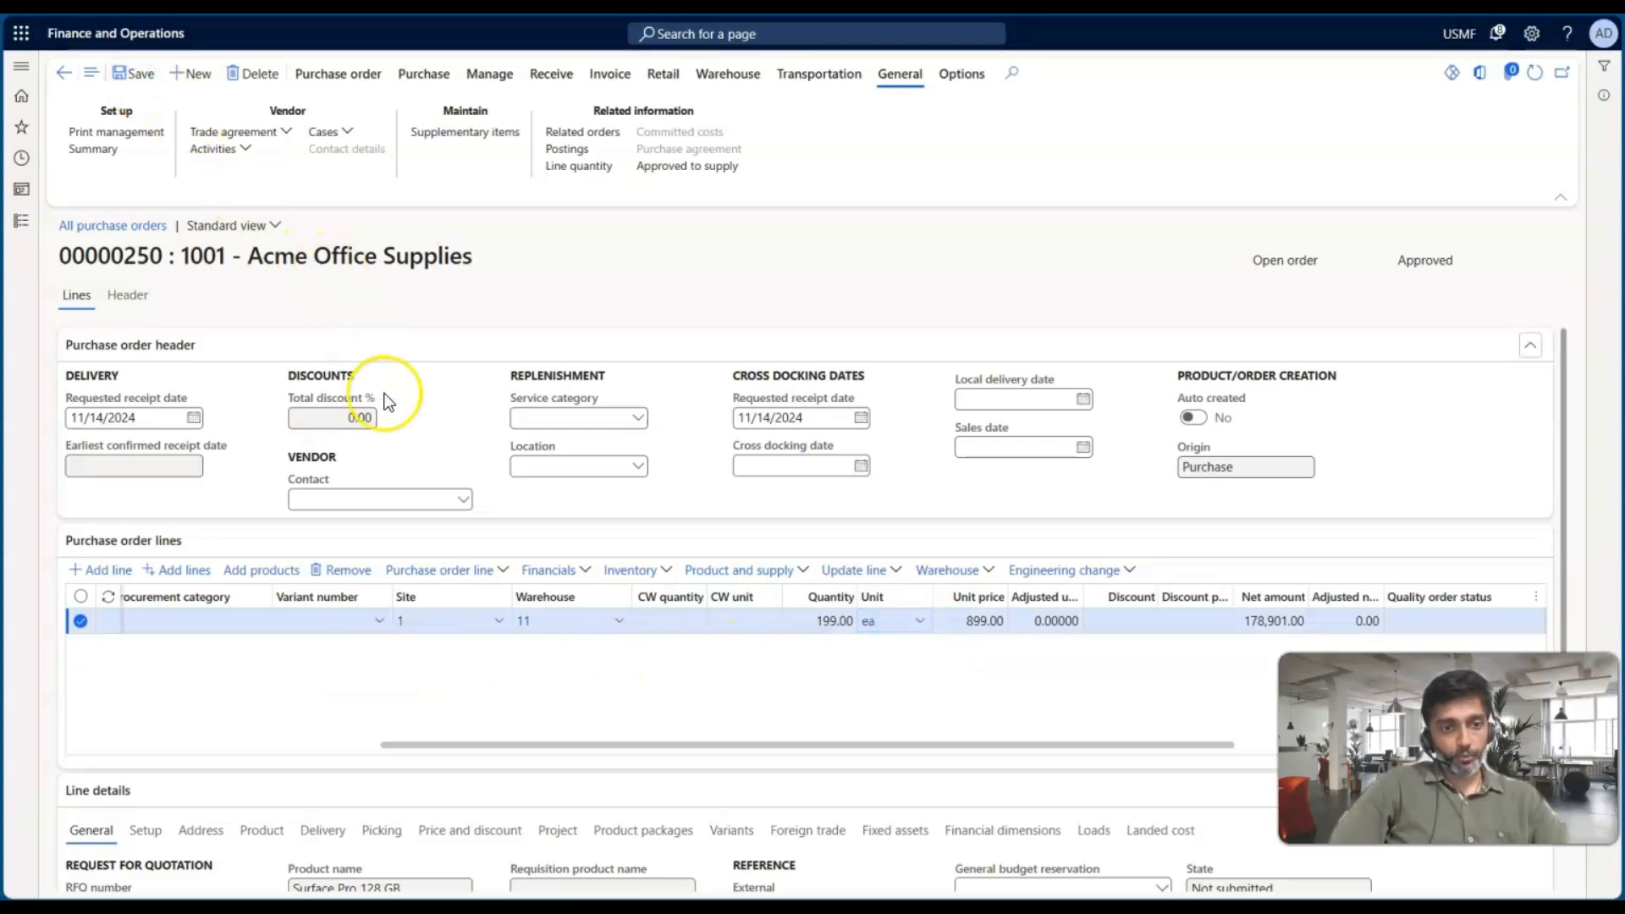
Open the line's price details and review the vendor rebate and vendor rebates sections
{"action": "left_click", "coordinate": [465, 571]}
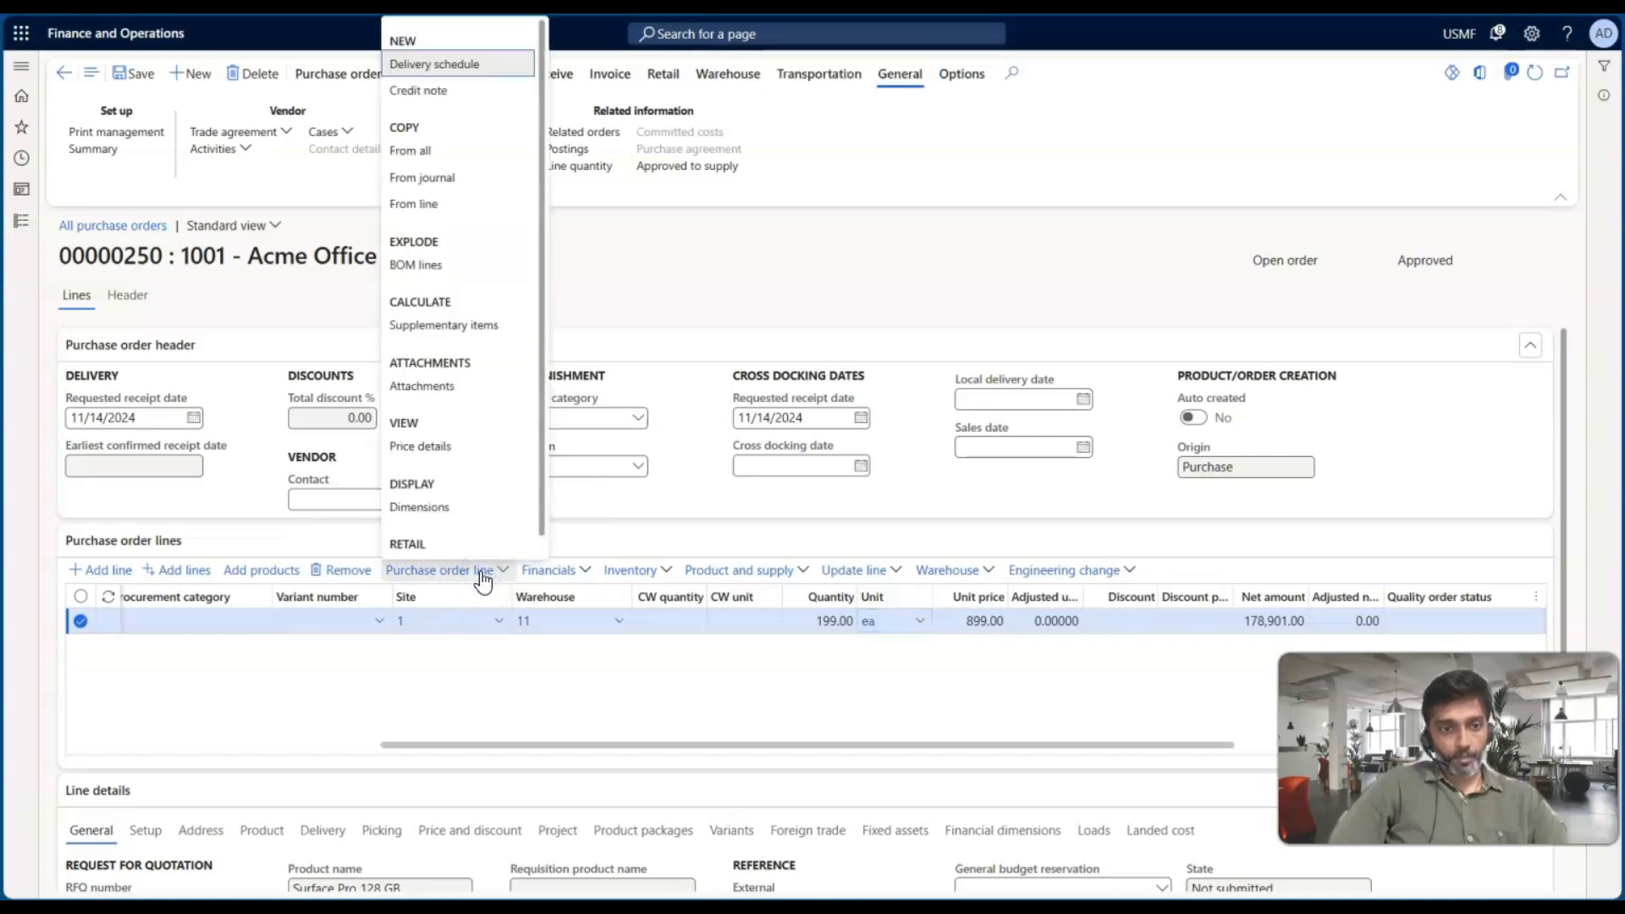
{"action": "left_click", "coordinate": [432, 448]}
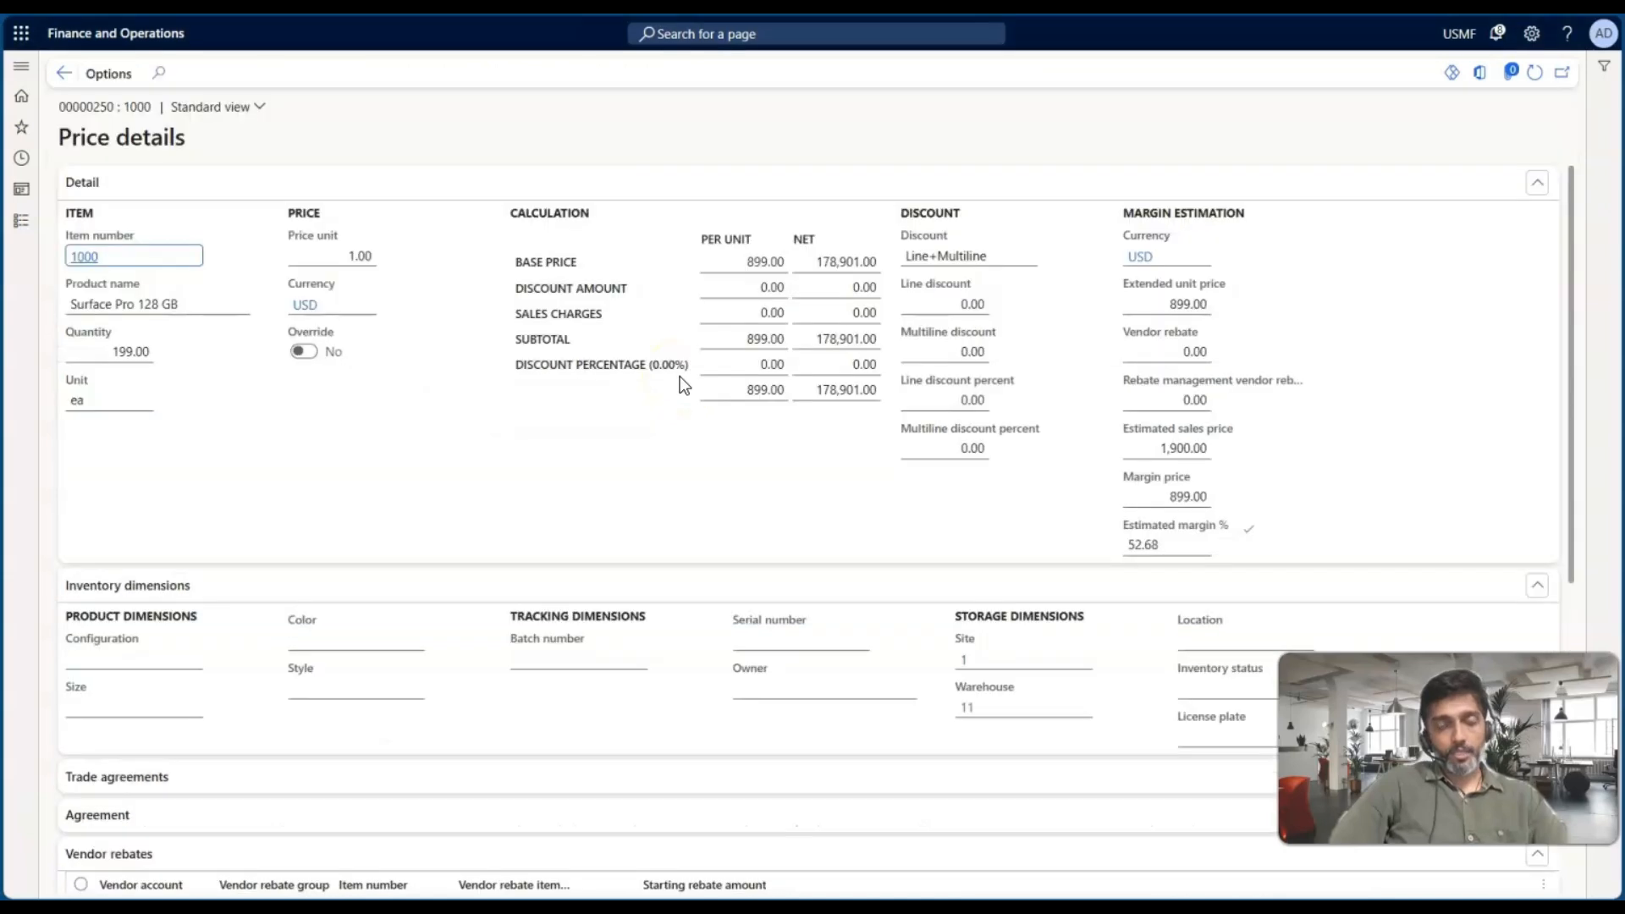
{"action": "left_click", "coordinate": [1185, 352]}
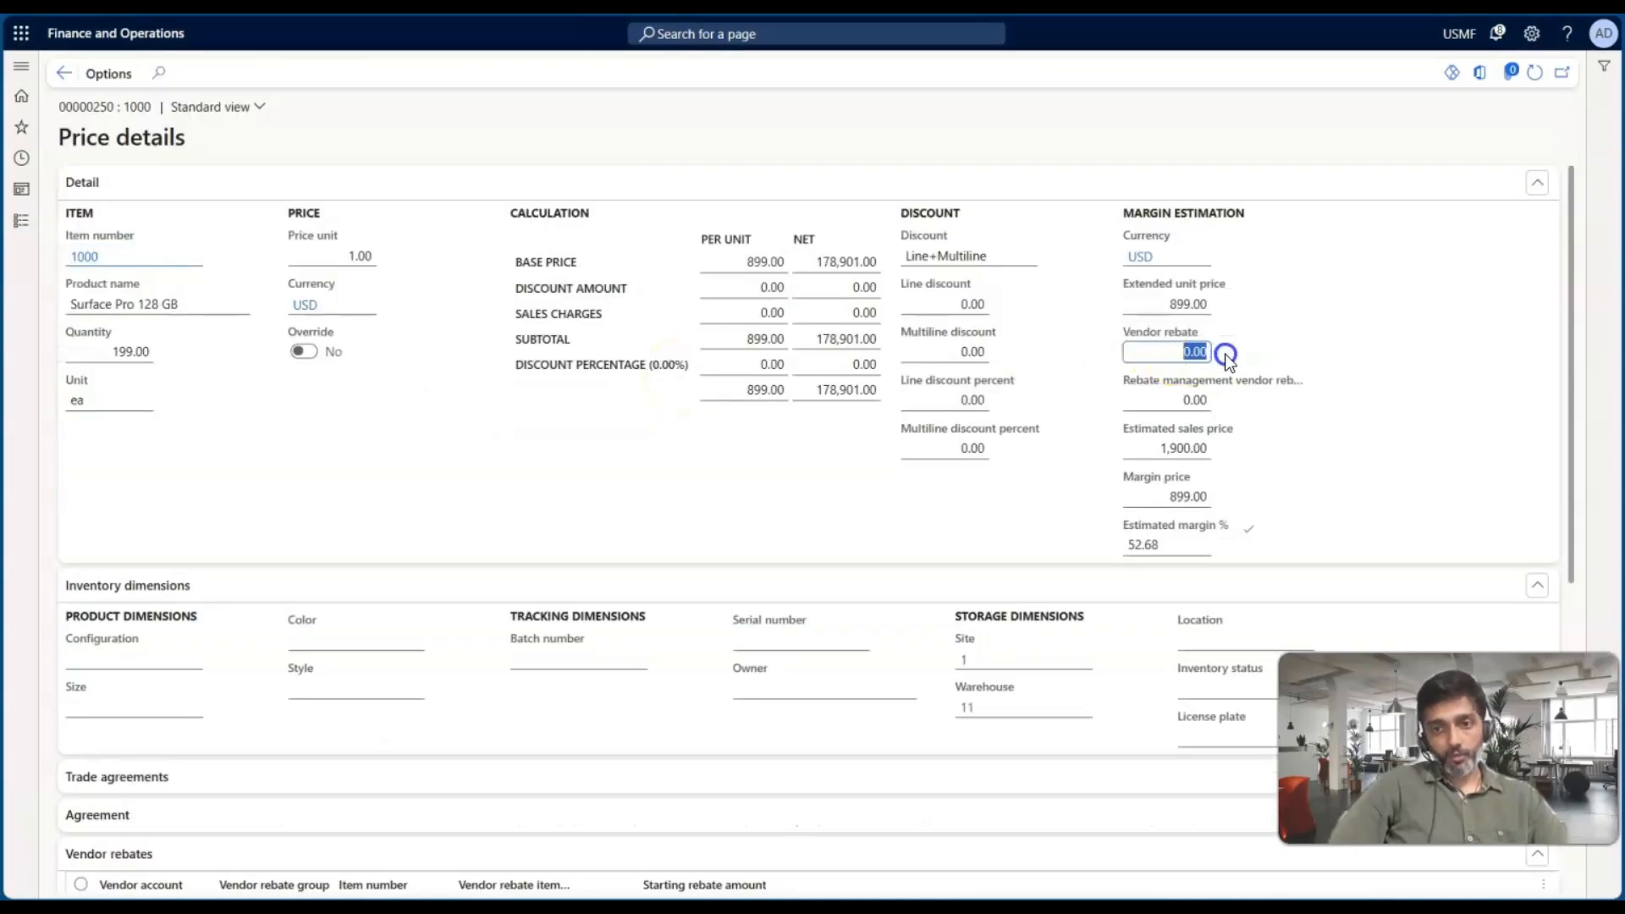
{"action": "scroll", "coordinate": [327, 527], "scroll_direction": "down", "scroll_amount": 5}
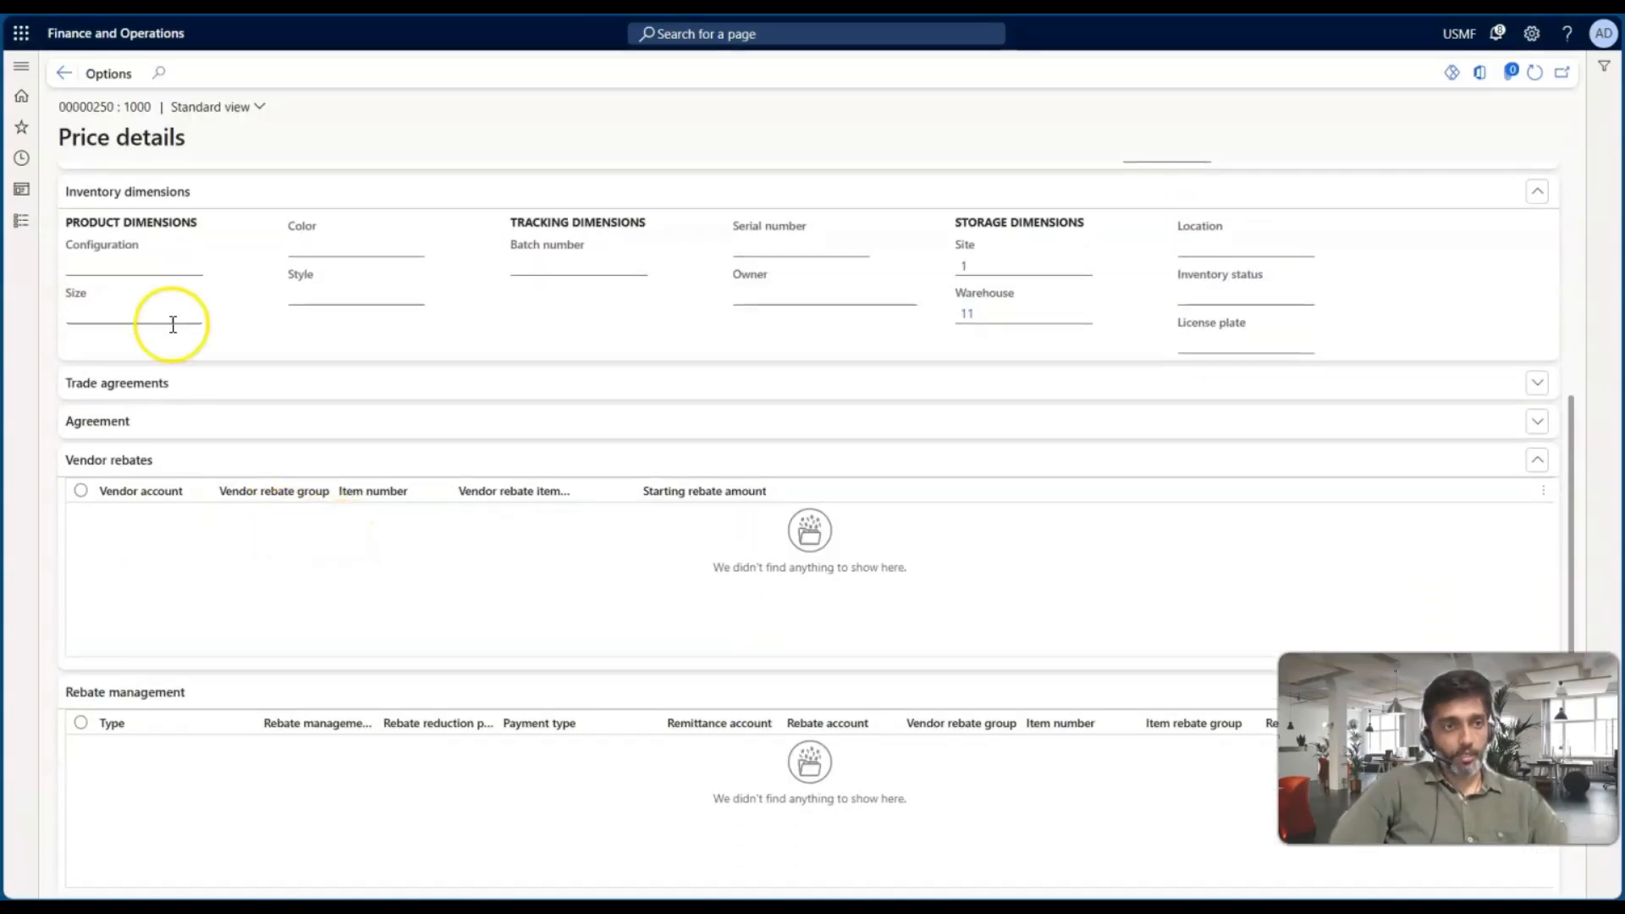
Return to the purchase order, set the line's quantity to 200 and save the purchase order
{"action": "left_click", "coordinate": [61, 68]}
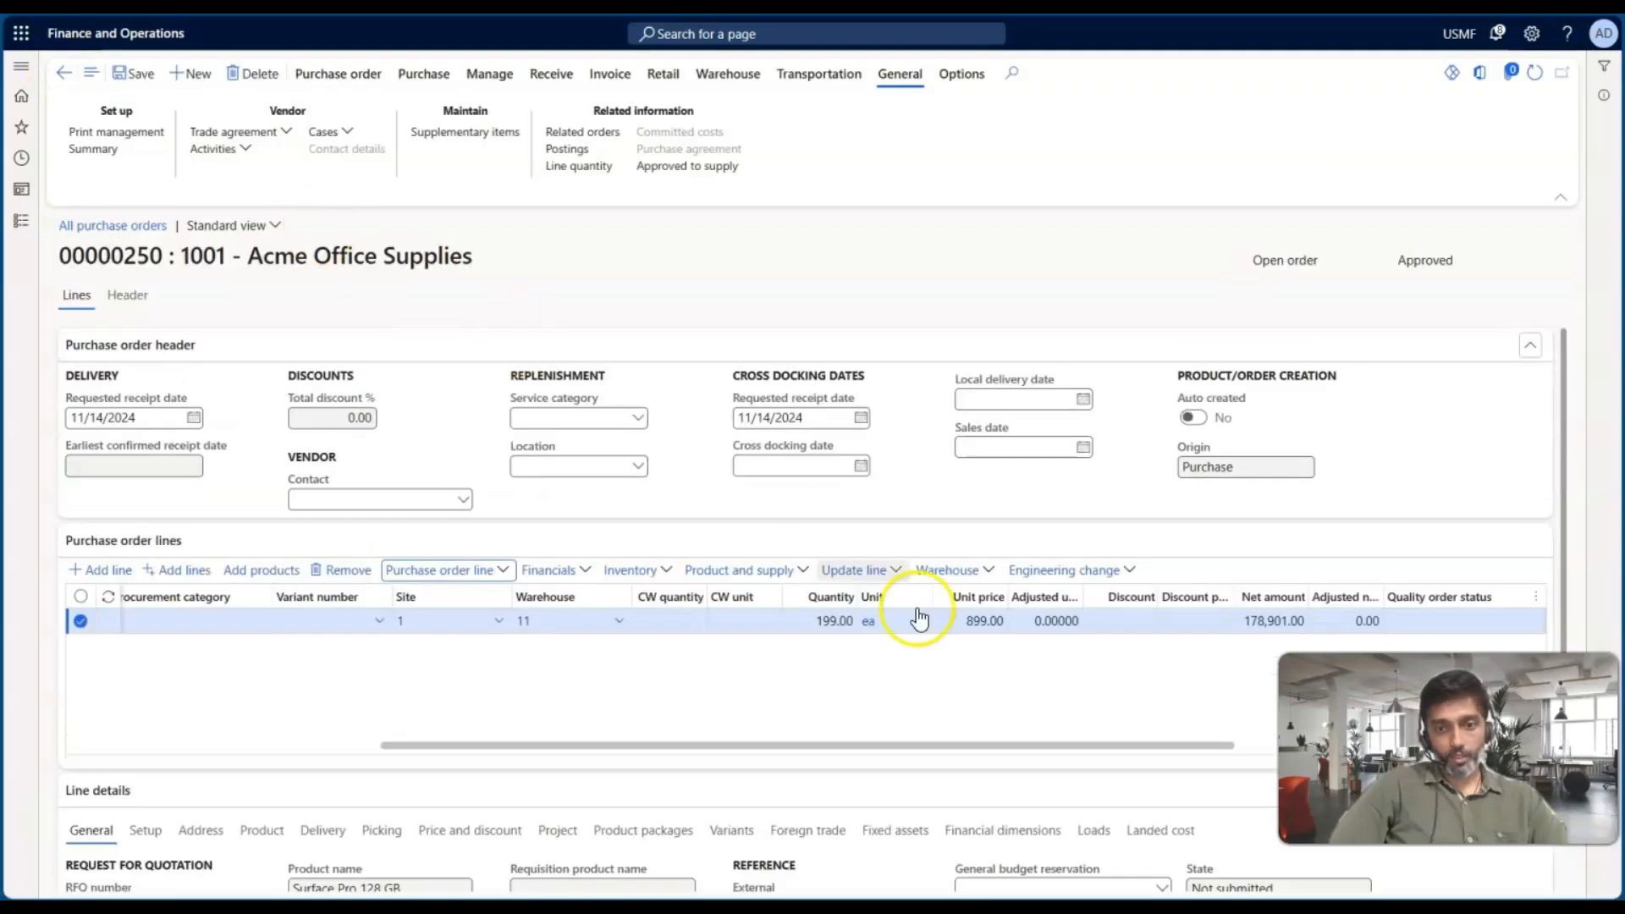
{"action": "left_click", "coordinate": [829, 621]}
{"action": "type", "text": "20"}
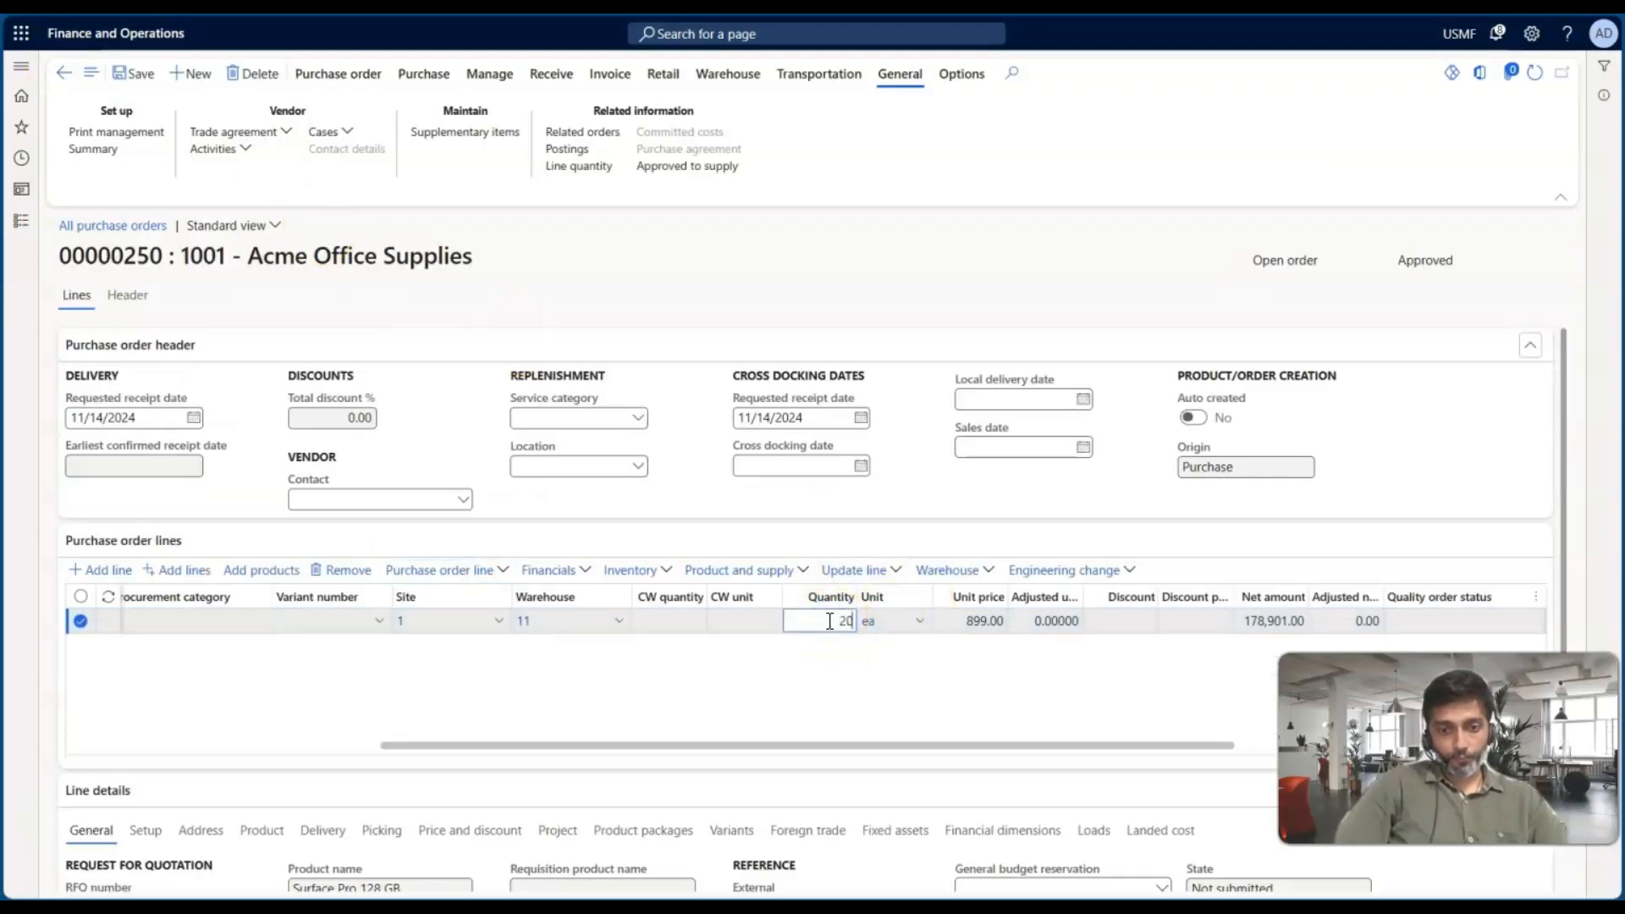
{"action": "type", "text": "0"}
{"action": "key", "text": "Tab"}
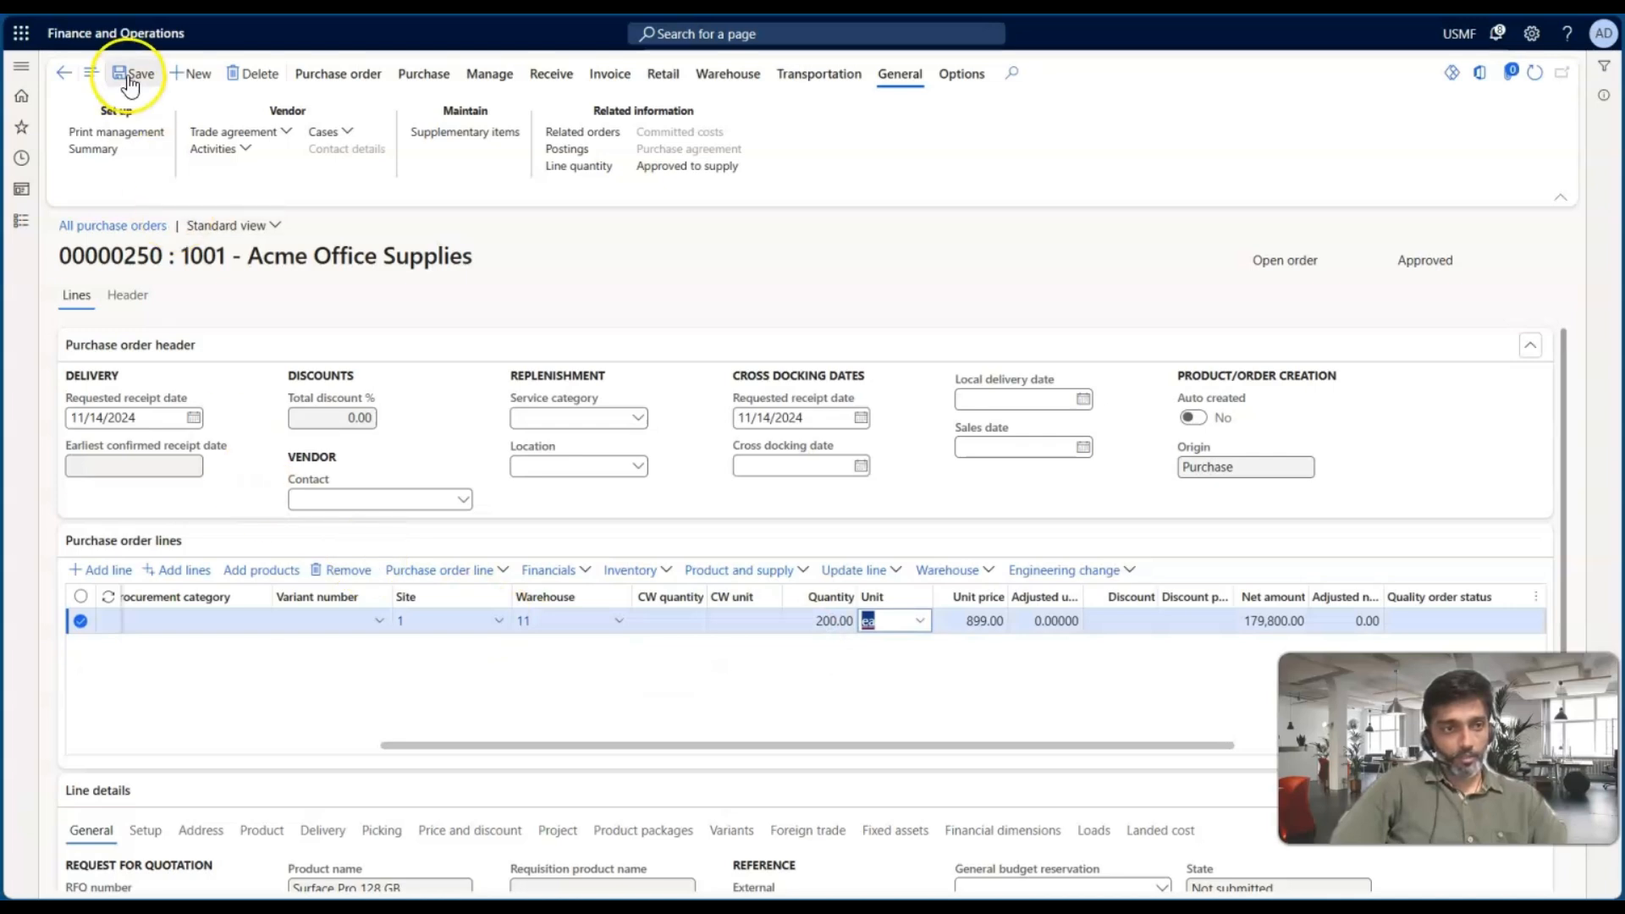
{"action": "left_click", "coordinate": [127, 80]}
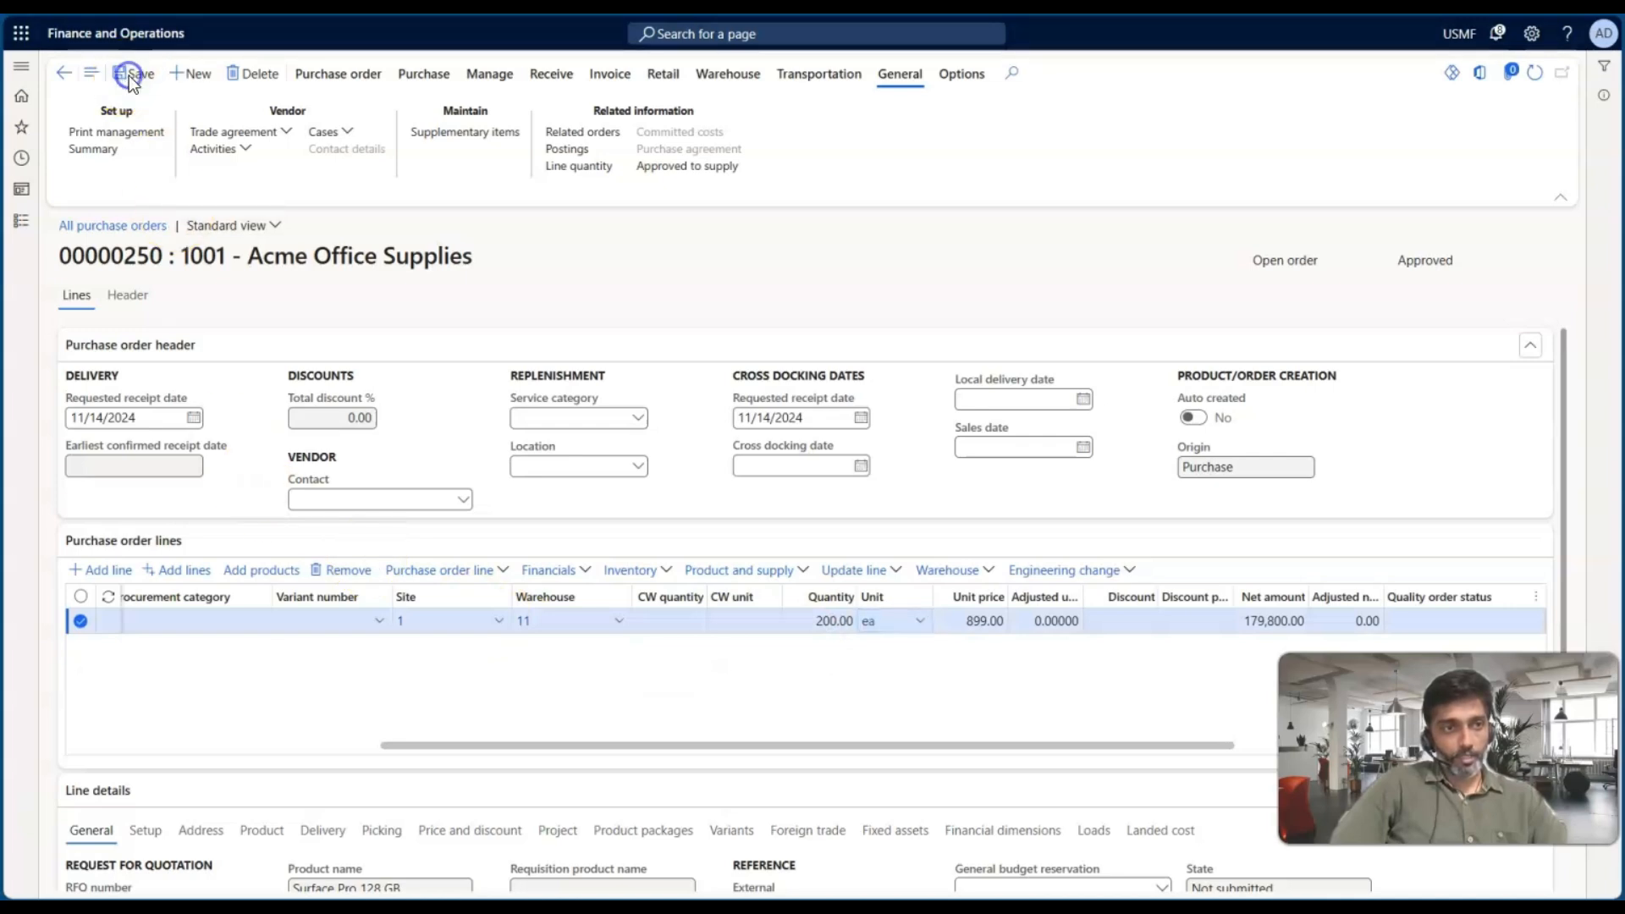
Open the line's price details and examine the vendor rebate value and the starting rebate amount
{"action": "left_click", "coordinate": [462, 570]}
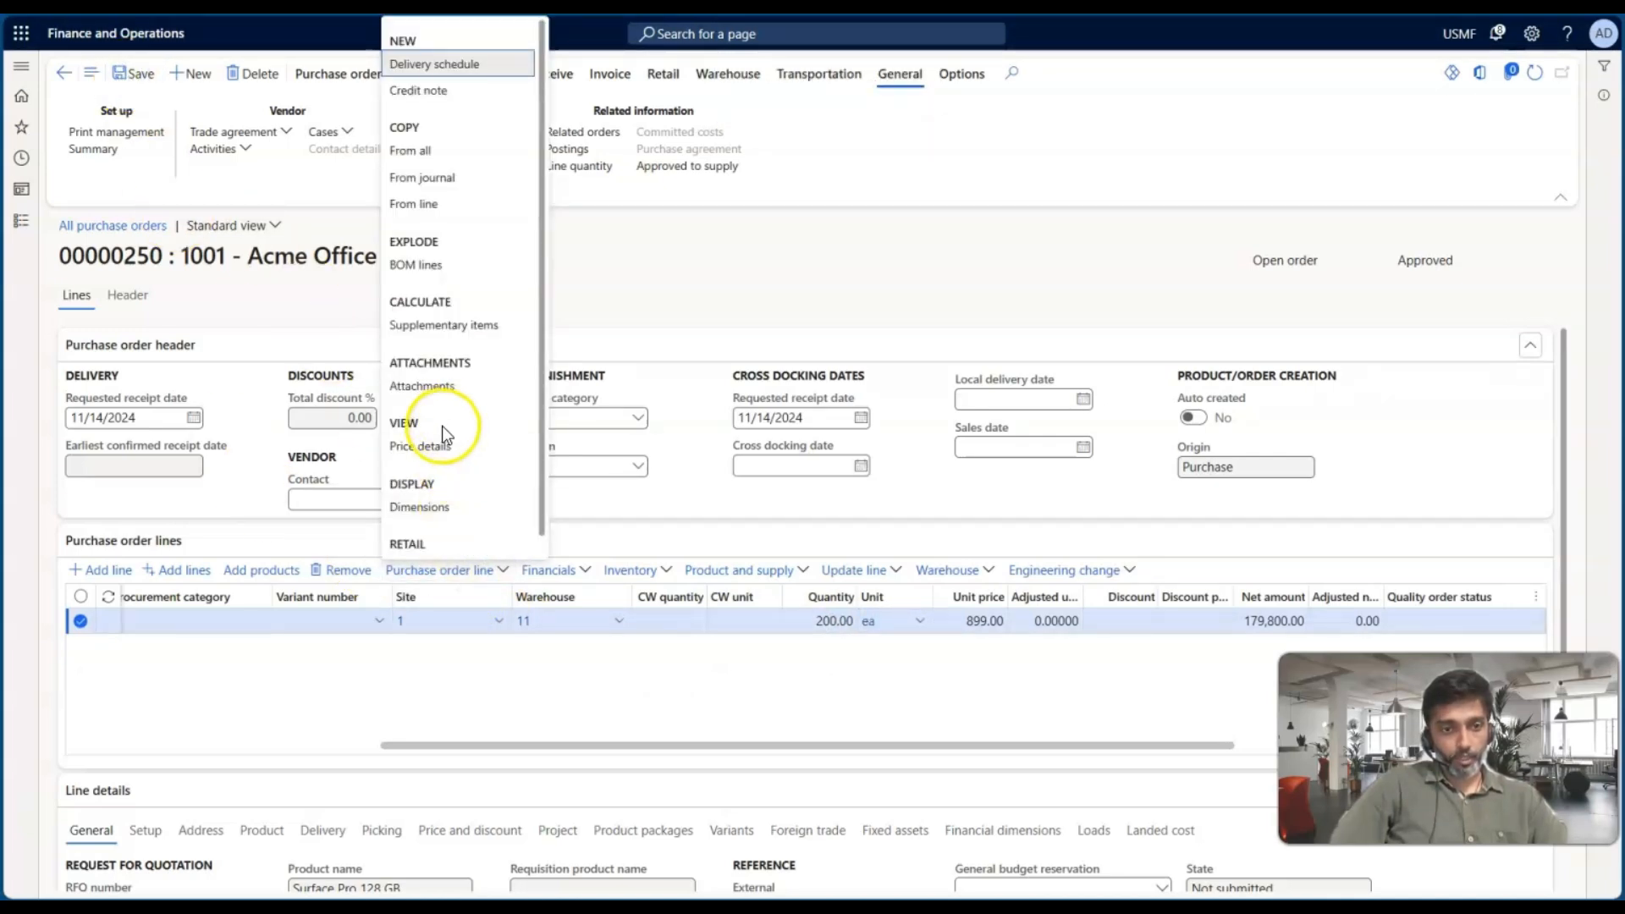
{"action": "left_click", "coordinate": [429, 443]}
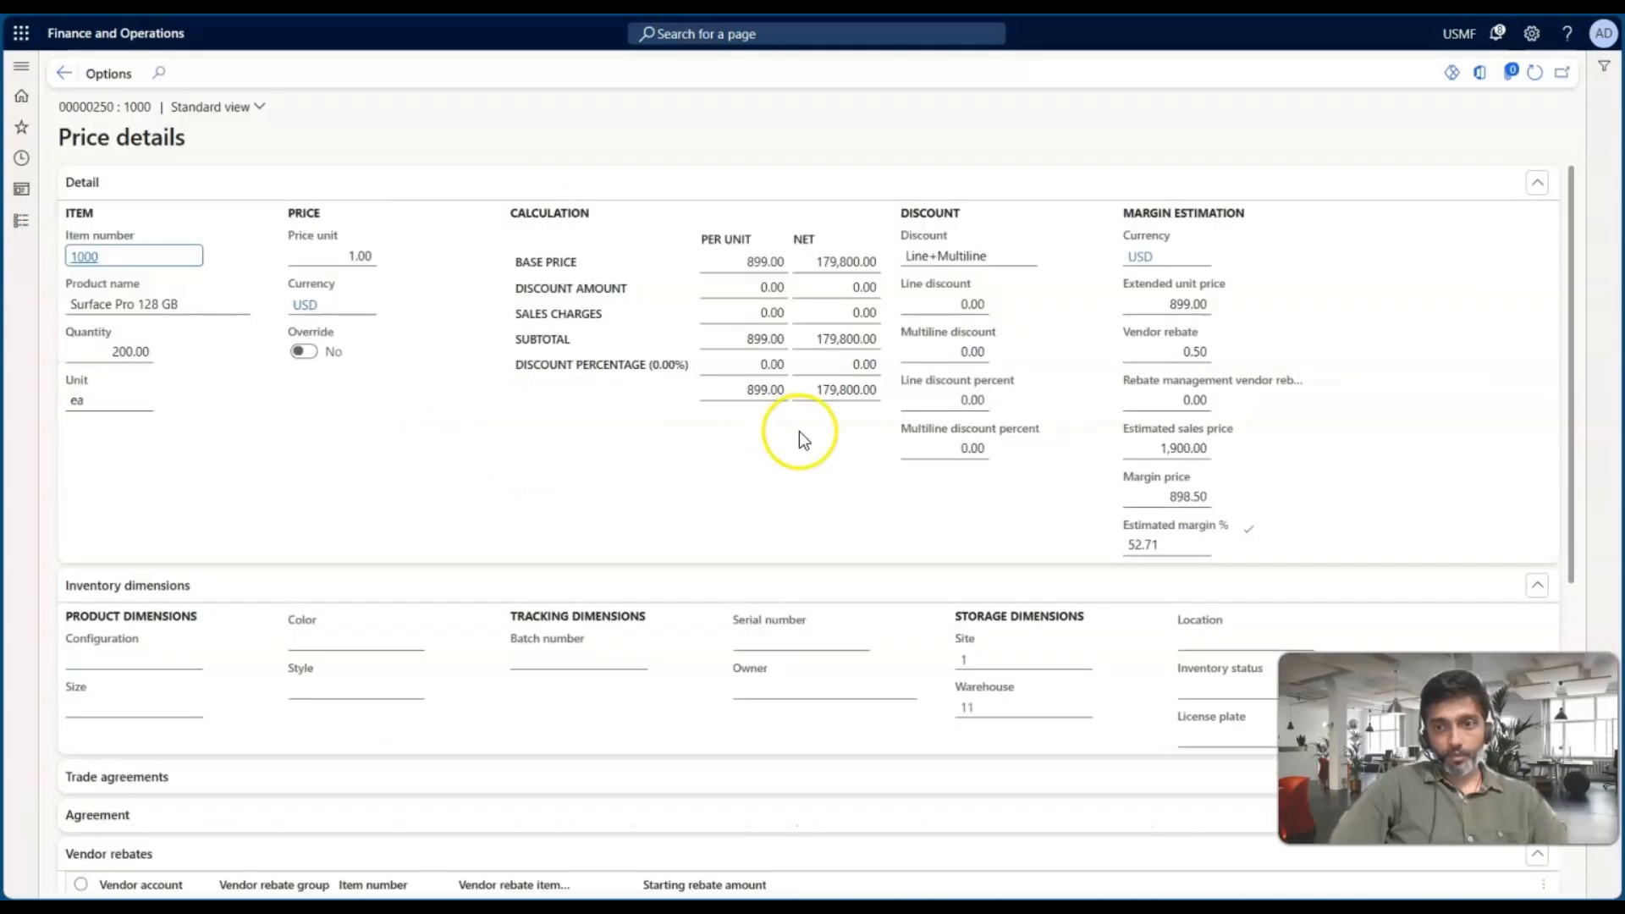
{"action": "double_click", "coordinate": [1200, 352]}
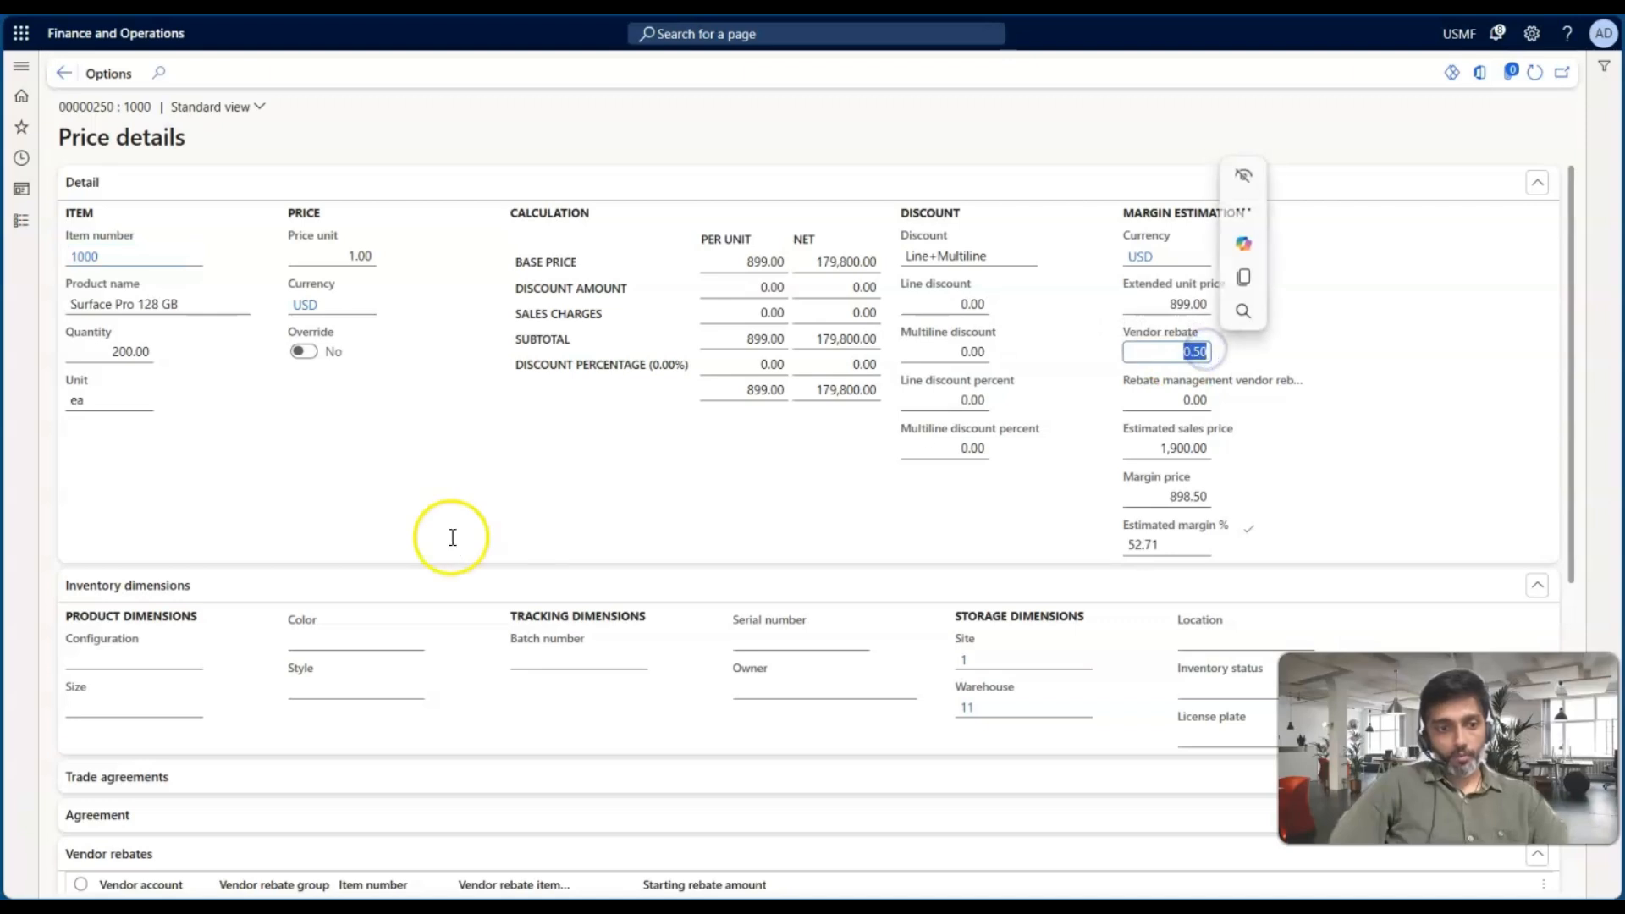
{"action": "scroll", "coordinate": [452, 537], "scroll_direction": "down", "scroll_amount": 4}
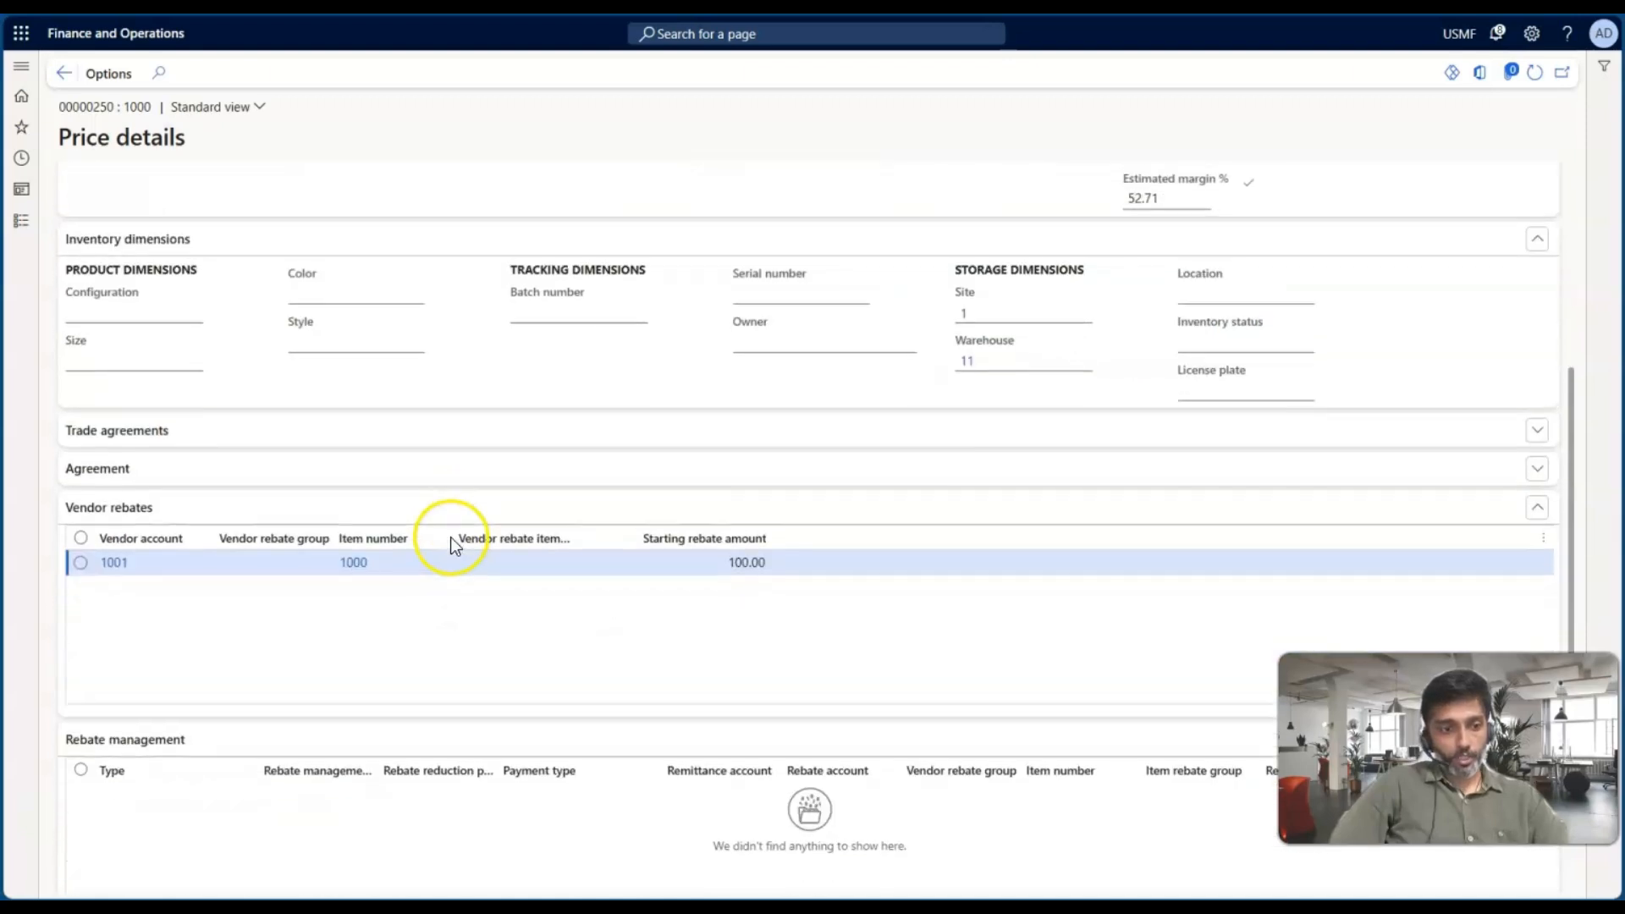
{"action": "double_click", "coordinate": [747, 563]}
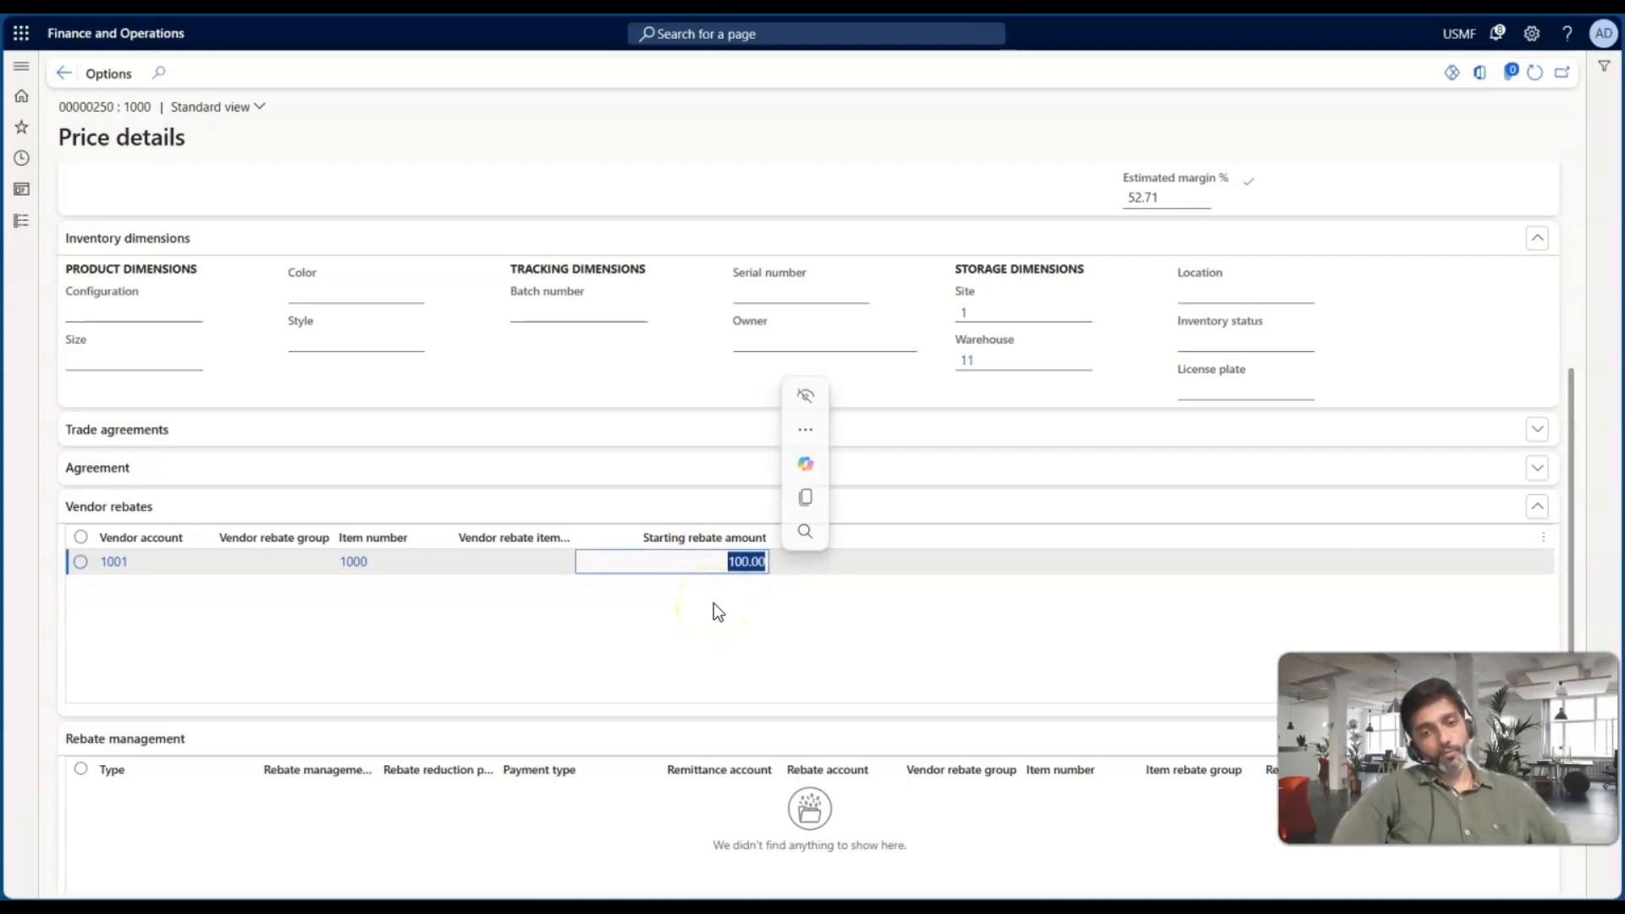
{"action": "scroll", "coordinate": [866, 601], "scroll_direction": "up", "scroll_amount": 3}
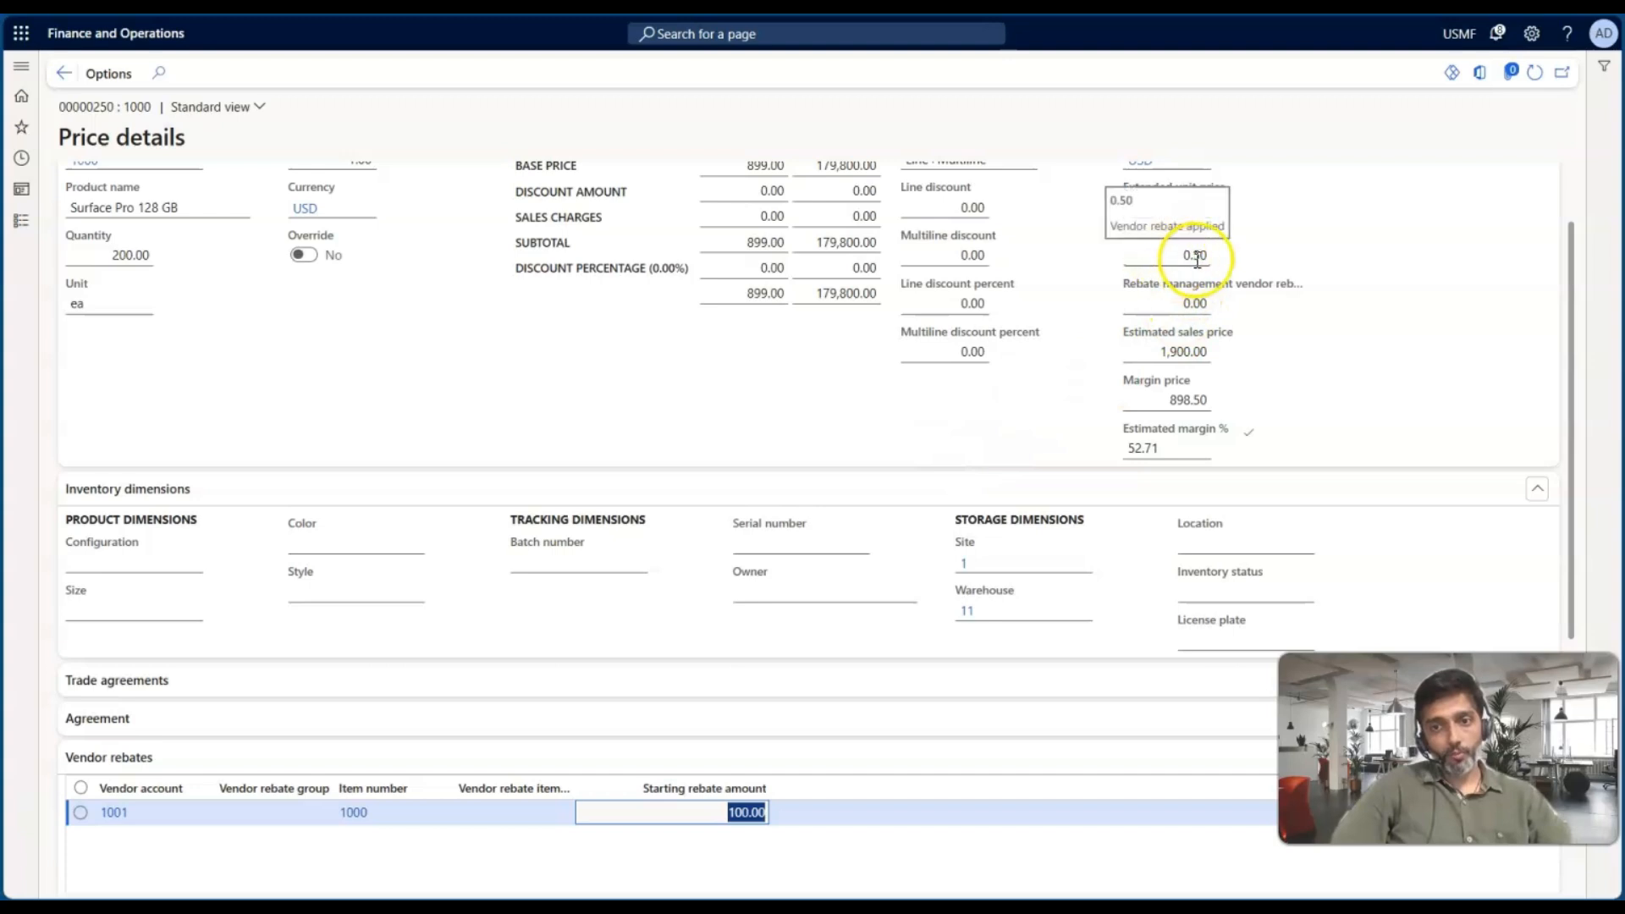
{"action": "scroll", "coordinate": [703, 532], "scroll_direction": "down", "scroll_amount": 3}
{"action": "scroll", "coordinate": [898, 445], "scroll_direction": "up", "scroll_amount": 4}
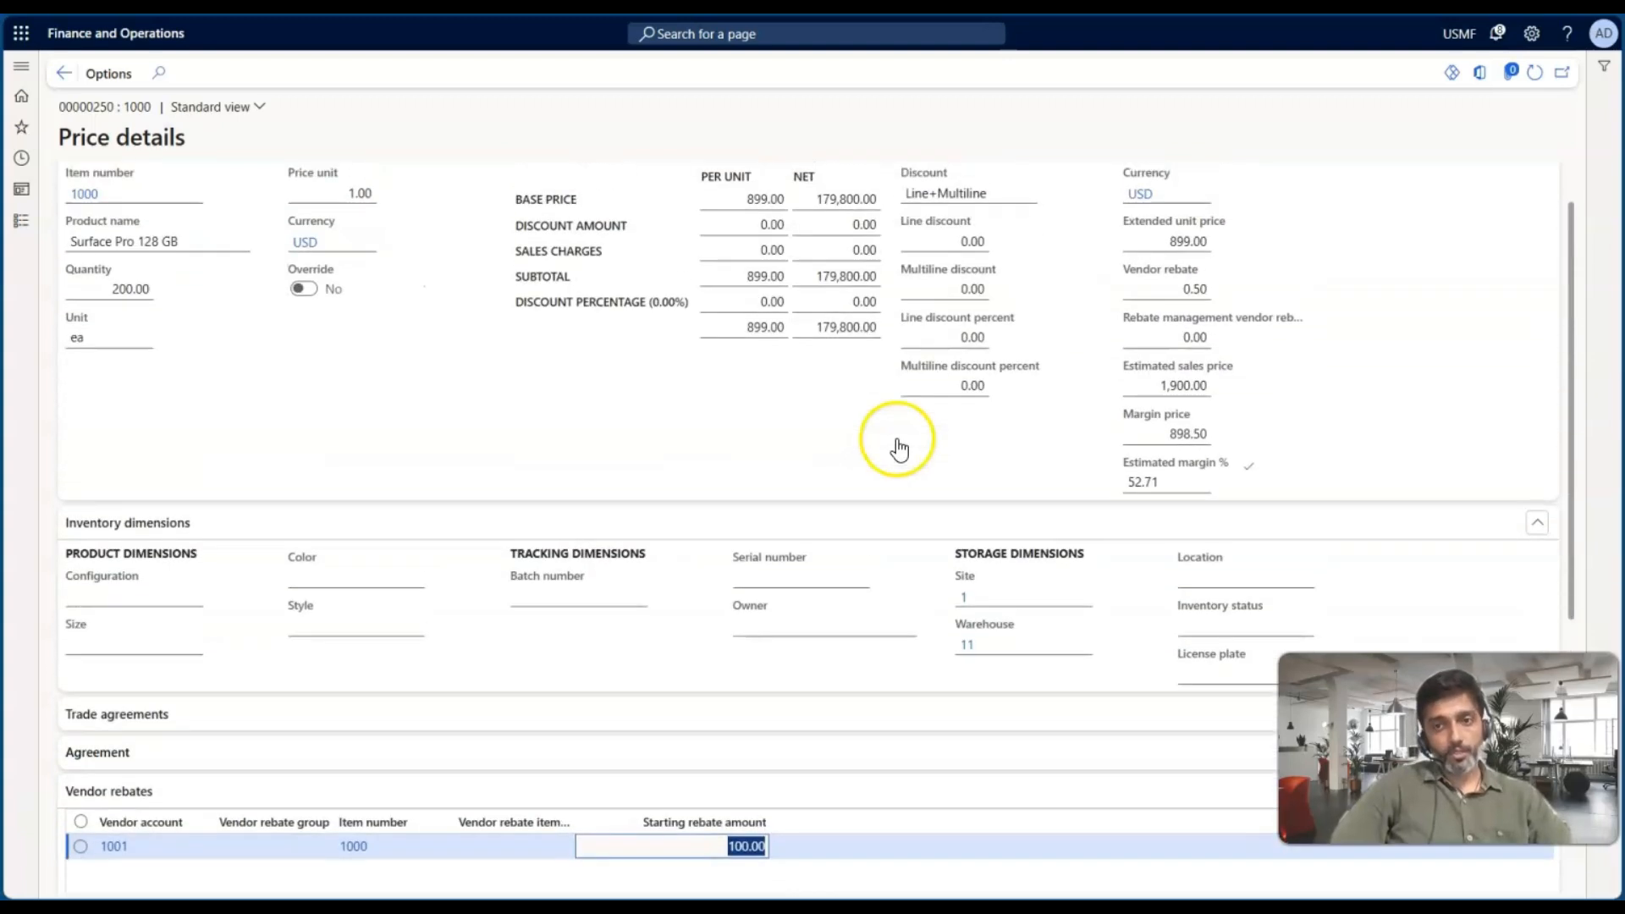
{"action": "scroll", "coordinate": [693, 495], "scroll_direction": "down", "scroll_amount": 3}
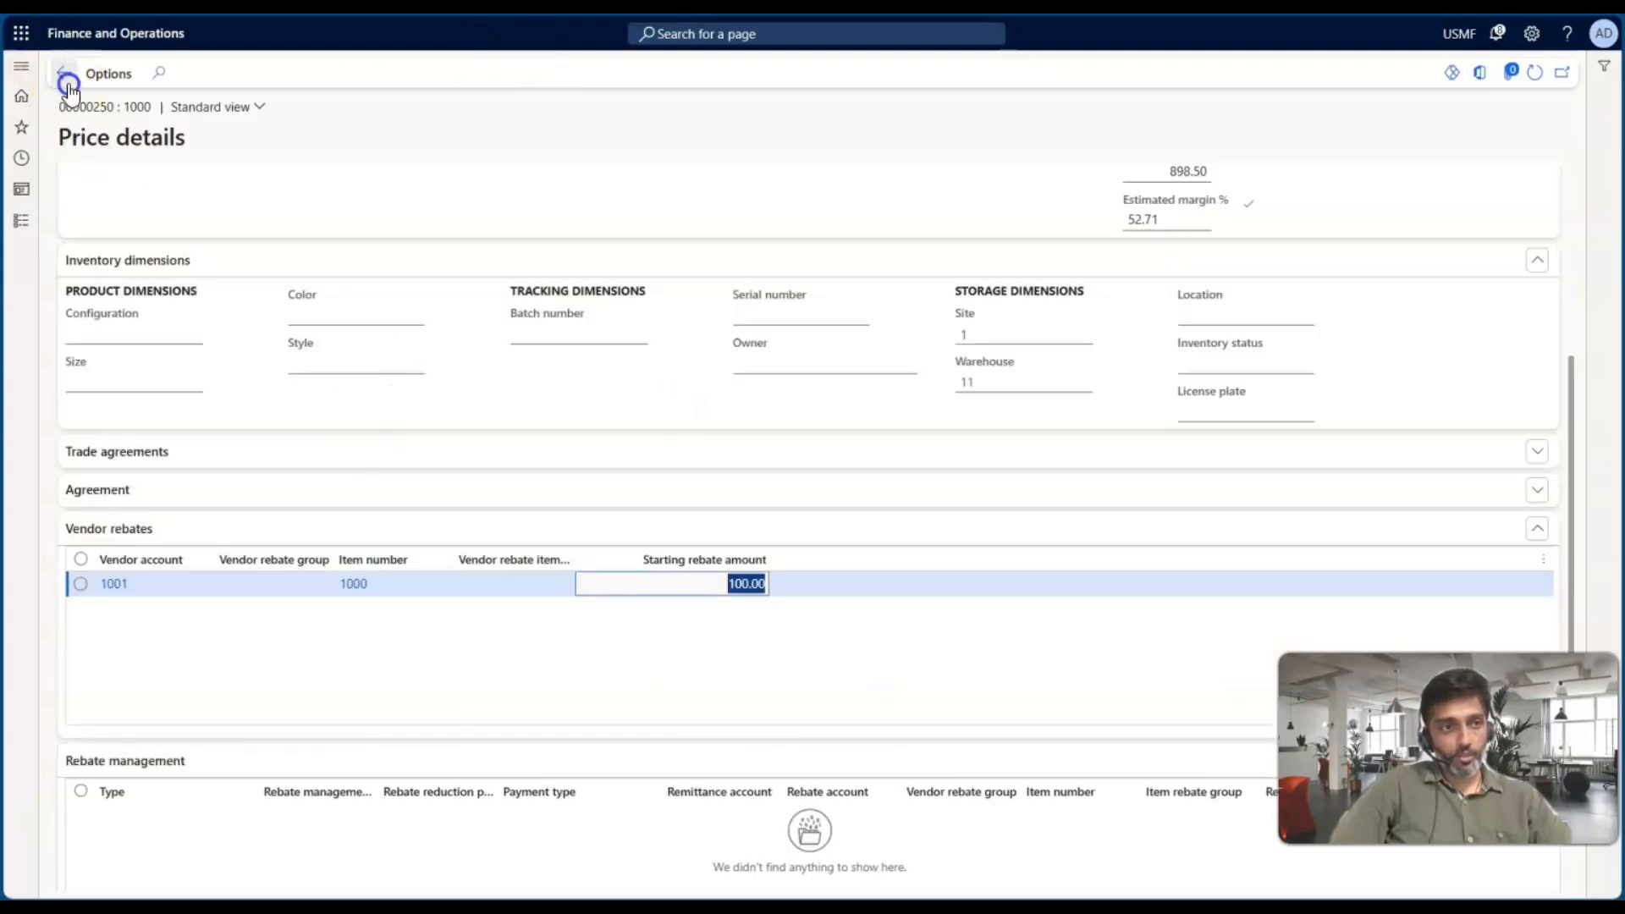
Return to the purchase order, set the line's quantity to 550 and save it
{"action": "left_click", "coordinate": [64, 78]}
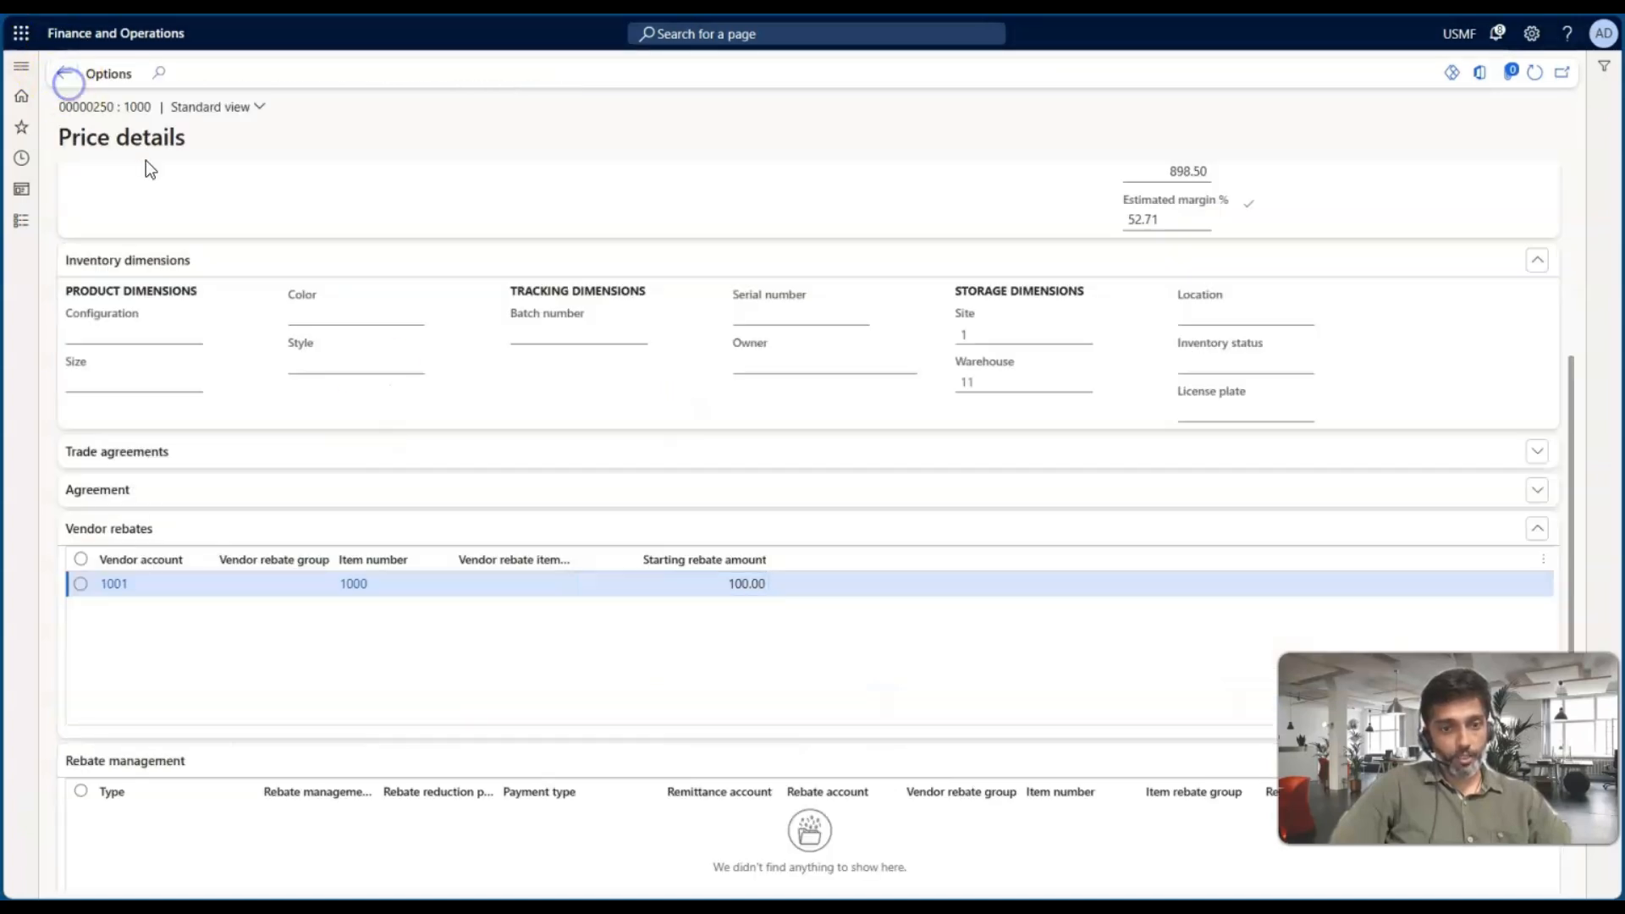
{"action": "left_click", "coordinate": [835, 623]}
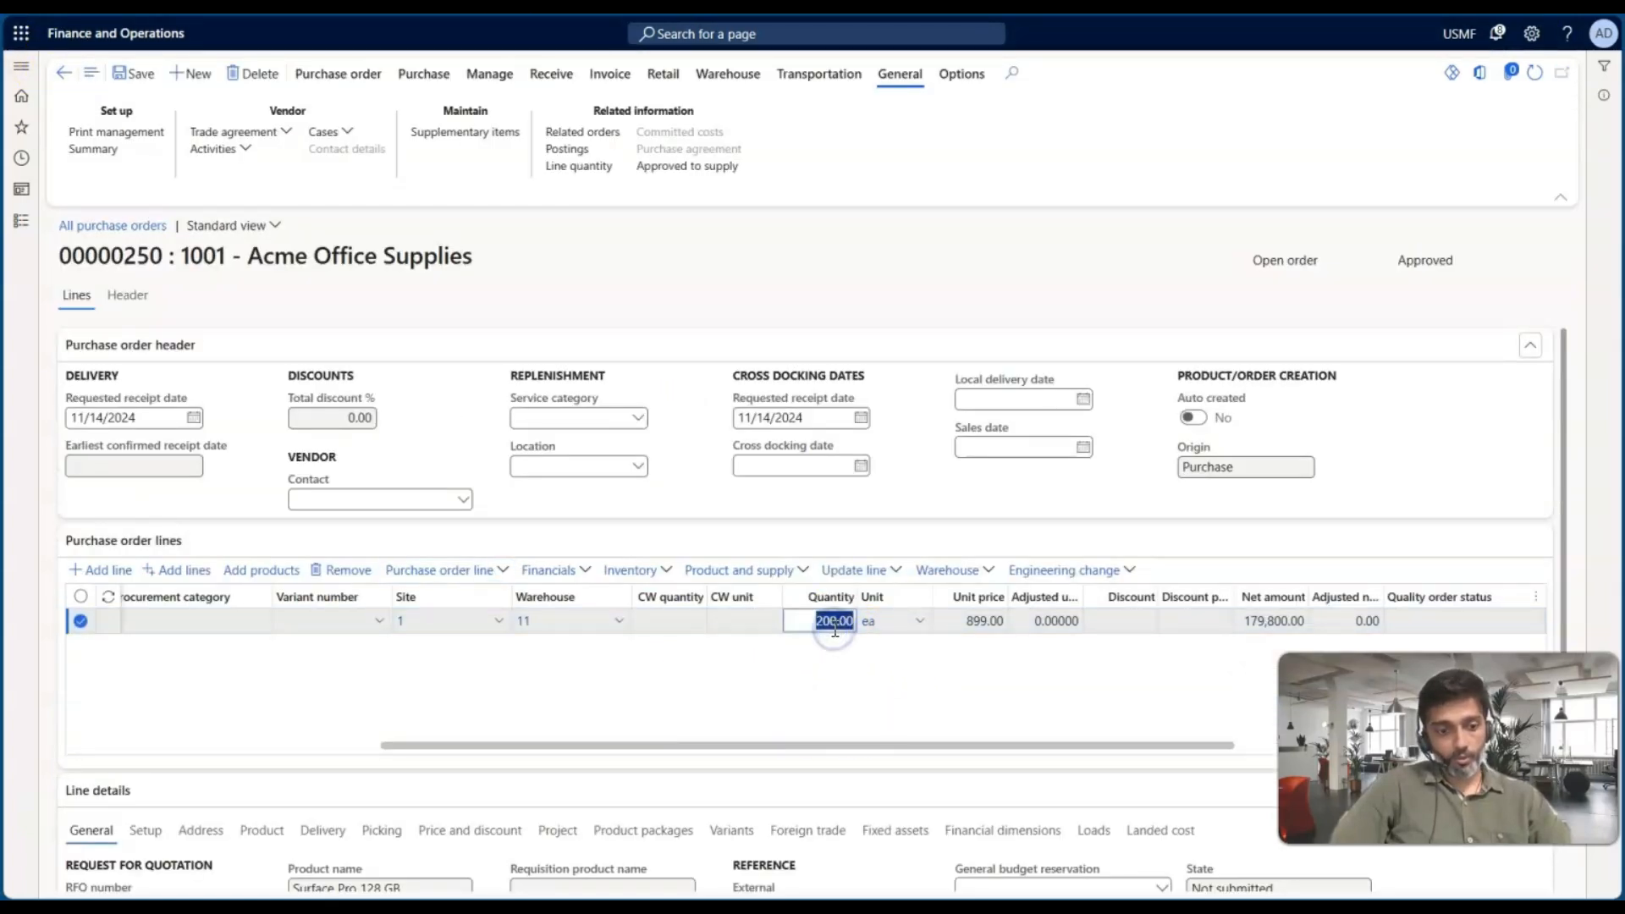
{"action": "type", "text": "550"}
{"action": "key", "text": "Tab"}
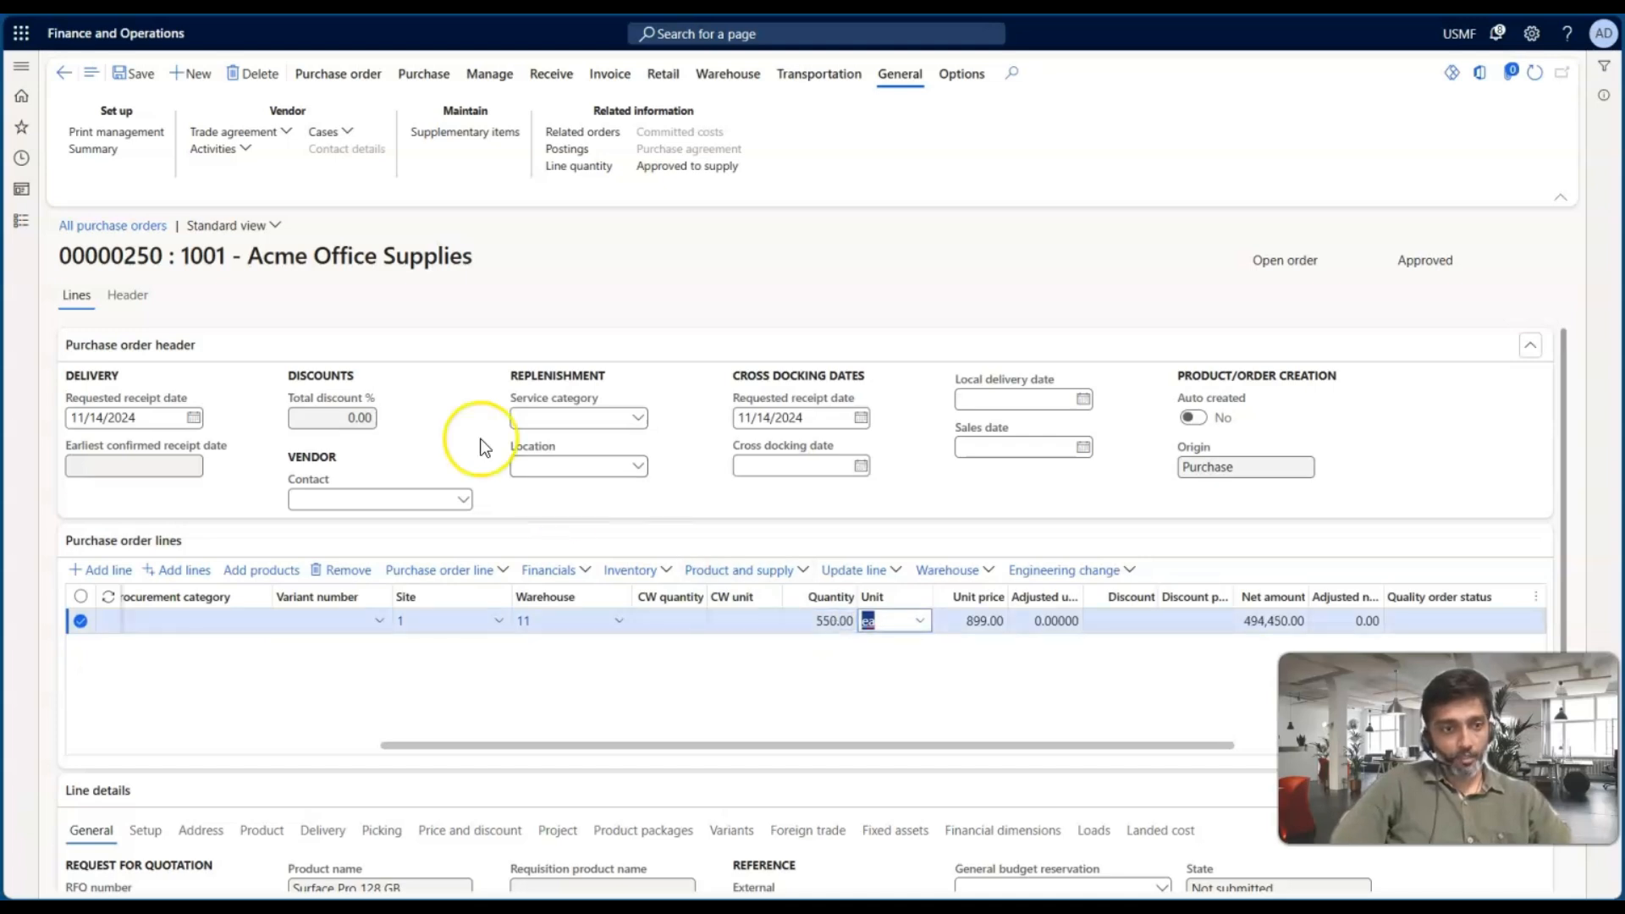
{"action": "left_click", "coordinate": [131, 73]}
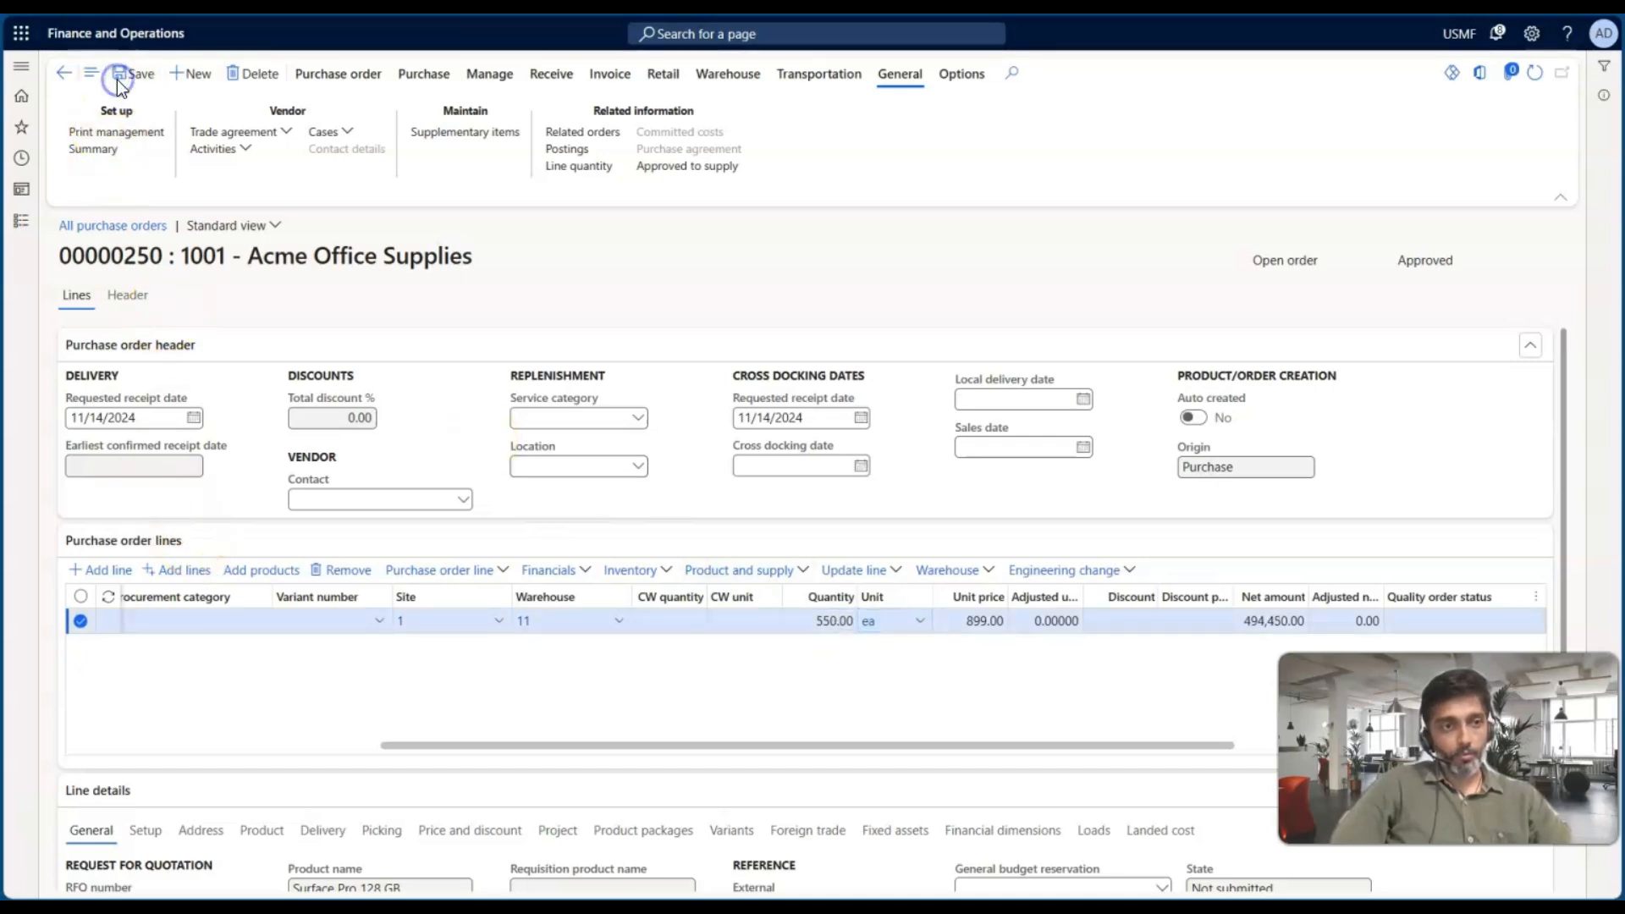
Reopen the line's price details to check the vendor rebate amounts, then go back to the vendor rebate agreements
{"action": "left_click", "coordinate": [488, 572]}
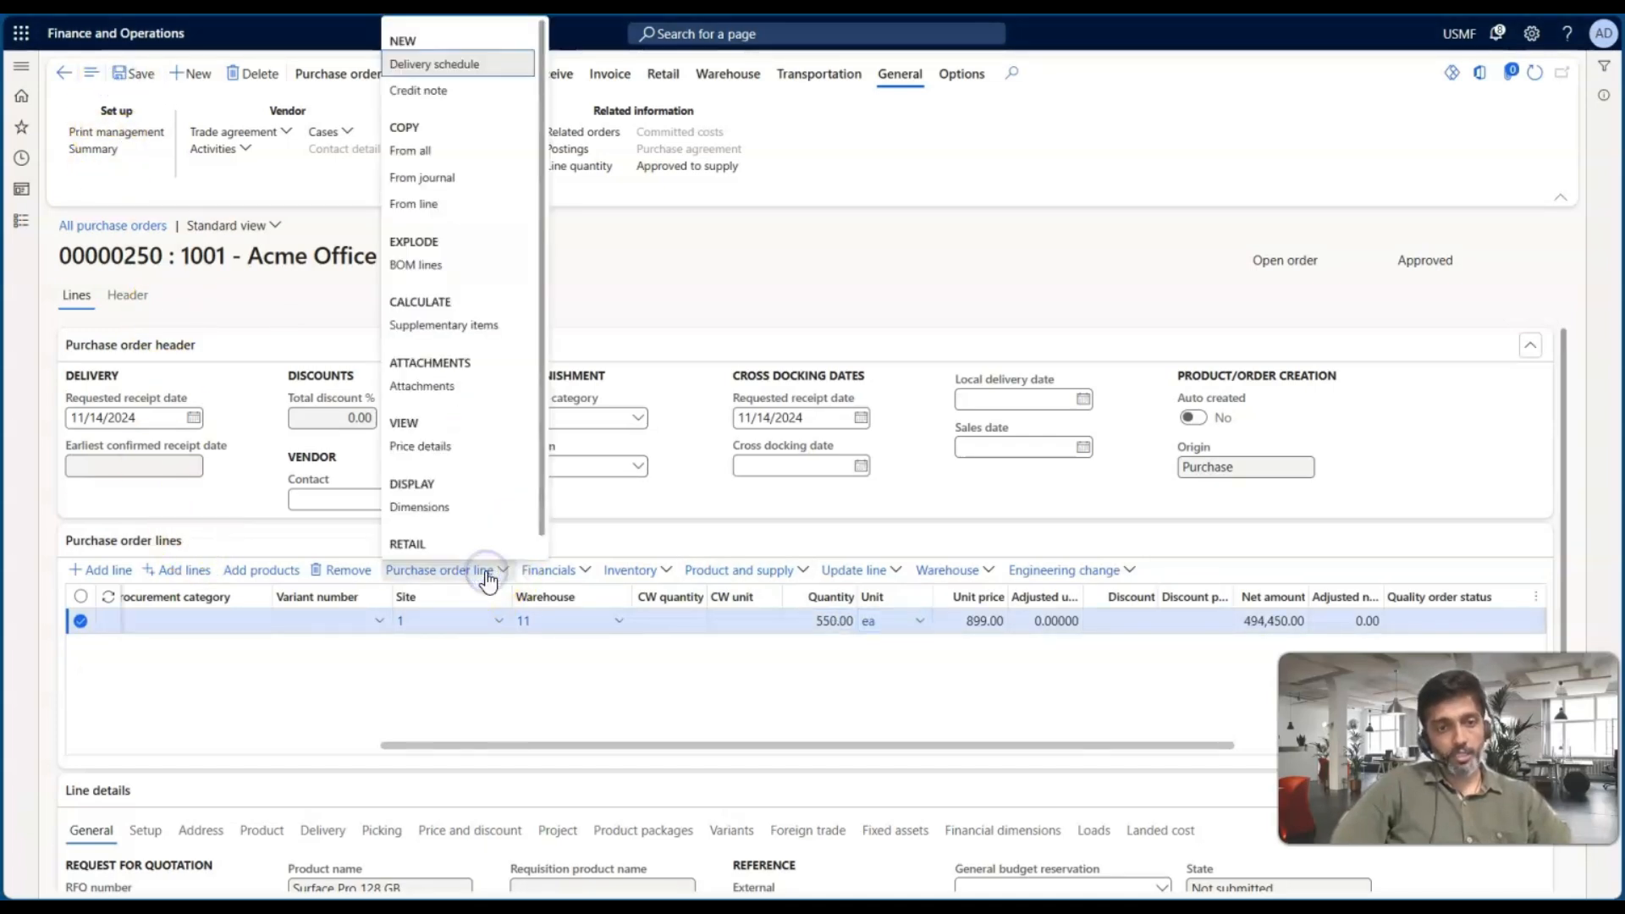
{"action": "left_click", "coordinate": [441, 444]}
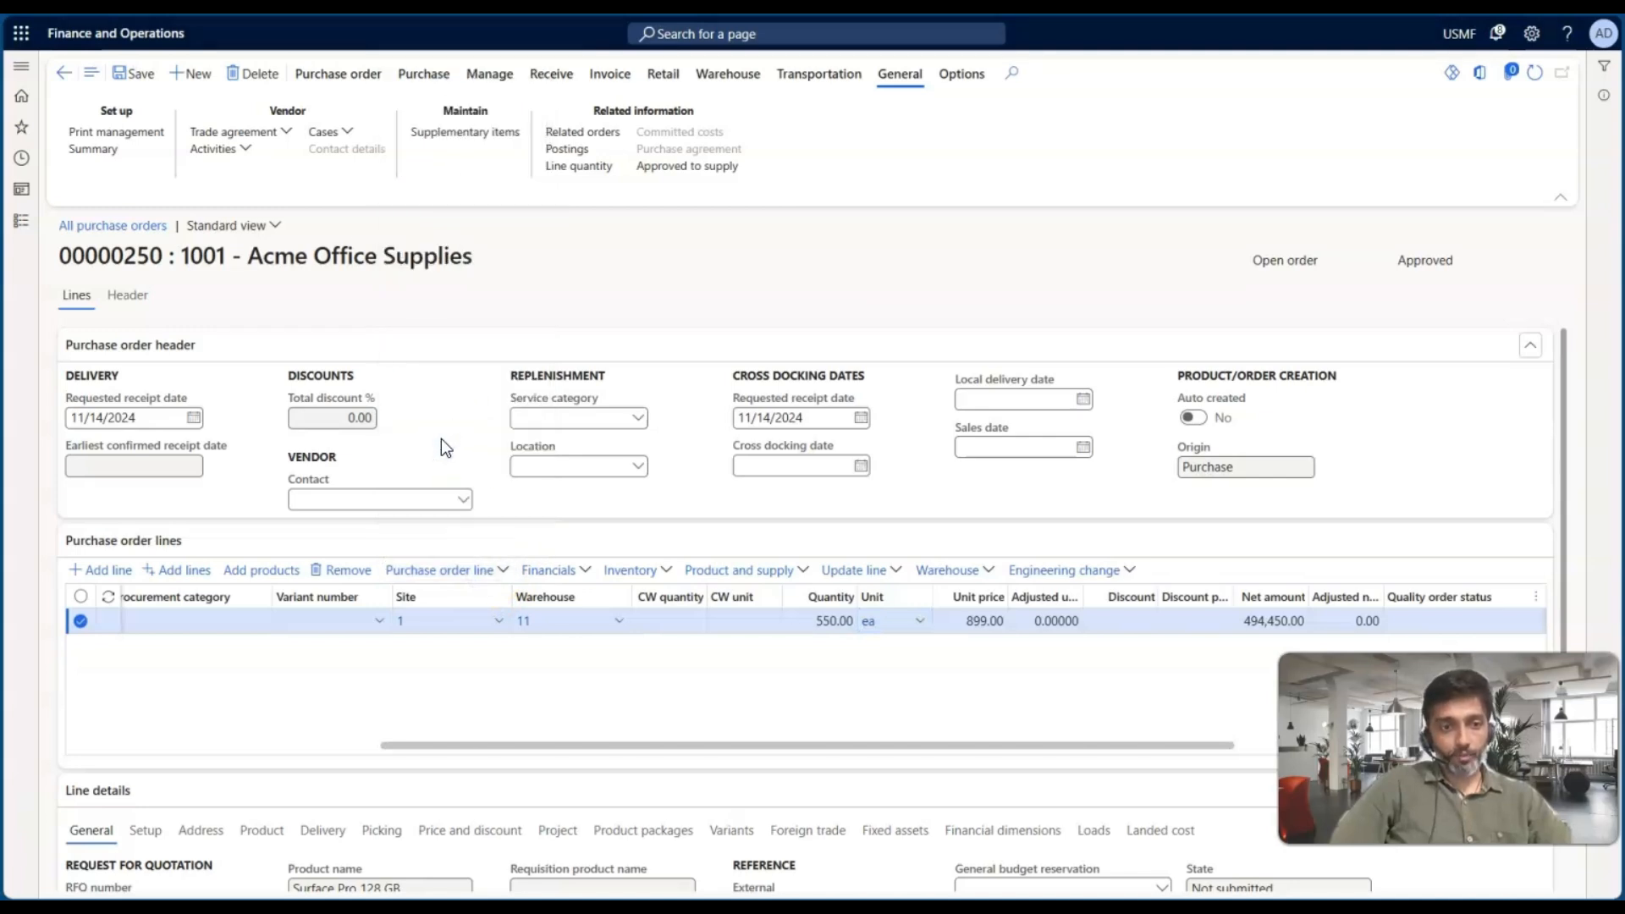
{"action": "left_click", "coordinate": [1150, 354]}
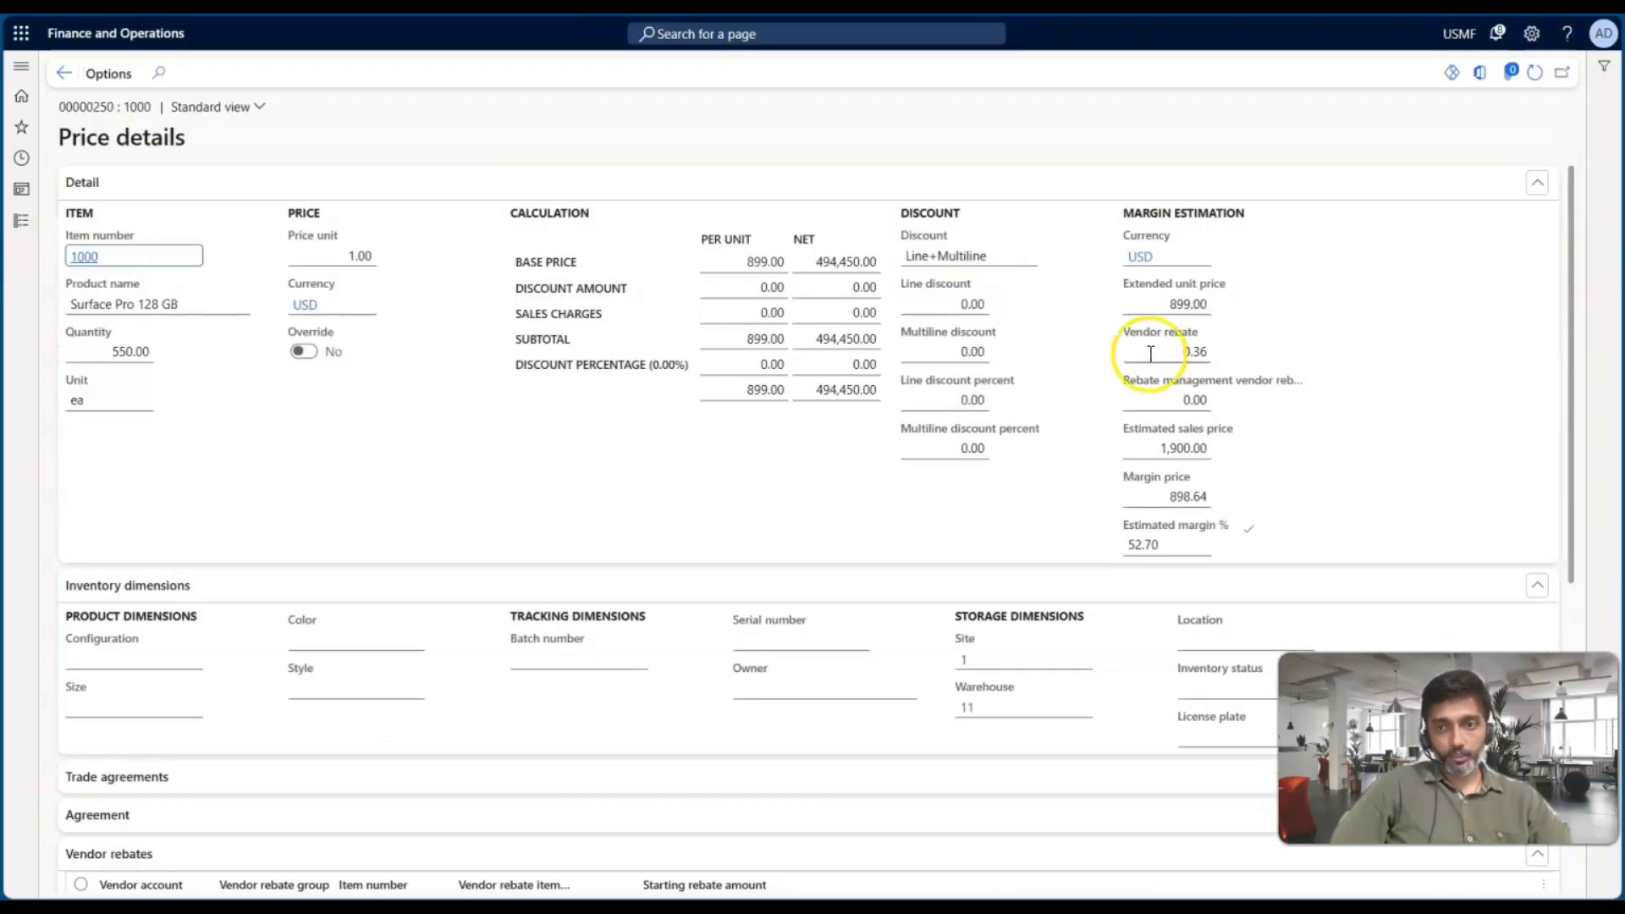
{"action": "scroll", "coordinate": [602, 530], "scroll_direction": "down", "scroll_amount": 5}
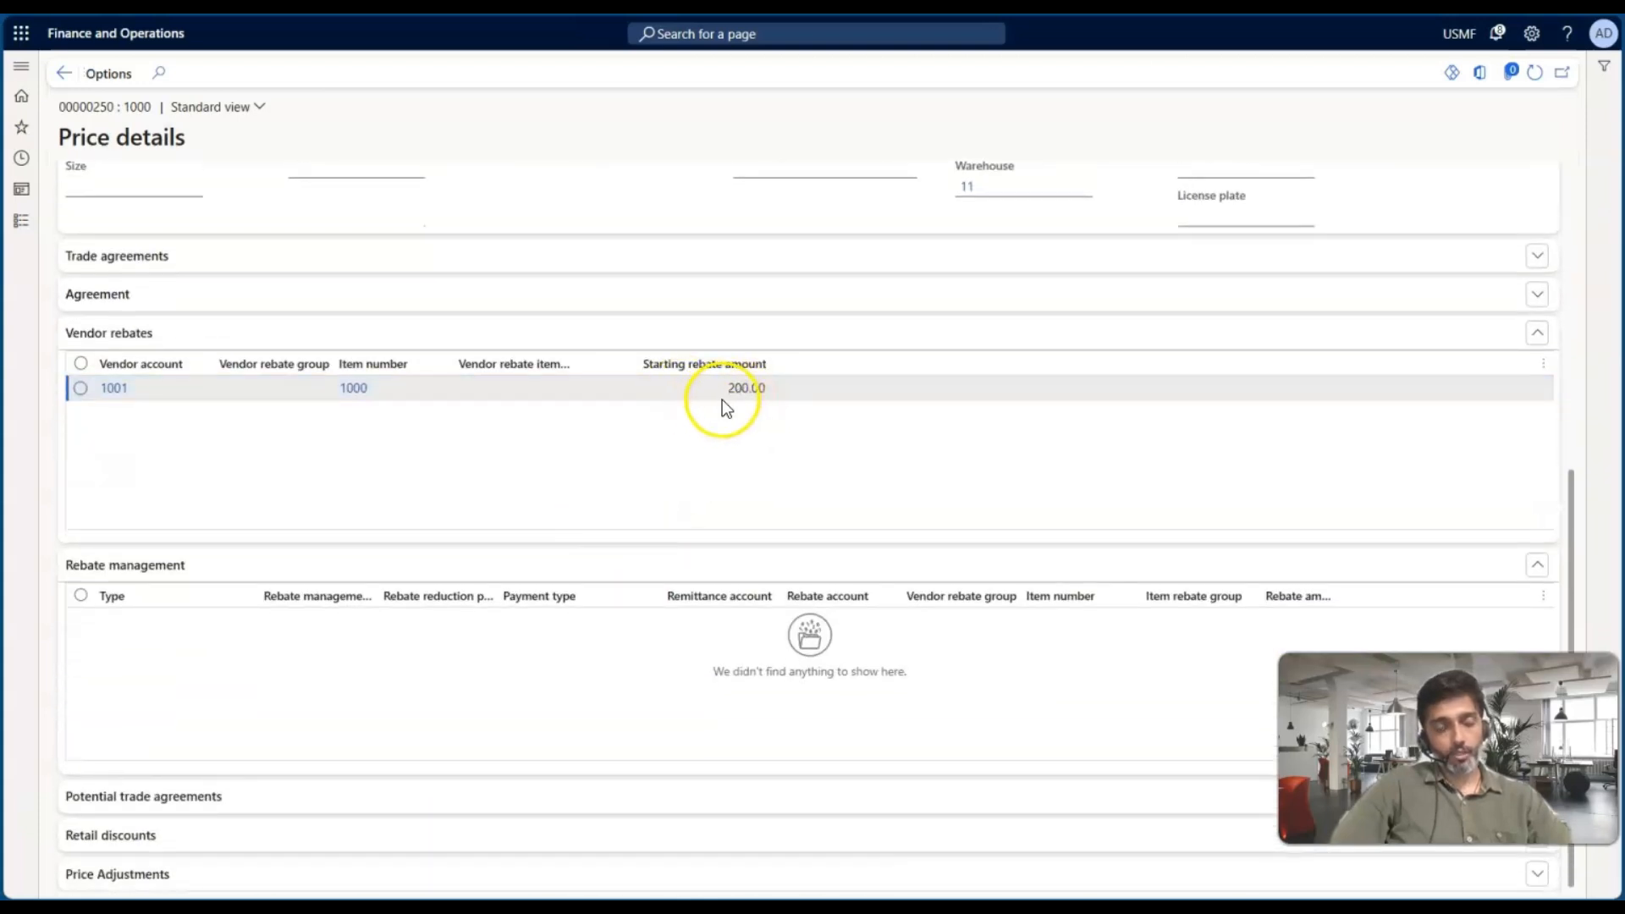
{"action": "left_click", "coordinate": [722, 399]}
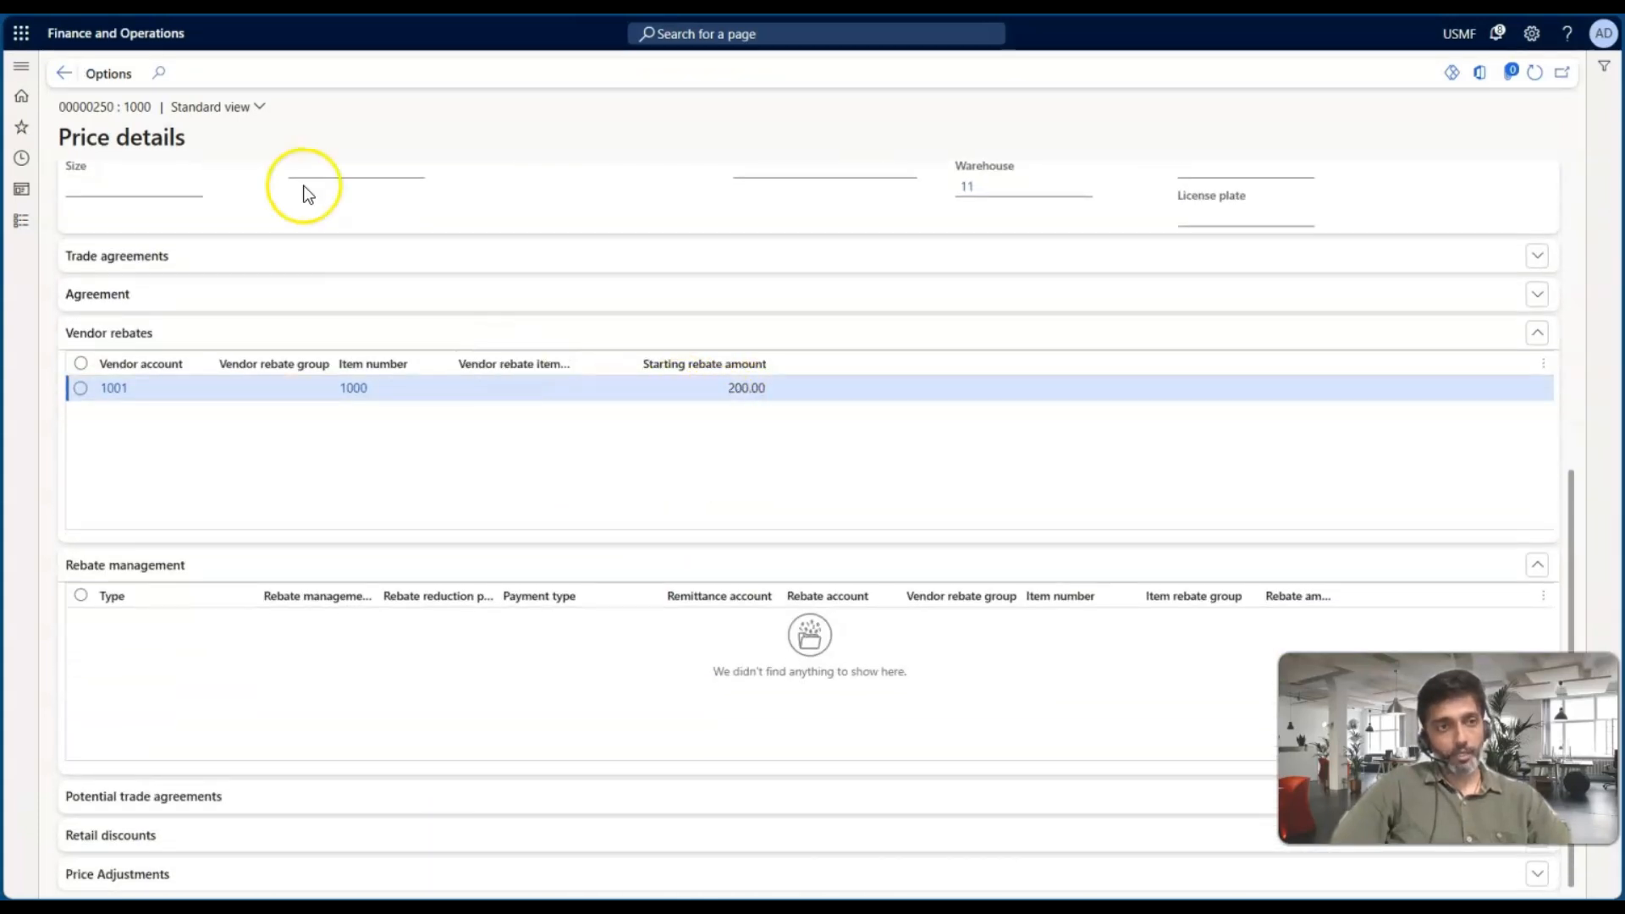
{"action": "left_click", "coordinate": [63, 75]}
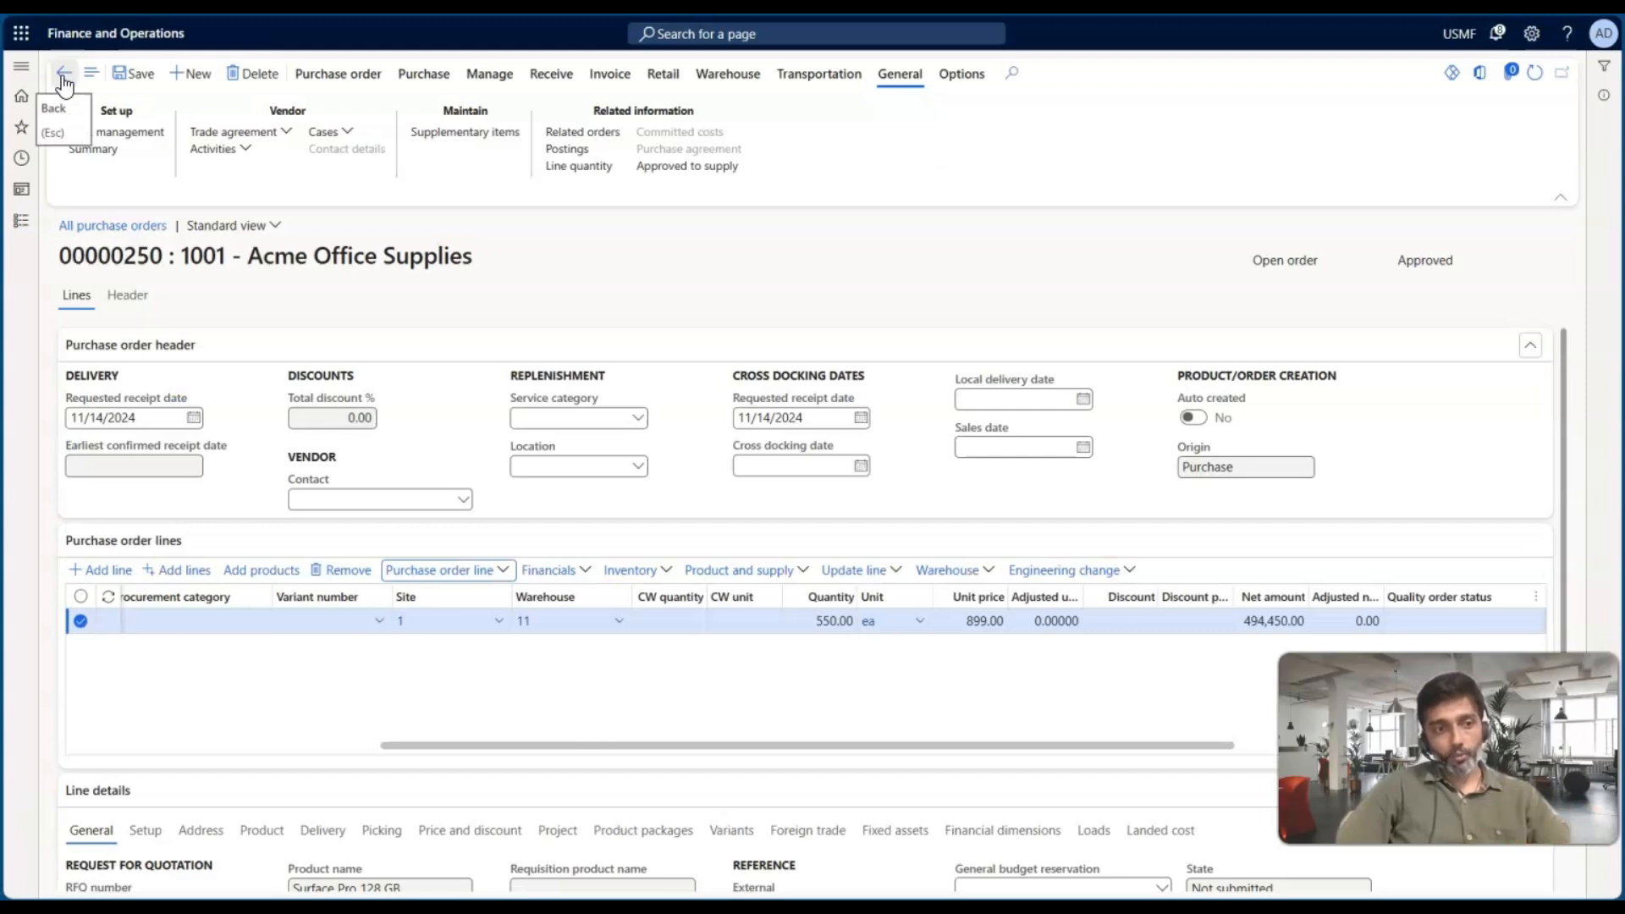
{"action": "key", "text": "ctrl+Tab"}
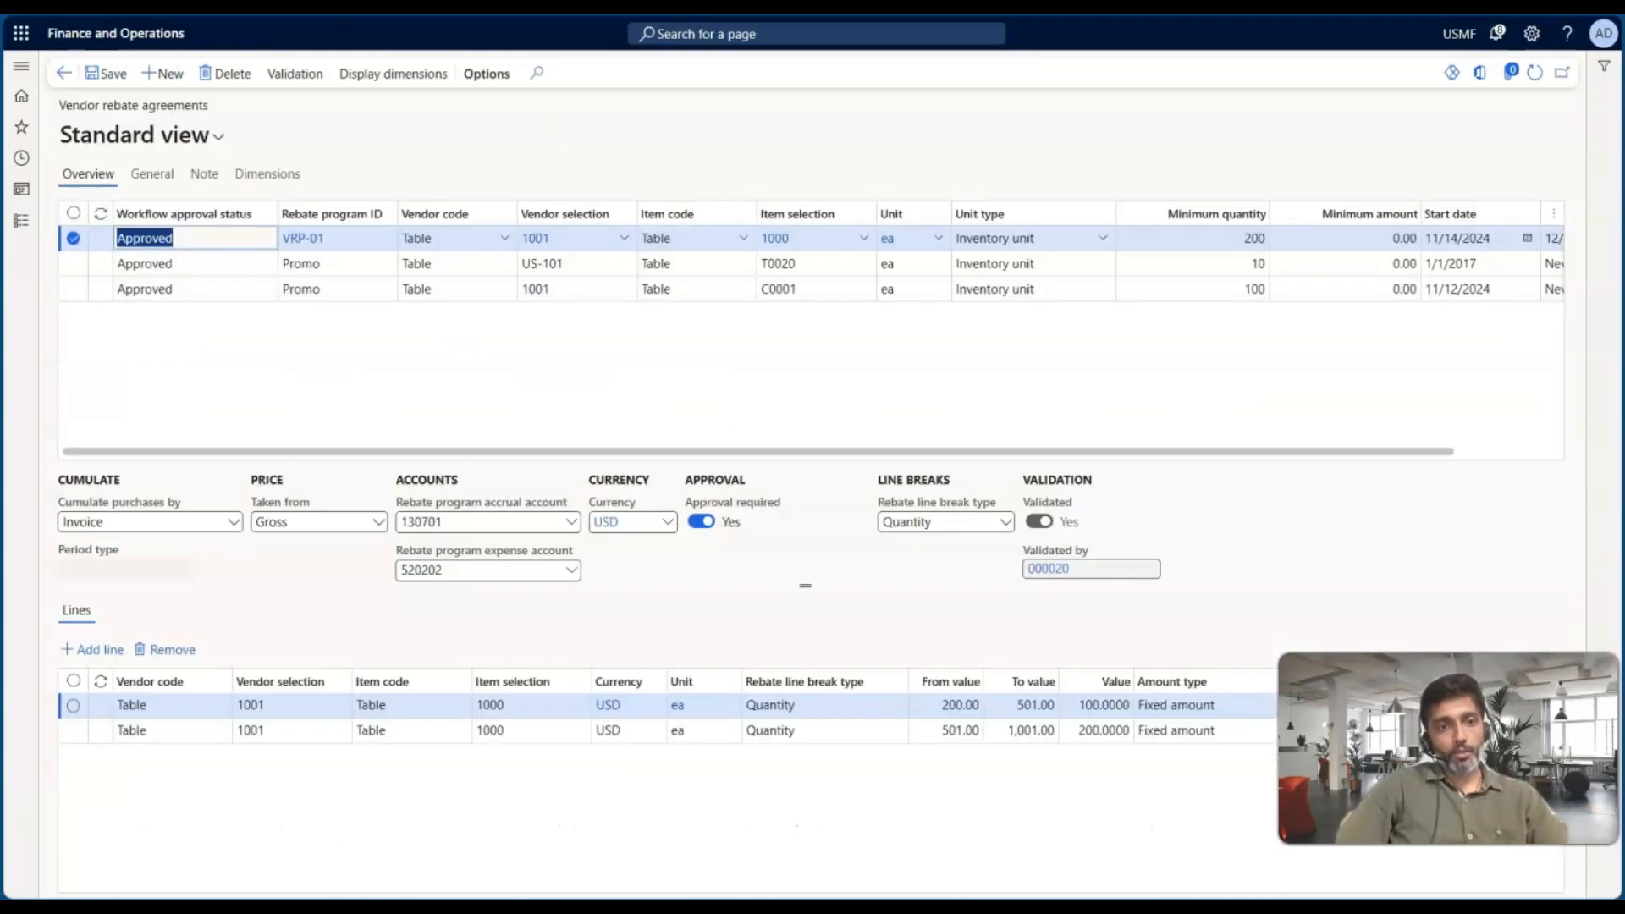